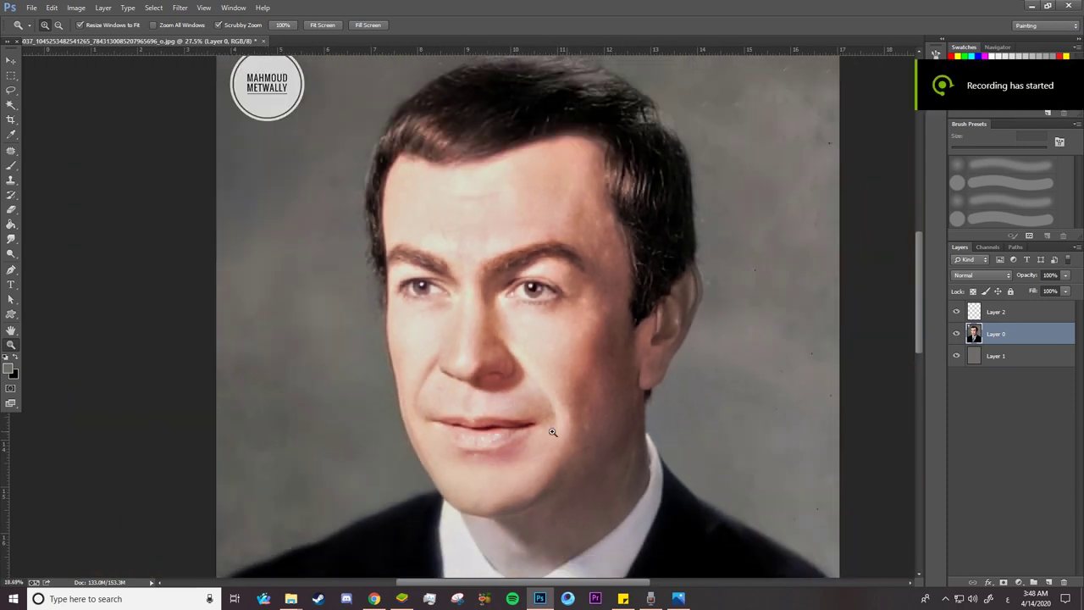
Duplicate the reference photo layer (Layer 0) into a new document.
right_click(1006, 337)
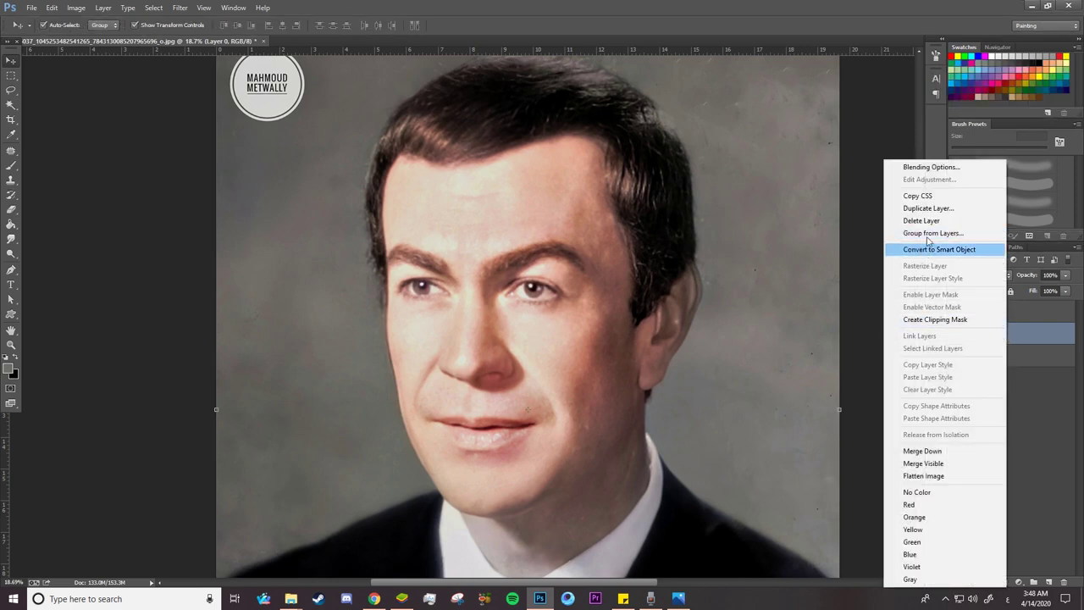
click(927, 208)
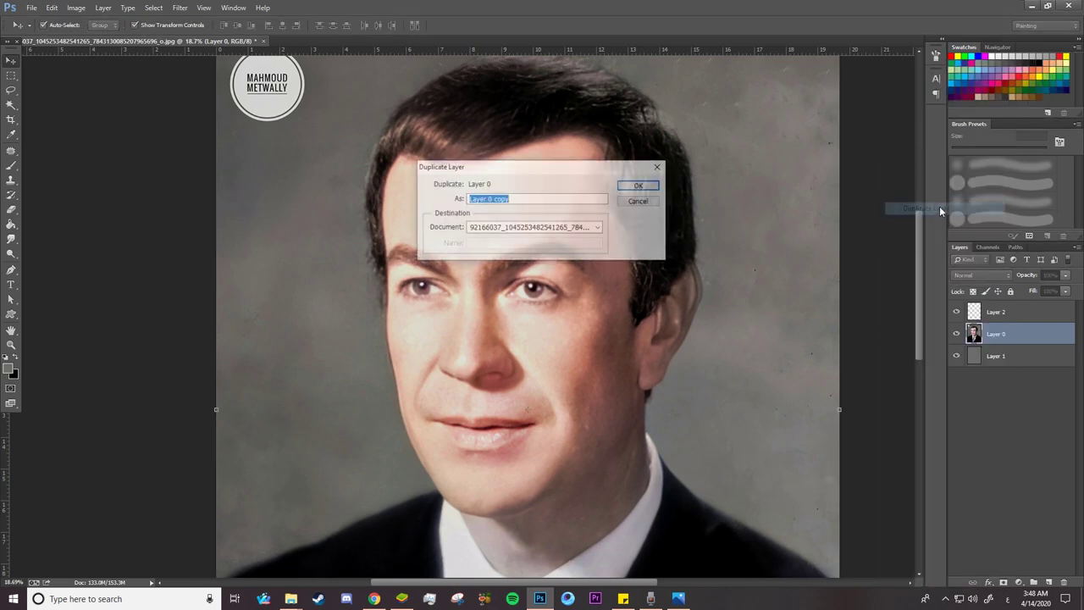
click(581, 232)
click(542, 244)
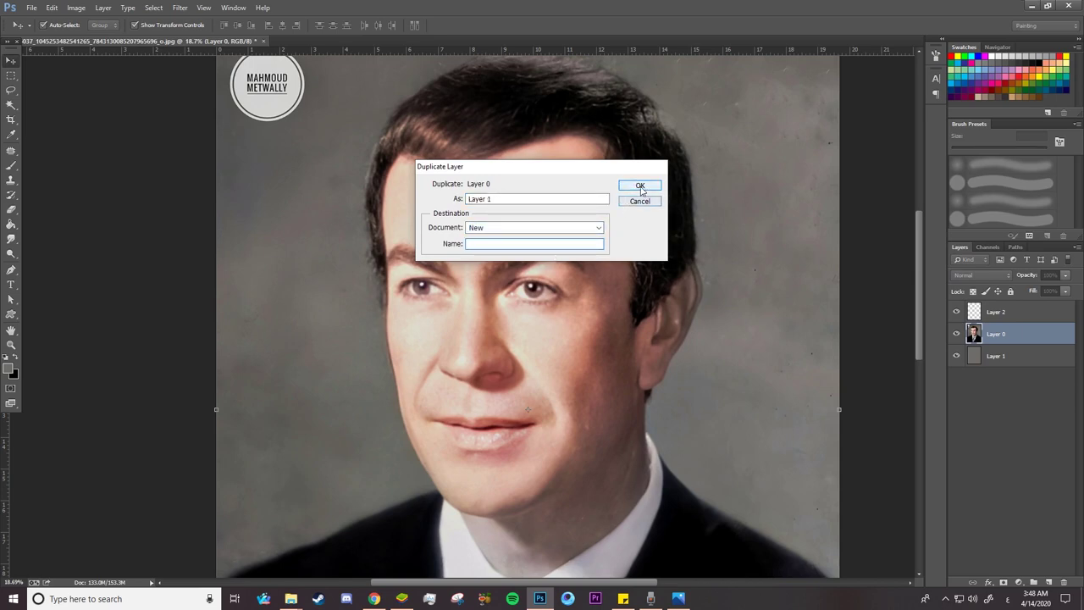
click(639, 185)
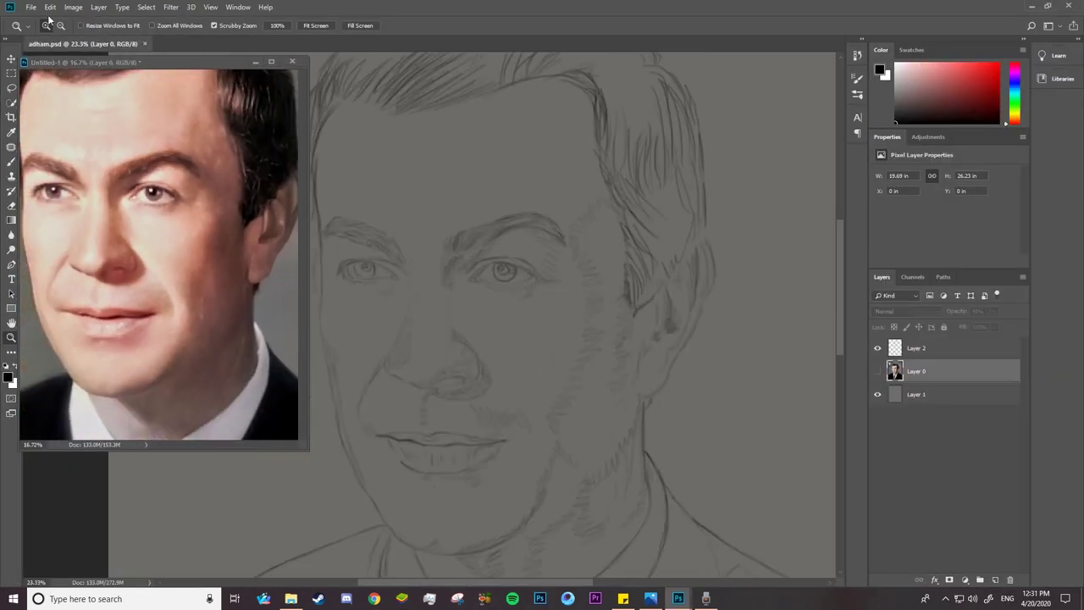
Check the sketch's Image Size (50 × 66.62 cm, 300 ppi), then zoom in on the face.
click(73, 7)
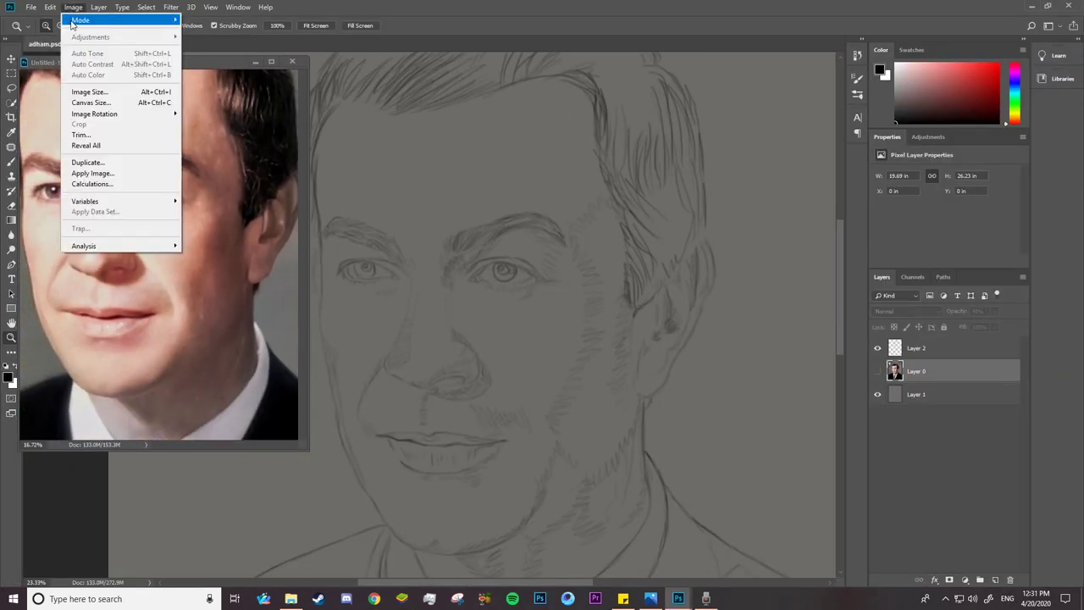
click(100, 91)
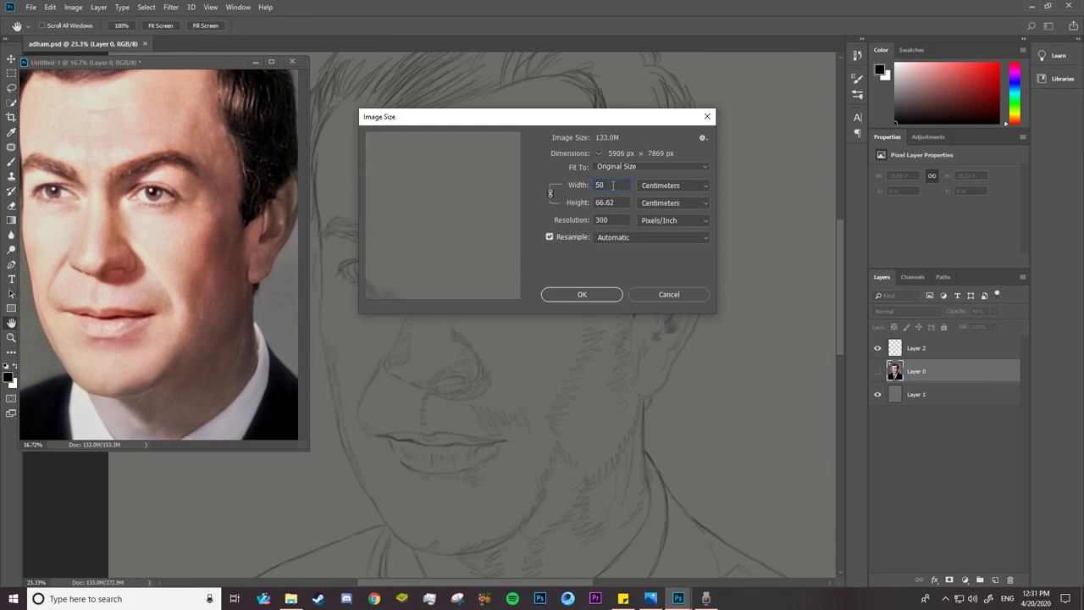
key(super+h)
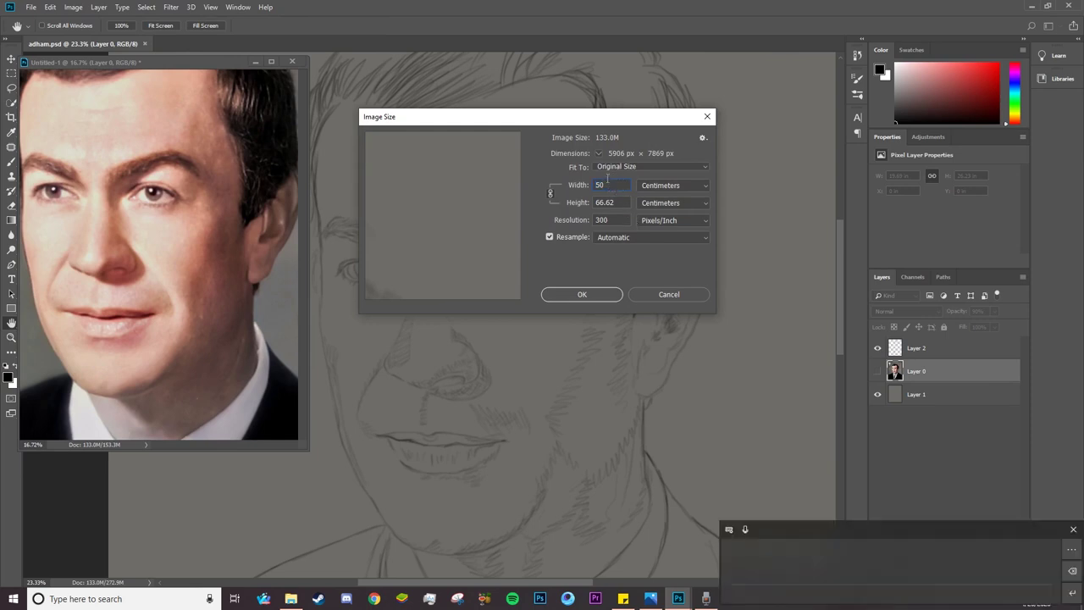
click(613, 222)
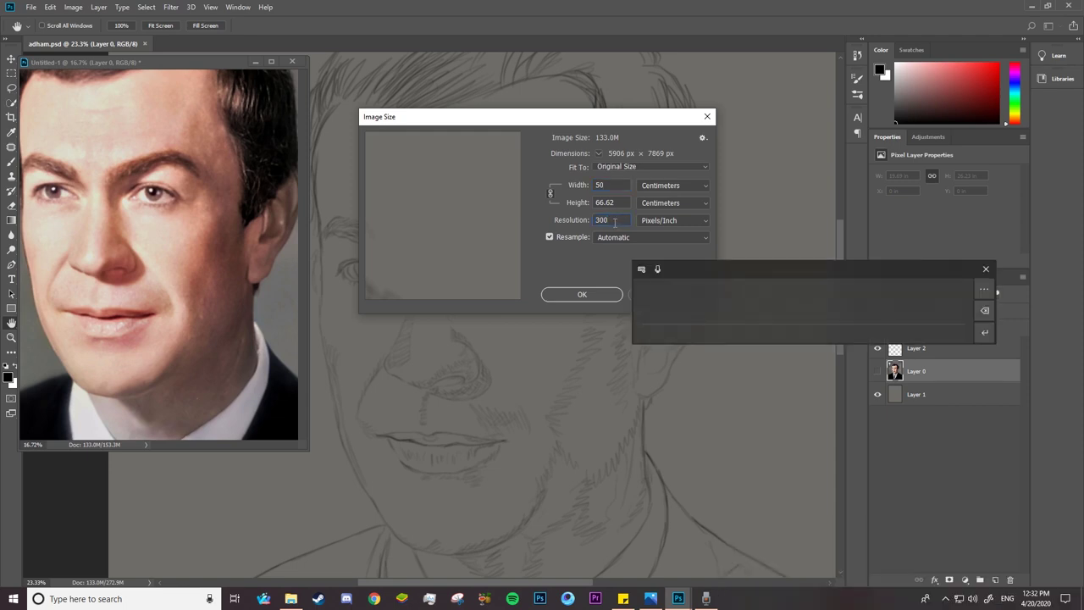
click(591, 295)
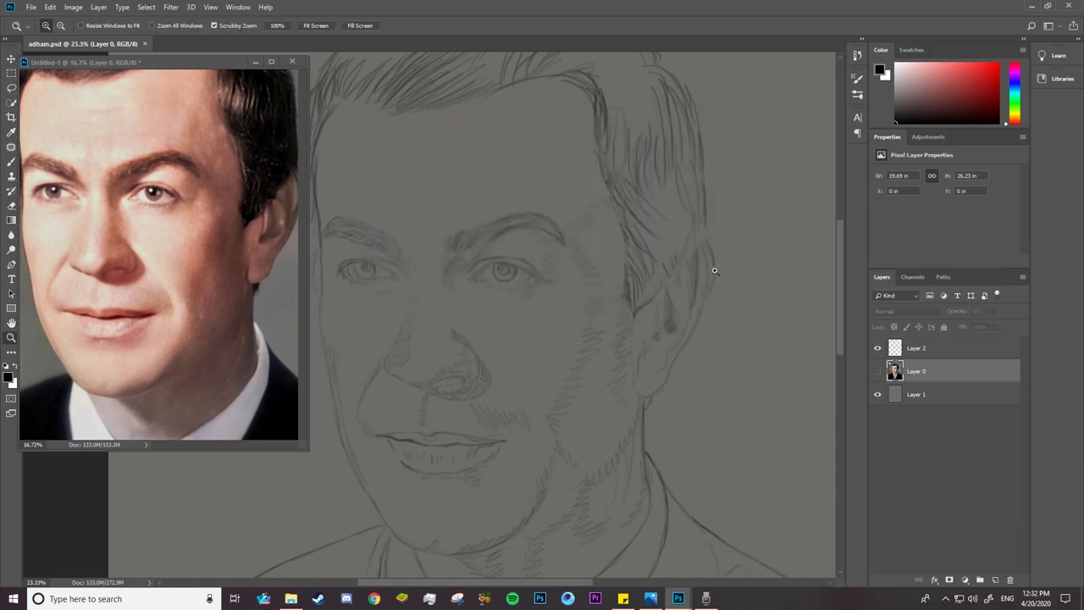
drag(596, 312, 603, 313)
Add a new empty layer and pick a Soft Round brush at 0% hardness.
key(ctrl+shift+alt+n)
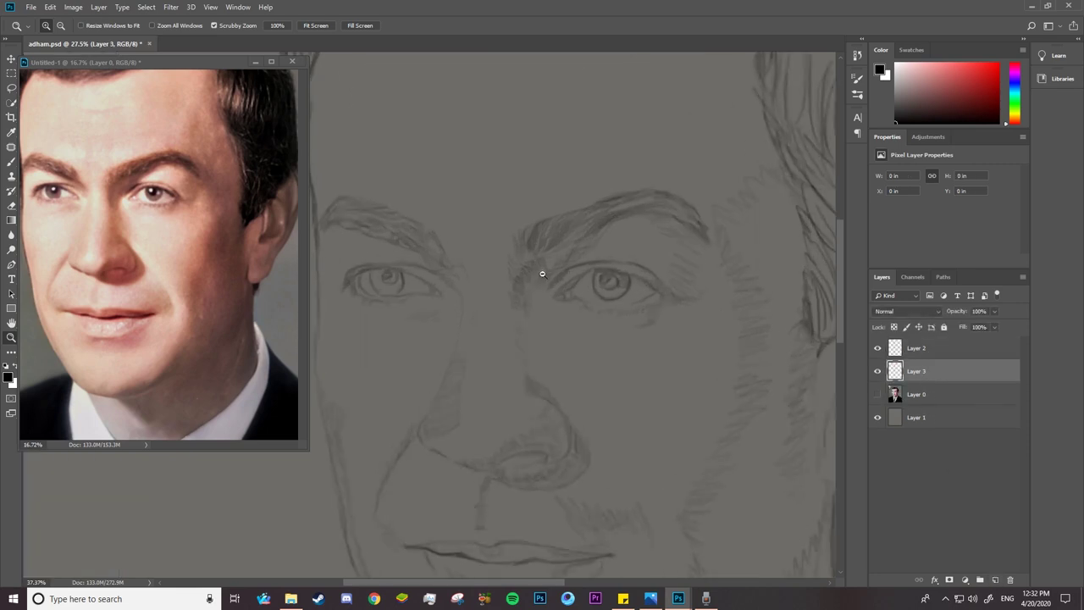
key(b)
scroll(468, 333, down, 2)
right_click(473, 319)
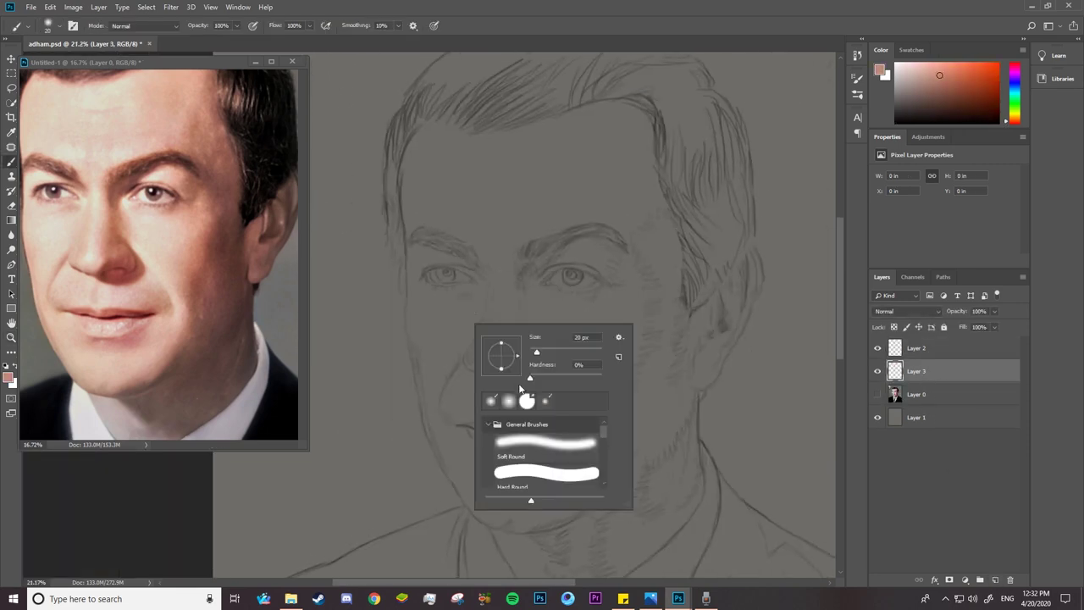
click(575, 450)
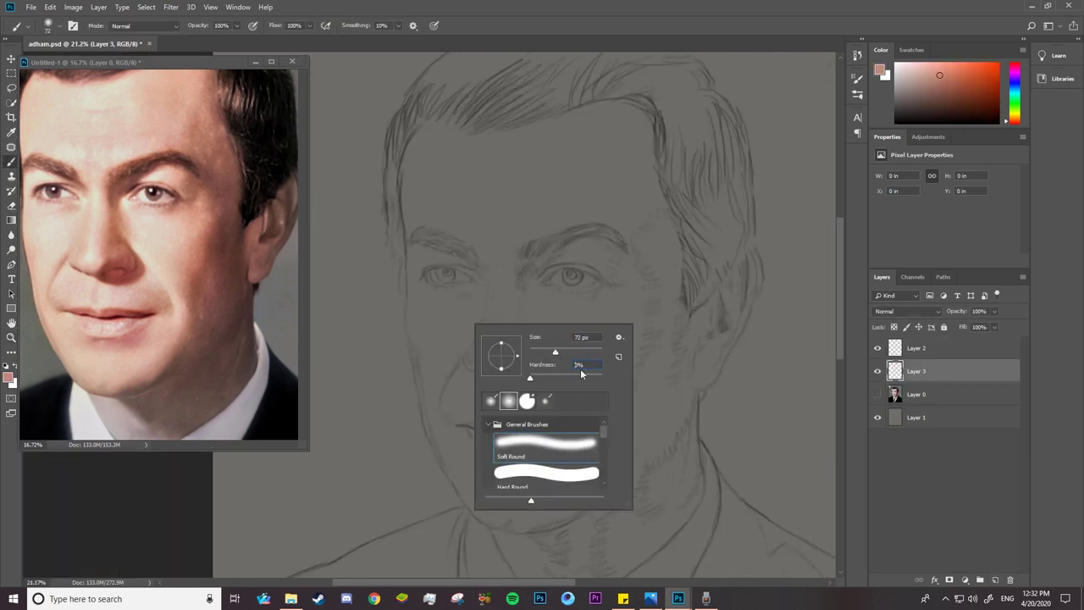
right_click(605, 153)
drag(765, 342, 809, 472)
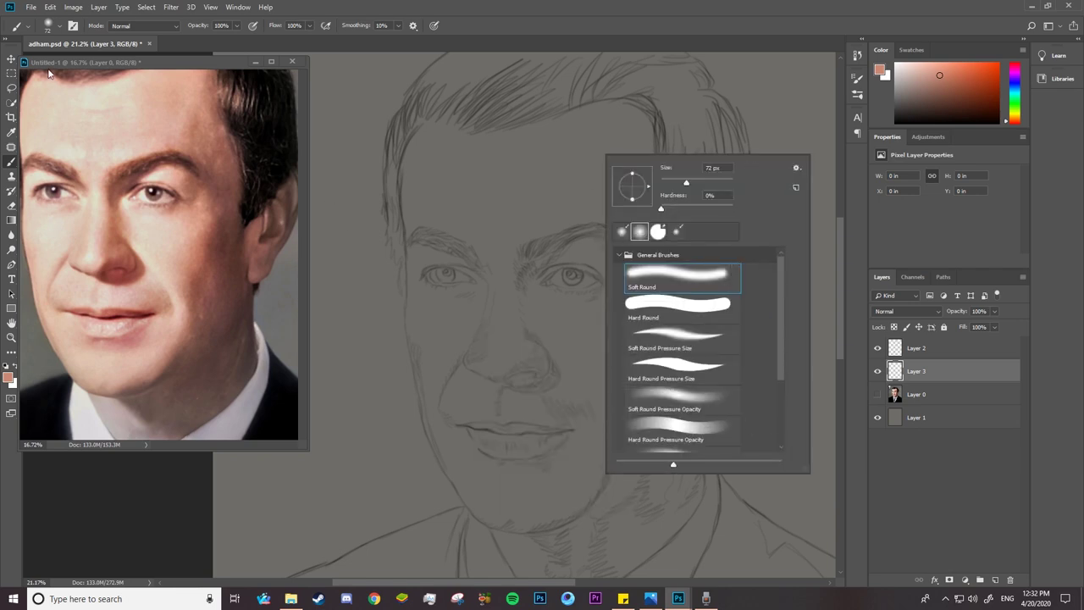
Enable Transfer with Opacity Jitter Control Off, and sample the photo's skin tone.
click(73, 26)
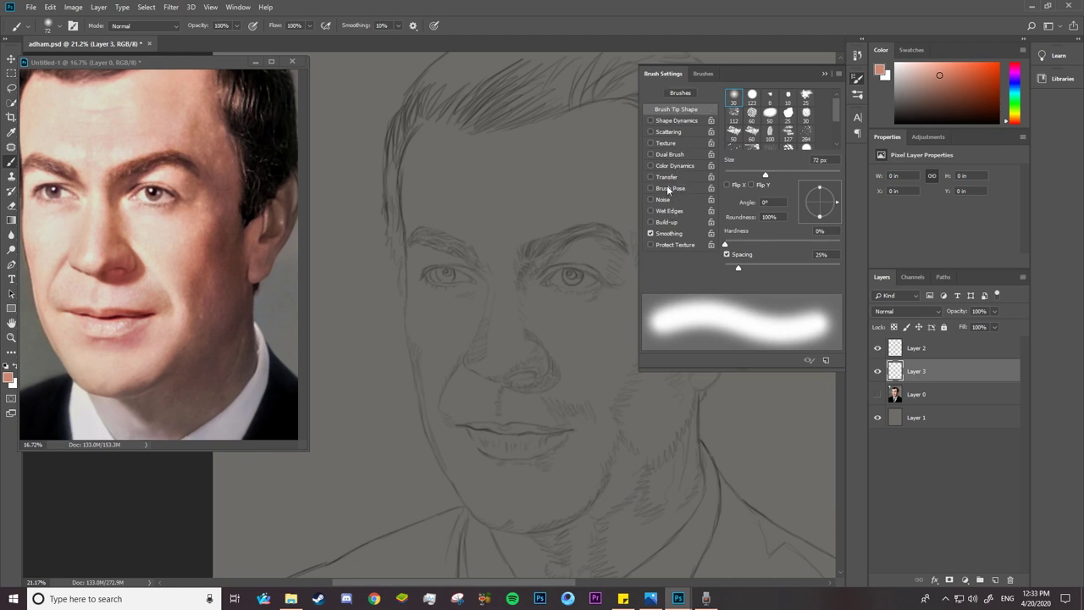
click(657, 178)
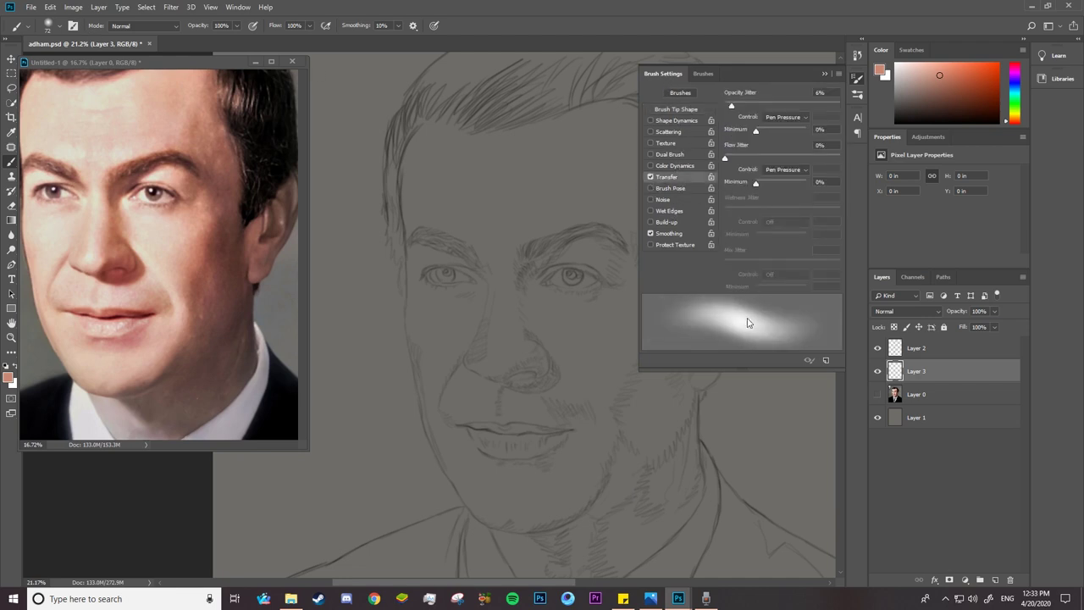
click(781, 119)
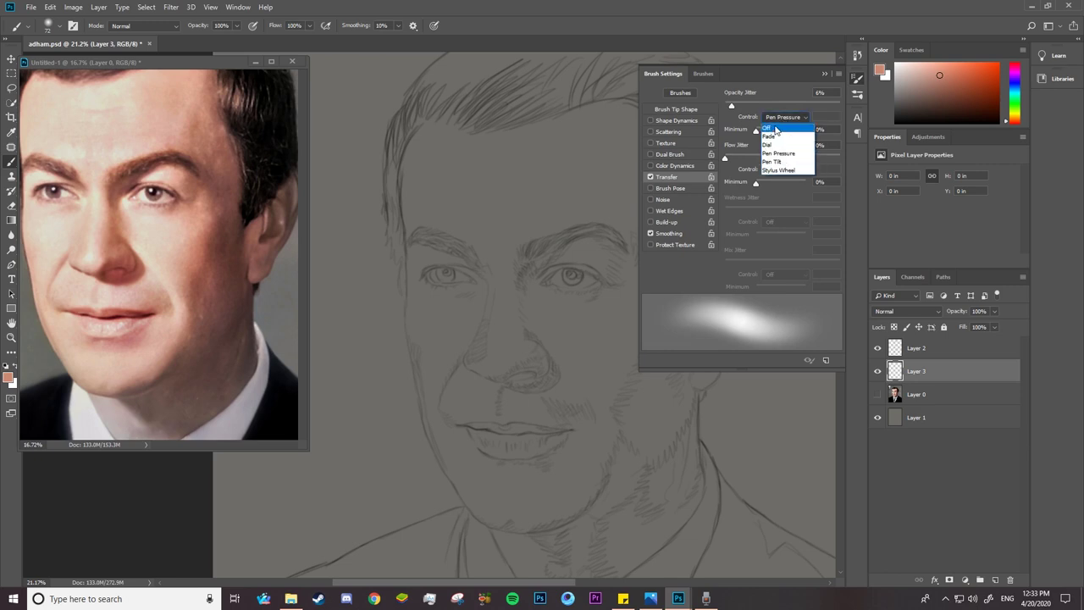
click(768, 126)
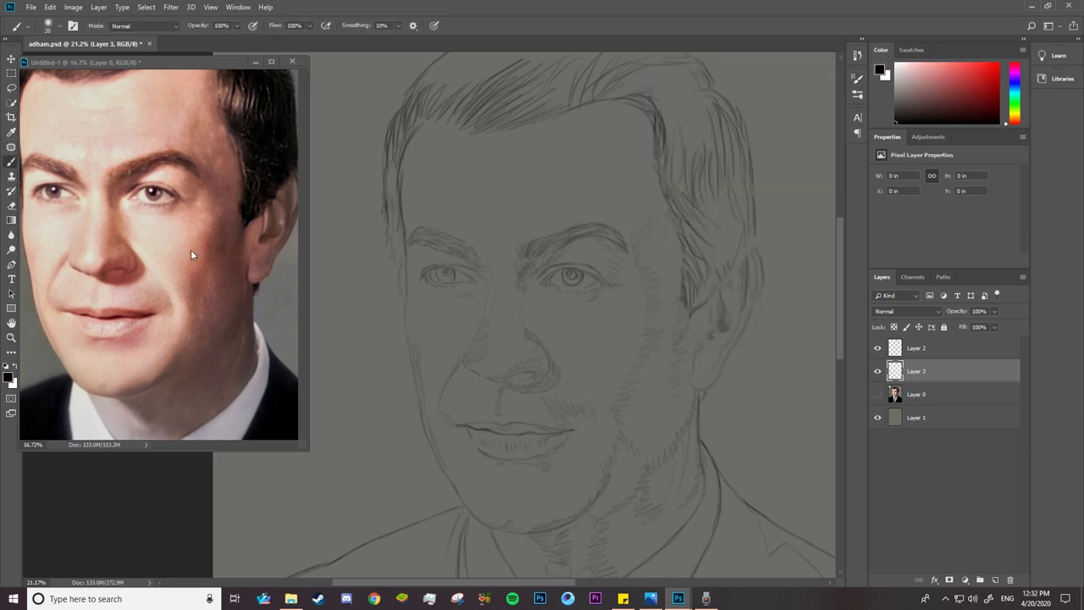
alt+click(185, 251)
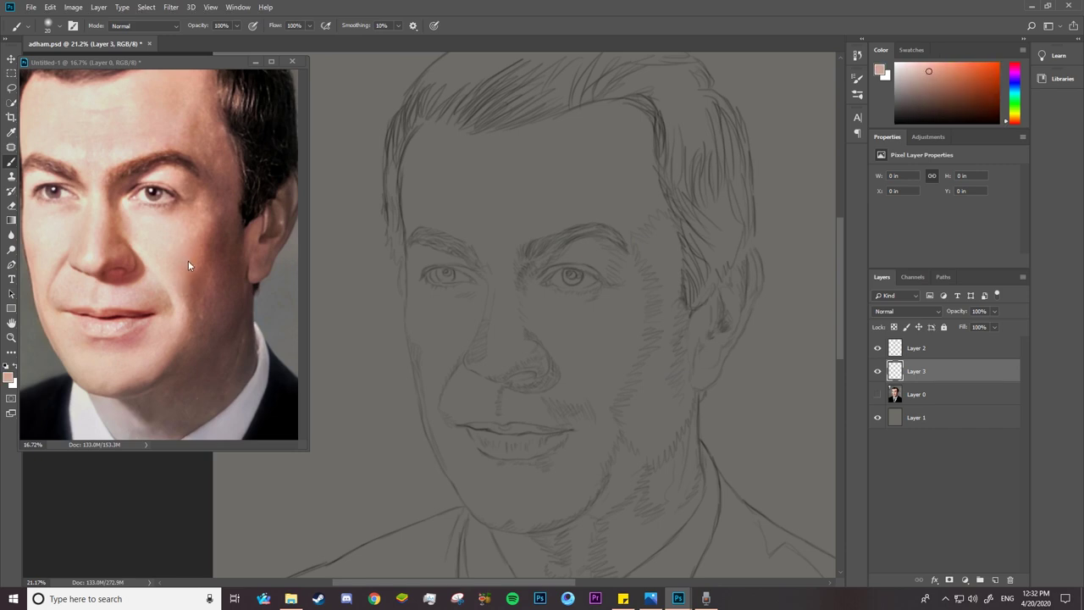
Paint flat peach over the forehead and left face edge, sizing the brush up to 448 px.
drag(508, 152, 584, 238)
right_click(522, 250)
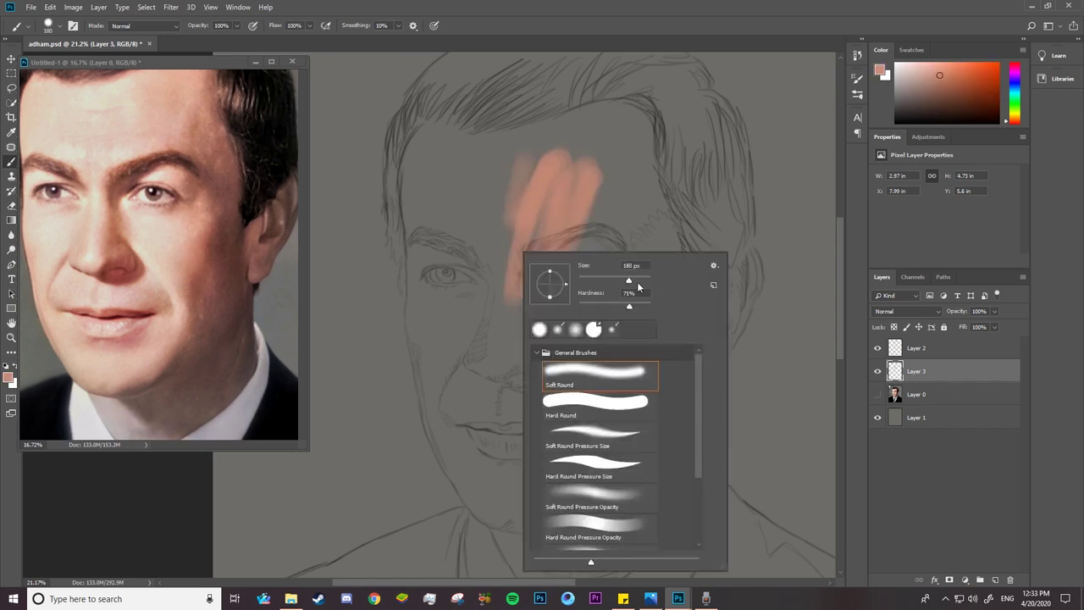
mouse_move(423, 136)
mouse_down()
mouse_move(664, 242)
mouse_move(483, 307)
mouse_move(668, 243)
mouse_move(429, 385)
mouse_move(673, 259)
mouse_move(436, 421)
mouse_move(471, 369)
mouse_move(400, 239)
mouse_move(616, 299)
mouse_move(554, 164)
mouse_up()
scroll(446, 208, up, 3)
right_click(526, 171)
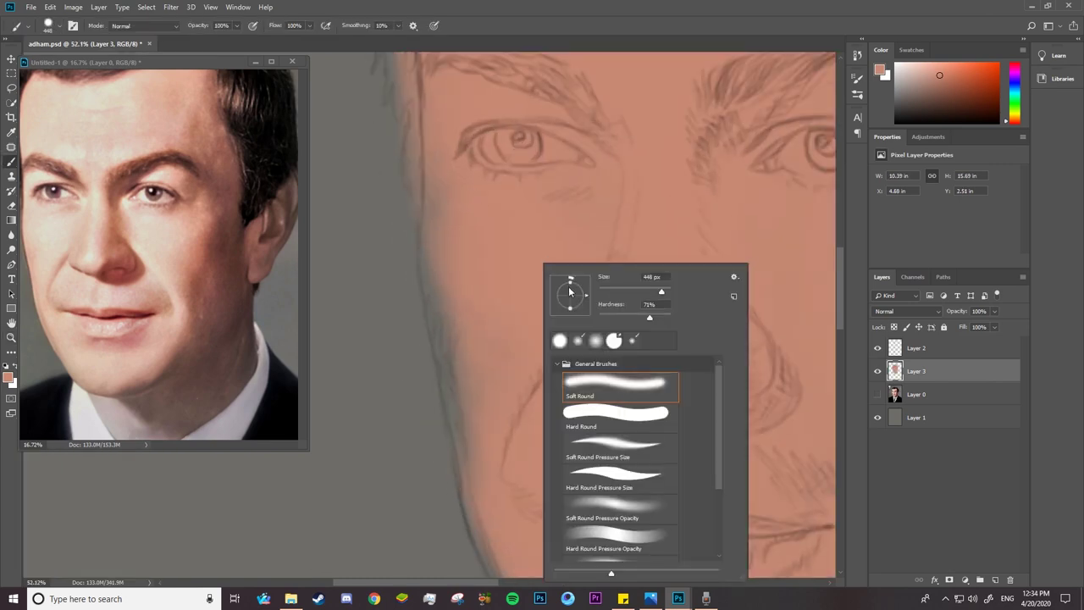
key(Return)
mouse_move(440, 292)
mouse_down()
mouse_move(435, 261)
mouse_move(479, 492)
mouse_move(532, 373)
mouse_move(709, 351)
mouse_up()
scroll(542, 377, down, 5)
scroll(708, 351, down, 5)
Extend the peach skin base over the chin, jaw and ear.
mouse_move(533, 357)
mouse_down()
mouse_move(520, 358)
mouse_move(734, 235)
mouse_move(804, 296)
mouse_move(562, 413)
mouse_move(818, 313)
mouse_up()
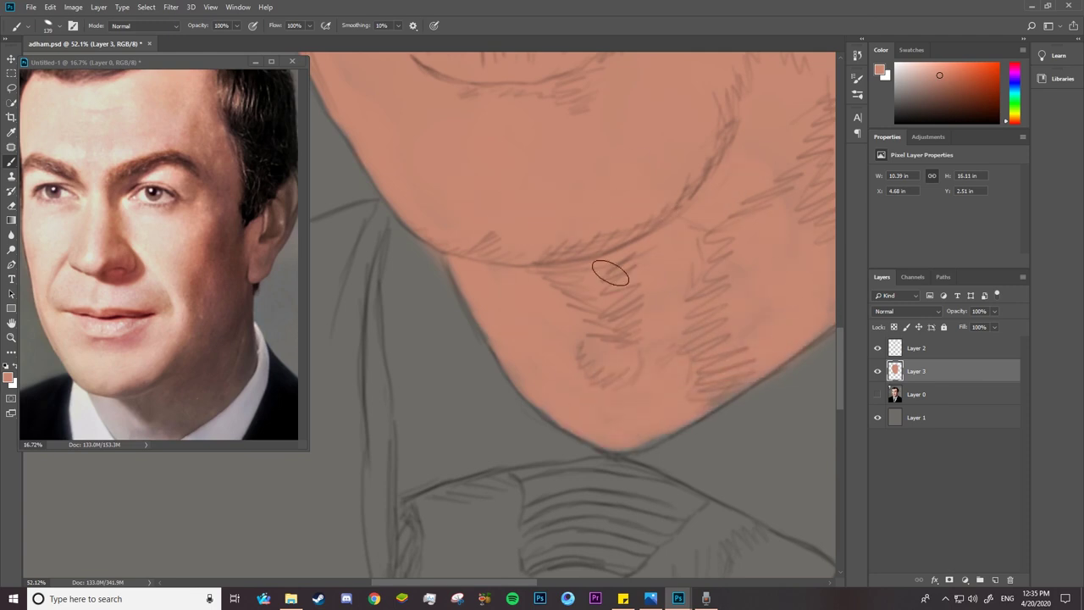
scroll(610, 271, right, 5)
mouse_move(508, 475)
mouse_down()
mouse_move(549, 416)
mouse_move(595, 121)
mouse_up()
scroll(595, 121, up, 5)
mouse_move(527, 483)
mouse_down()
mouse_move(612, 366)
mouse_move(588, 249)
mouse_move(605, 138)
mouse_move(646, 273)
mouse_up()
Erase the peach paint spilling past the face edge.
key(e)
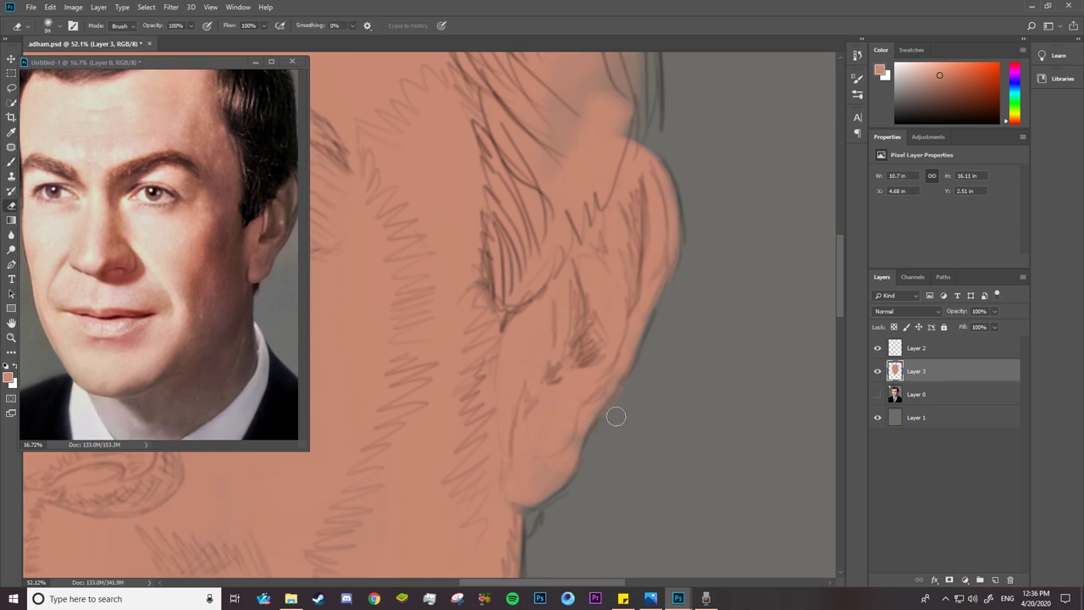
scroll(581, 379, left, 5)
scroll(453, 327, left, 2)
drag(453, 326, 447, 217)
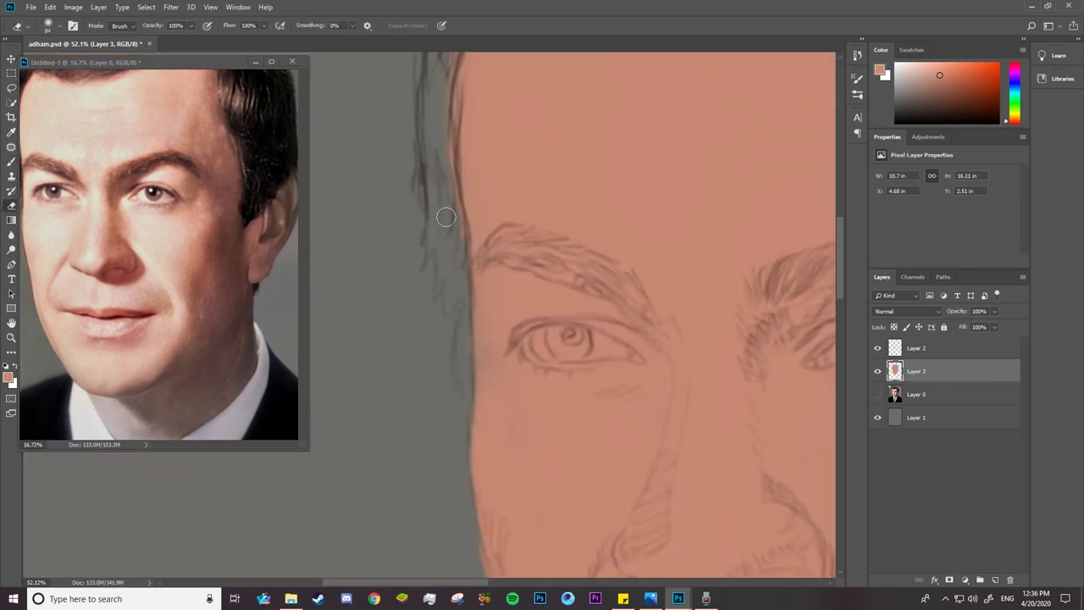
scroll(460, 344, down, 5)
Zoom out to view the whole face and preview a larger brush size.
key(z)
drag(511, 416, 458, 416)
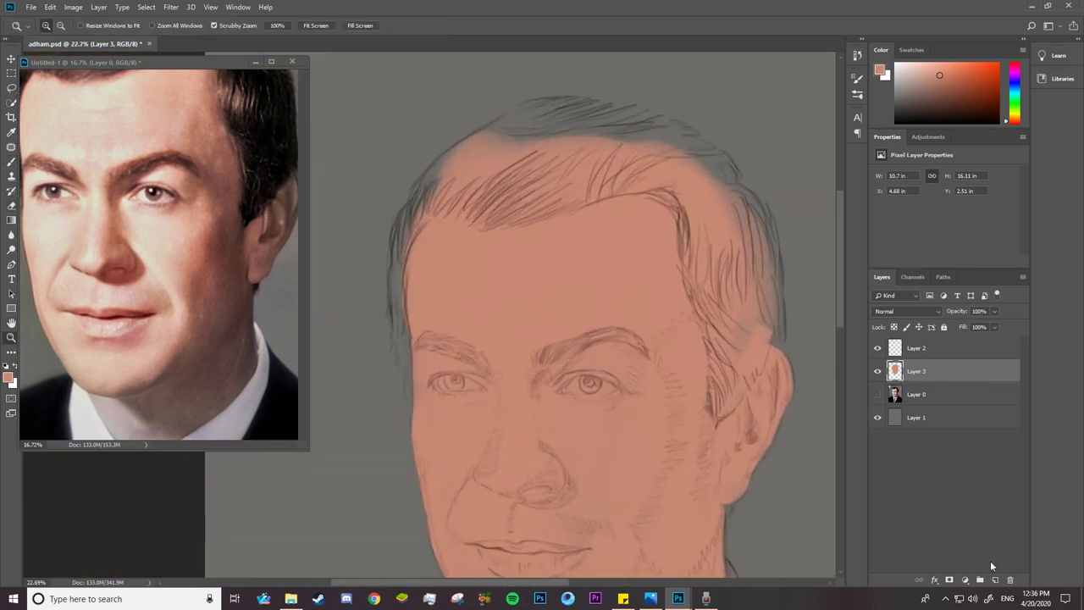
mouse_move(169, 148)
mouse_down()
mouse_move(151, 148)
mouse_move(195, 149)
mouse_up()
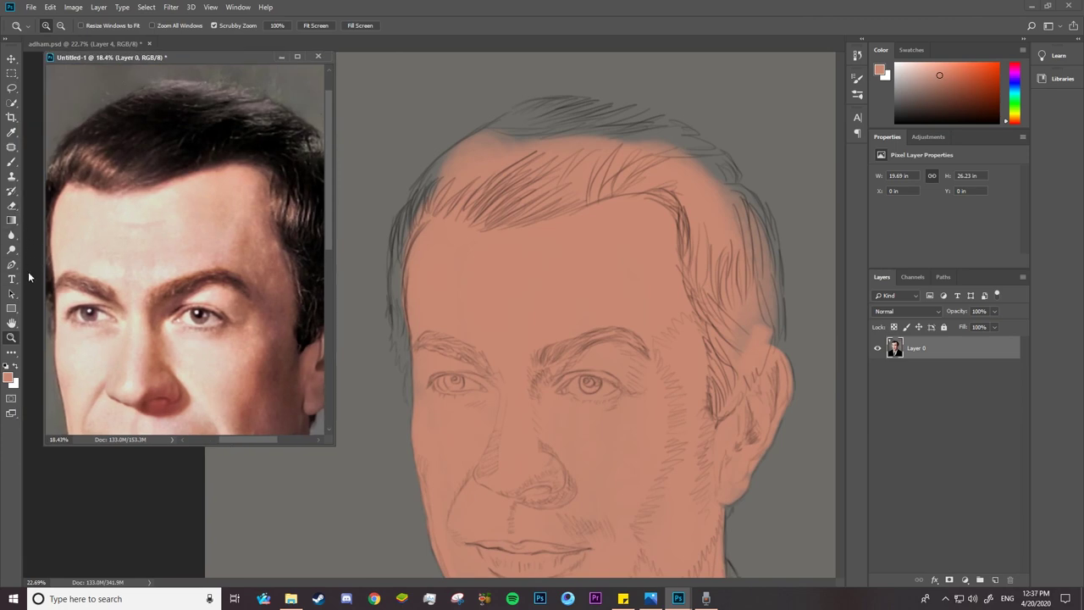
key(b)
mouse_move(115, 161)
mouse_down()
mouse_move(167, 161)
mouse_move(179, 122)
mouse_up()
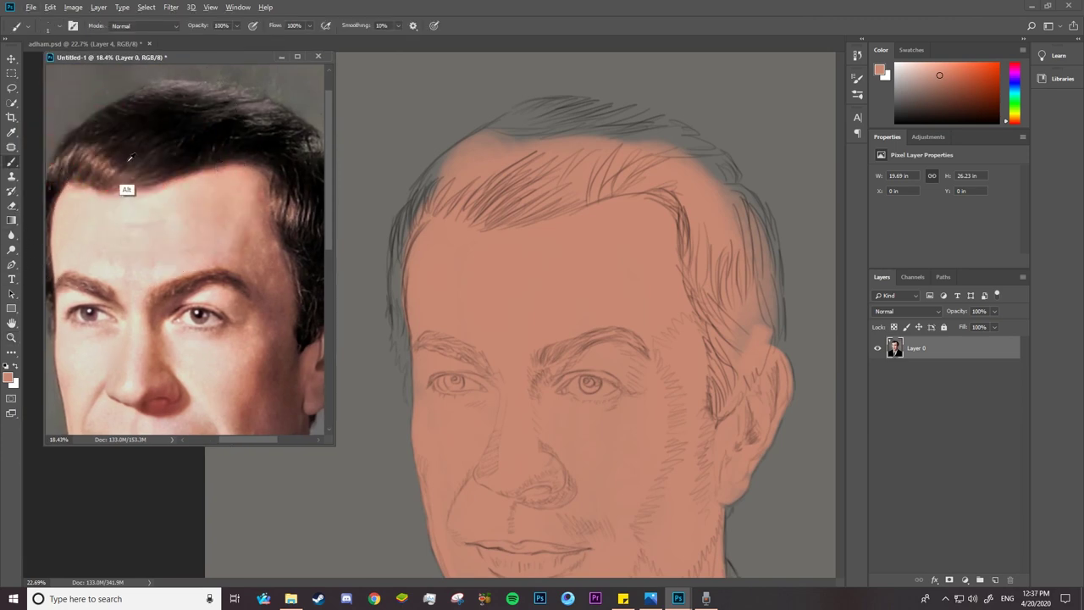
Reset colours to black and white and set up a Soft Round brush at 80 px.
key(d)
click(423, 175)
right_click(607, 150)
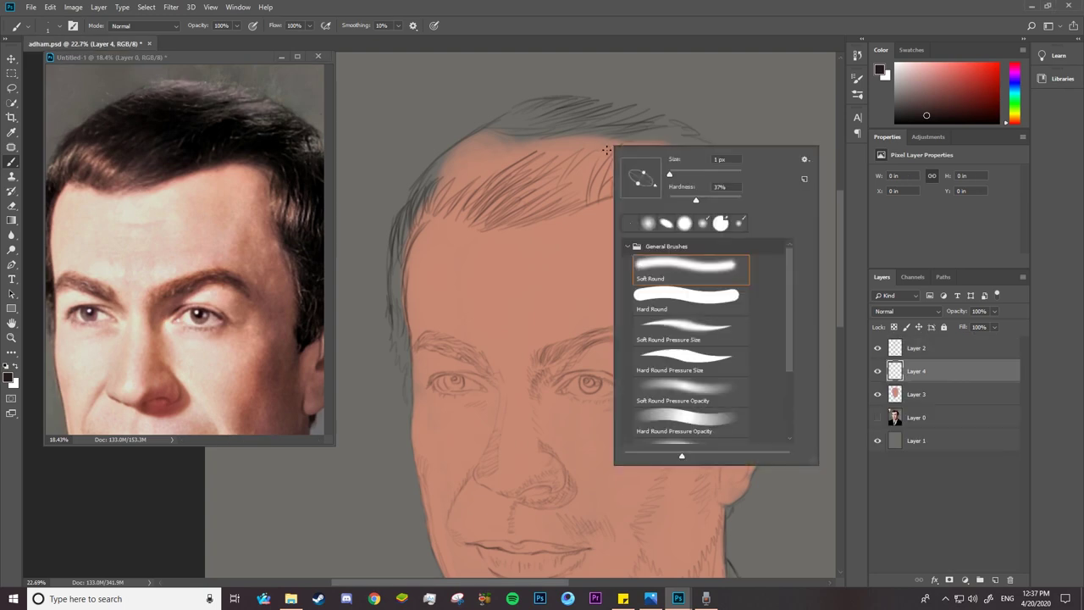
scroll(791, 298, down, 5)
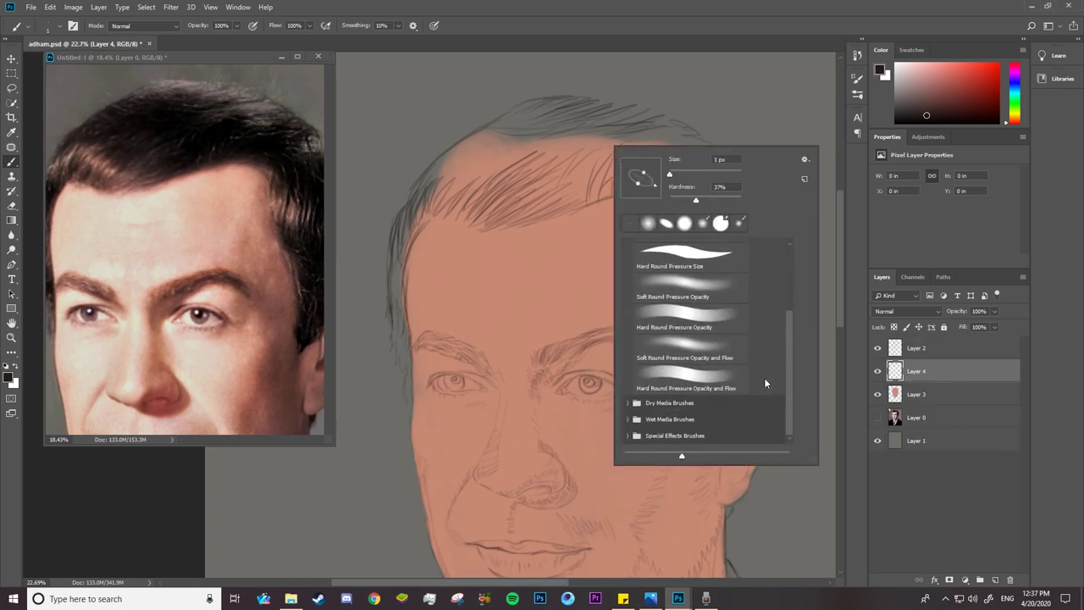
click(628, 403)
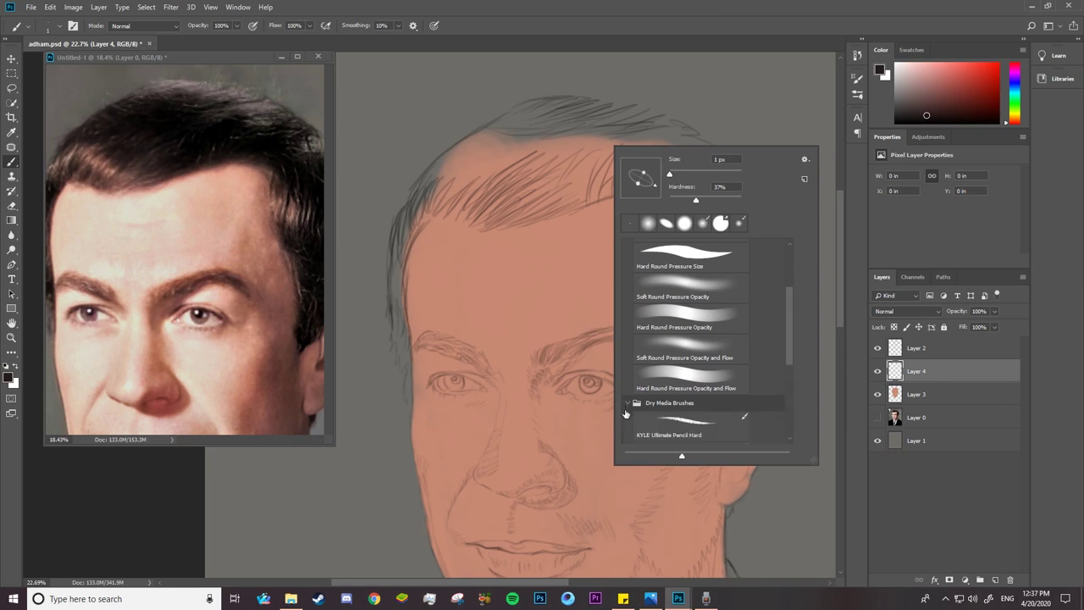
drag(786, 337, 770, 254)
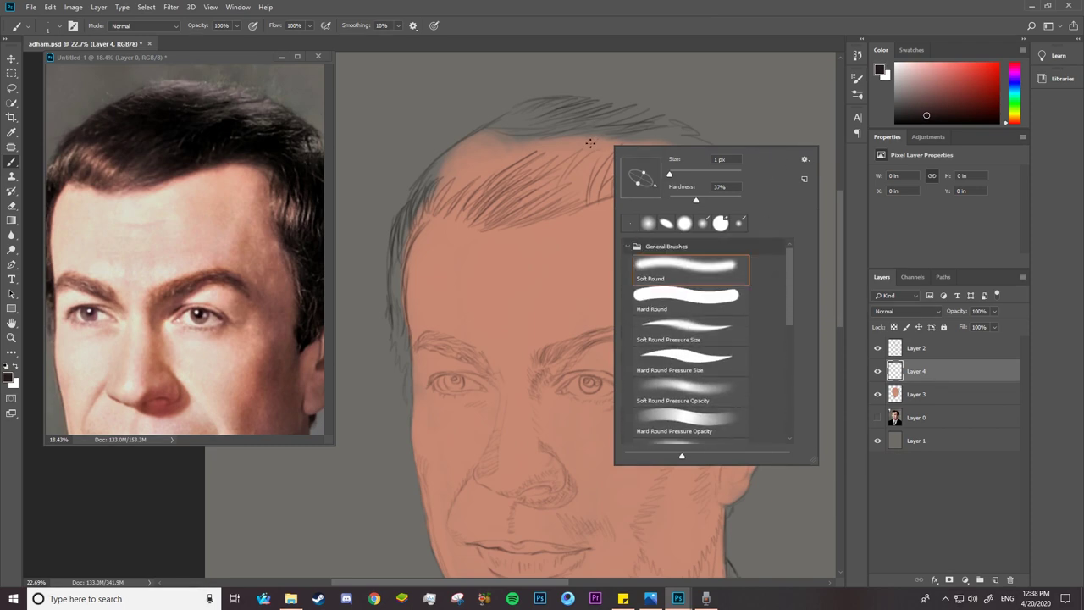
click(590, 143)
right_click(535, 176)
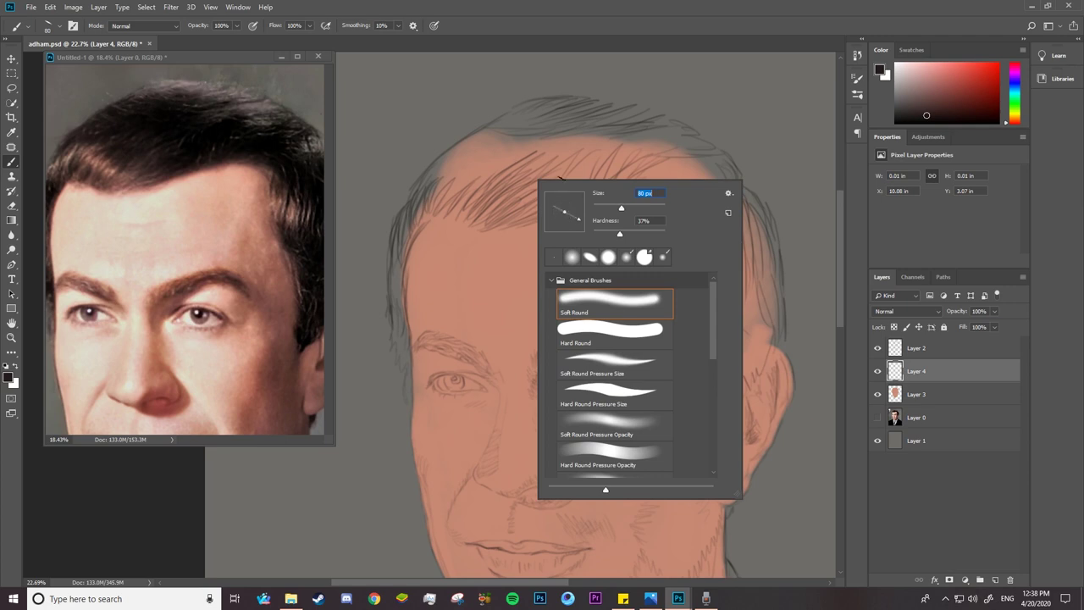
Paint dark brown hair across the top of the head and along the left hairline.
click(558, 178)
drag(525, 212, 593, 146)
drag(440, 203, 559, 114)
drag(474, 194, 669, 127)
drag(593, 197, 720, 142)
drag(508, 203, 604, 105)
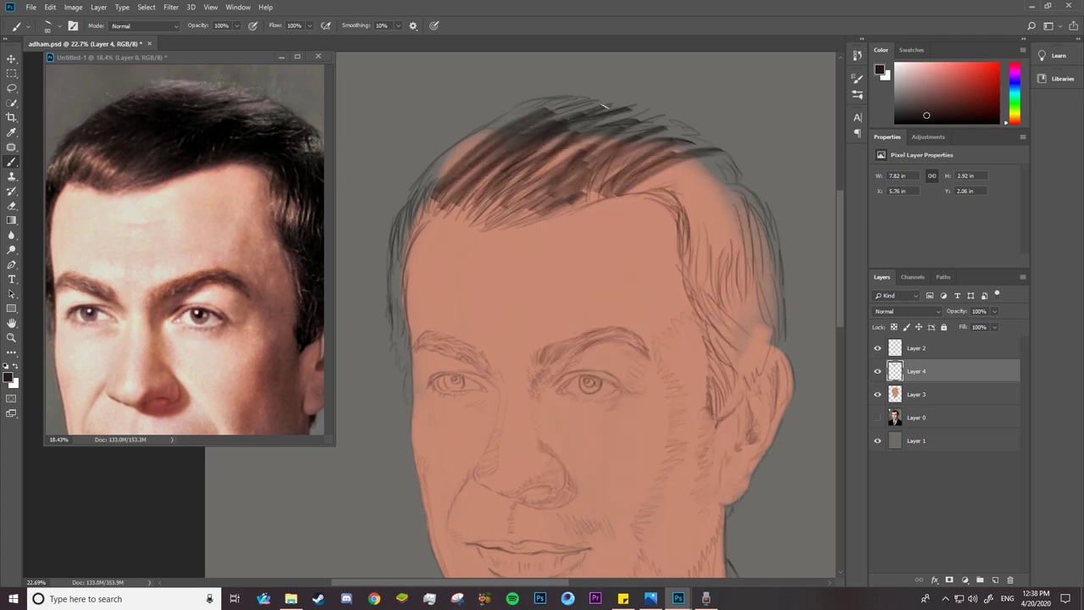
drag(423, 204, 593, 105)
drag(457, 201, 576, 97)
mouse_move(602, 188)
mouse_down()
mouse_move(436, 225)
mouse_move(396, 258)
mouse_move(395, 344)
mouse_up()
mouse_move(650, 180)
mouse_down()
mouse_move(728, 171)
mouse_move(639, 127)
mouse_up()
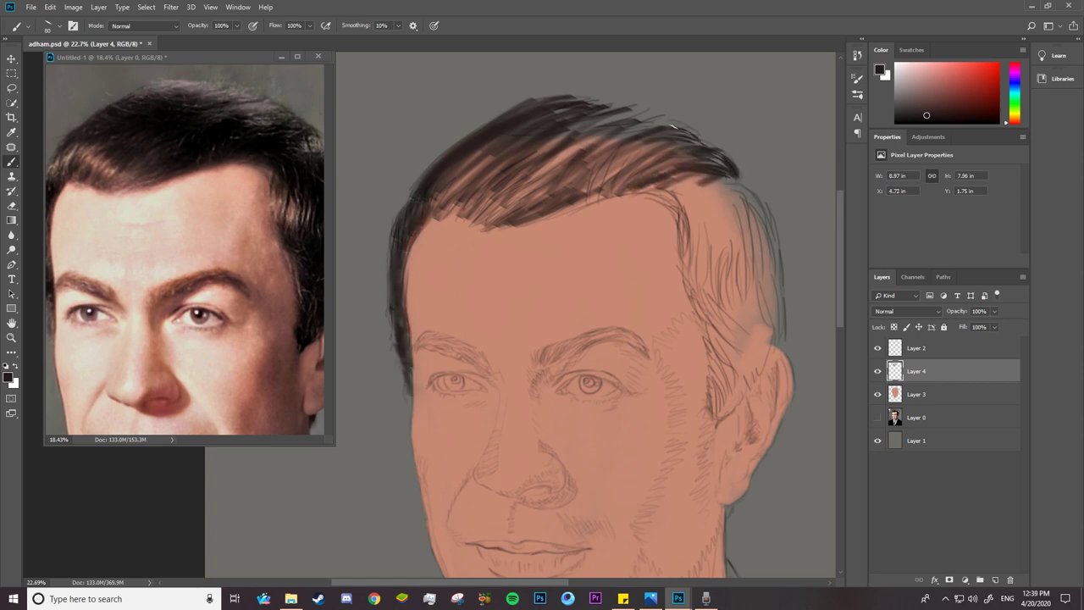
drag(703, 140, 592, 107)
drag(691, 173, 590, 200)
mouse_move(669, 144)
mouse_down()
mouse_move(516, 199)
mouse_move(584, 187)
mouse_up()
drag(542, 182, 483, 221)
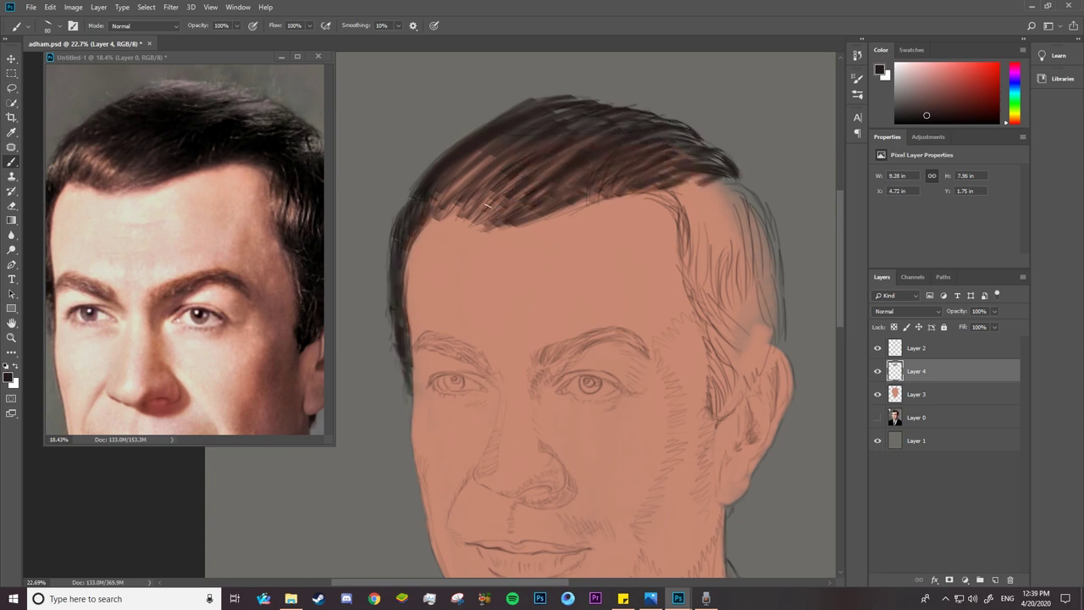
drag(534, 157, 445, 211)
Fill the right side of the head with dark brown hair strokes.
drag(212, 271, 121, 251)
mouse_move(720, 362)
mouse_down()
mouse_move(766, 339)
mouse_move(750, 206)
mouse_up()
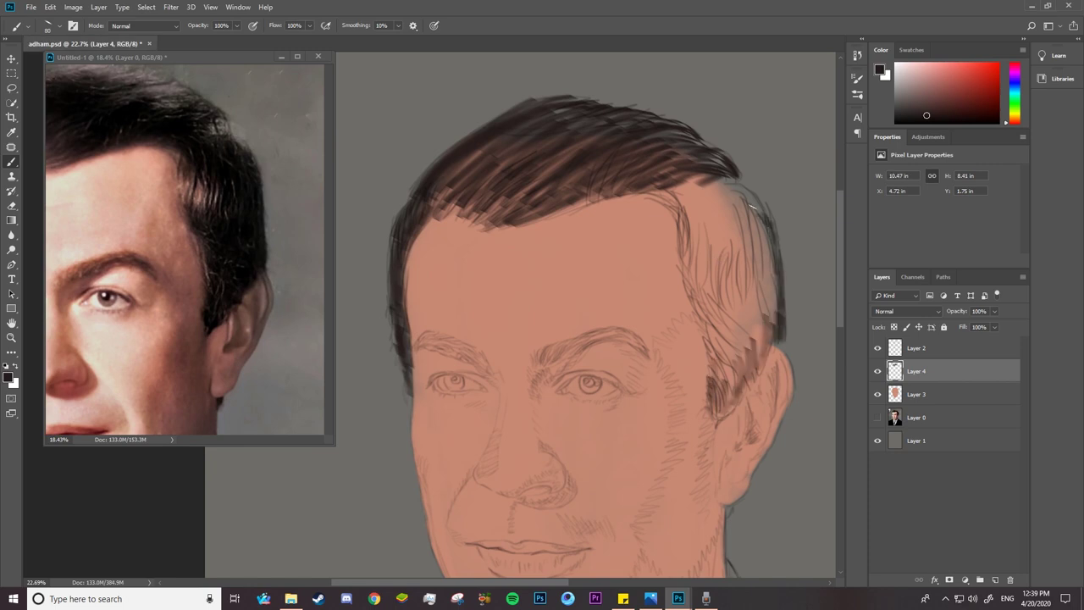
drag(660, 193, 703, 322)
drag(687, 212, 728, 318)
drag(722, 228, 756, 315)
drag(678, 188, 746, 245)
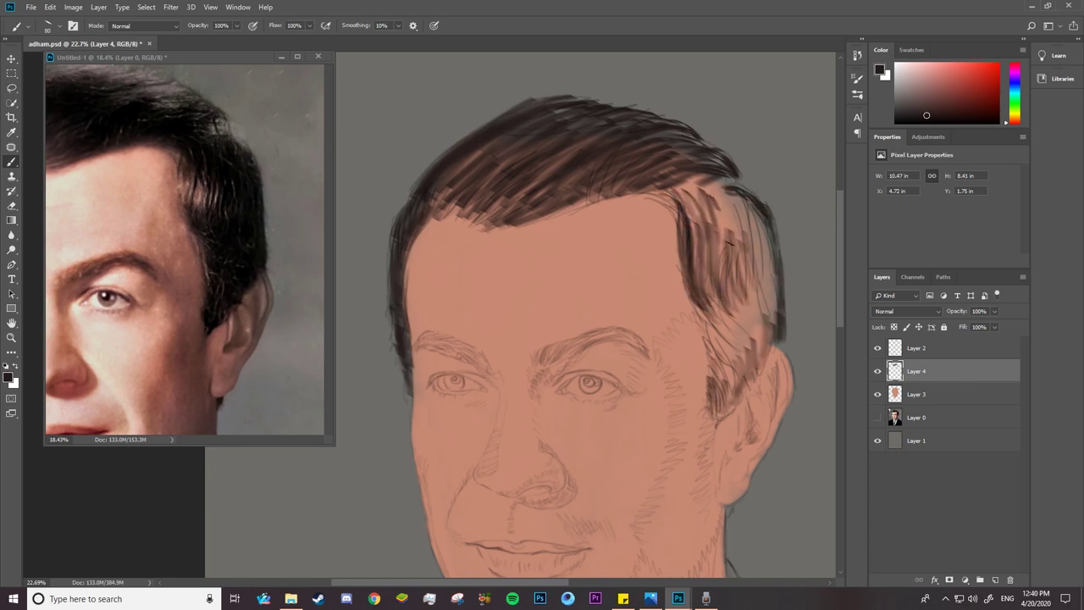
drag(737, 197, 764, 281)
drag(703, 305, 735, 386)
Enlarge the brush to 133 px and darken the hair on the right side.
right_click(732, 254)
drag(819, 280, 838, 280)
key(Return)
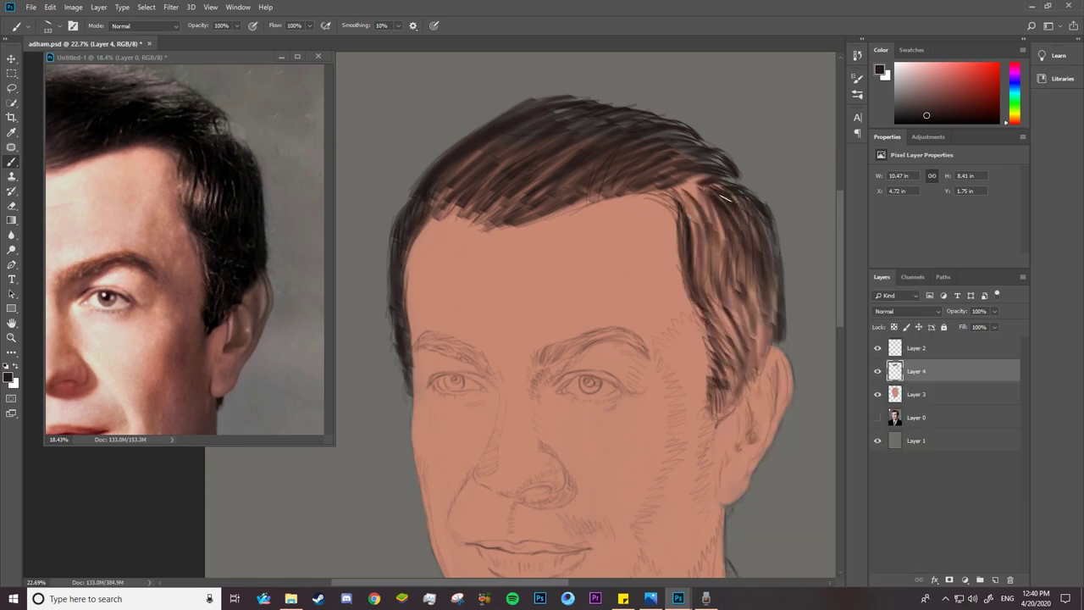
drag(771, 187, 712, 317)
drag(678, 182, 718, 313)
drag(745, 227, 718, 347)
drag(773, 326, 716, 398)
drag(705, 238, 747, 339)
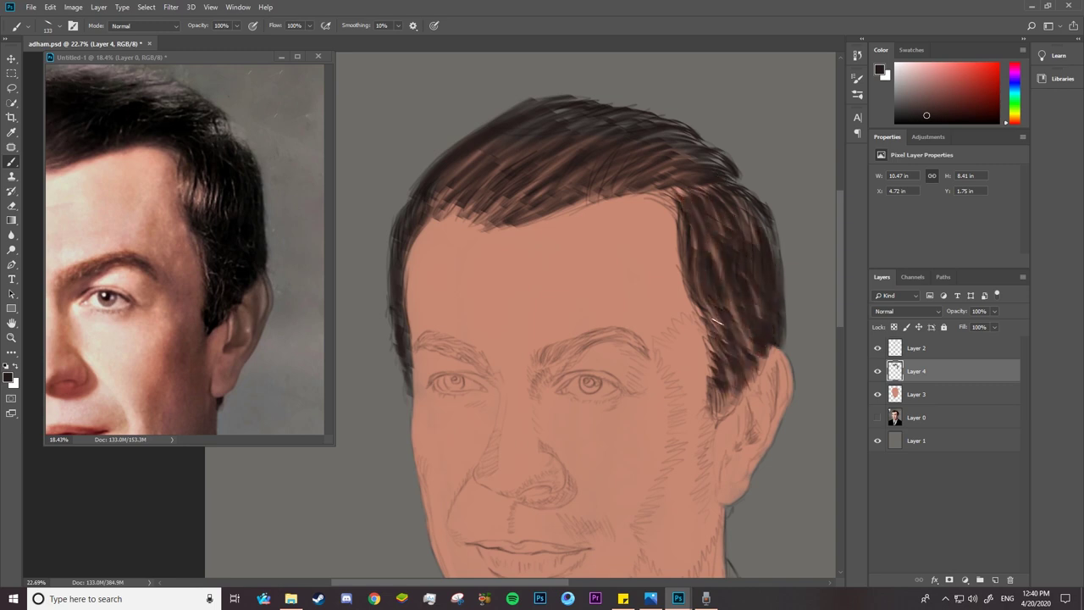
drag(755, 288, 719, 415)
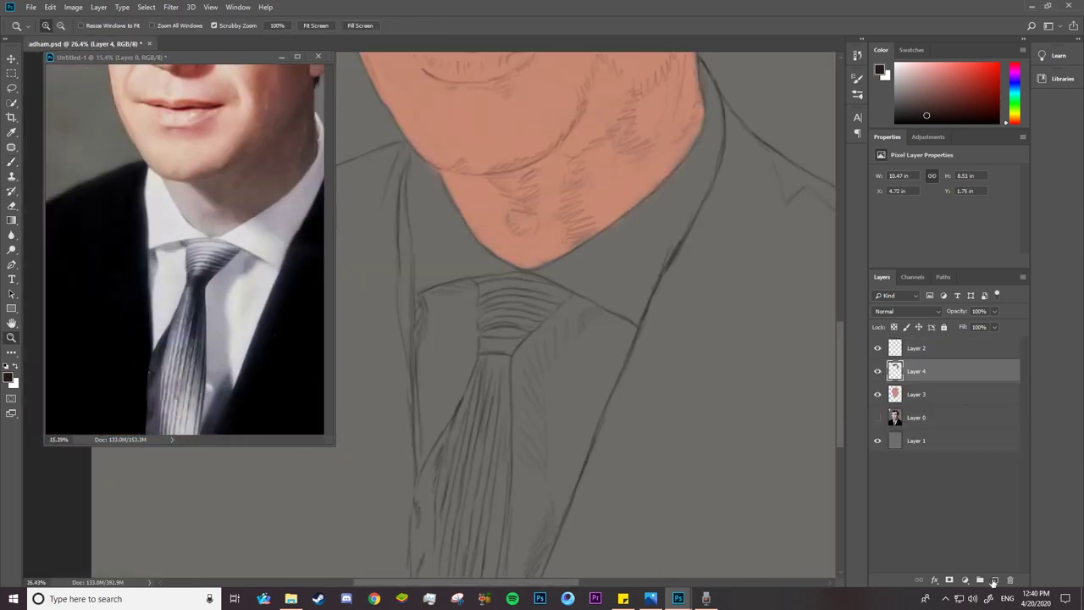
Block in the shirt and collars light grey around the tie with a larger brush.
key(b)
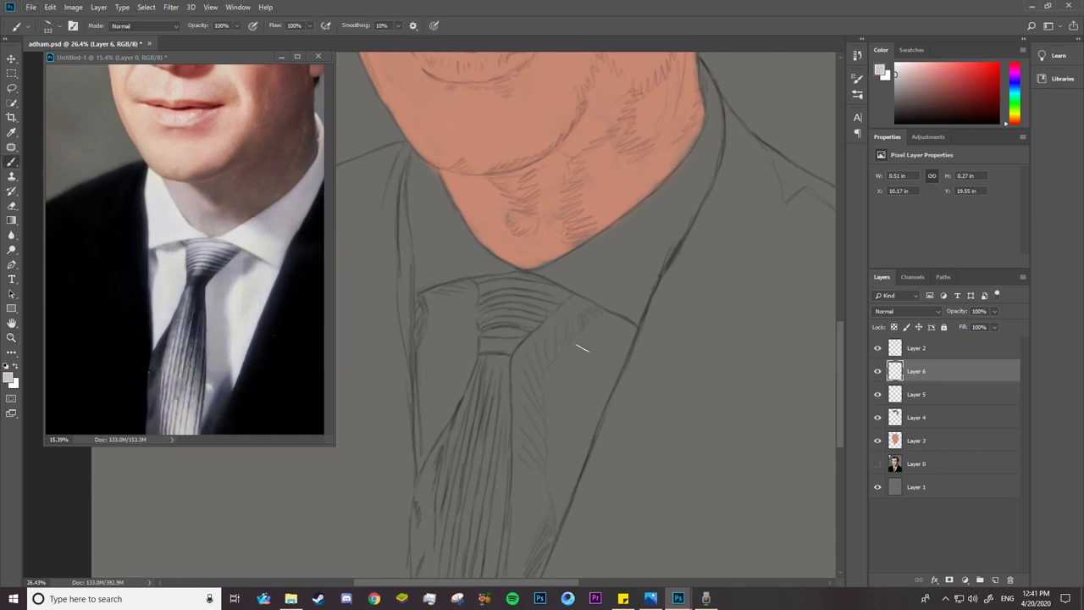
mouse_move(591, 275)
mouse_down()
mouse_move(559, 390)
mouse_move(576, 419)
mouse_up()
right_click(662, 291)
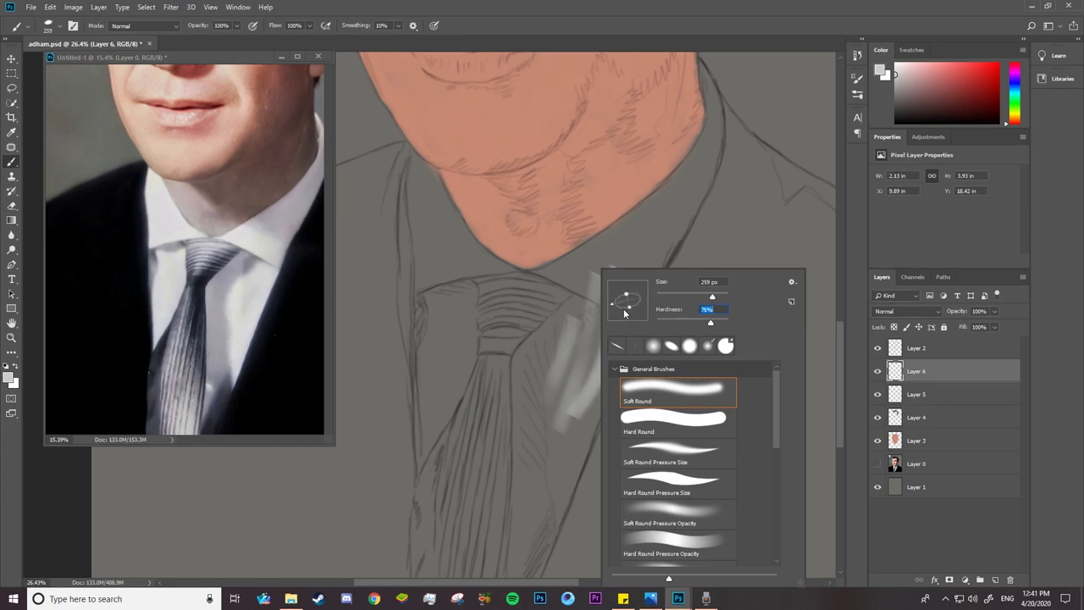
key(Return)
drag(576, 279, 529, 368)
drag(644, 245, 576, 356)
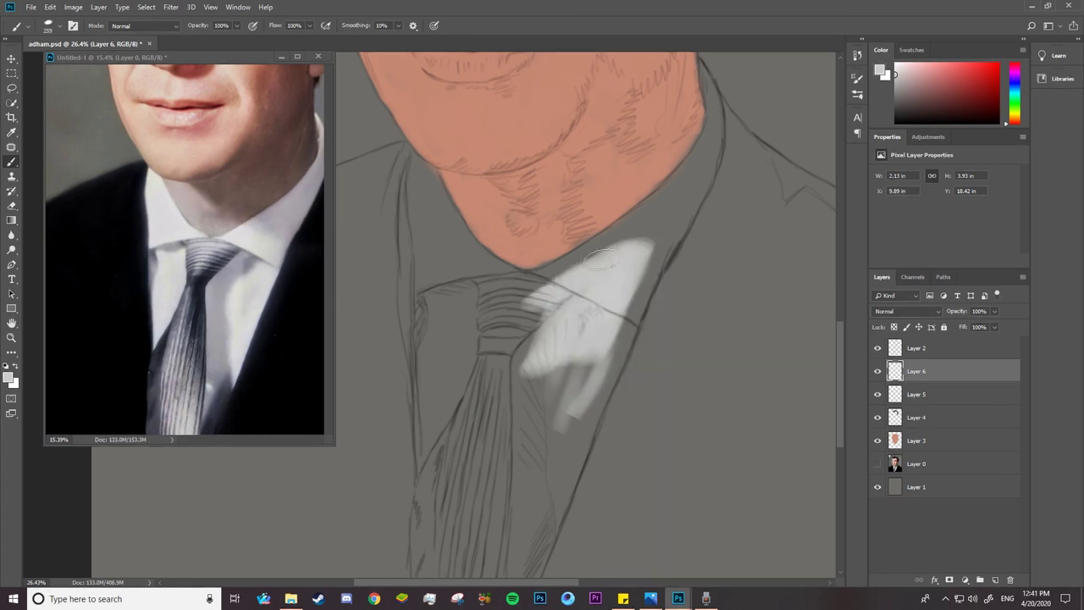
mouse_move(610, 254)
mouse_down()
mouse_move(569, 270)
mouse_move(695, 186)
mouse_up()
drag(661, 254, 697, 169)
drag(635, 305, 508, 432)
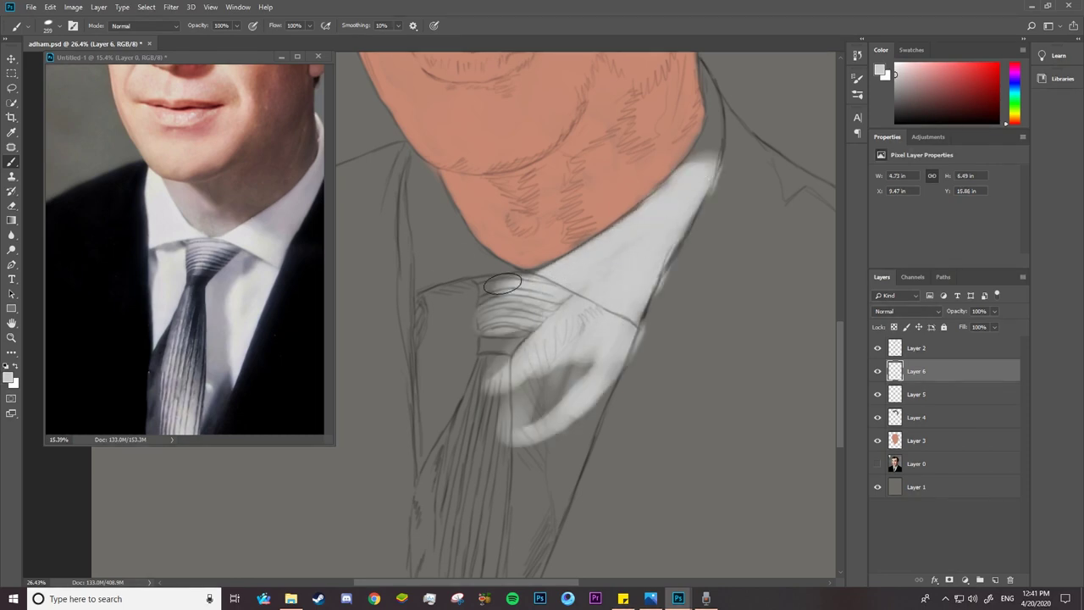
drag(415, 170, 432, 483)
drag(442, 248, 508, 423)
drag(593, 356, 424, 542)
scroll(584, 415, down, 5)
drag(576, 322, 517, 415)
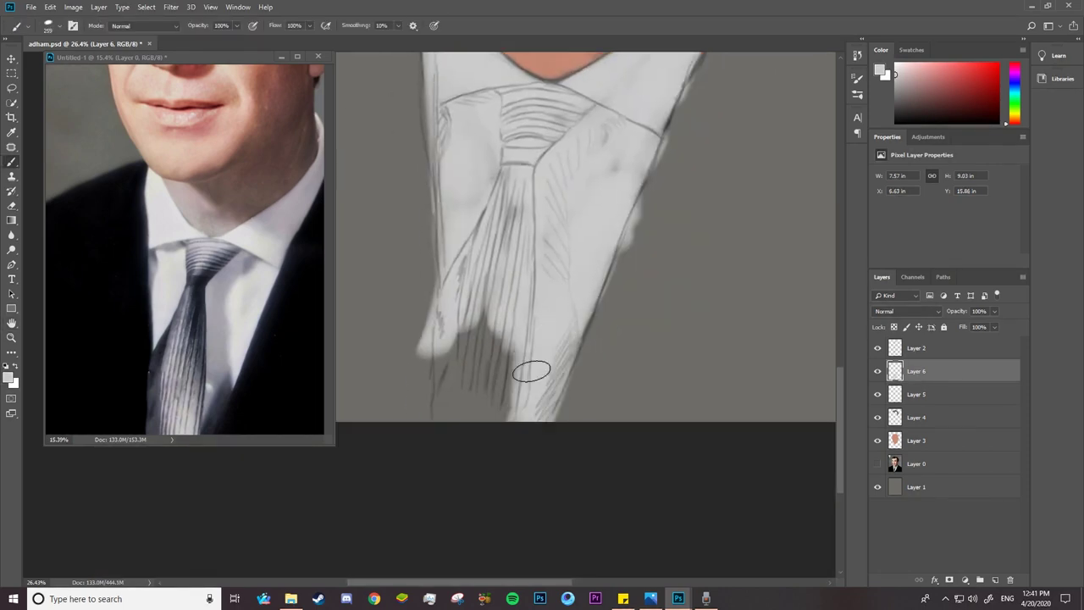
drag(499, 102, 432, 364)
scroll(610, 155, up, 5)
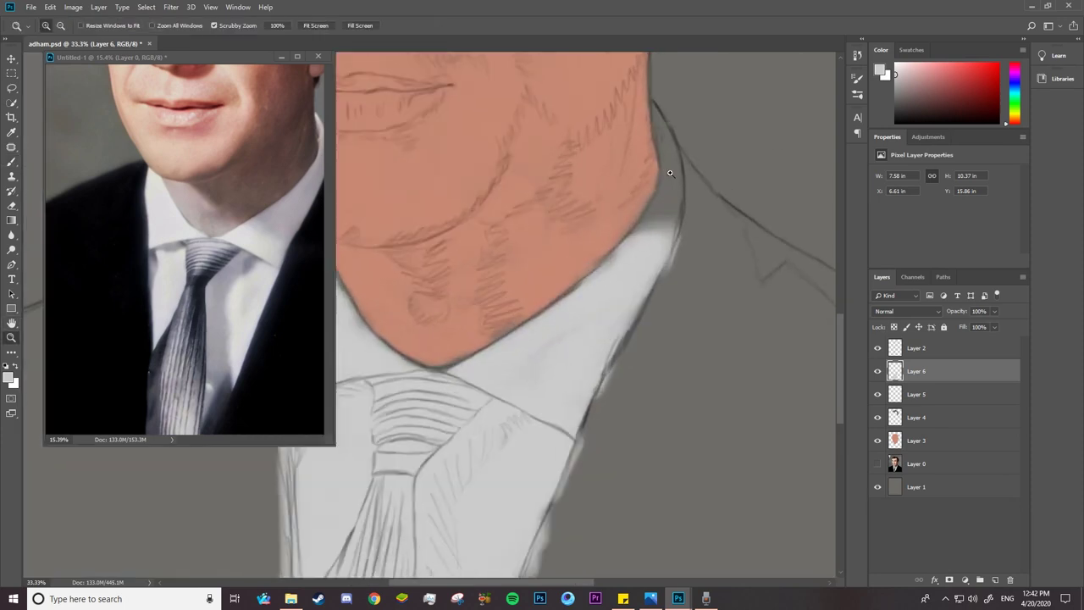
Touch up the collar edge under the chin with a 56 px brush.
right_click(656, 313)
text(56)
key(Return)
mouse_move(633, 310)
mouse_down()
mouse_move(680, 271)
mouse_move(634, 162)
mouse_move(665, 356)
mouse_move(472, 465)
mouse_move(624, 314)
mouse_up()
scroll(625, 314, up, 3)
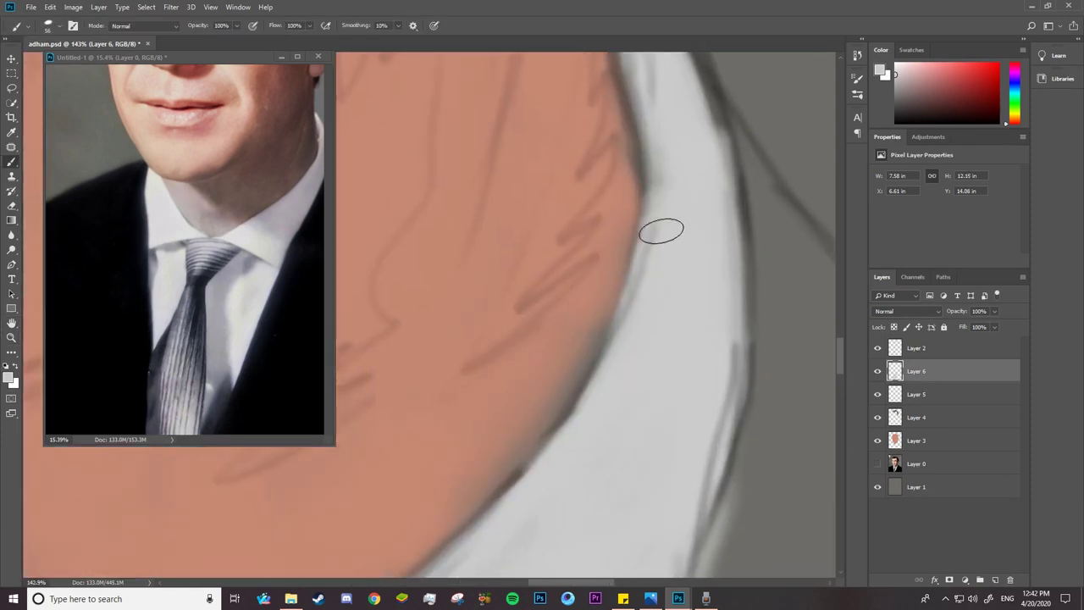
drag(672, 219, 622, 280)
right_click(623, 279)
key(Escape)
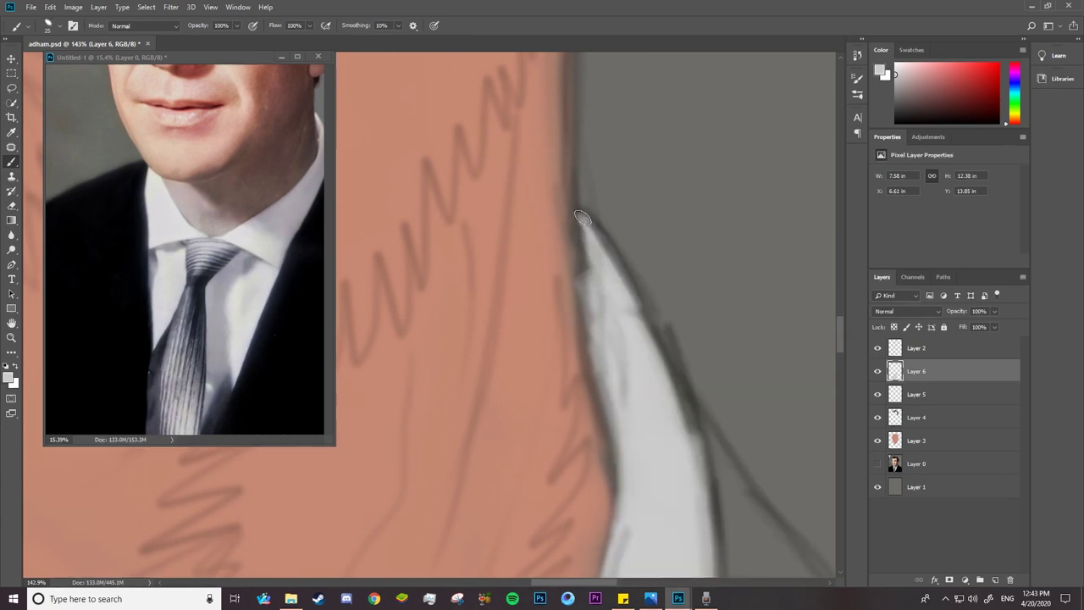
mouse_move(585, 224)
mouse_down()
mouse_move(601, 346)
mouse_move(666, 399)
mouse_move(605, 380)
mouse_up()
Check the eraser options, set the brush to about 86 px, and pan along the chin edge.
key(e)
right_click(574, 298)
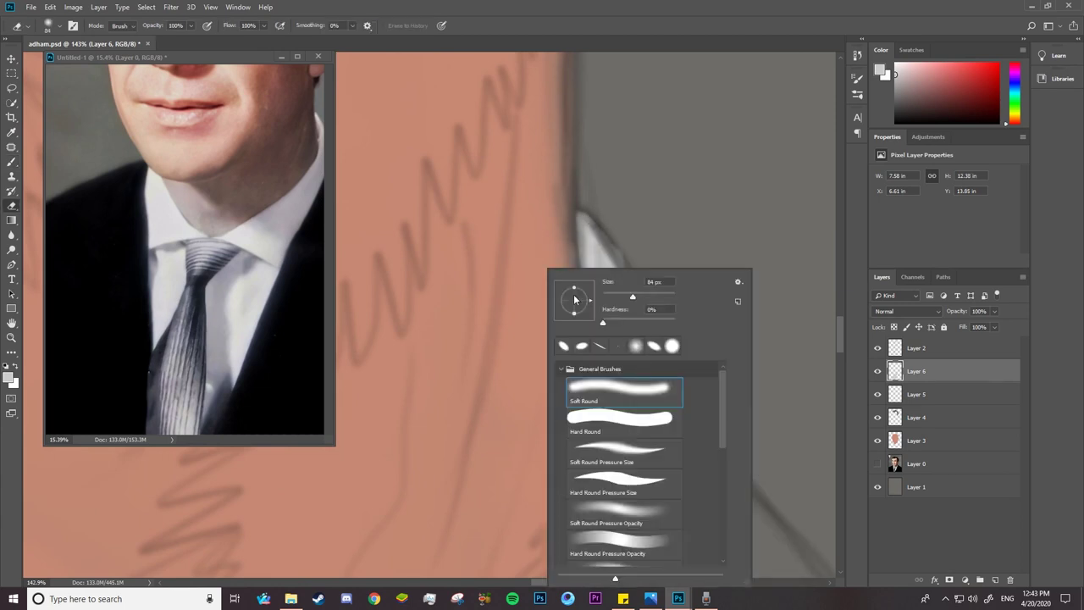
key(Escape)
key(b)
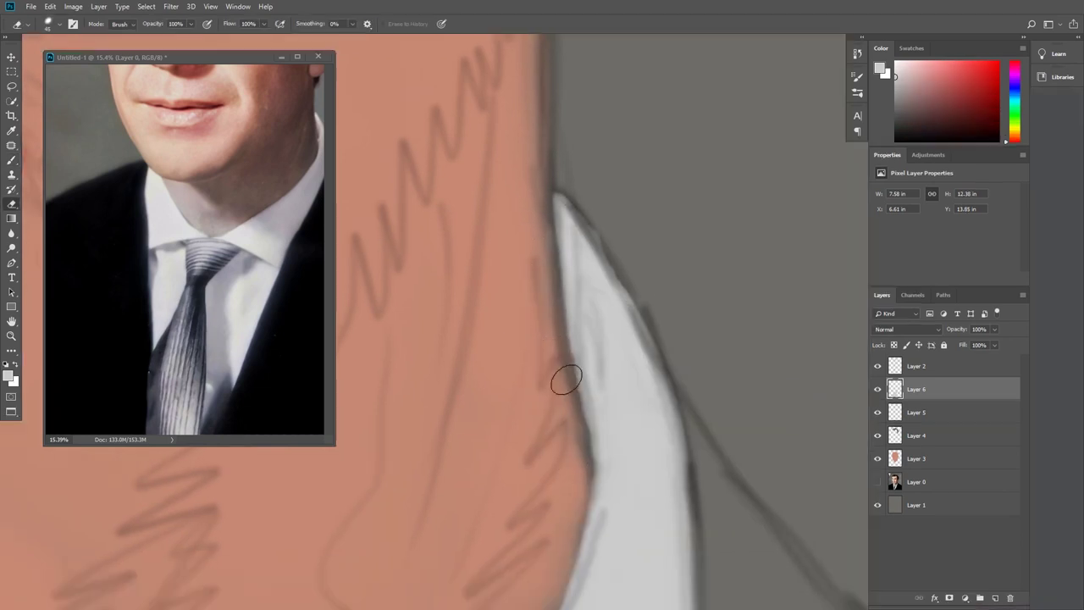
right_click(528, 284)
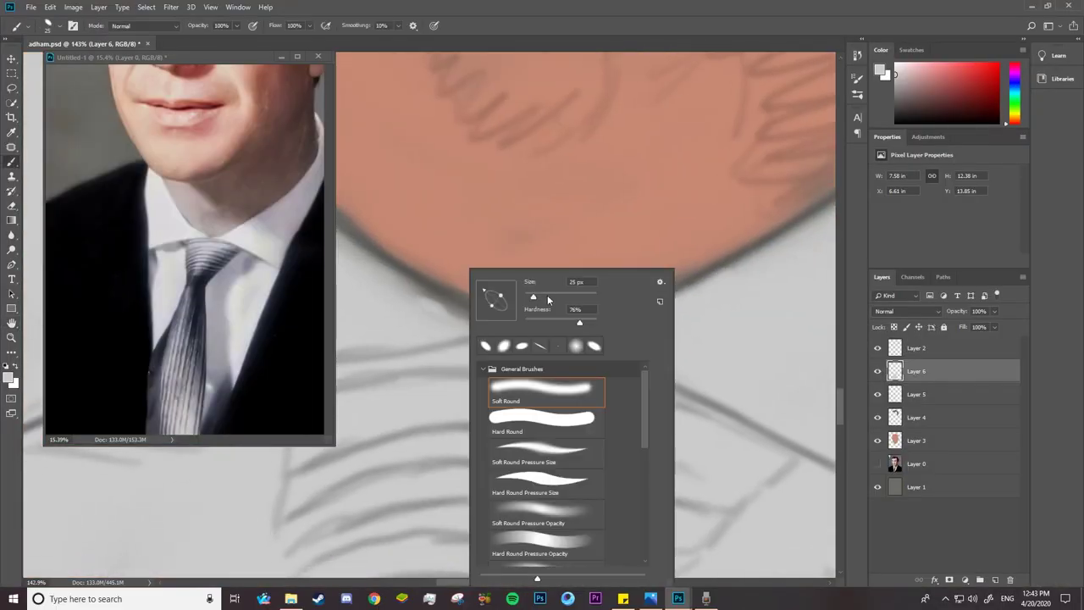
drag(537, 298, 552, 293)
click(413, 288)
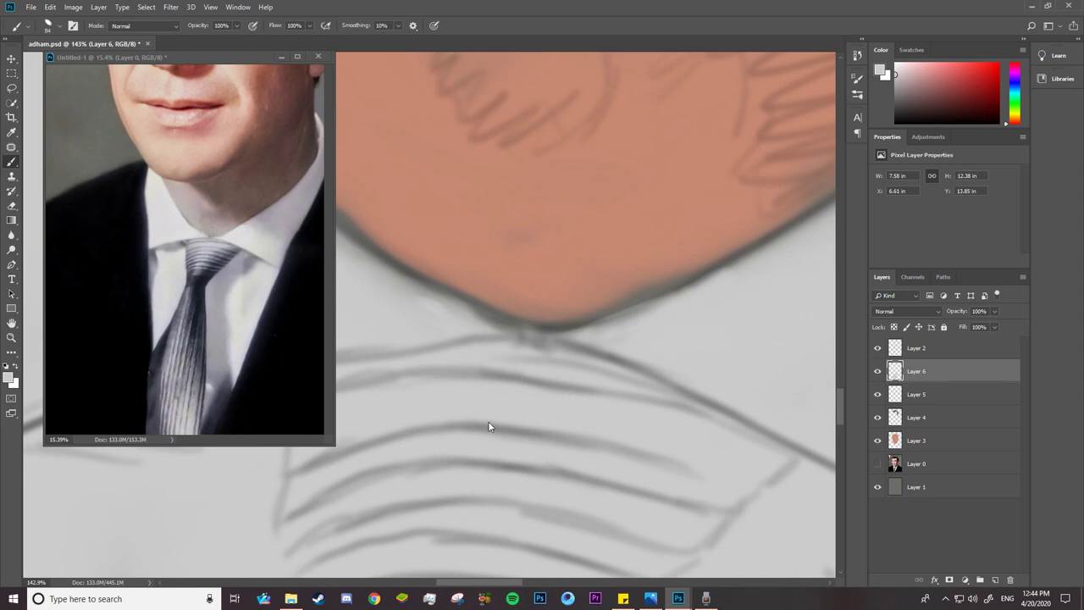
drag(530, 380, 559, 343)
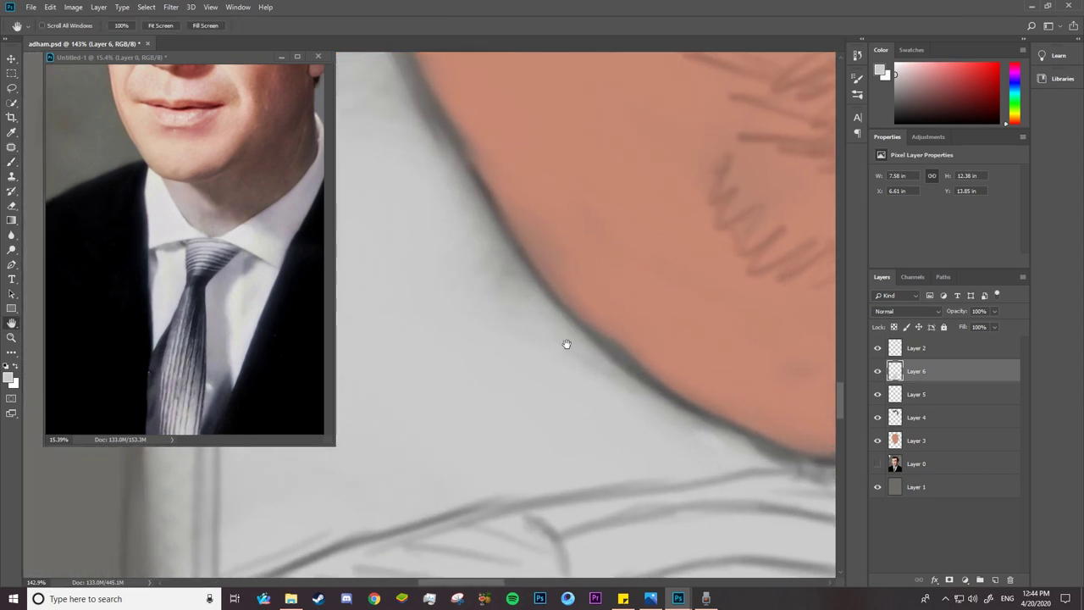
right_click(585, 271)
key(Escape)
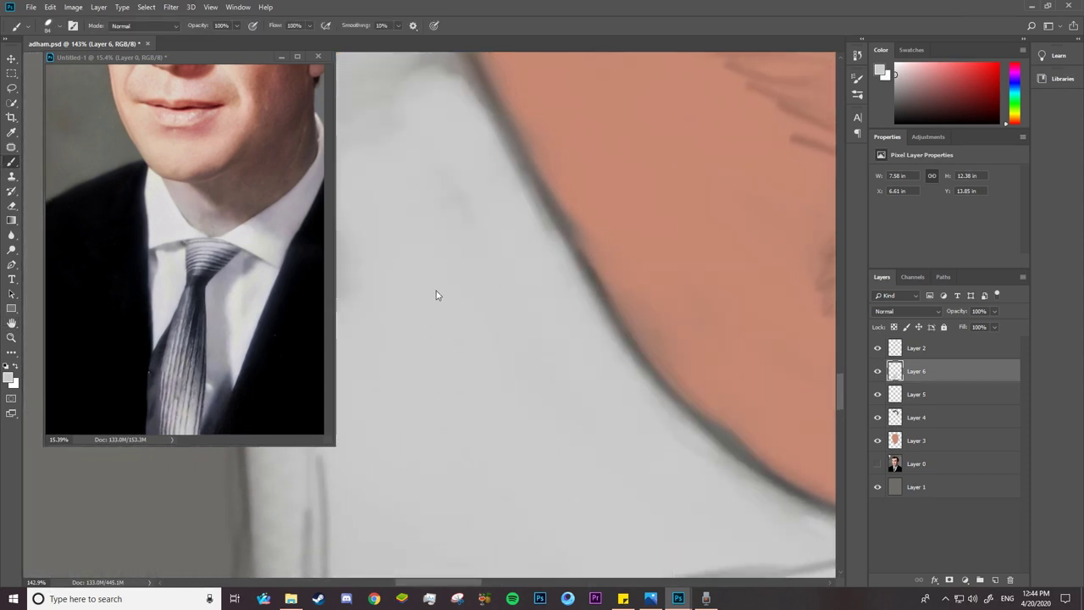
mouse_move(437, 291)
mouse_down()
mouse_move(536, 188)
mouse_move(460, 109)
mouse_up()
Sample a light lavender-grey from the reference tie and size the brush in the portrait.
drag(435, 322, 533, 102)
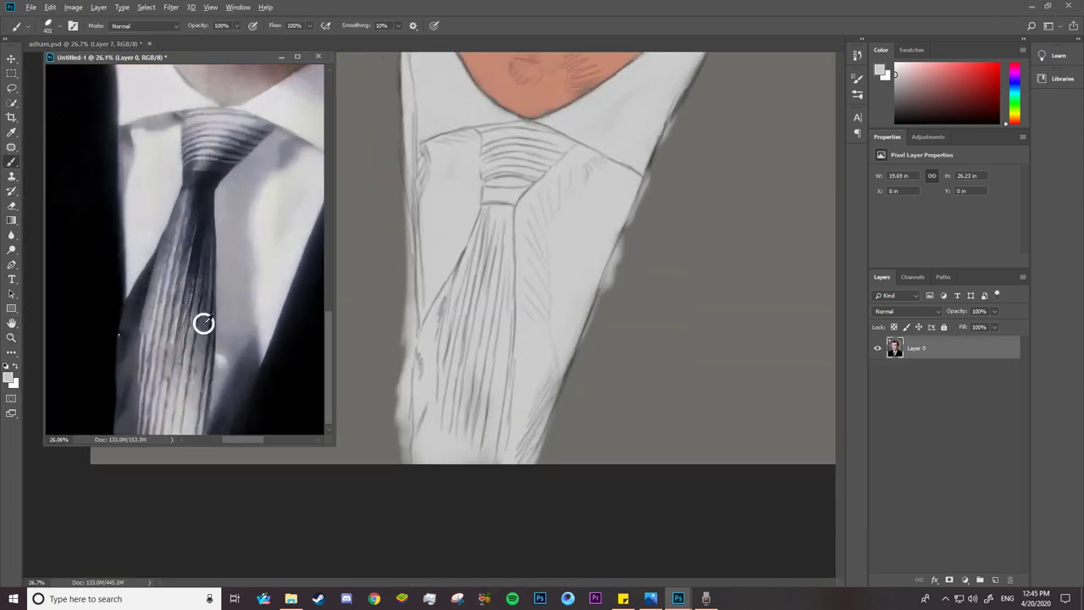
right_click(188, 259)
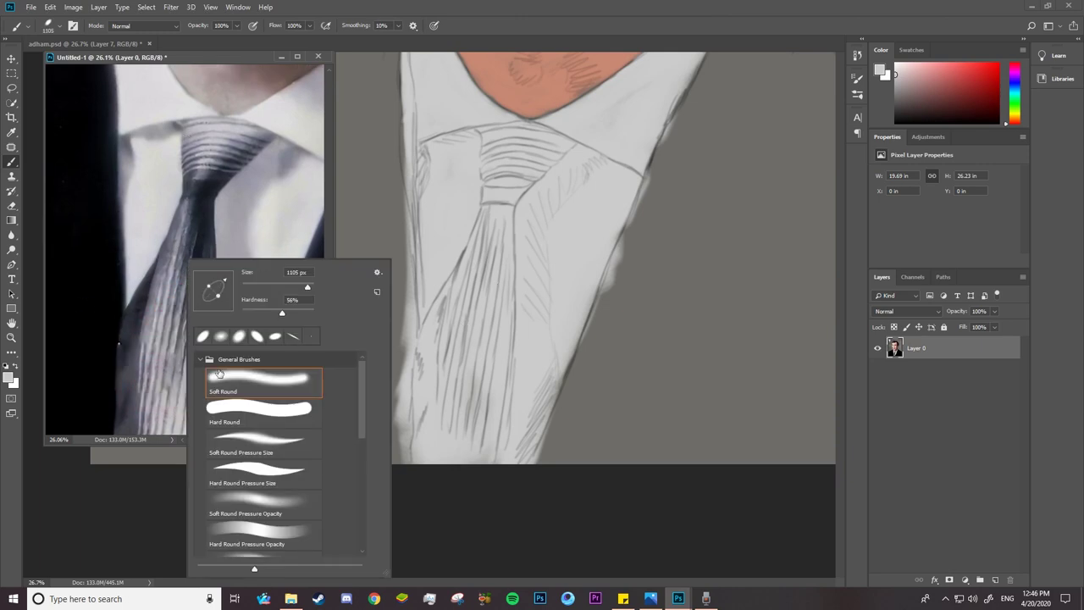
alt+click(173, 362)
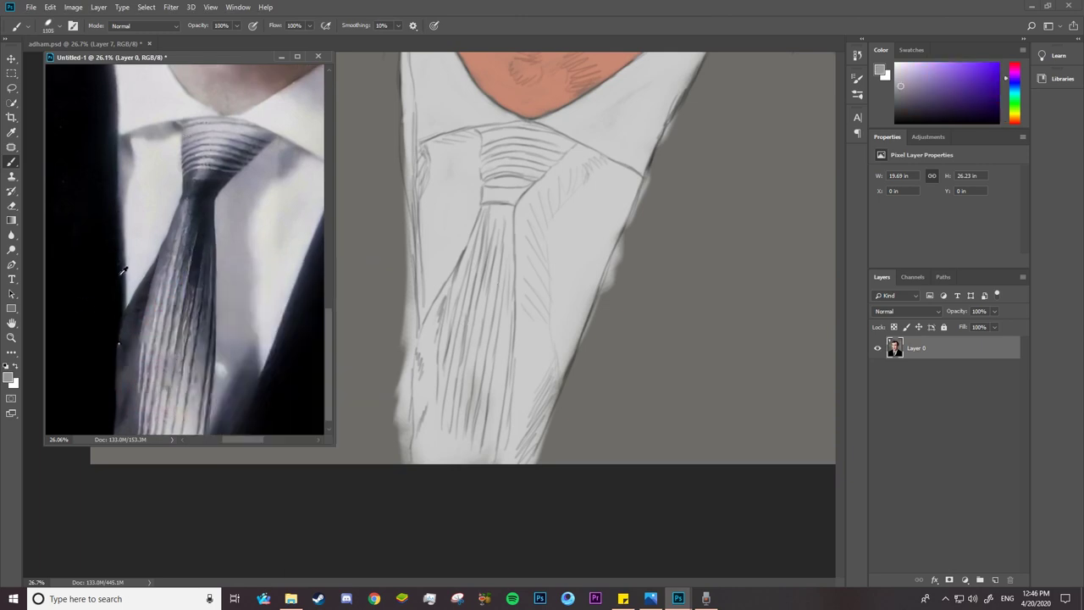
click(485, 299)
right_click(488, 271)
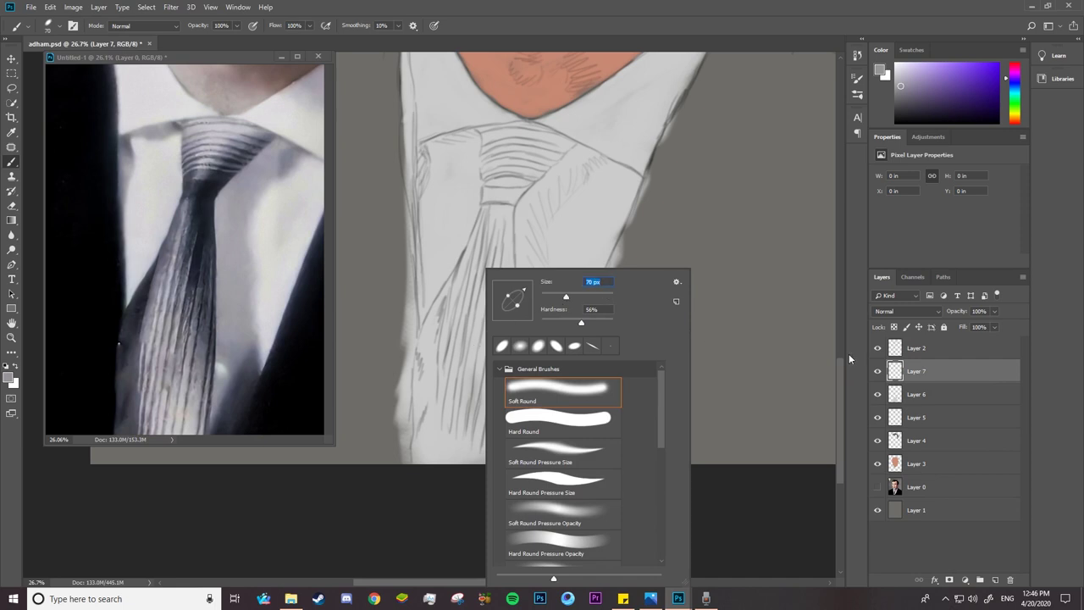
click(876, 372)
right_click(474, 312)
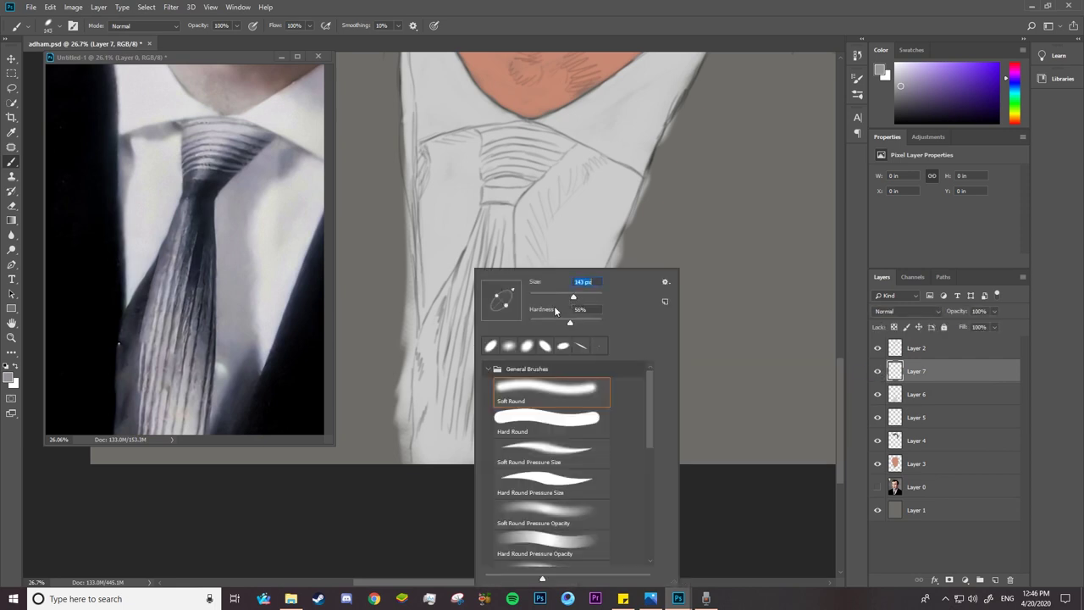
Paint the tie stripes and knot in lavender-grey, including the knot's right side.
drag(460, 339, 460, 399)
drag(466, 279, 487, 395)
mouse_move(508, 195)
mouse_down()
mouse_move(475, 313)
mouse_move(449, 340)
mouse_move(440, 302)
mouse_move(499, 382)
mouse_move(424, 343)
mouse_up()
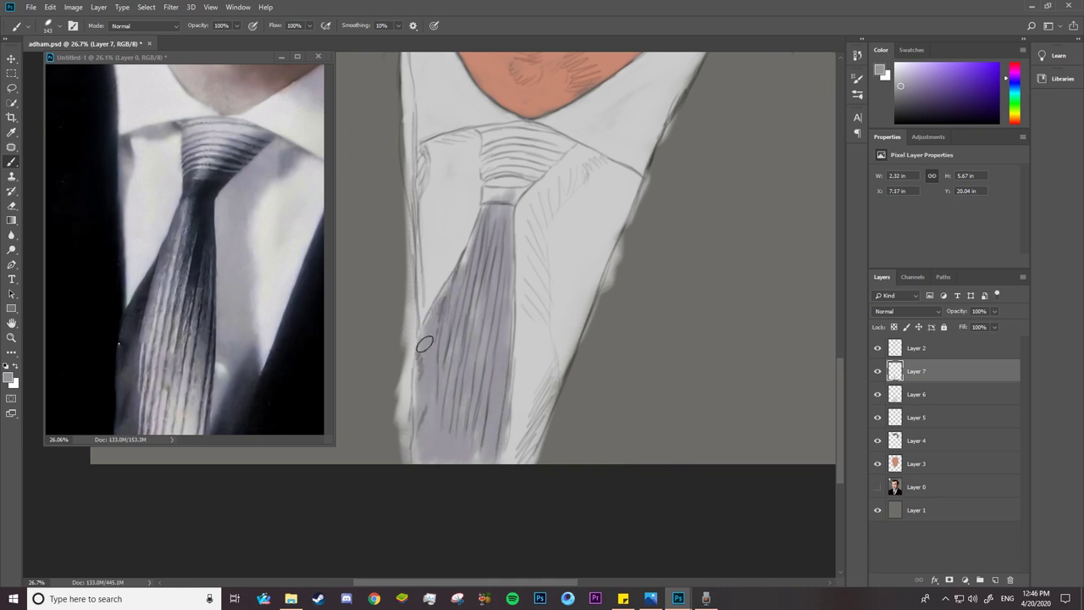
drag(509, 152, 547, 150)
mouse_move(457, 194)
mouse_down()
mouse_move(556, 157)
mouse_move(483, 162)
mouse_move(440, 212)
mouse_move(440, 313)
mouse_up()
right_click(584, 235)
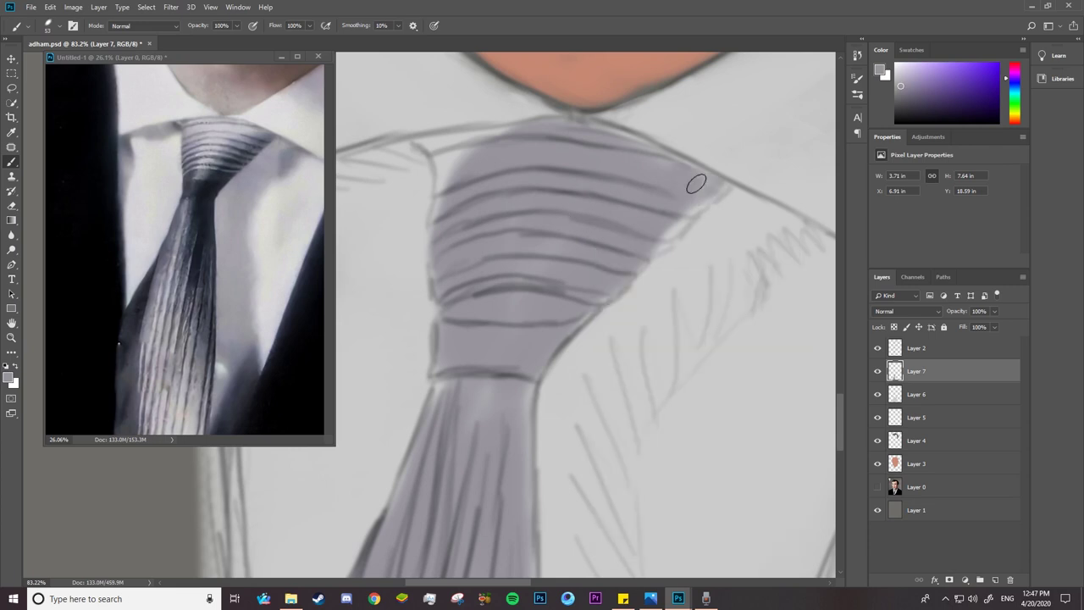
mouse_move(697, 177)
mouse_down()
mouse_move(629, 271)
mouse_move(486, 138)
mouse_move(423, 169)
mouse_move(437, 237)
mouse_up()
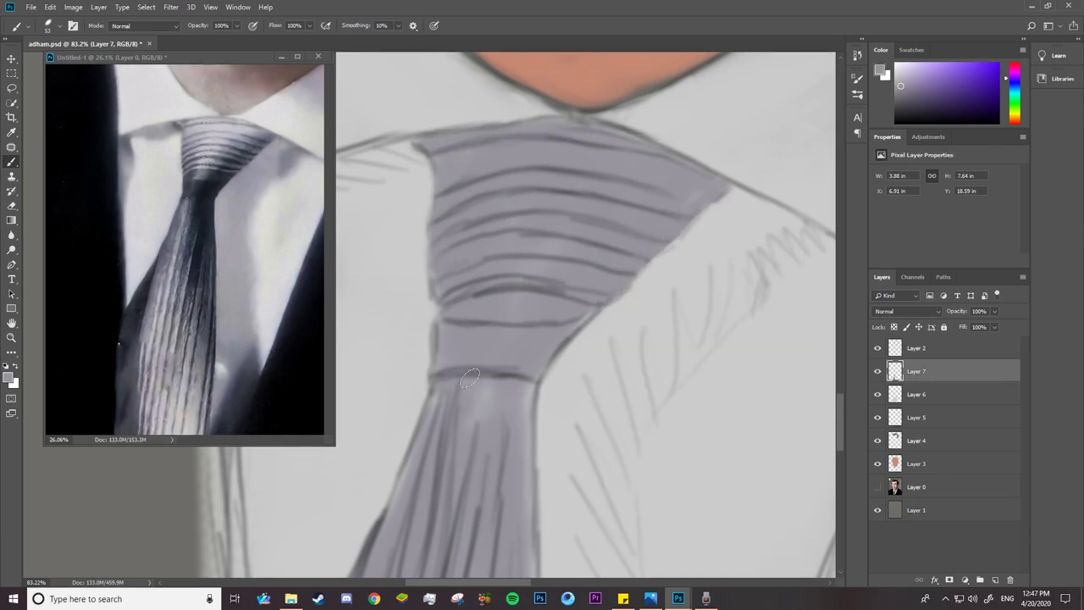
Add a new empty Layer 8 above the tie layer.
key(z)
scroll(581, 435, down, 3)
scroll(666, 126, up, 2)
scroll(508, 254, down, 4)
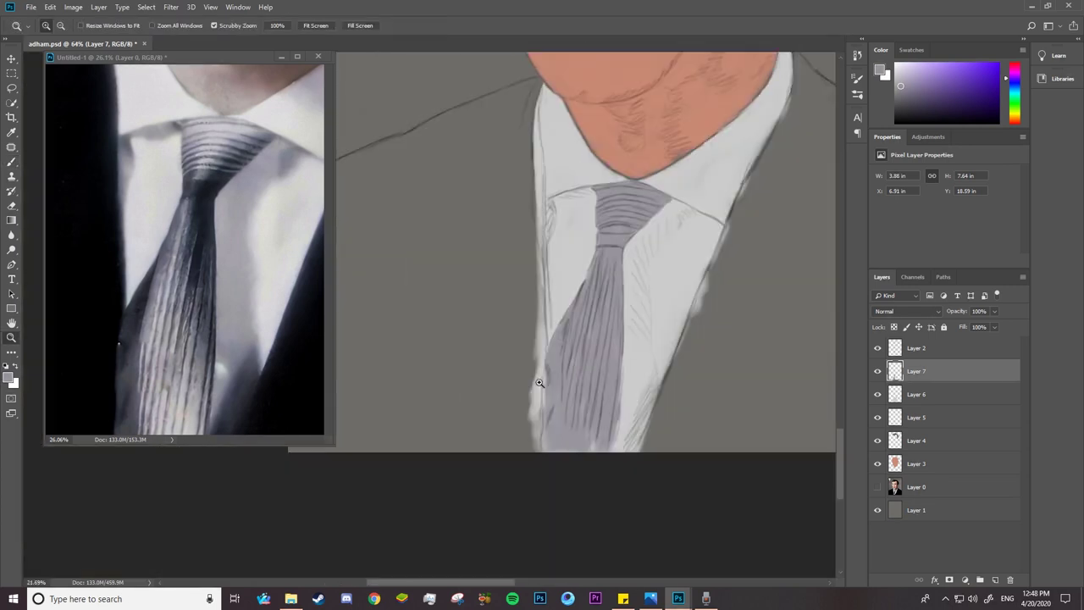
key(ctrl+shift+alt+n)
Block in the jacket area with the brush in black paint.
key(b)
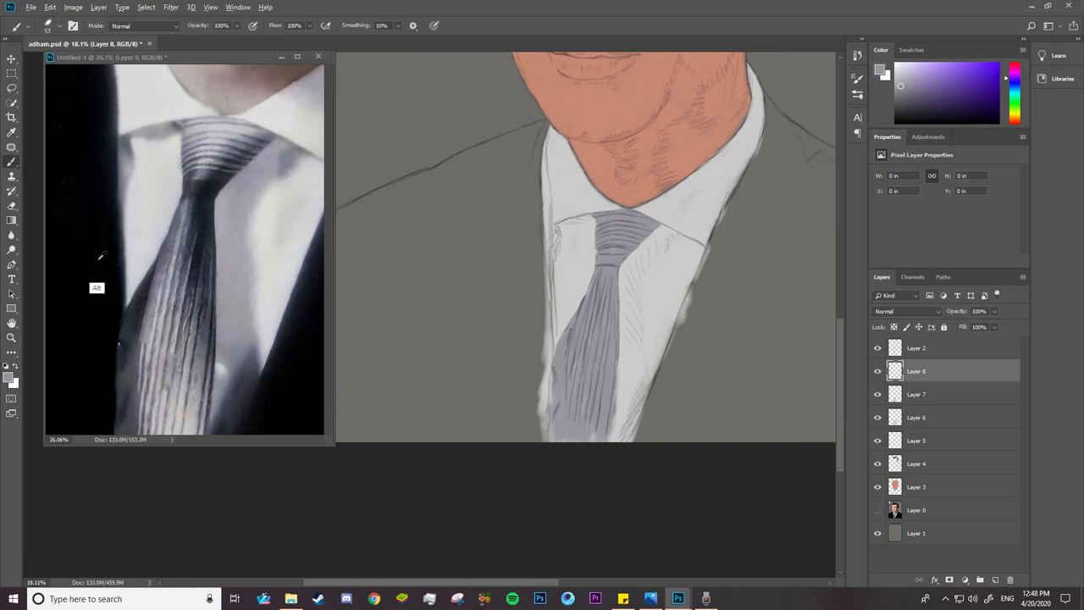
key(d)
mouse_move(352, 378)
mouse_down()
mouse_move(520, 431)
mouse_move(452, 208)
mouse_move(491, 160)
mouse_up()
drag(386, 358, 461, 345)
drag(420, 423, 454, 230)
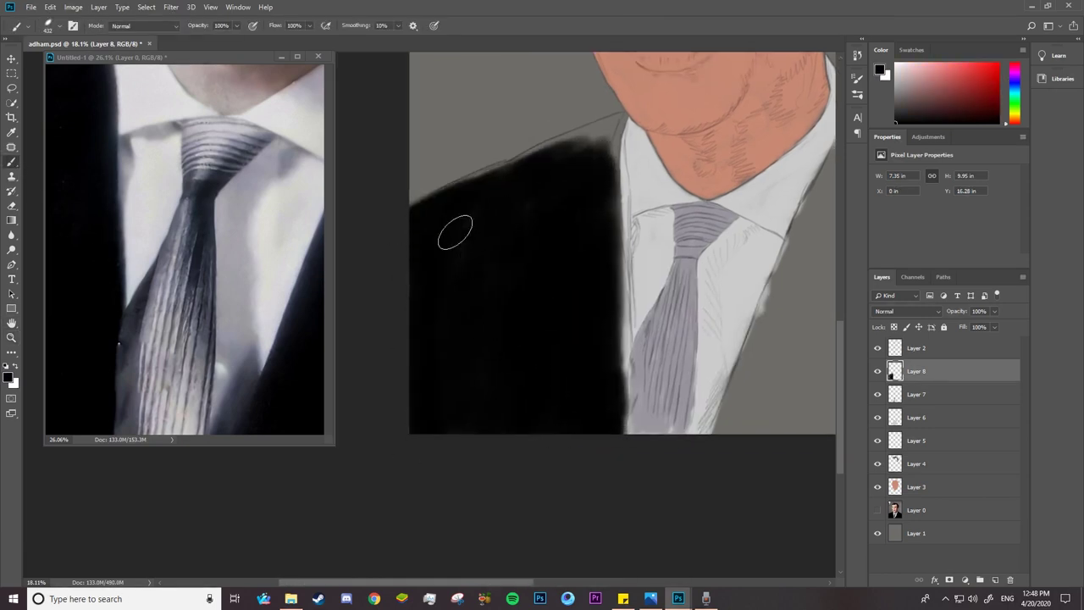
scroll(545, 235, up, 5)
right_click(551, 266)
key(Escape)
Darken the jacket edge beside the shirt and sharpen its top and shoulder edges.
drag(533, 397, 520, 429)
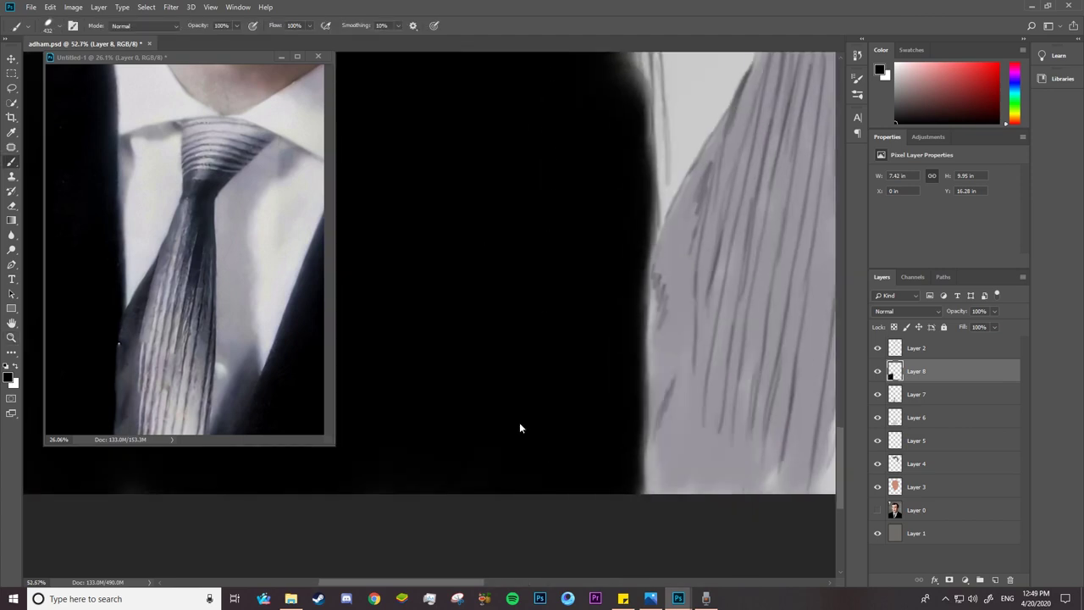
scroll(508, 373, up, 5)
mouse_move(500, 310)
mouse_down()
mouse_move(469, 177)
mouse_move(527, 476)
mouse_up()
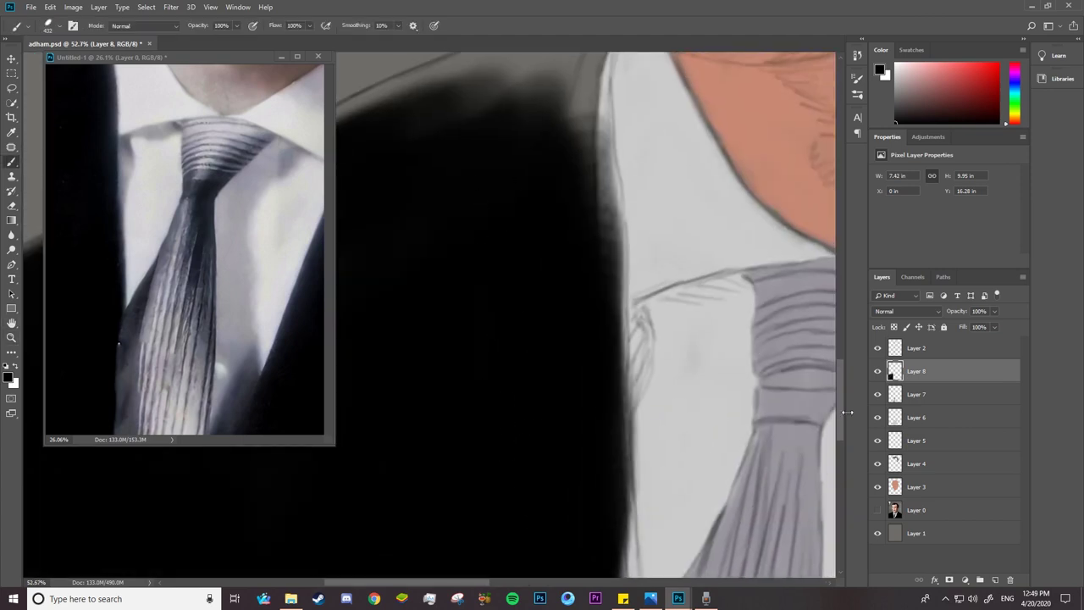
scroll(508, 381, up, 5)
mouse_move(479, 336)
mouse_down()
mouse_move(510, 144)
mouse_move(505, 262)
mouse_move(426, 179)
mouse_up()
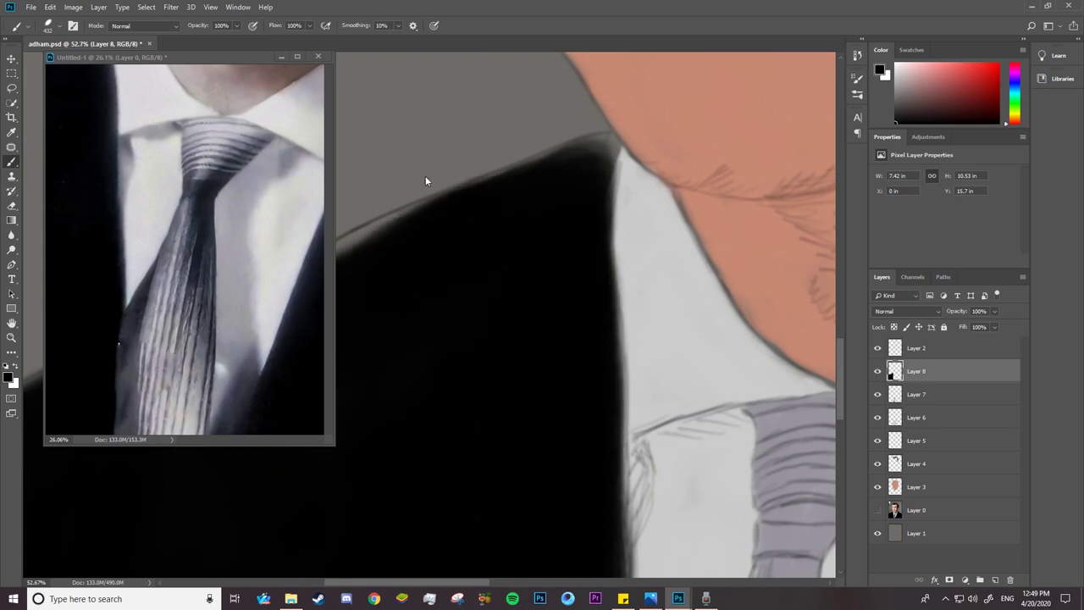
right_click(487, 266)
mouse_move(556, 162)
mouse_down()
mouse_move(346, 243)
mouse_move(565, 170)
mouse_up()
Paint large black strokes over the jacket and shoulder.
scroll(565, 170, left, 5)
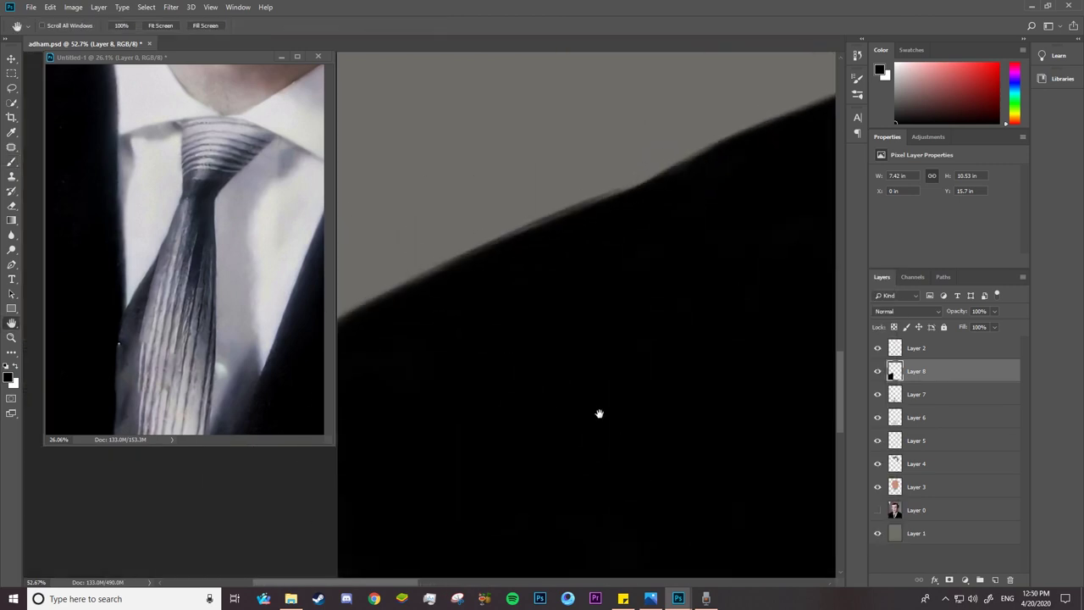
scroll(339, 375, down, 3)
scroll(588, 381, down, 5)
right_click(584, 294)
mouse_move(491, 373)
mouse_down()
mouse_move(412, 331)
mouse_move(537, 198)
mouse_move(496, 160)
mouse_move(693, 157)
mouse_move(380, 438)
mouse_move(565, 491)
mouse_up()
mouse_move(508, 110)
mouse_down()
mouse_move(523, 269)
mouse_move(671, 412)
mouse_up()
Paint black with a smaller brush along the shirt collar edge.
scroll(670, 413, up, 4)
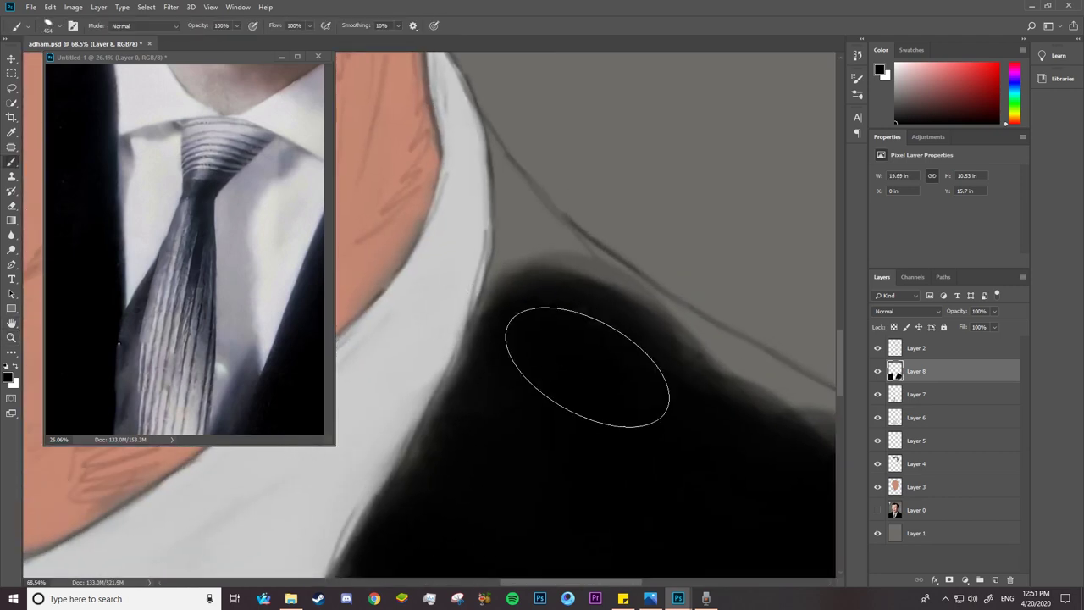
right_click(576, 279)
mouse_move(509, 297)
mouse_down()
mouse_move(501, 178)
mouse_move(520, 273)
mouse_move(515, 209)
mouse_move(629, 308)
mouse_up()
key(z)
drag(474, 136, 523, 136)
key(b)
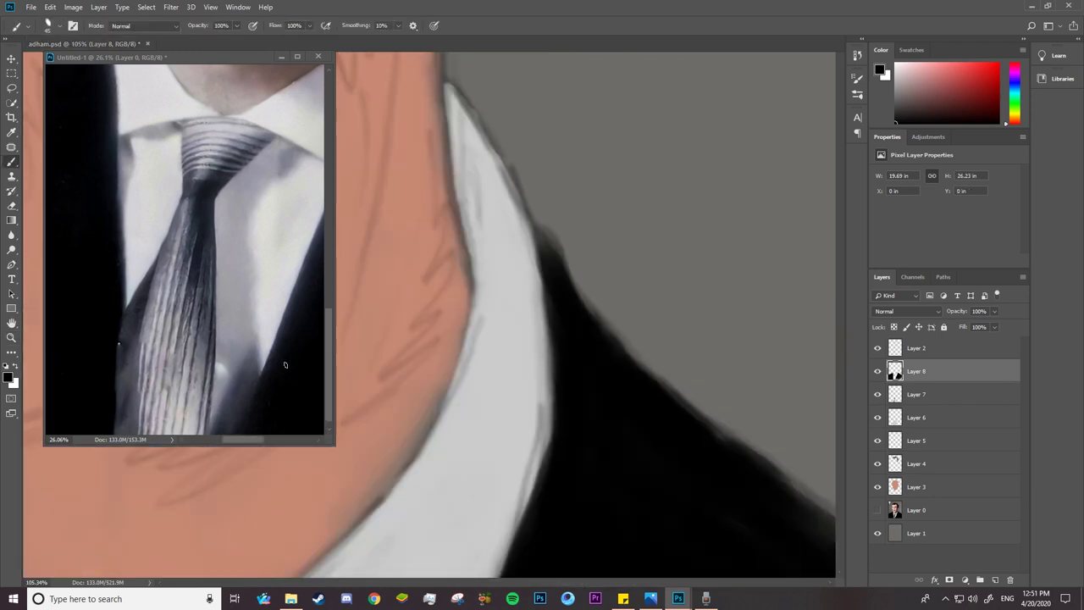
mouse_move(523, 203)
mouse_down()
mouse_move(584, 329)
mouse_move(726, 426)
mouse_move(687, 393)
mouse_up()
Clean up the shoulder and collar edges and fill the lower jacket edge black.
scroll(624, 302, down, 3)
right_click(536, 279)
key(Escape)
drag(362, 486, 540, 363)
drag(533, 205, 419, 466)
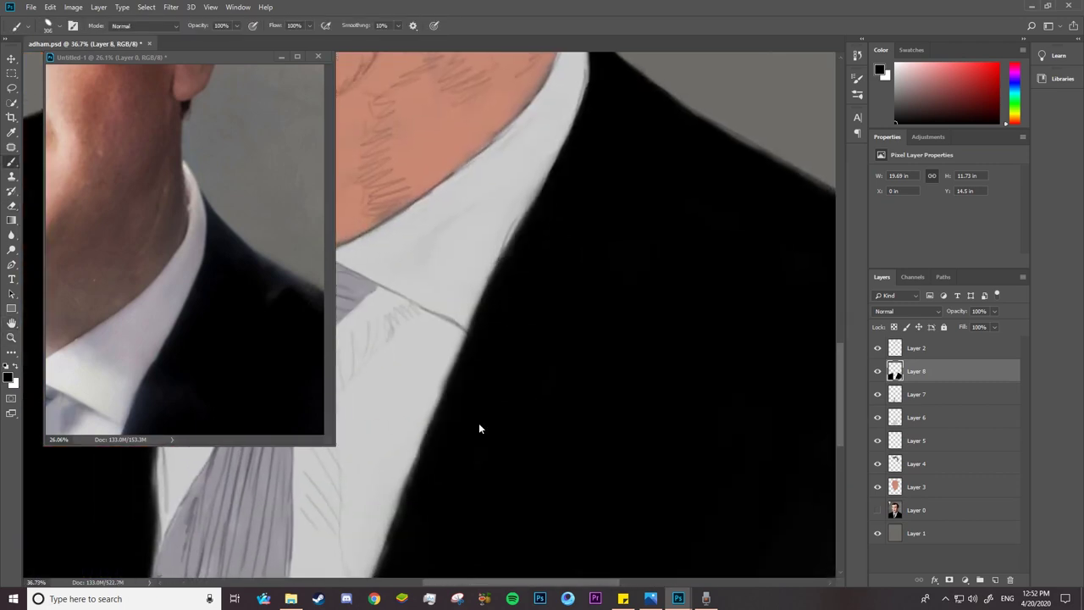
drag(479, 429, 555, 259)
mouse_move(411, 475)
mouse_down()
mouse_move(441, 406)
mouse_move(813, 462)
mouse_up()
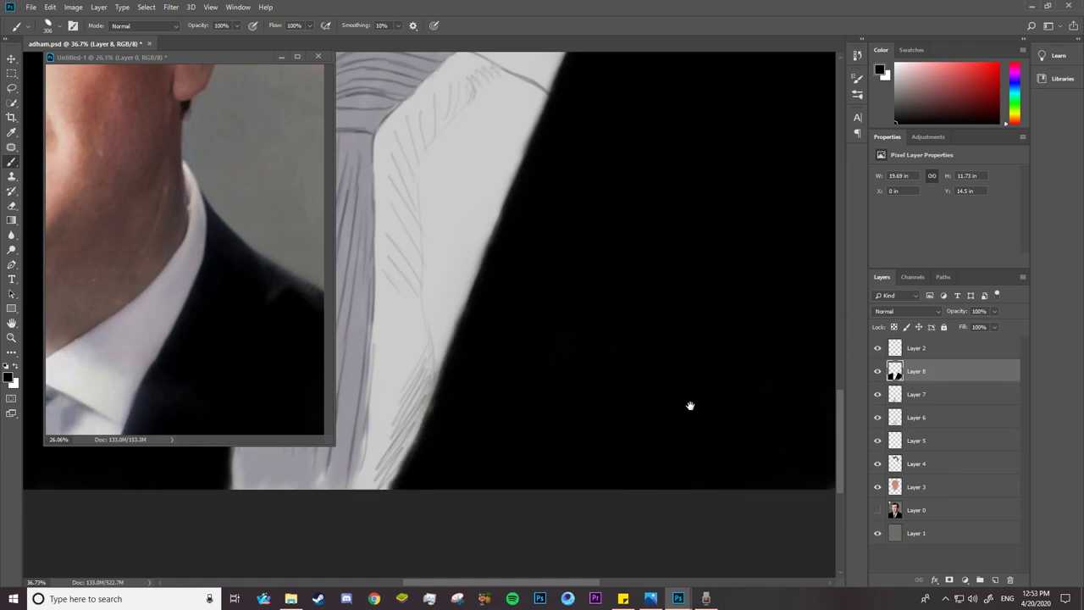
scroll(530, 322, down, 2)
scroll(542, 424, up, 3)
Pick a dark reddish-brown shading colour and make brush opacity follow pen pressure.
scroll(542, 424, down, 4)
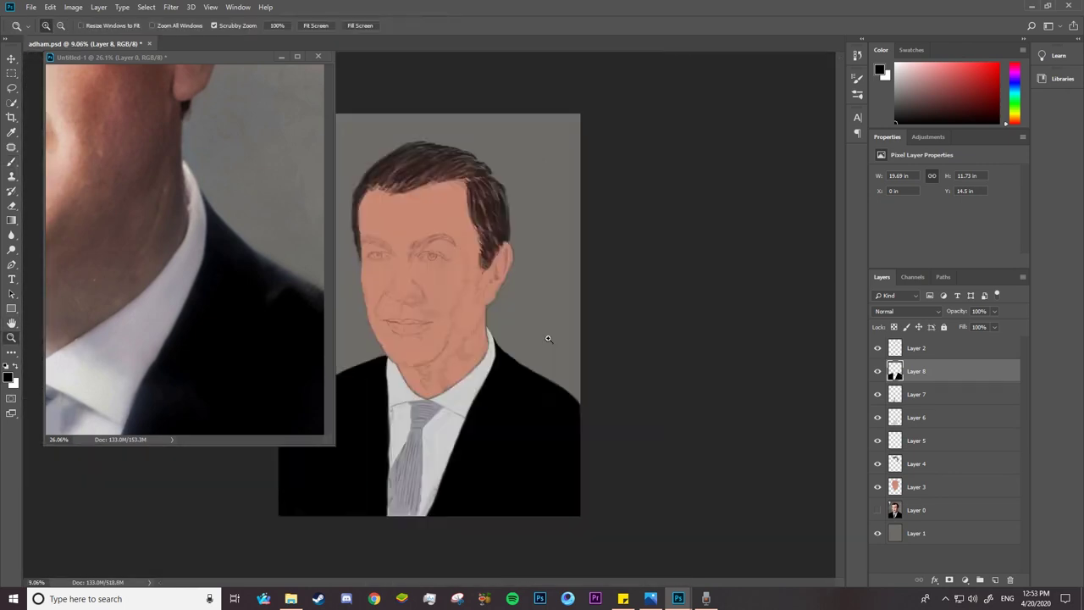
scroll(474, 355, up, 2)
scroll(279, 310, down, 3)
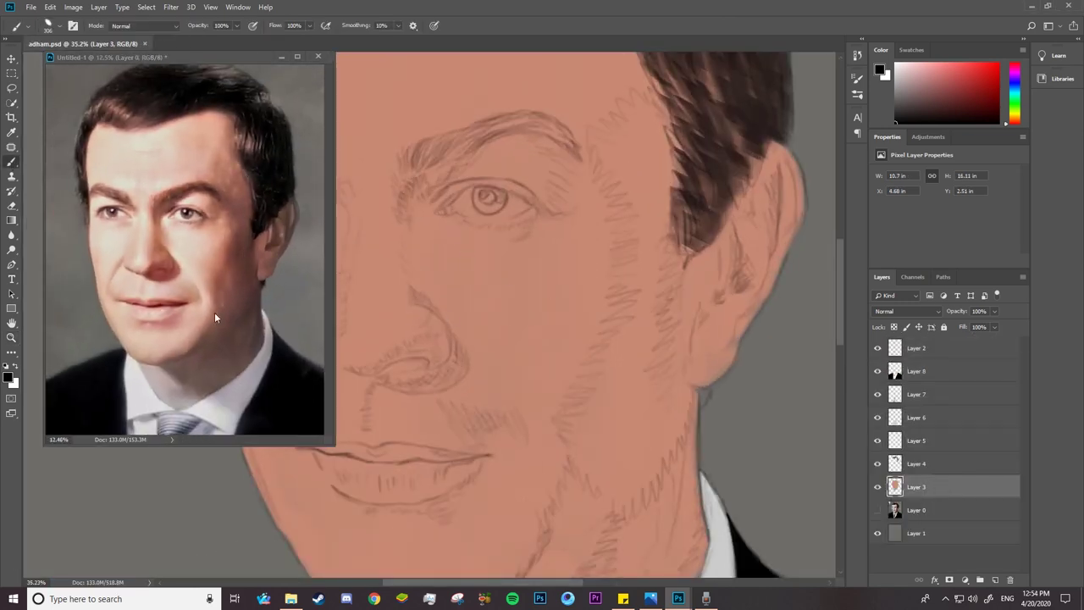
alt+click(237, 259)
right_click(605, 265)
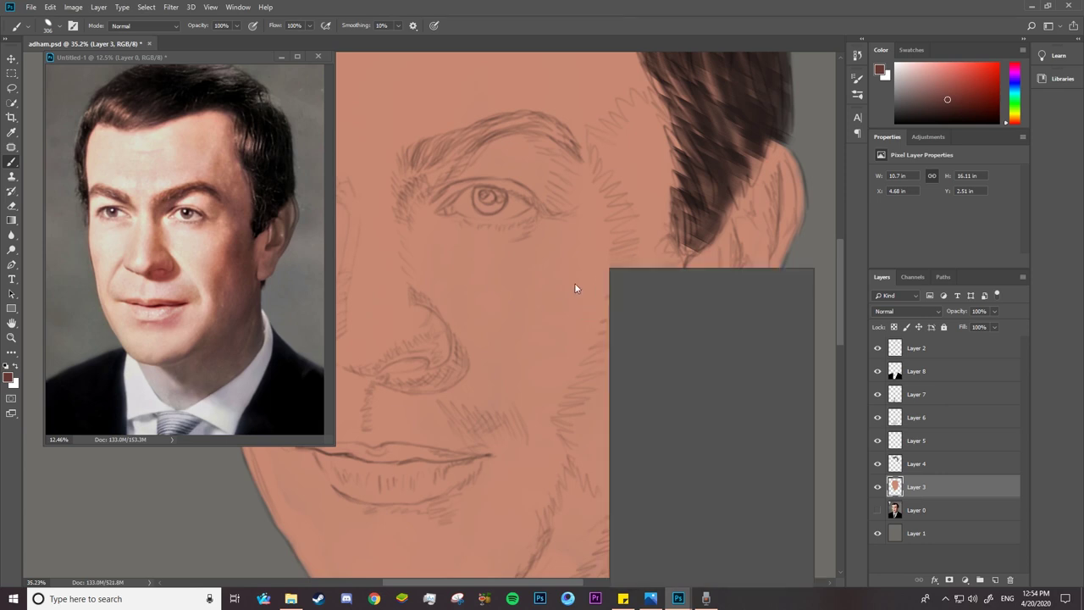
key(F5)
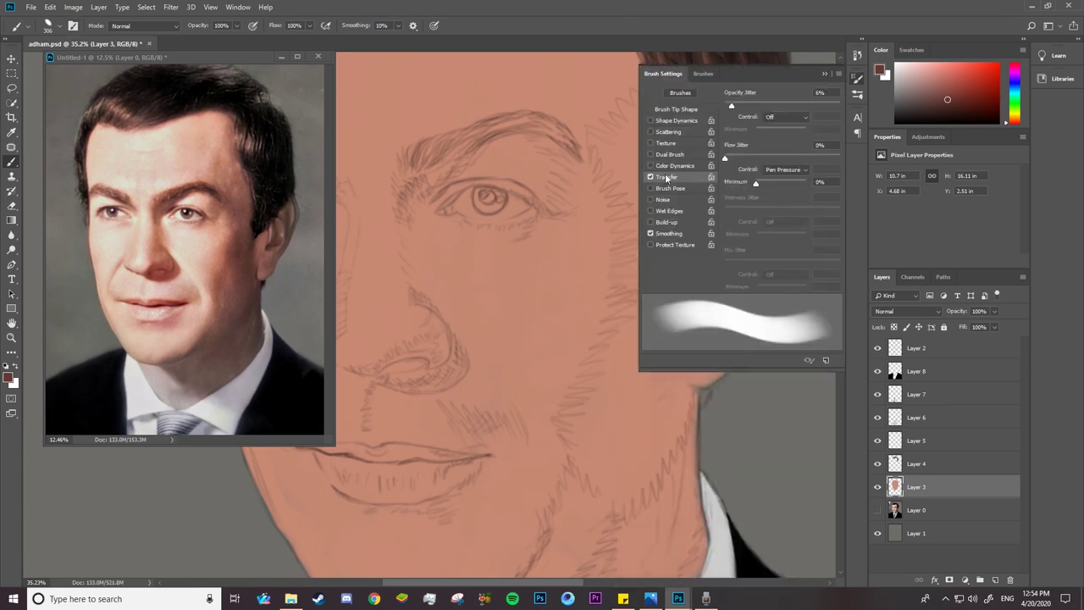
click(786, 117)
click(781, 156)
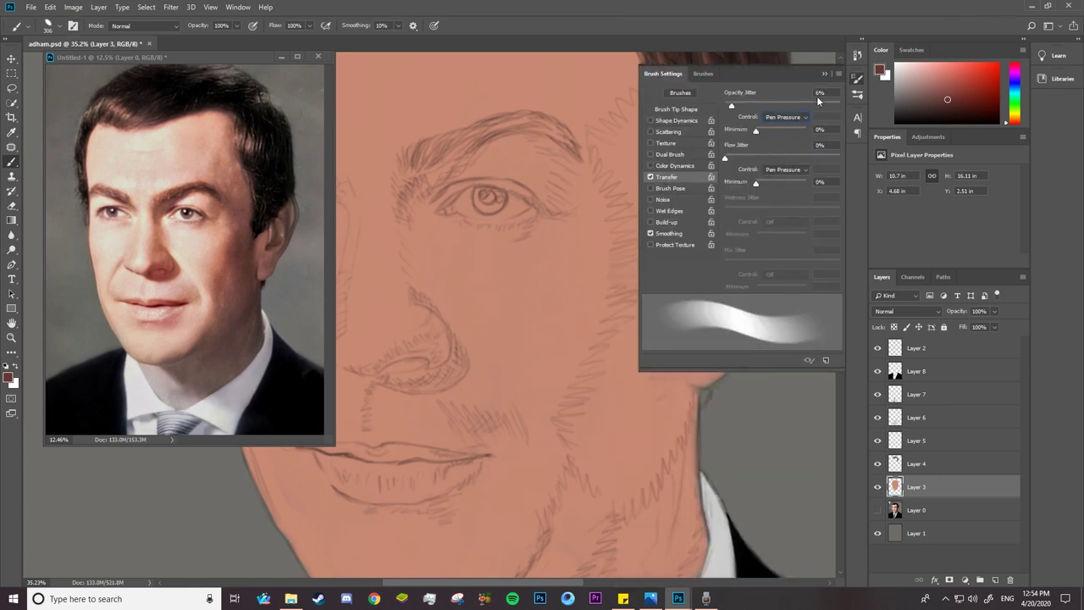
key(F5)
Shade the cheek, temple, and the neck and jaw right of the chin.
right_click(598, 282)
click(599, 289)
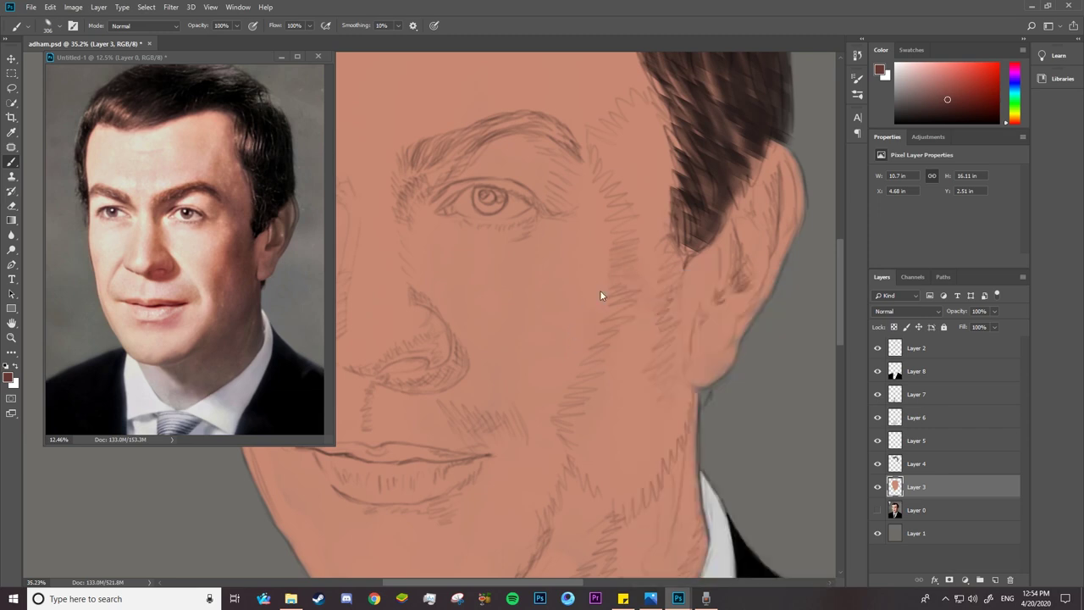
mouse_move(600, 290)
mouse_down()
mouse_move(619, 181)
mouse_move(594, 397)
mouse_move(578, 436)
mouse_move(529, 133)
mouse_move(560, 124)
mouse_up()
scroll(505, 152, down, 5)
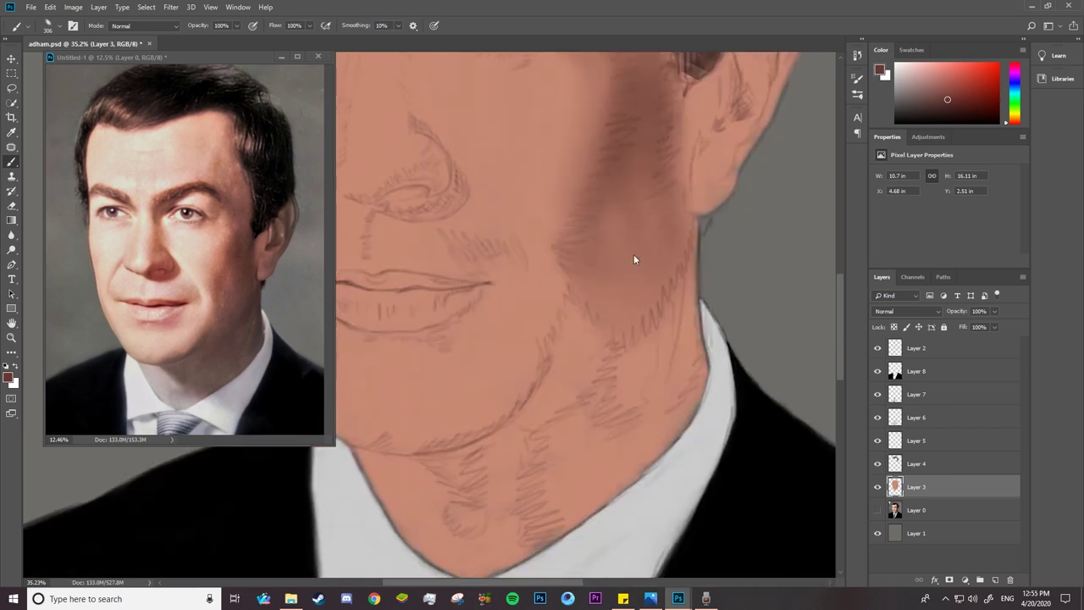
drag(580, 318, 555, 372)
mouse_move(447, 462)
mouse_down()
mouse_move(578, 379)
mouse_move(668, 368)
mouse_move(544, 396)
mouse_move(515, 426)
mouse_move(497, 422)
mouse_move(464, 499)
mouse_move(510, 515)
mouse_up()
Reduce the brush to 152 px and shade under the lower lip and above the right mouth corner.
right_click(575, 270)
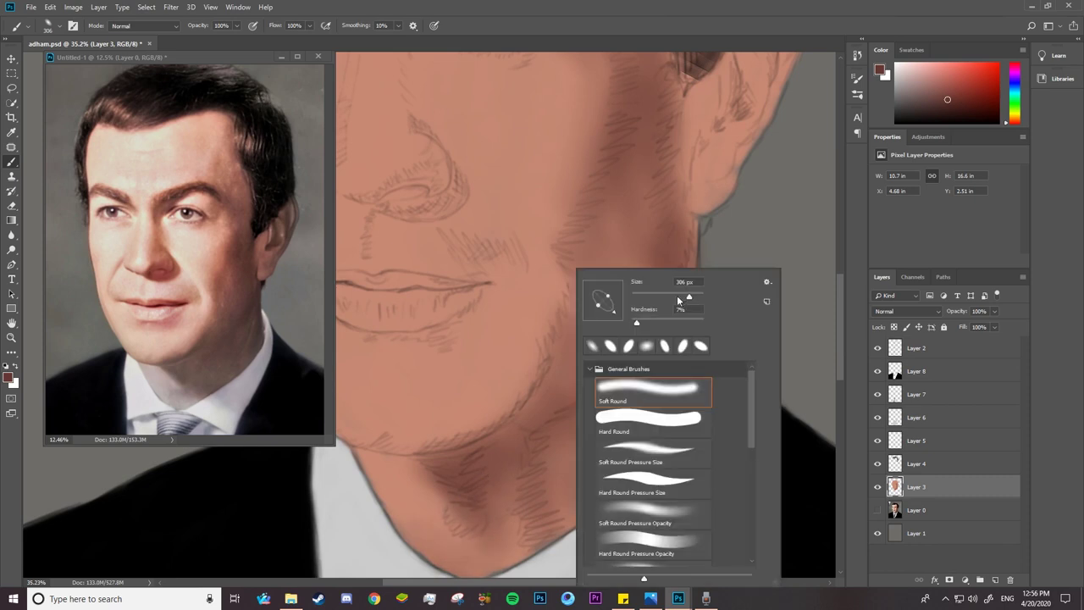
drag(677, 294, 652, 295)
scroll(517, 338, left, 2)
mouse_move(522, 362)
mouse_down()
mouse_move(624, 338)
mouse_move(542, 352)
mouse_up()
drag(618, 236, 694, 267)
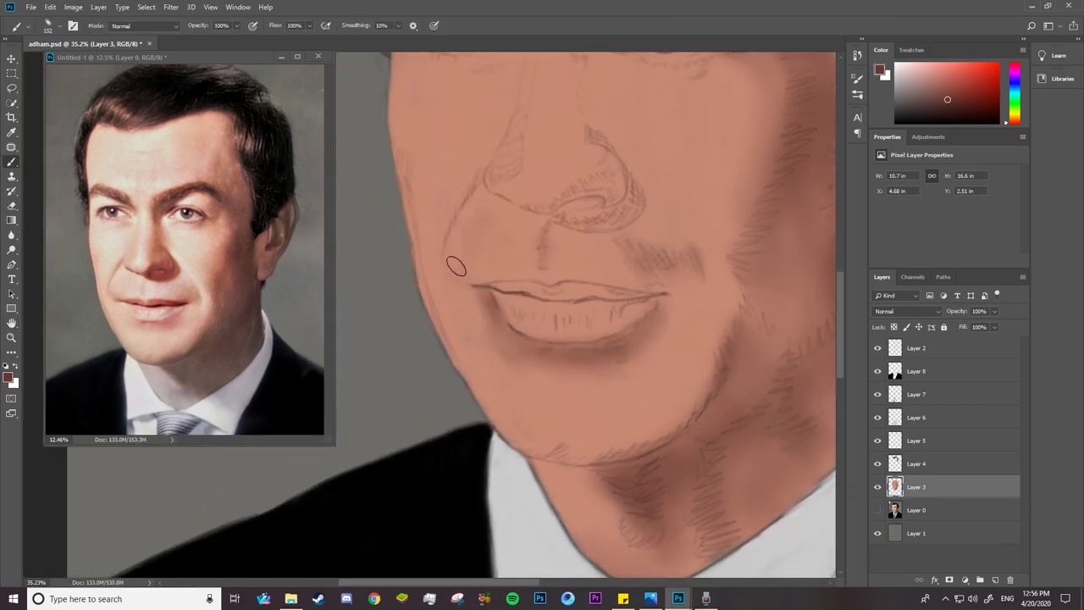
mouse_move(643, 214)
mouse_down()
mouse_move(688, 248)
mouse_move(711, 319)
mouse_up()
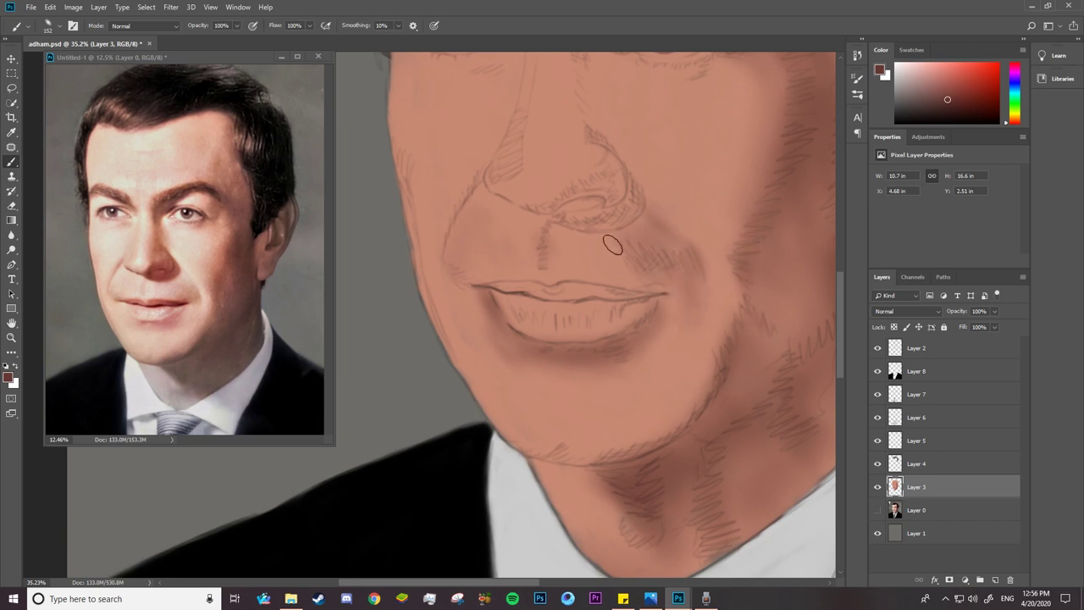
Try brush sizes of 94, 23 and 51 px.
right_click(525, 169)
key(Return)
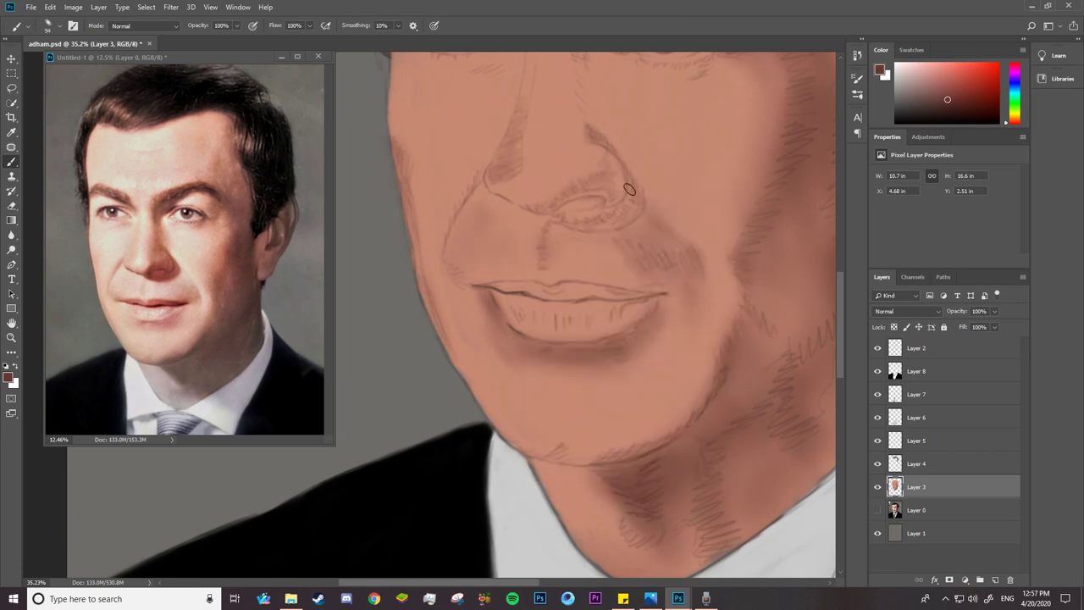
right_click(547, 214)
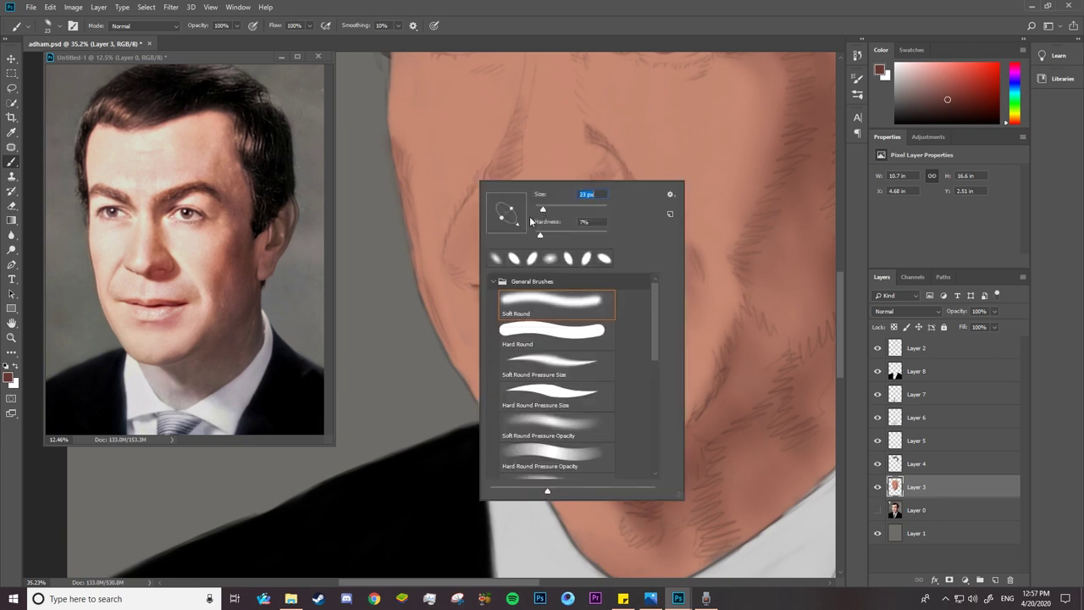
key(Return)
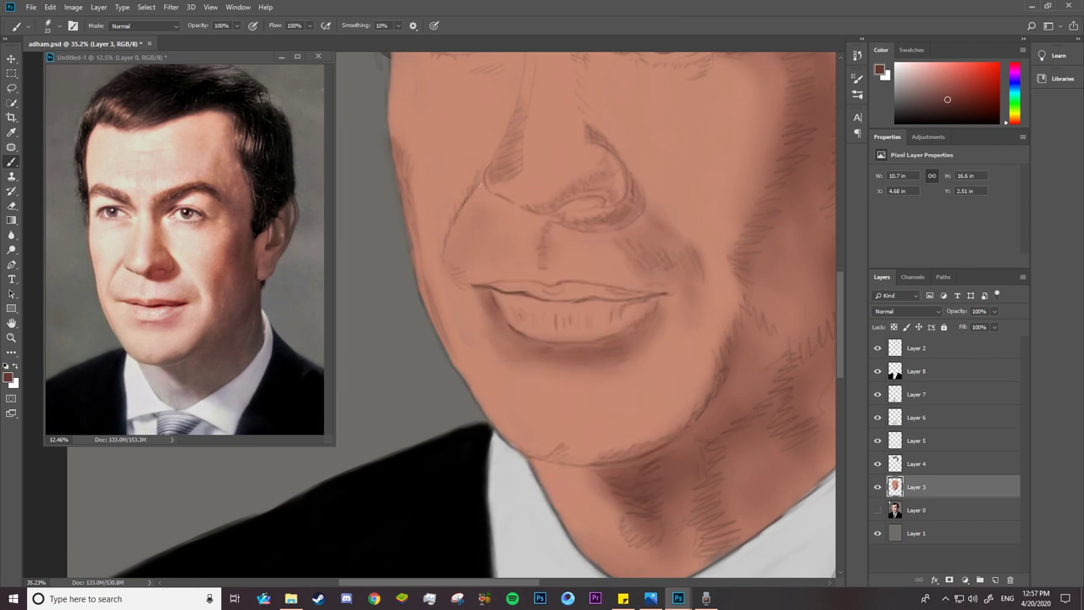
right_click(483, 224)
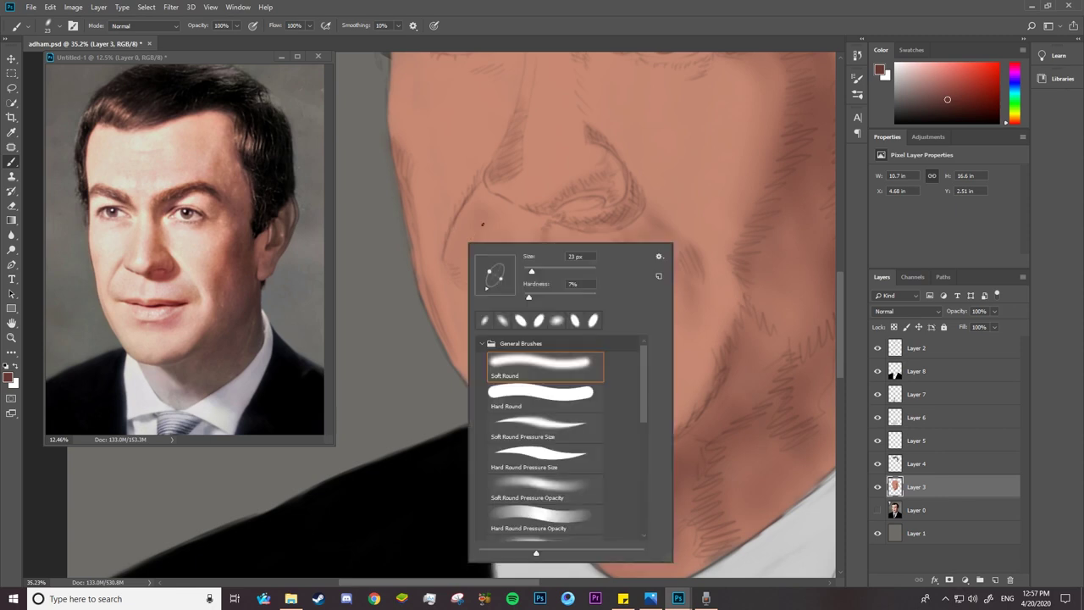
key(Return)
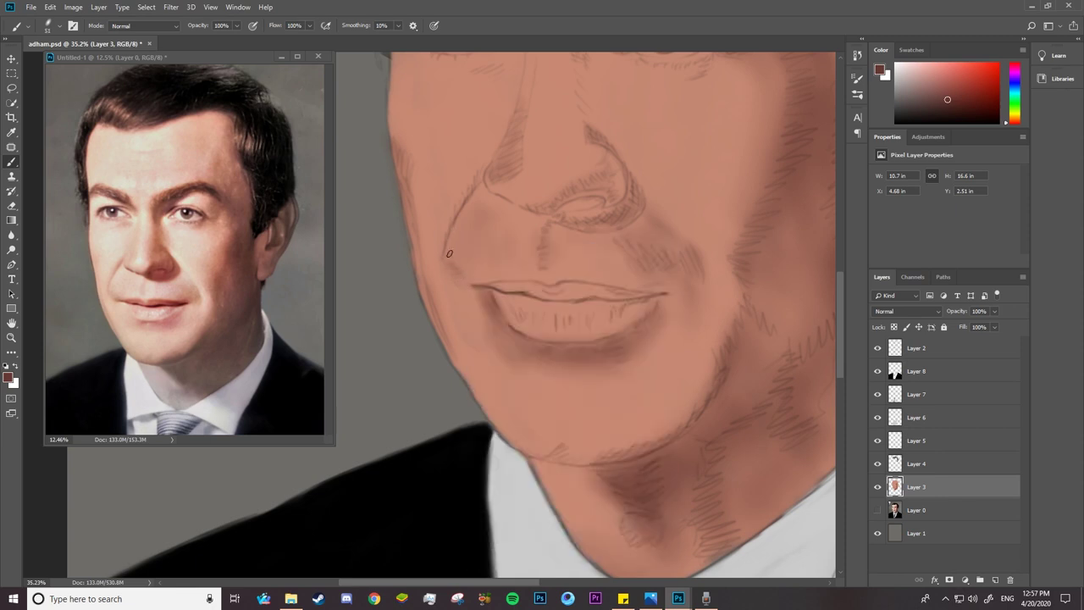
Zoom out to compare the face with the reference photo, then set the brush to 117 px.
key(z)
drag(457, 254, 581, 137)
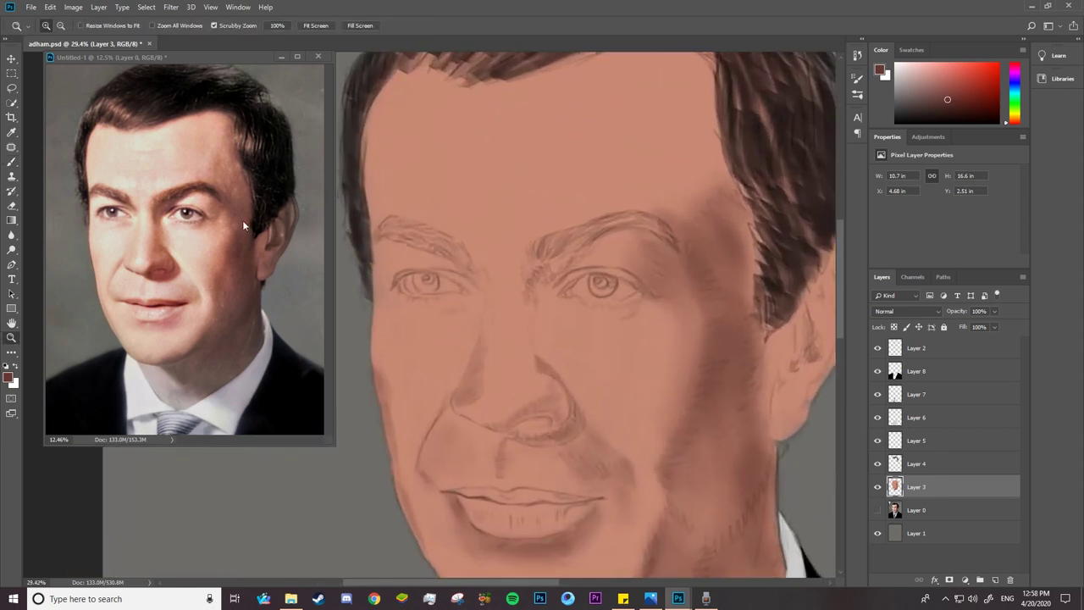
drag(242, 221, 348, 211)
click(348, 211)
key(b)
right_click(546, 170)
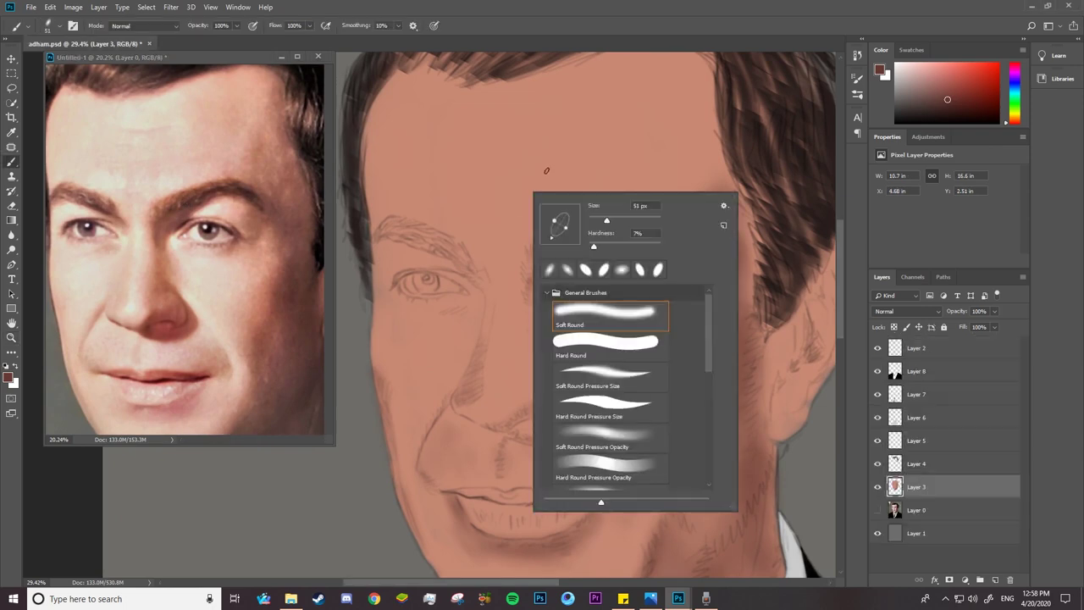
key(Return)
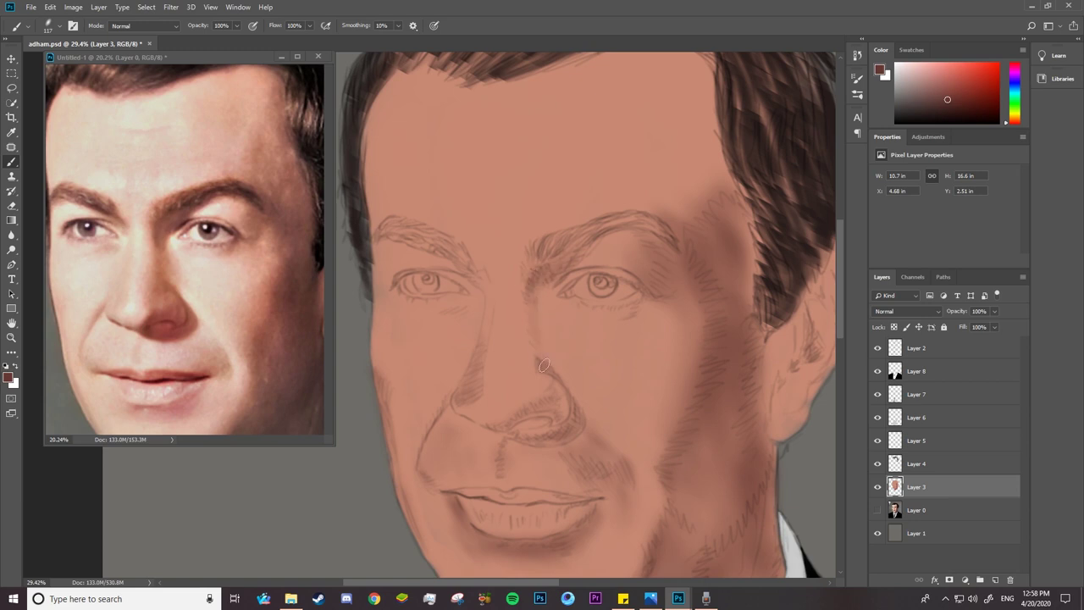
Darken the left edge of the face, then enlarge the brush to 417 px.
right_click(474, 257)
key(Return)
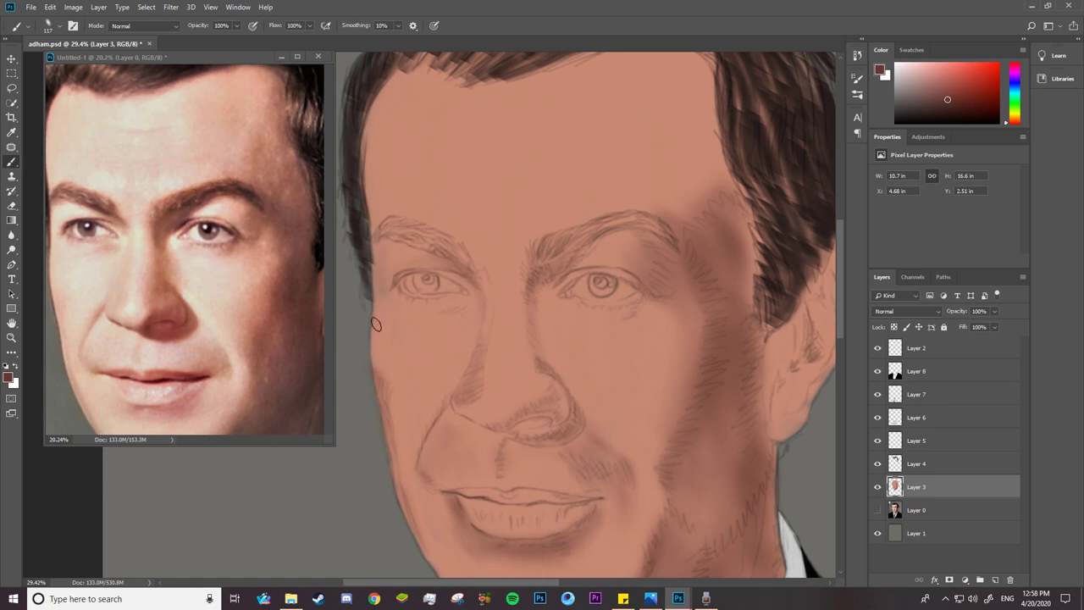
drag(376, 325, 376, 242)
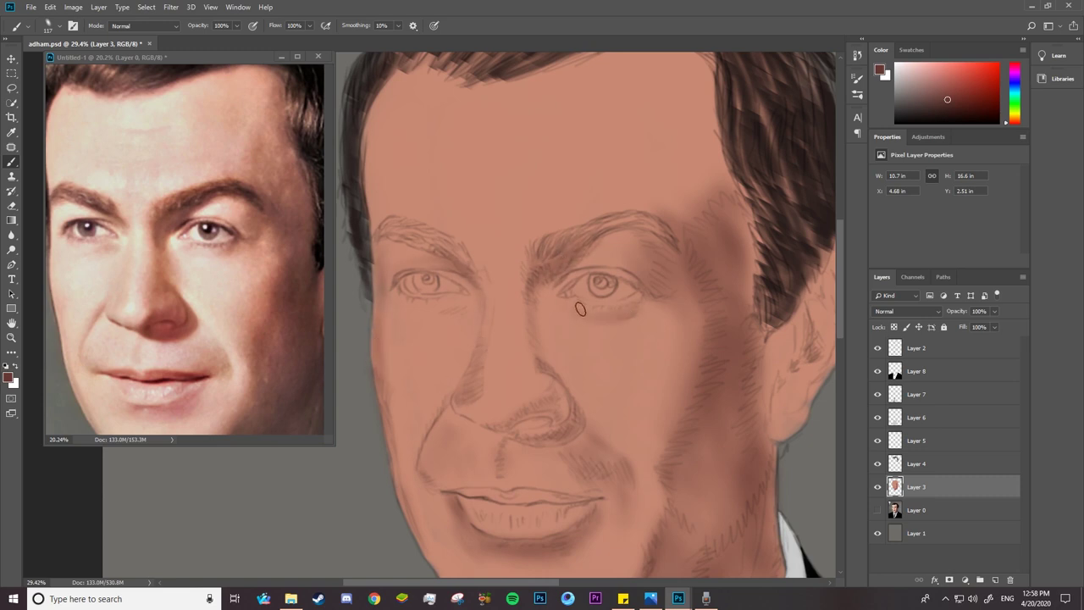
right_click(419, 305)
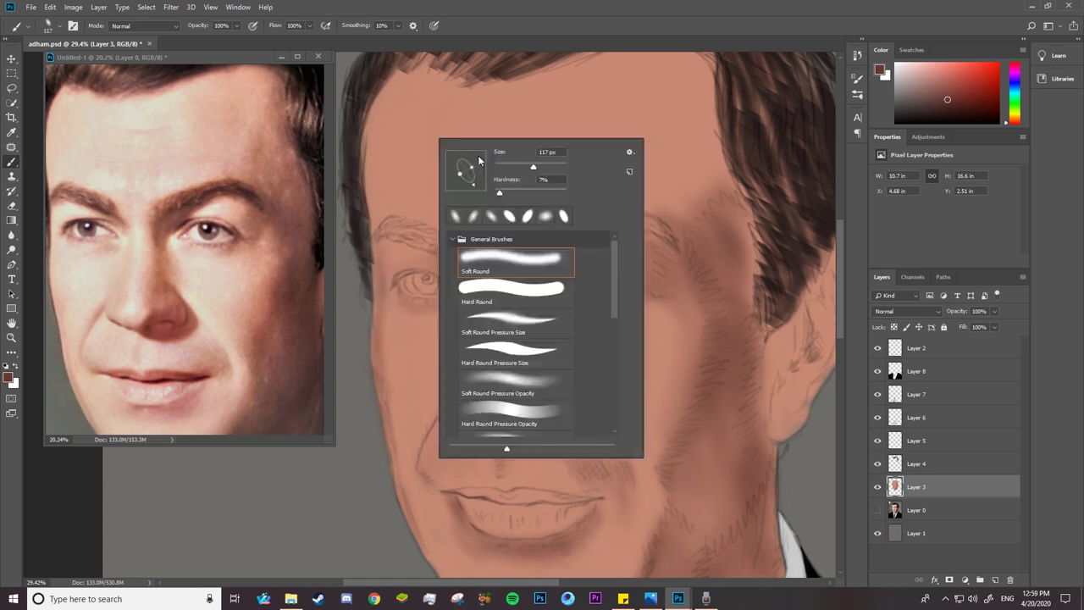
key(Return)
right_click(683, 167)
key(Return)
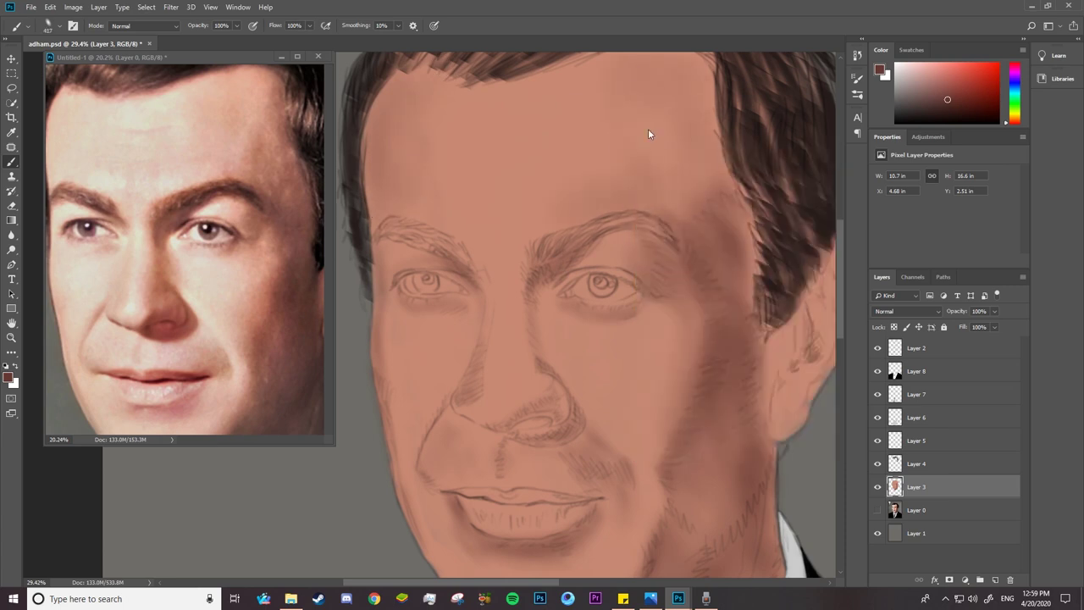
Hide the pencil sketch and switch to the Mixer Brush with 22% load at size 338.
click(877, 348)
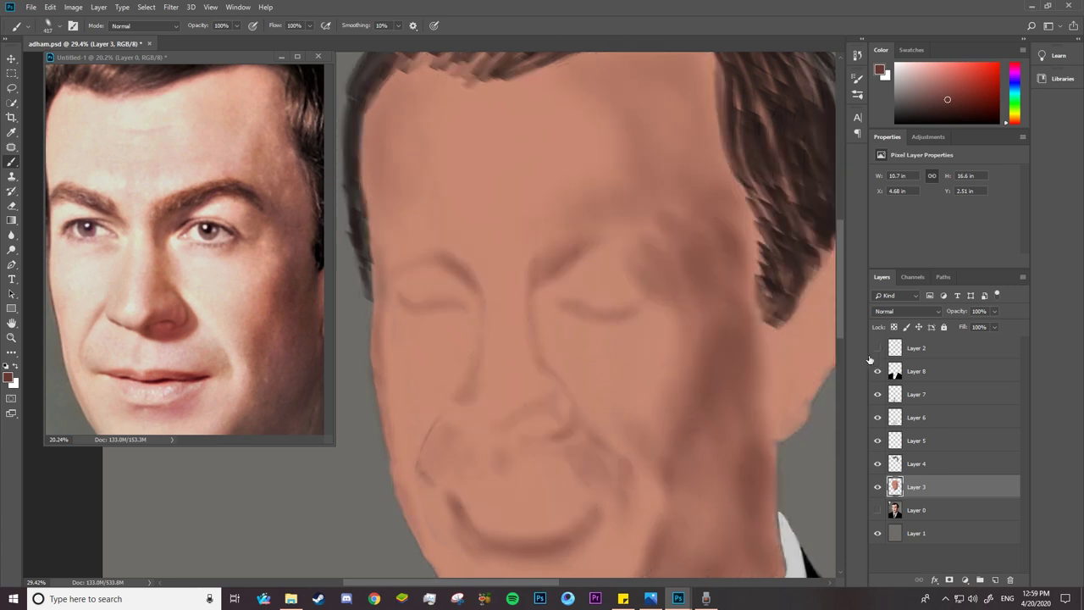
scroll(509, 313, down, 1)
right_click(11, 161)
click(66, 194)
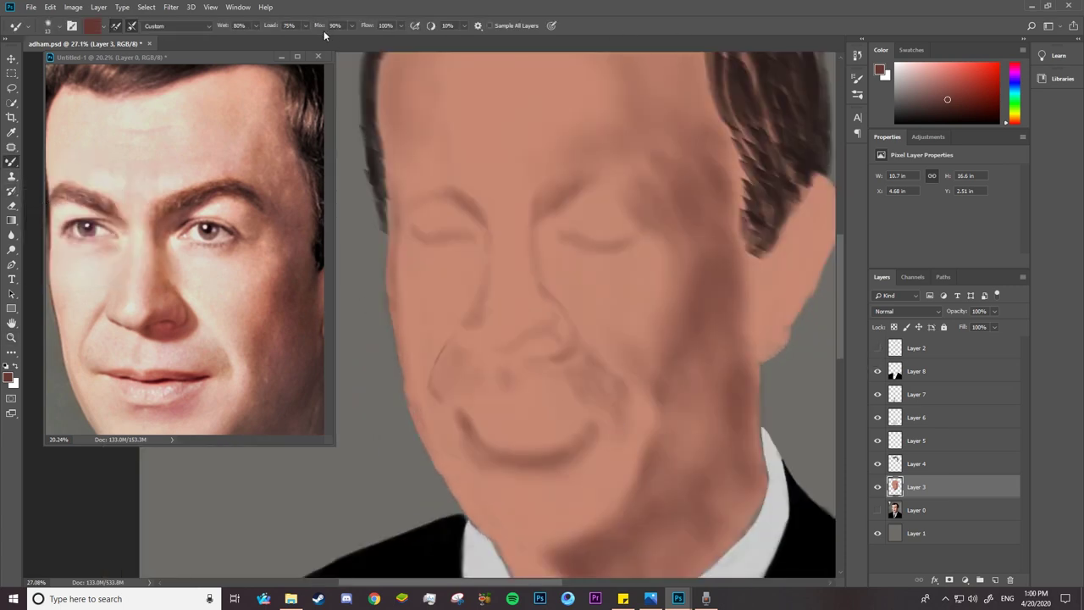
click(256, 25)
right_click(668, 210)
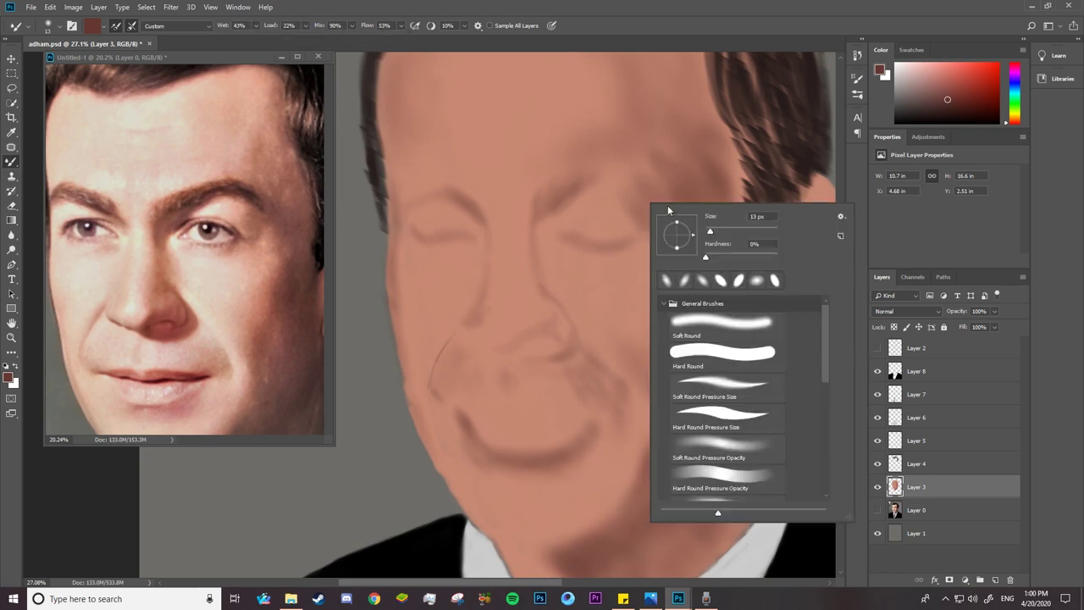
key(F5)
key(F5)
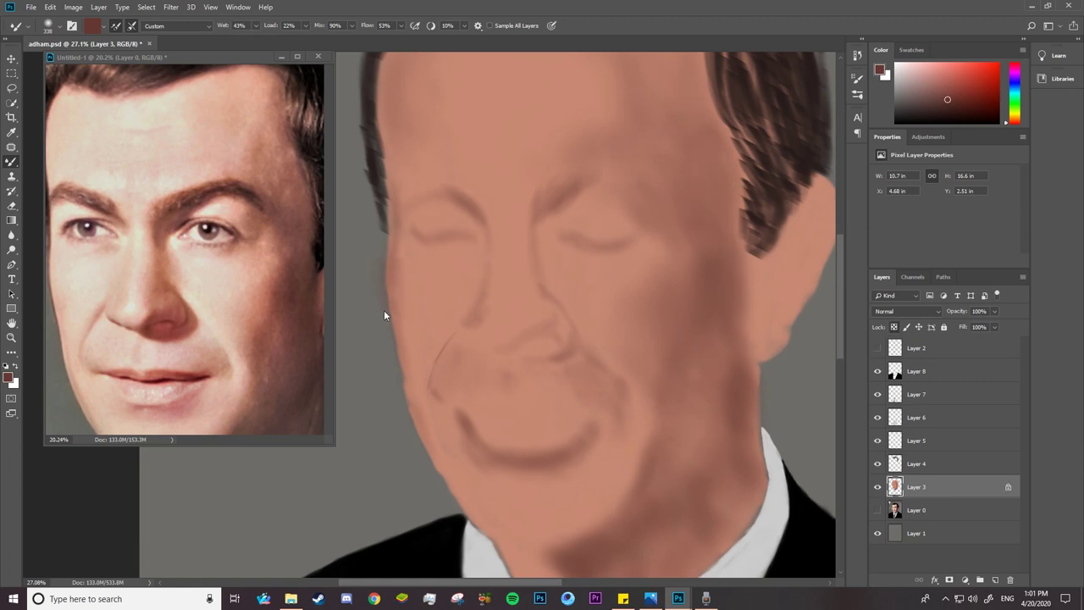
Return to the regular Brush with white as the paint colour for highlights.
scroll(383, 315, up, 5)
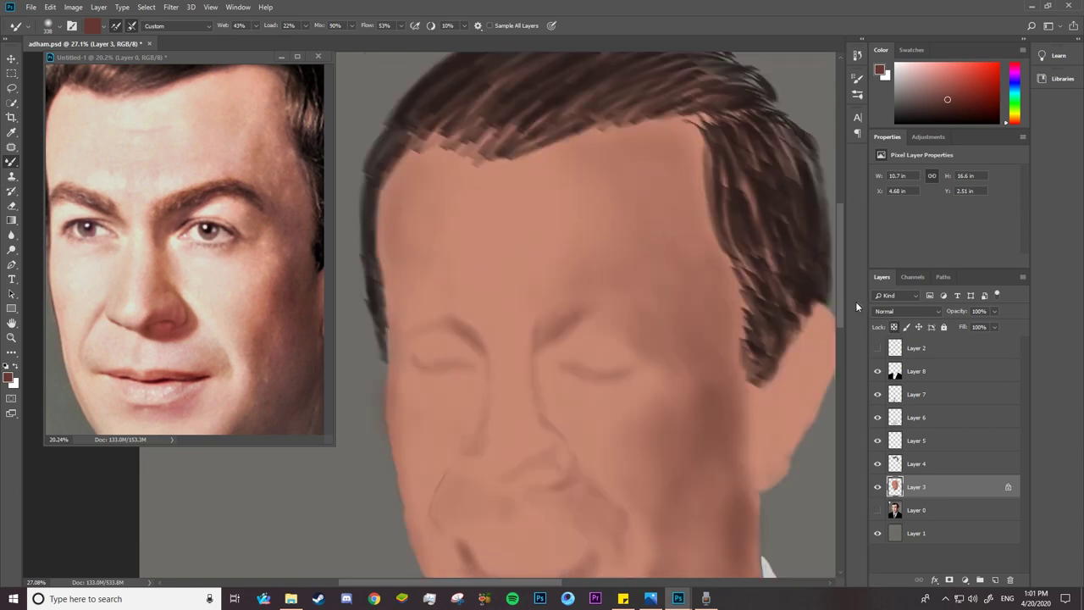
scroll(705, 225, down, 10)
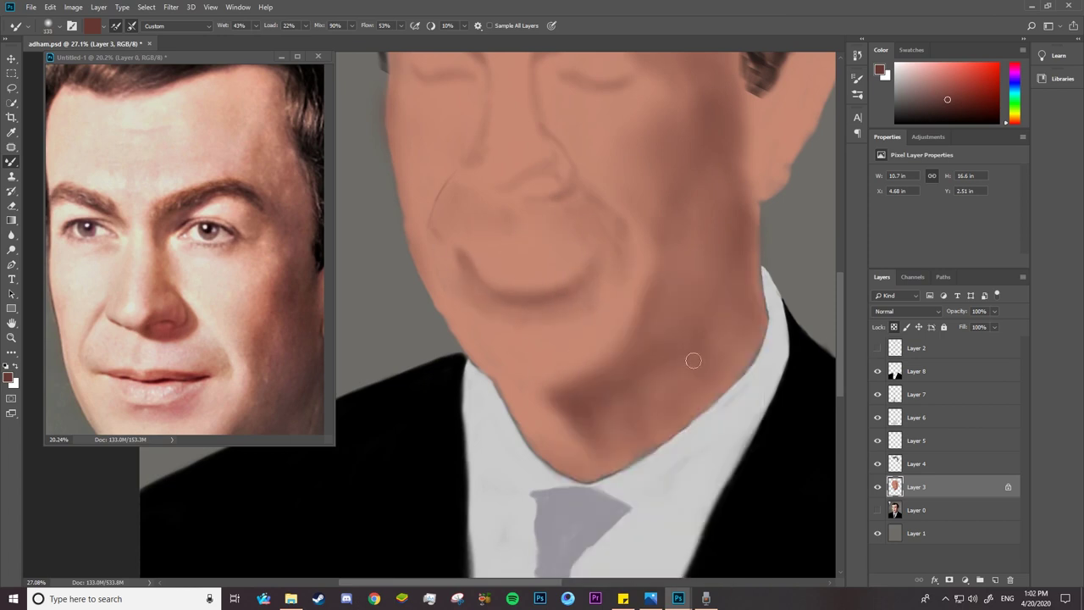
key(ctrl+0)
key(b)
key(x)
scroll(563, 160, up, 3)
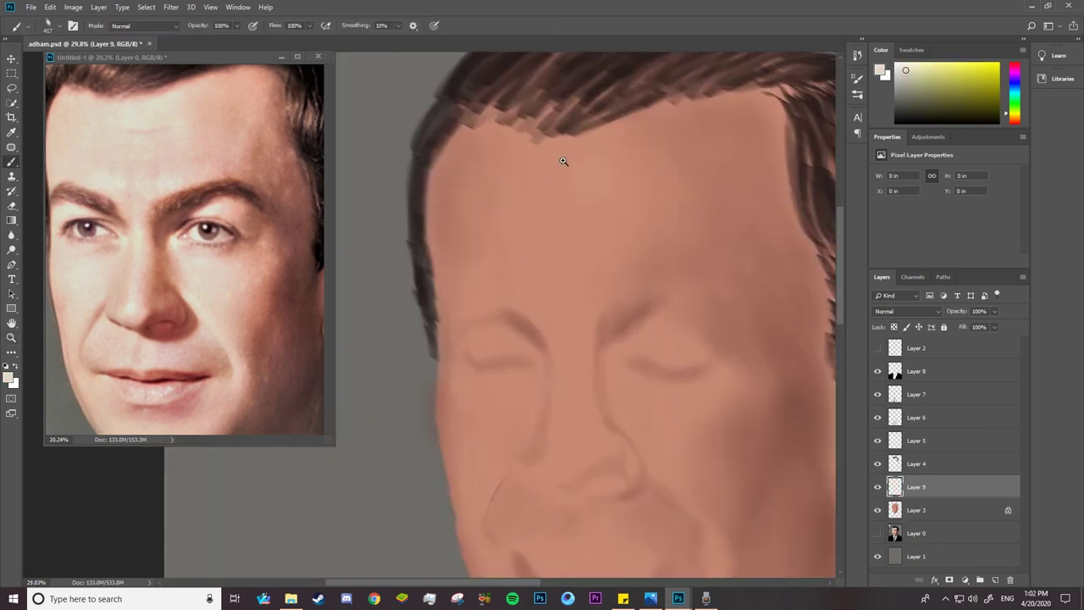
Paint soft highlights across the forehead and set the brush to 149 px.
mouse_move(563, 161)
mouse_down()
mouse_move(677, 110)
mouse_move(601, 169)
mouse_move(561, 175)
mouse_move(515, 234)
mouse_move(604, 243)
mouse_move(615, 283)
mouse_up()
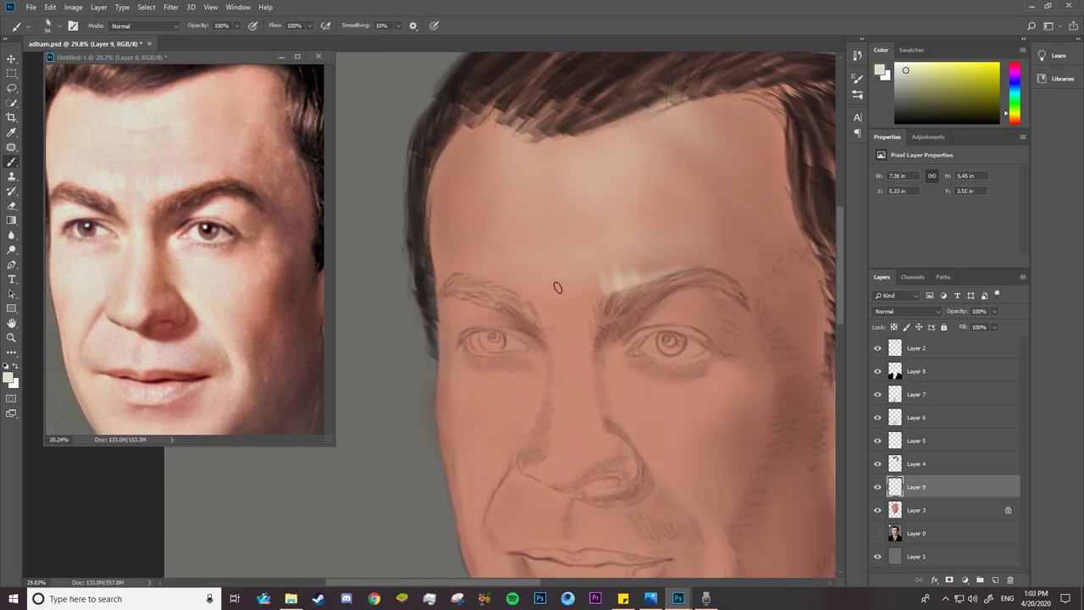
right_click(632, 144)
key(Escape)
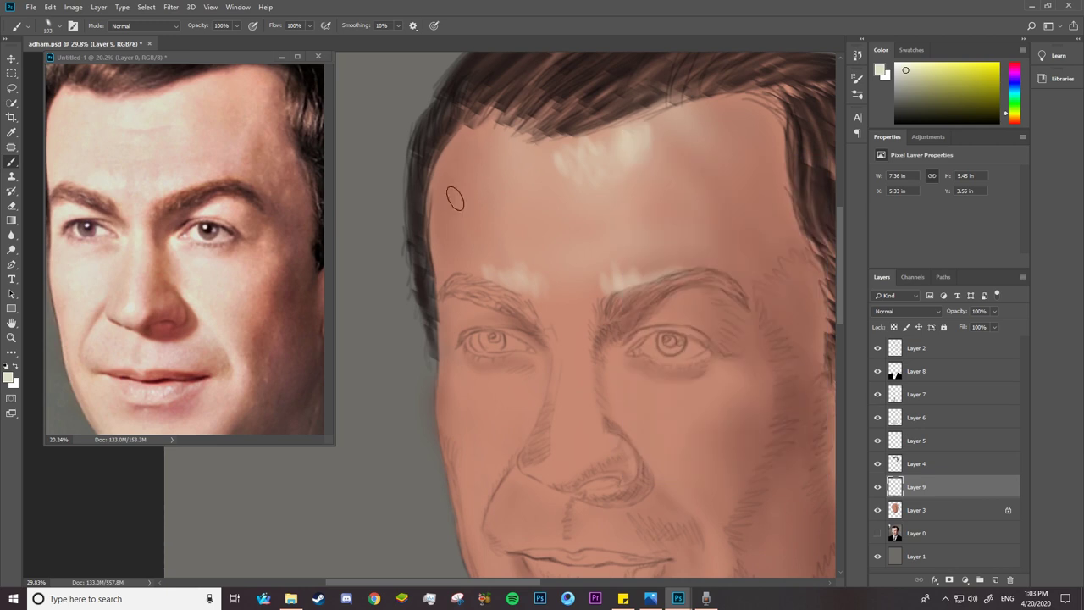
drag(448, 194, 482, 228)
right_click(653, 191)
drag(758, 225, 777, 231)
text(149)
key(Return)
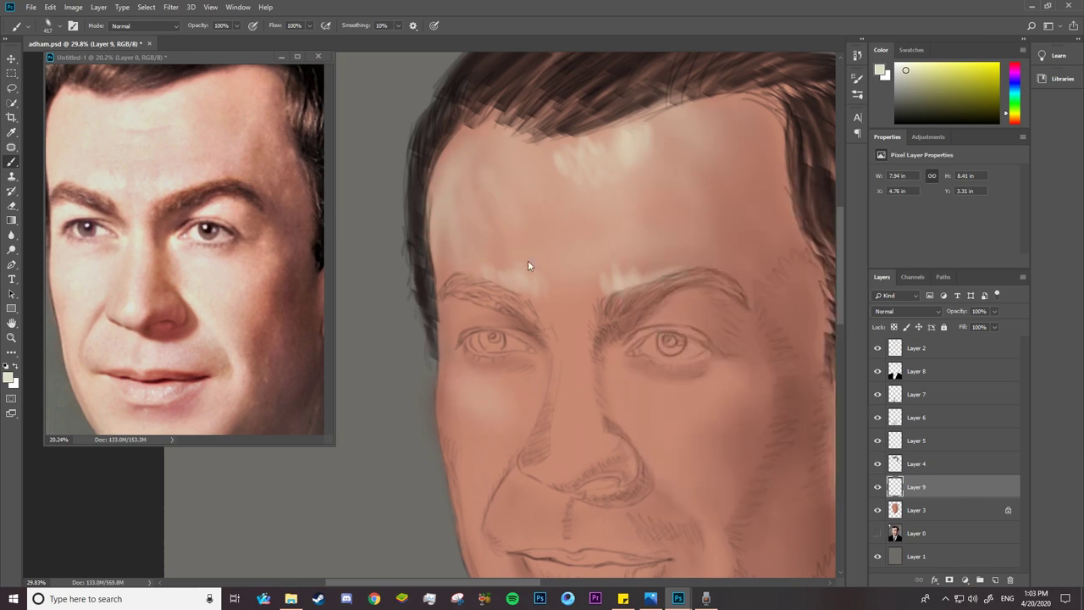
Highlight the nose bridge, brows and eyelids, both cheeks, left jaw and beside the nose.
drag(569, 314, 571, 381)
drag(654, 301, 706, 298)
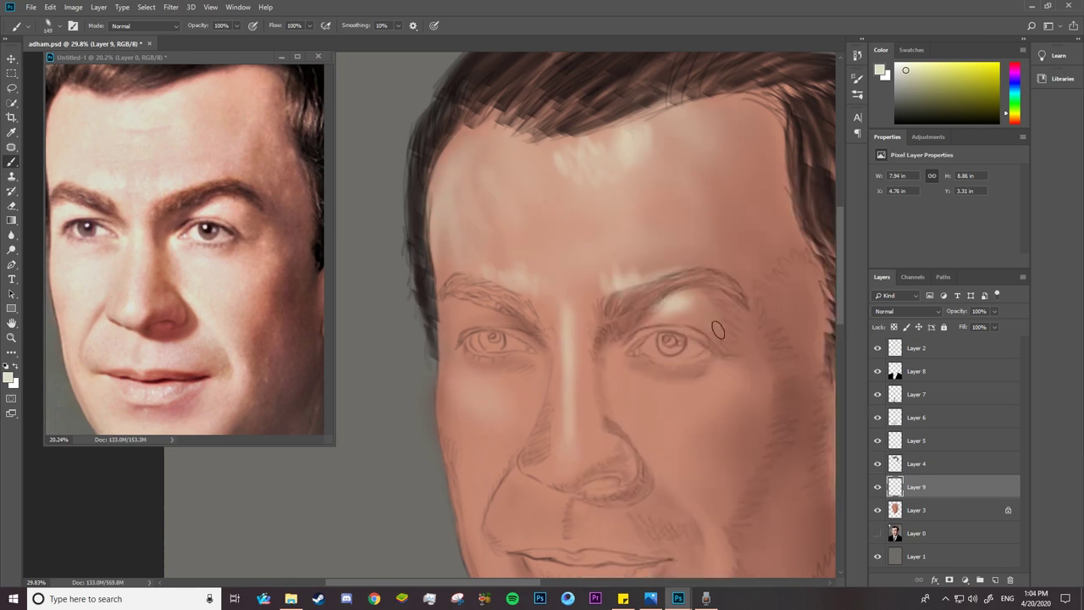
drag(482, 318, 450, 328)
scroll(836, 295, down, 5)
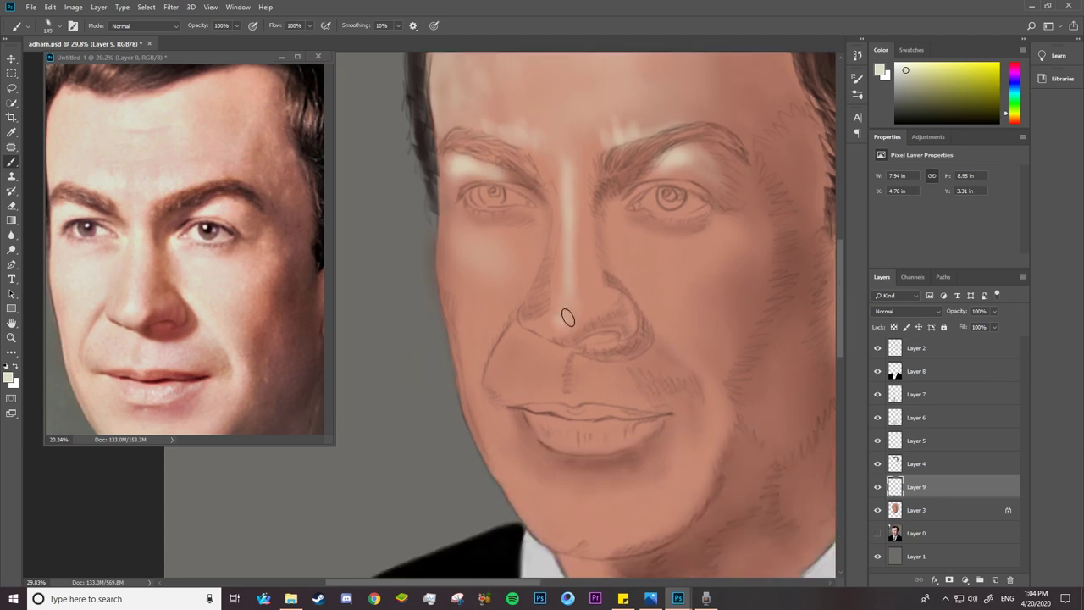
drag(495, 271, 453, 310)
drag(519, 246, 509, 301)
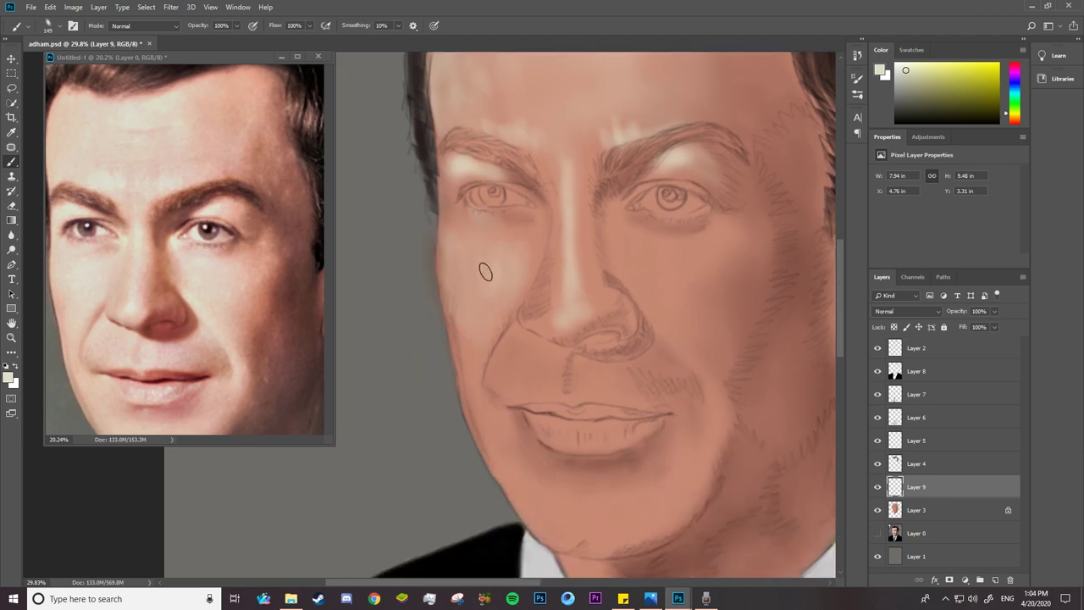
drag(479, 356, 468, 415)
drag(524, 351, 512, 368)
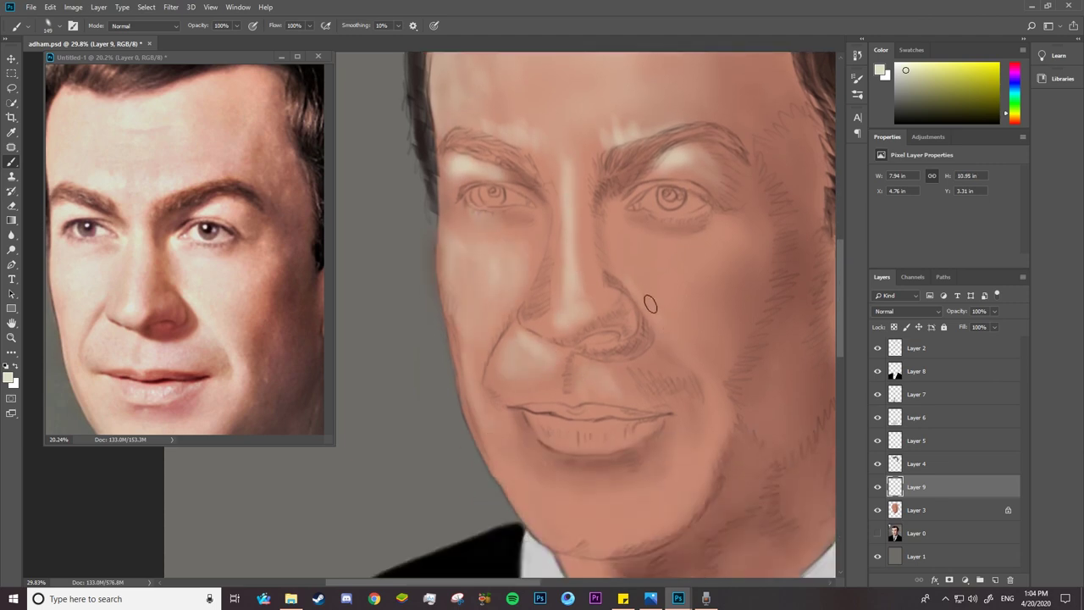
drag(627, 273, 720, 449)
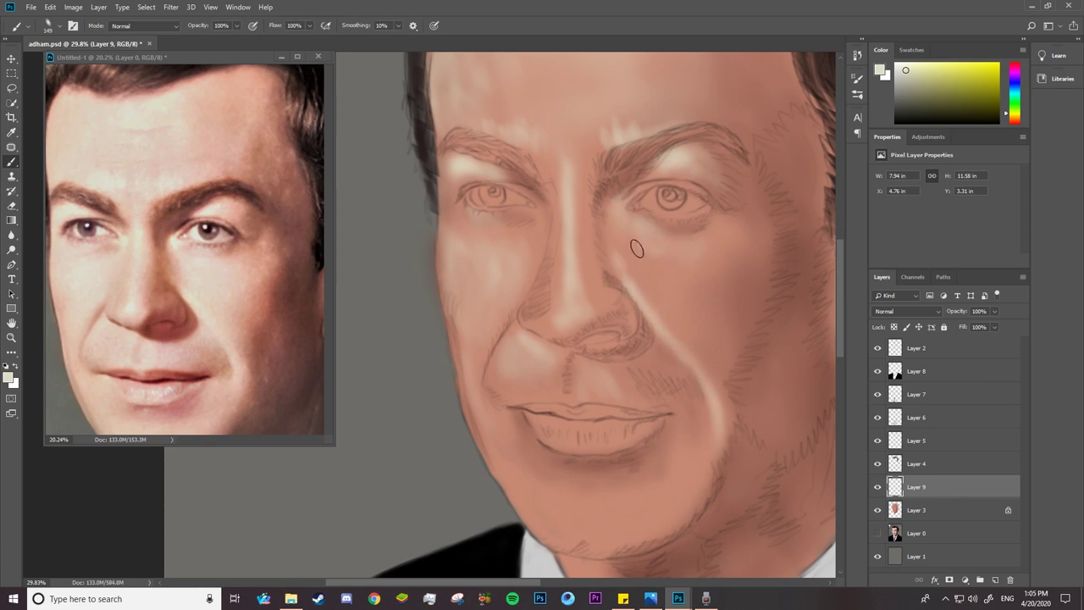
Try brush sizes 291, 69 and 120, then soften the neck shadow below the chin.
right_click(662, 301)
key(Return)
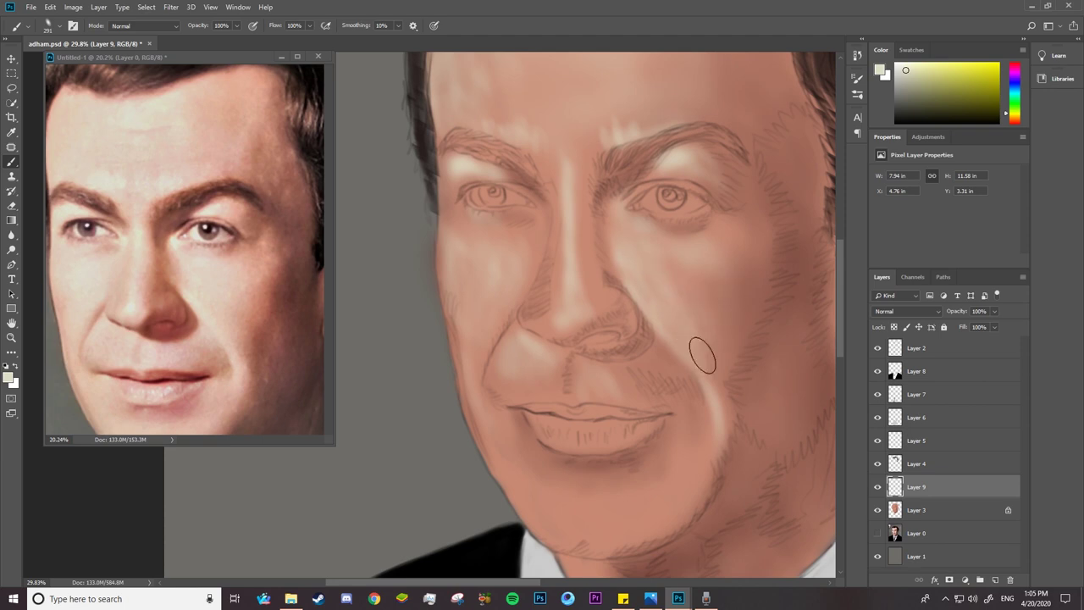
scroll(703, 356, down, 3)
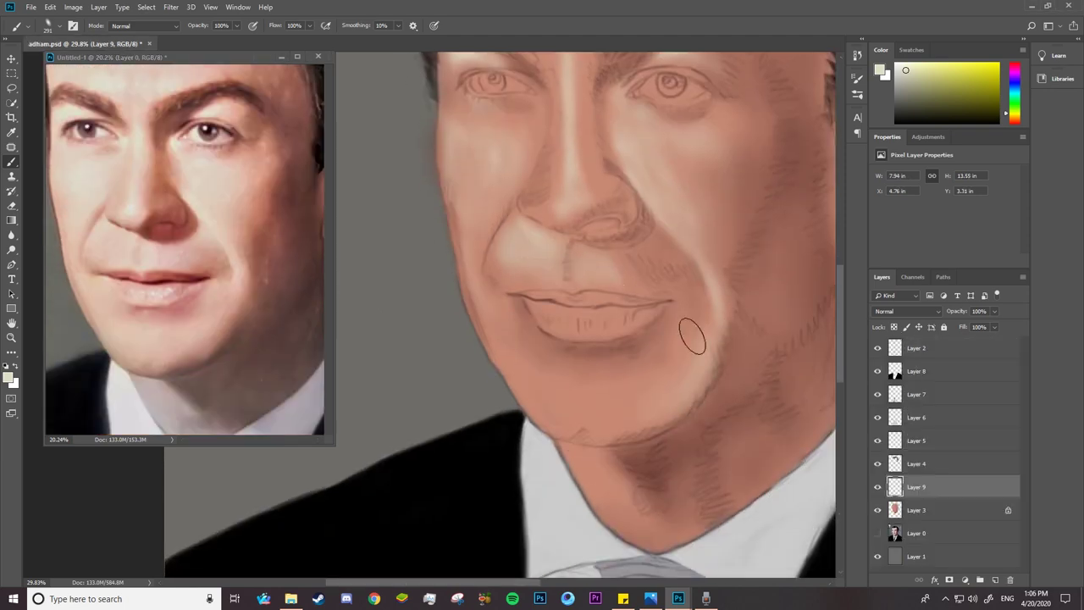
right_click(491, 177)
key(Return)
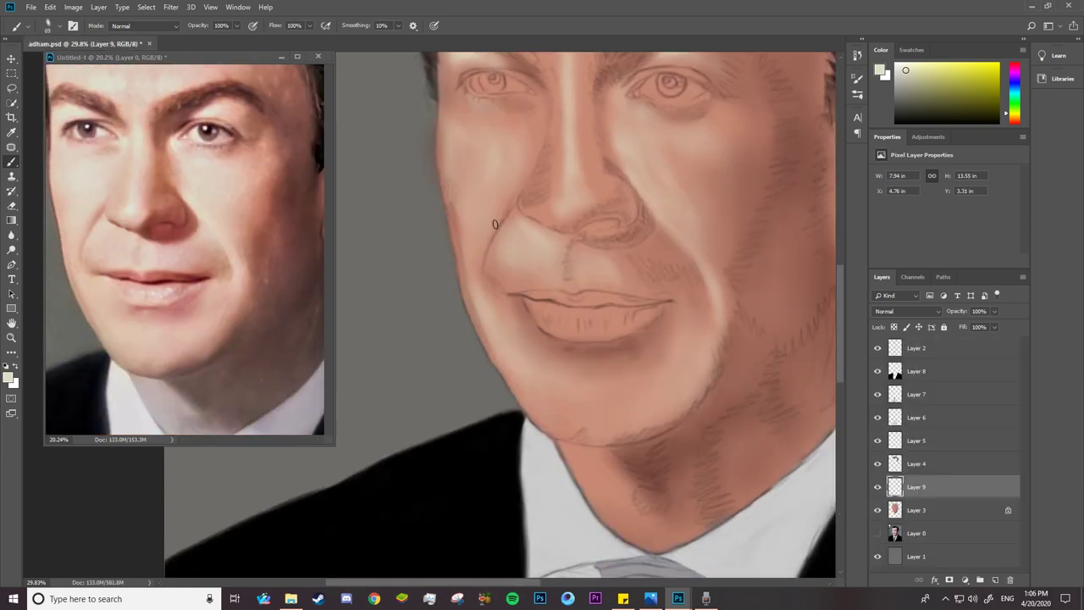
right_click(517, 178)
key(Return)
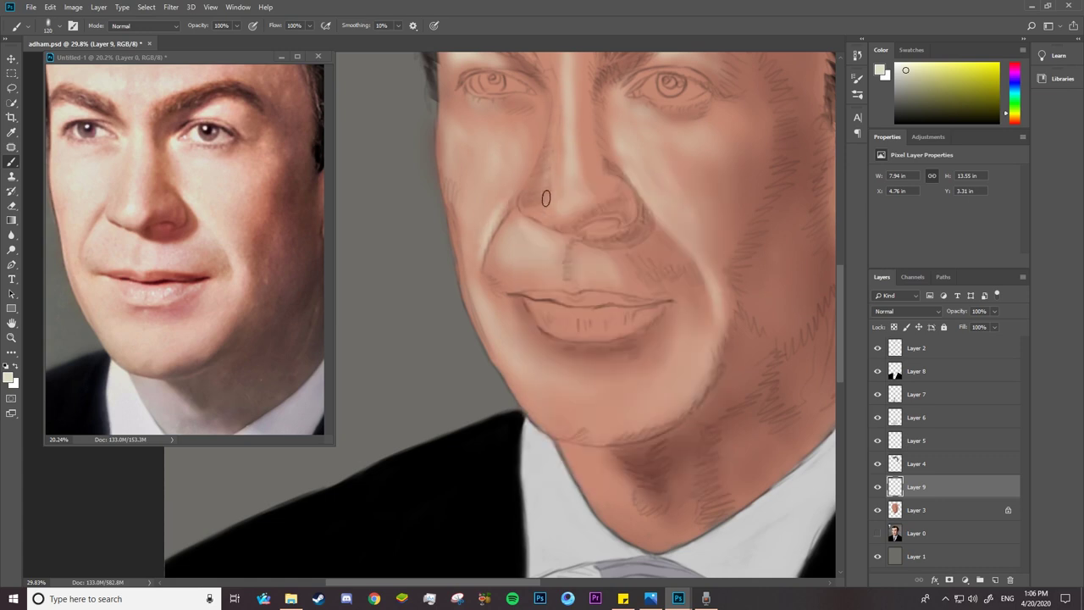
drag(631, 496, 590, 465)
right_click(637, 503)
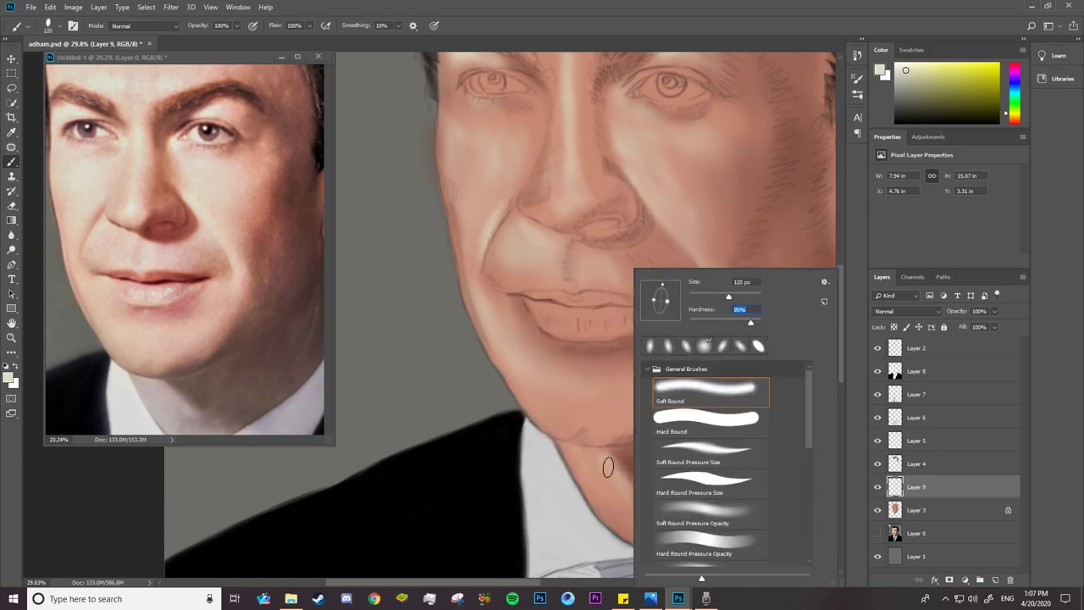
key(Return)
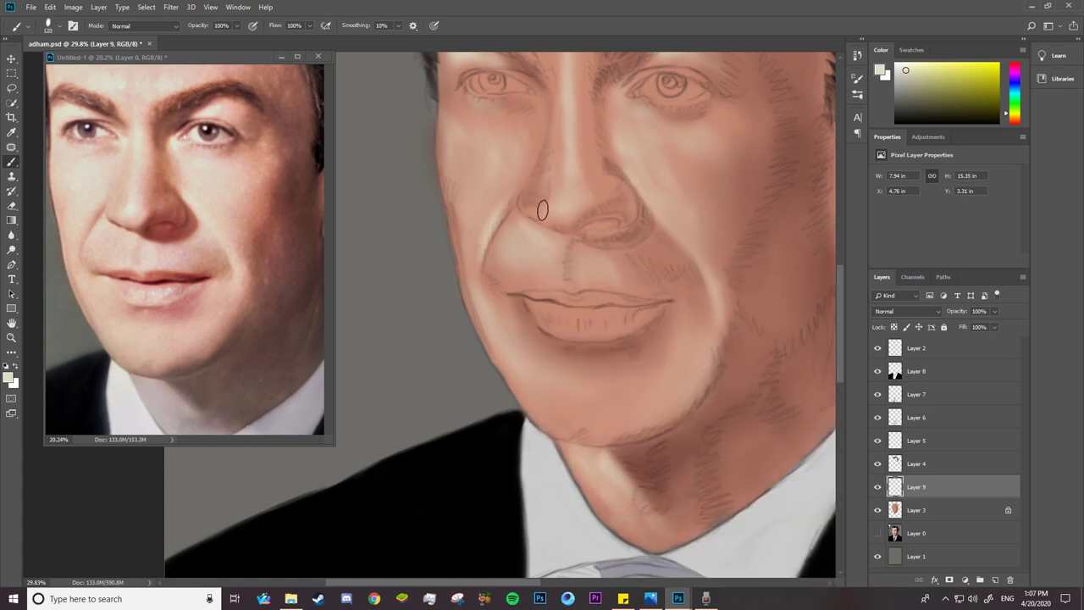
scroll(157, 234, up, 3)
Blend the nose highlight and both cheeks with a 70 px Mixer Brush.
right_click(557, 193)
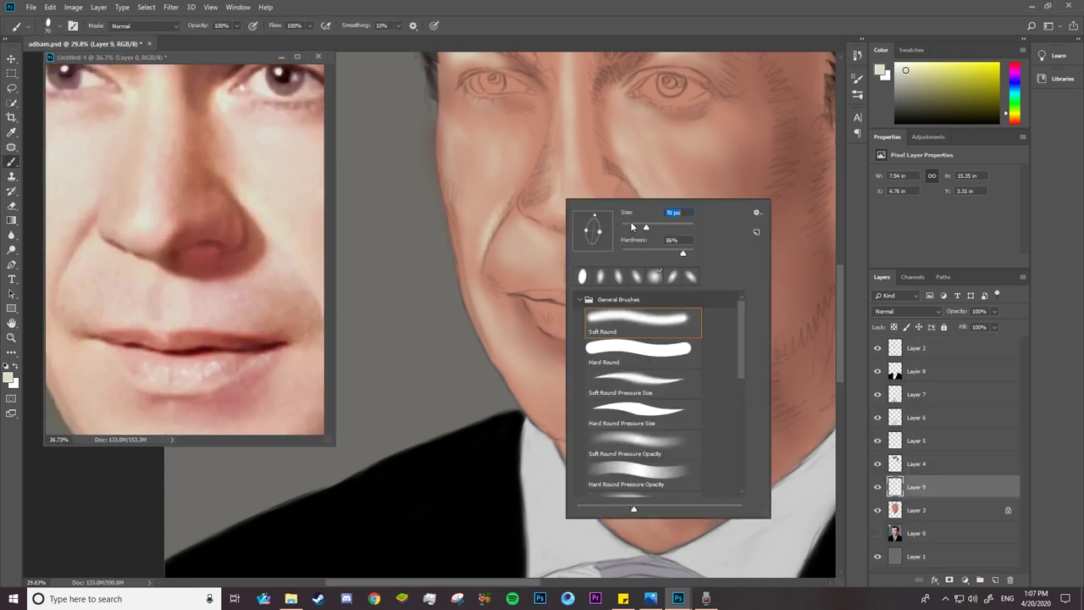
key(Return)
key(shift+b)
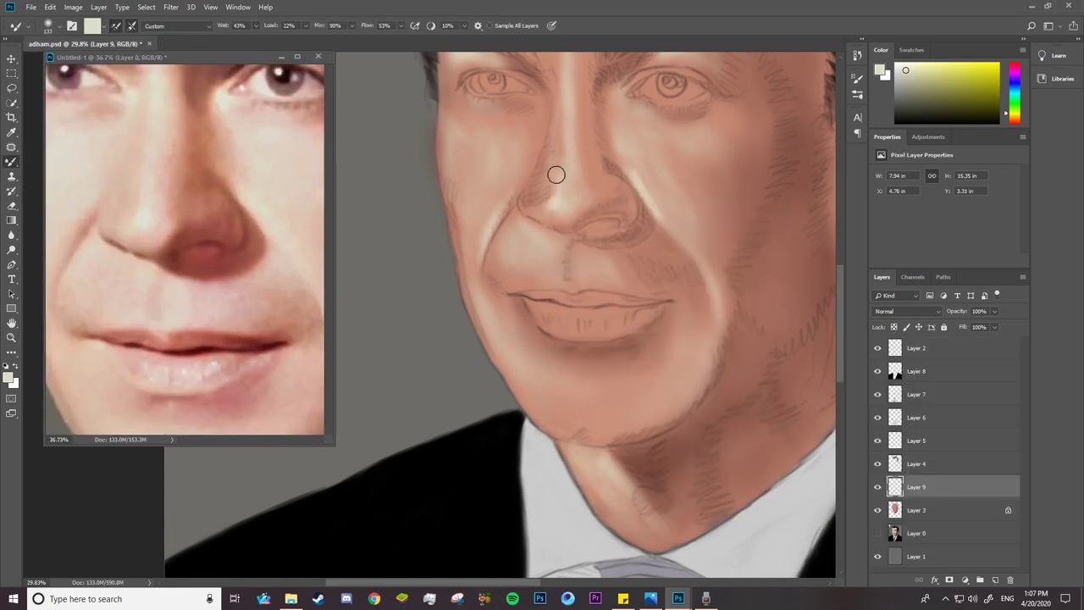
drag(623, 149, 707, 254)
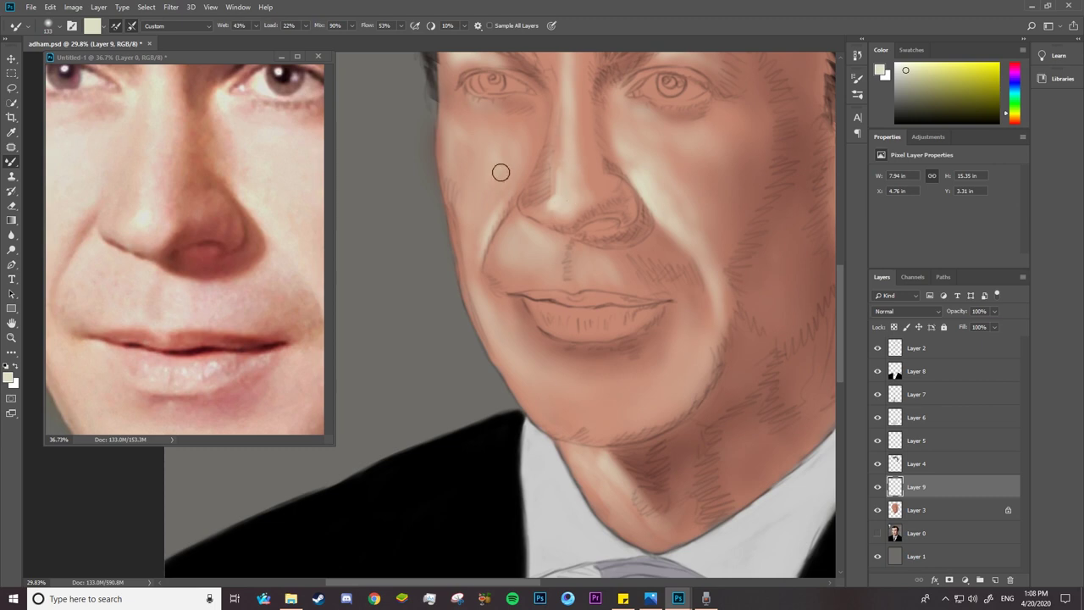
drag(500, 172, 468, 223)
drag(547, 238, 503, 235)
mouse_move(732, 310)
mouse_down()
mouse_move(703, 380)
mouse_move(666, 288)
mouse_up()
Blend the skin around the inner eye corner, the lower lid and along the nose.
key(z)
key(b)
right_click(669, 310)
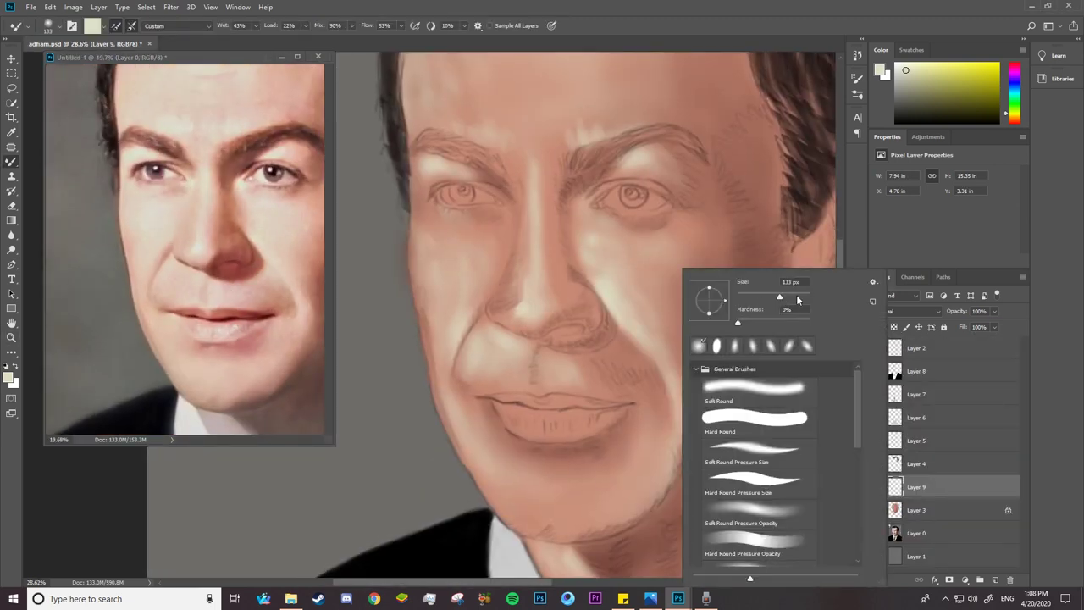
key(Escape)
scroll(434, 317, up, 5)
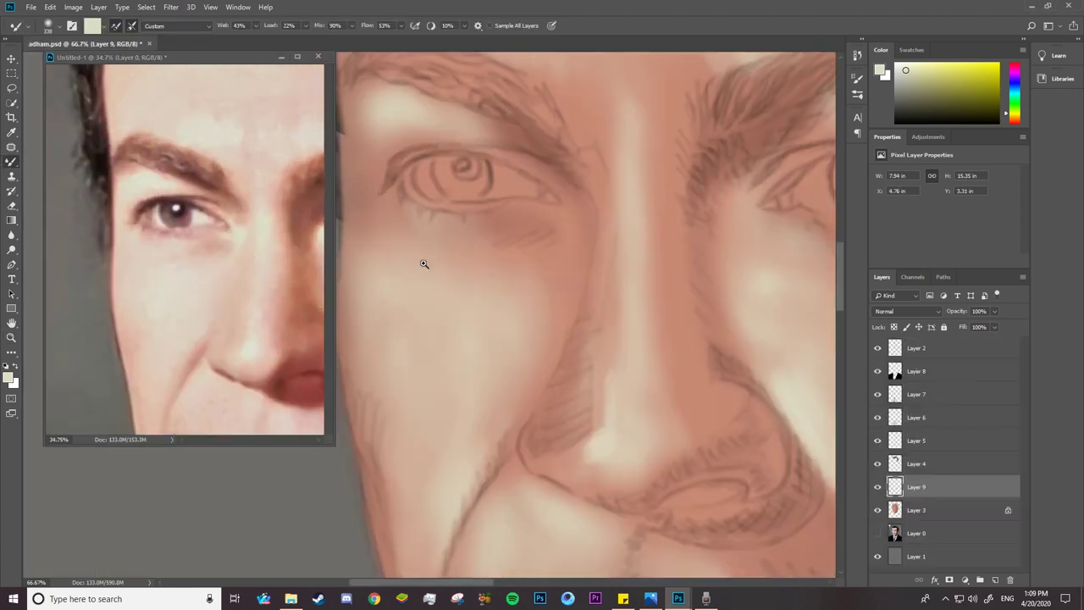
right_click(562, 248)
key(Escape)
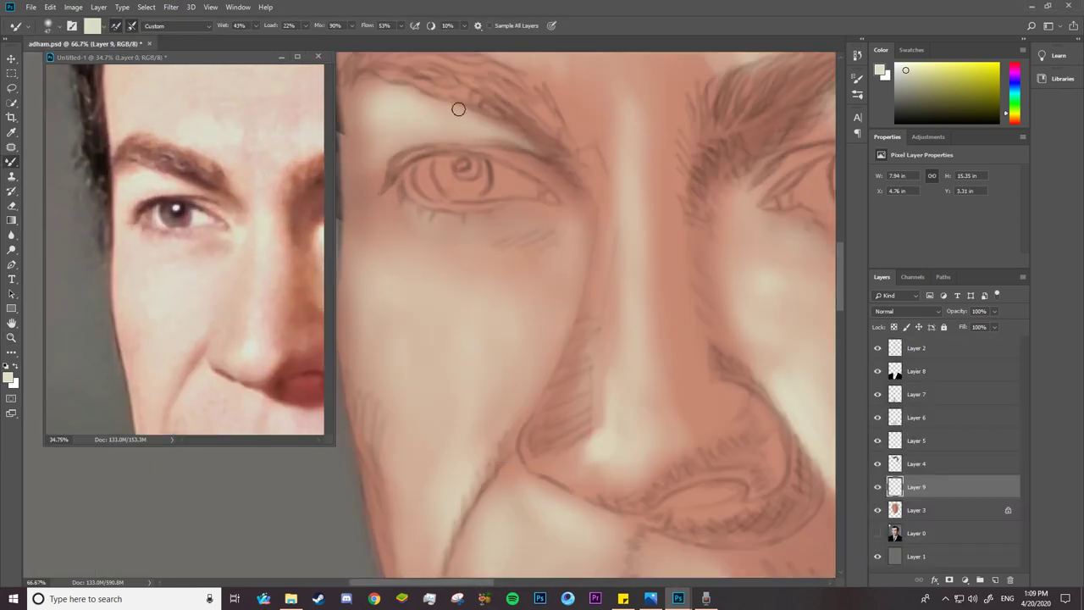
mouse_move(371, 204)
mouse_down()
mouse_move(391, 205)
mouse_move(486, 148)
mouse_move(550, 150)
mouse_move(590, 232)
mouse_up()
right_click(449, 272)
key(Escape)
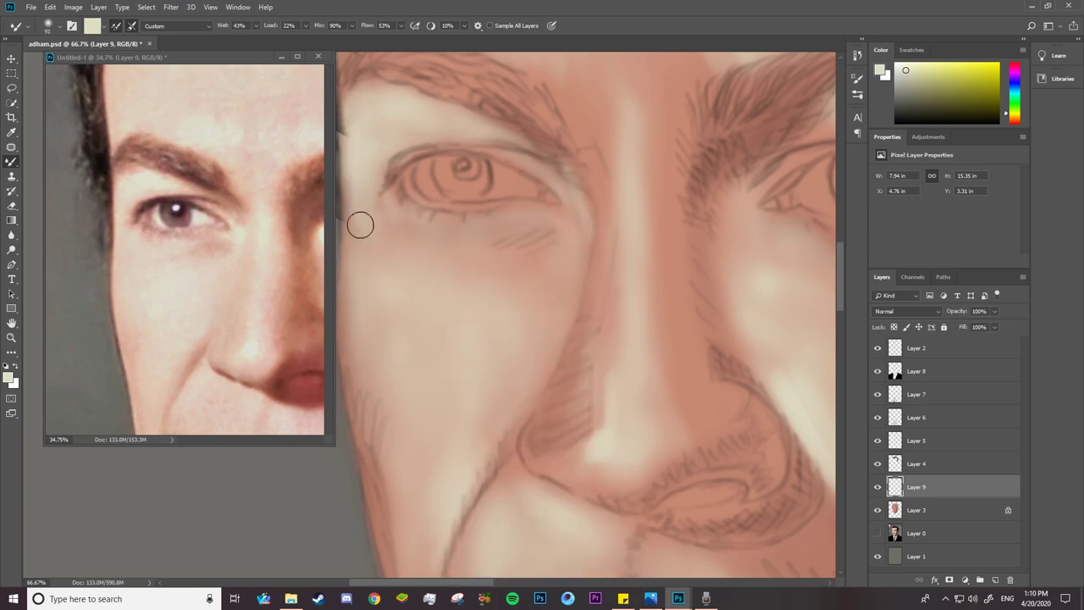
drag(627, 428, 598, 431)
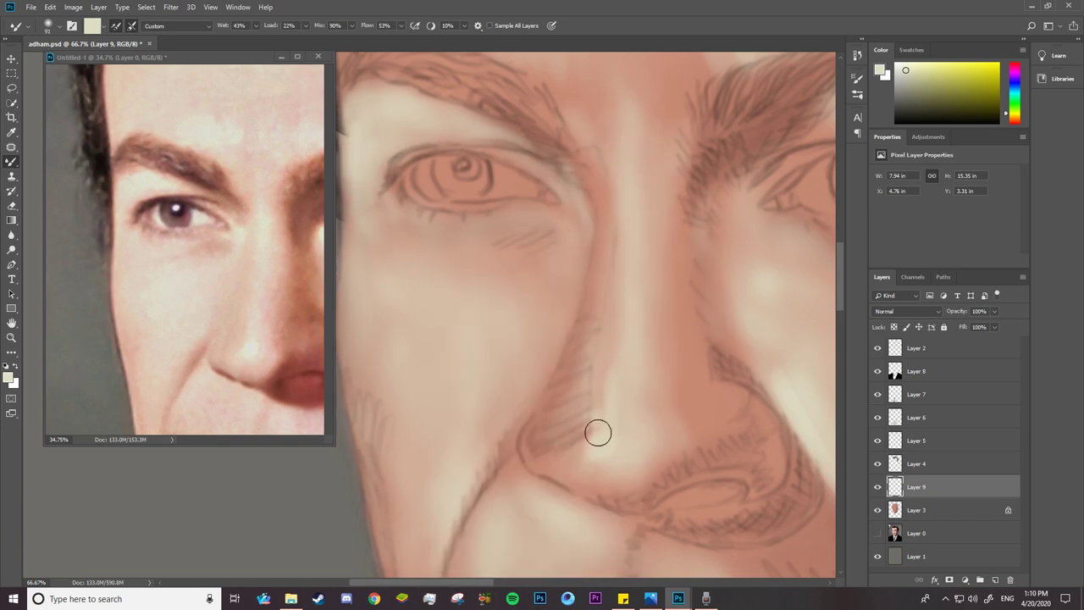
Zoom out to the whole face and brighten and blend the forehead skin.
key(z)
drag(600, 346, 379, 166)
key(ctrl+plus)
mouse_move(515, 127)
mouse_down()
mouse_move(511, 260)
mouse_move(590, 135)
mouse_move(688, 163)
mouse_move(474, 228)
mouse_move(542, 194)
mouse_up()
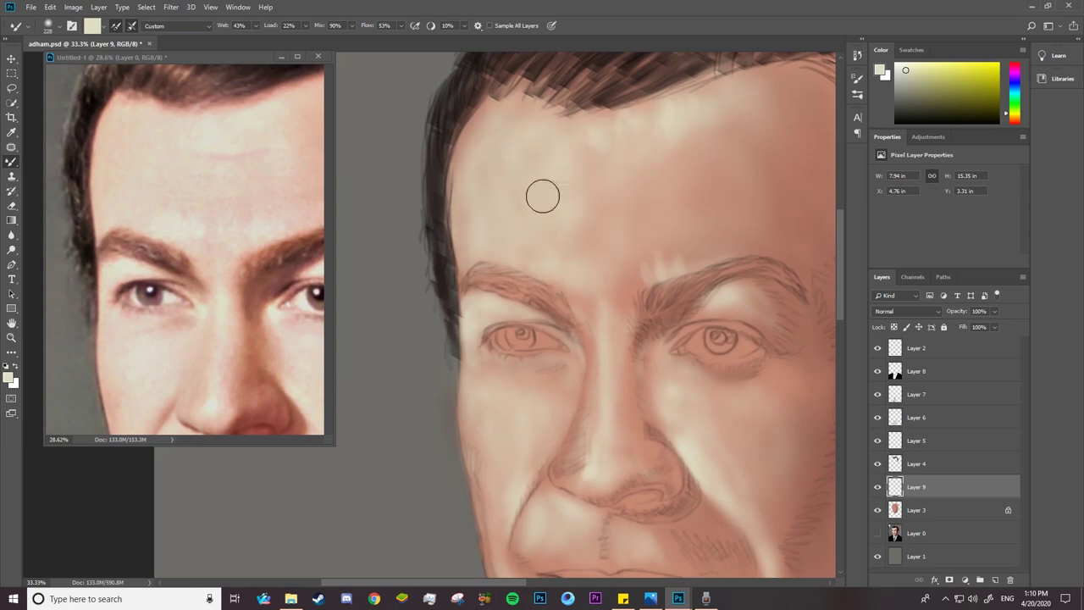
key(z)
Solo the original photo layer and zoom out to see the whole photo.
click(917, 532)
click(877, 532)
drag(878, 510, 879, 352)
Duplicate the photo layer and darken its exposure, blacks and whites in the Camera Raw Filter.
key(ctrl+j)
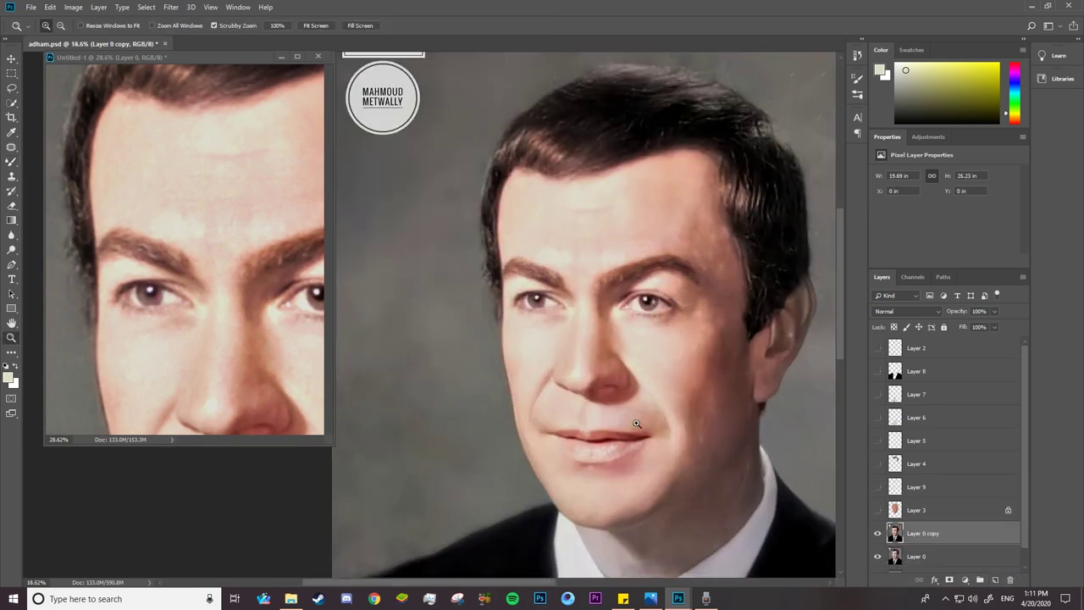
click(170, 7)
click(210, 76)
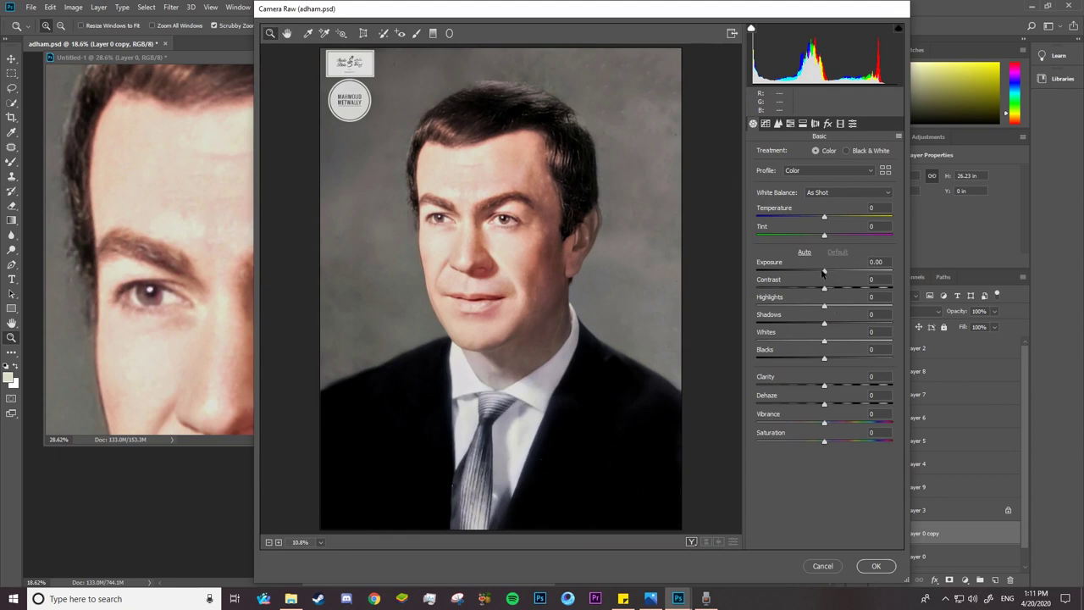
mouse_move(824, 271)
mouse_down()
mouse_move(813, 271)
mouse_move(820, 288)
mouse_move(808, 286)
mouse_move(806, 324)
mouse_move(838, 322)
mouse_move(804, 343)
mouse_up()
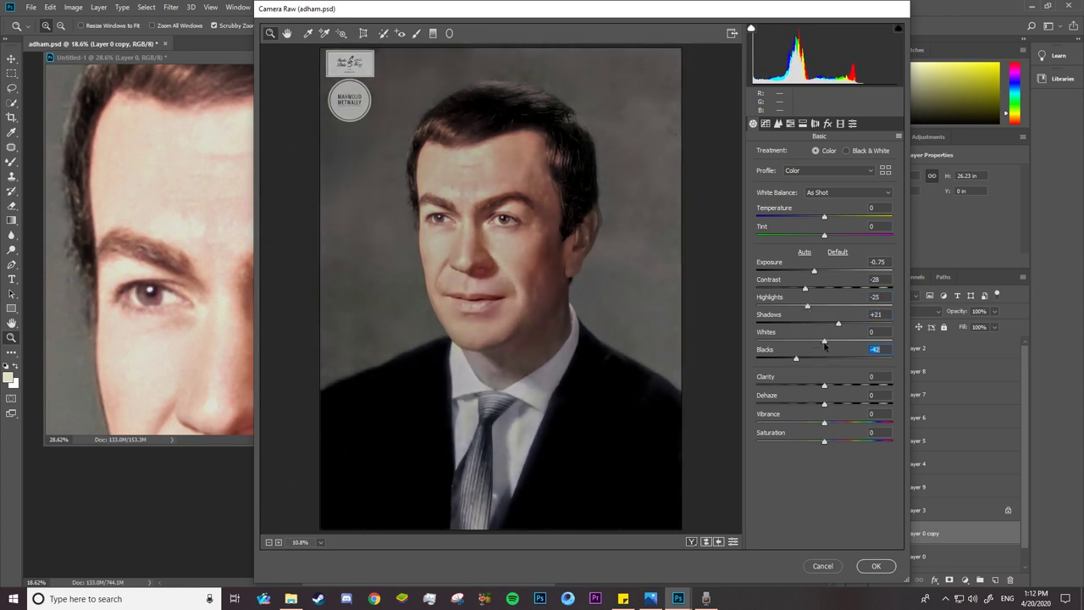
key(shift+Down)
key(shift+Down)
key(Down)
key(Down)
key(Down)
drag(816, 344, 812, 342)
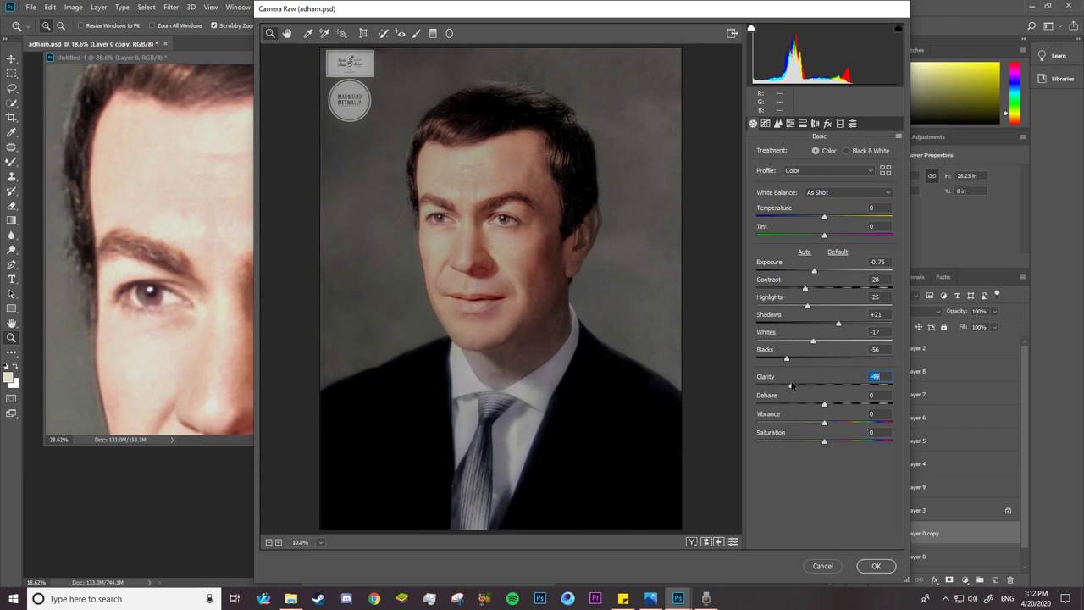
Raise Clarity to +42 and Saturation to +37, set Exposure -0.15, lift blacks, and apply.
mouse_move(791, 386)
mouse_down()
mouse_move(852, 385)
mouse_move(803, 404)
mouse_move(819, 405)
mouse_up()
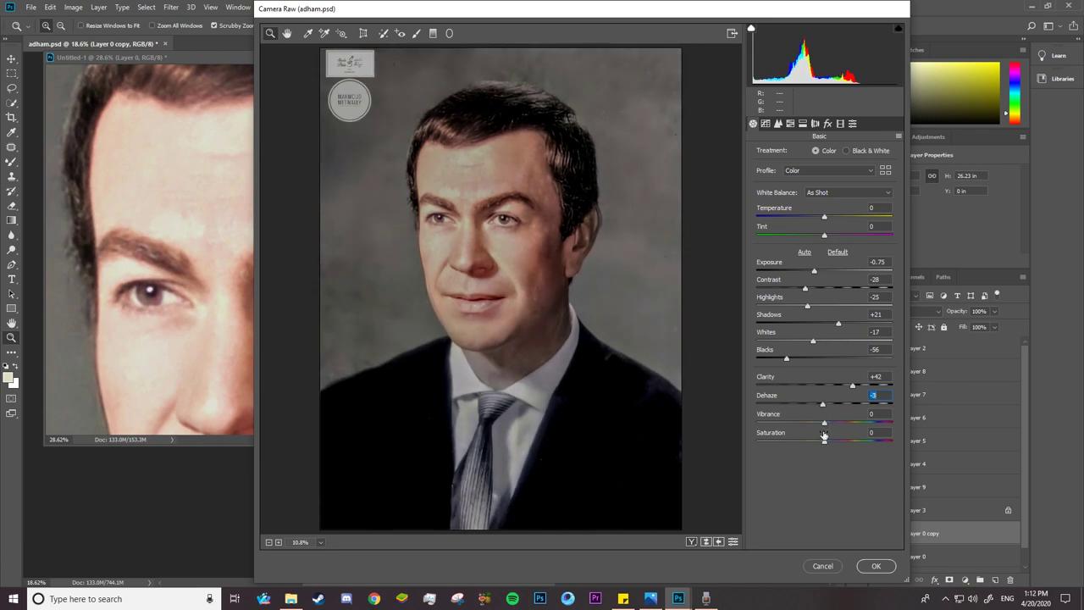
drag(825, 443, 839, 442)
mouse_move(814, 271)
mouse_down()
mouse_move(843, 282)
mouse_move(791, 289)
mouse_move(790, 310)
mouse_move(901, 335)
mouse_move(762, 342)
mouse_up()
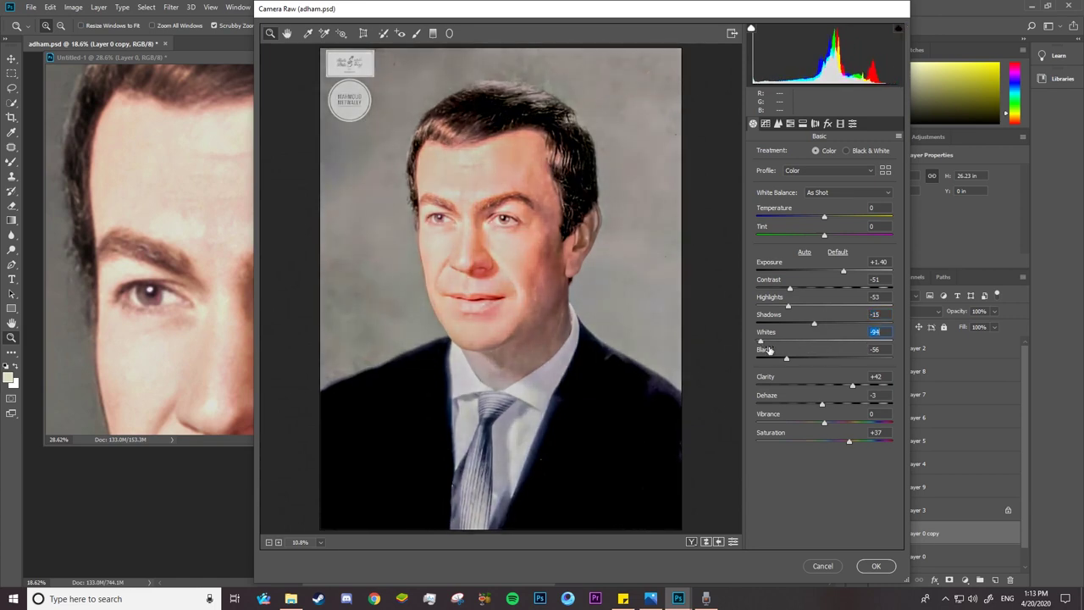
mouse_move(795, 363)
mouse_down()
mouse_move(870, 350)
mouse_move(813, 356)
mouse_up()
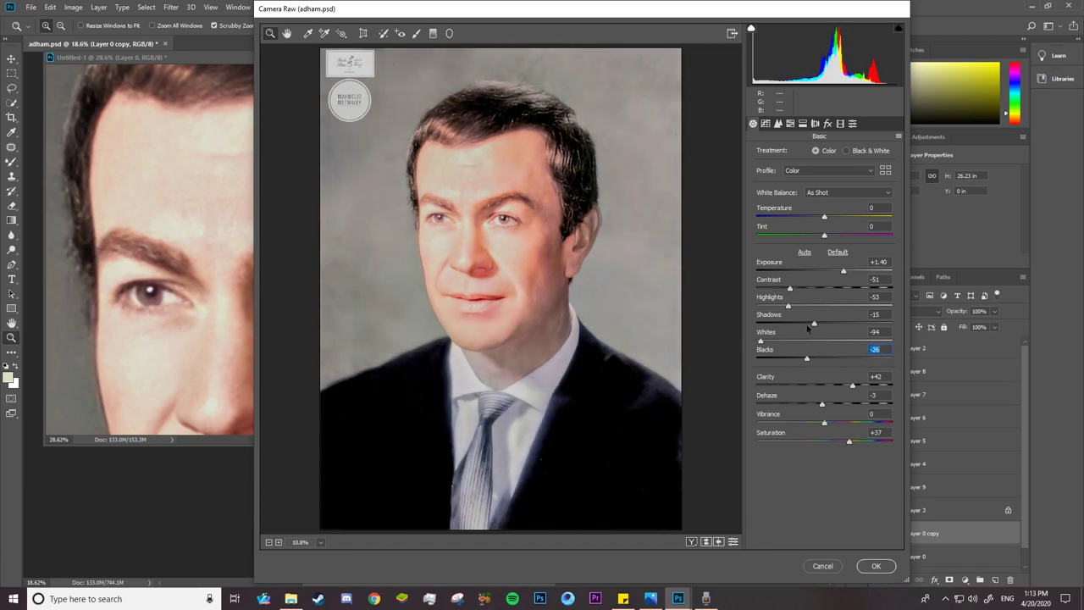
drag(844, 271, 743, 288)
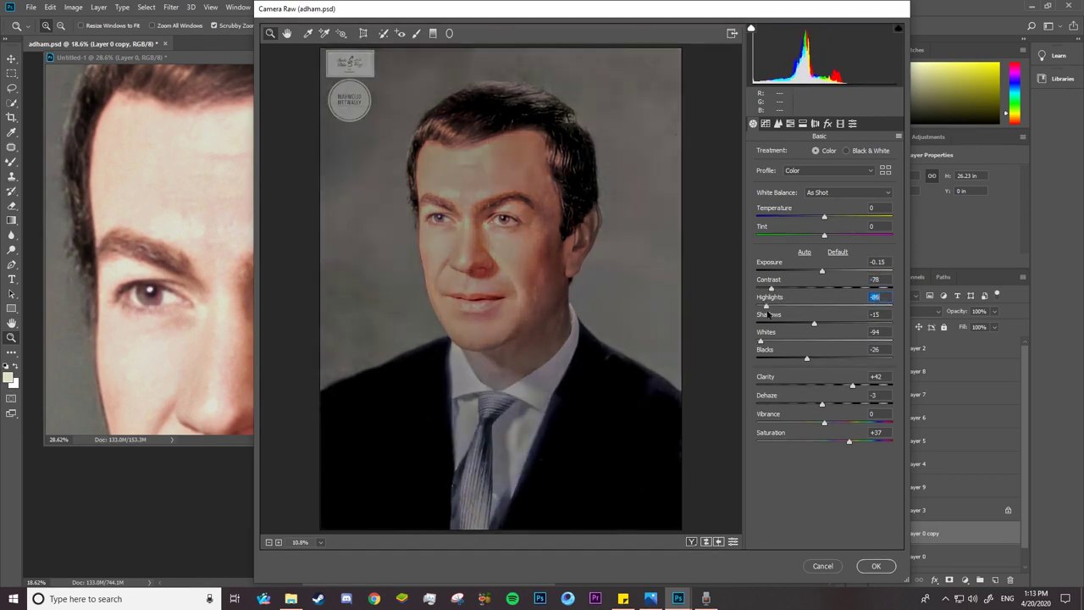
key(Return)
Lower the photo copy's opacity and duplicate it into the Untitled-1 reference document.
scroll(660, 428, up, 2)
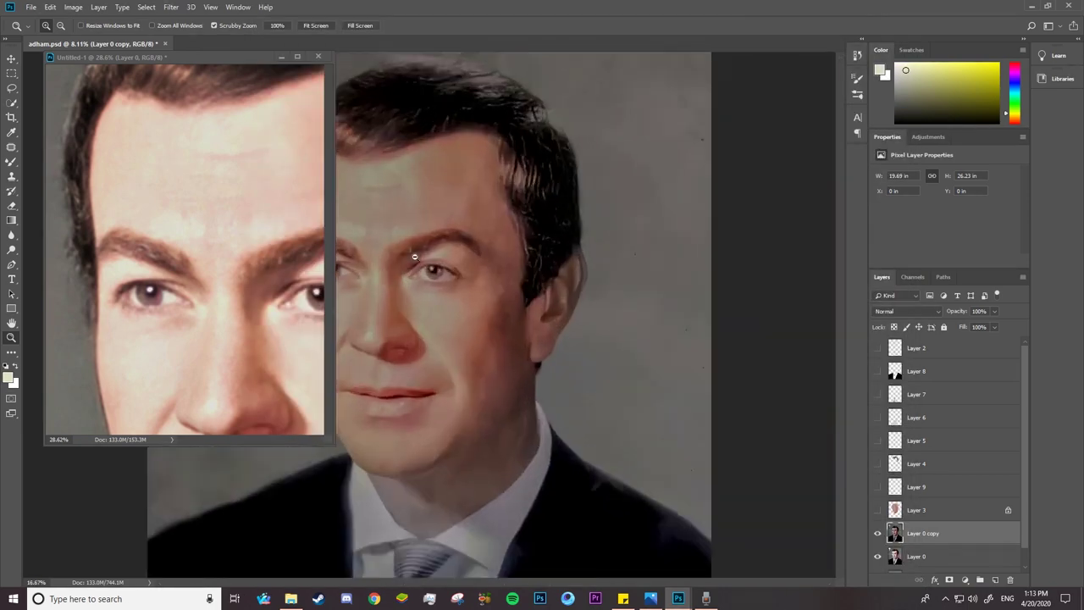
drag(962, 313, 946, 312)
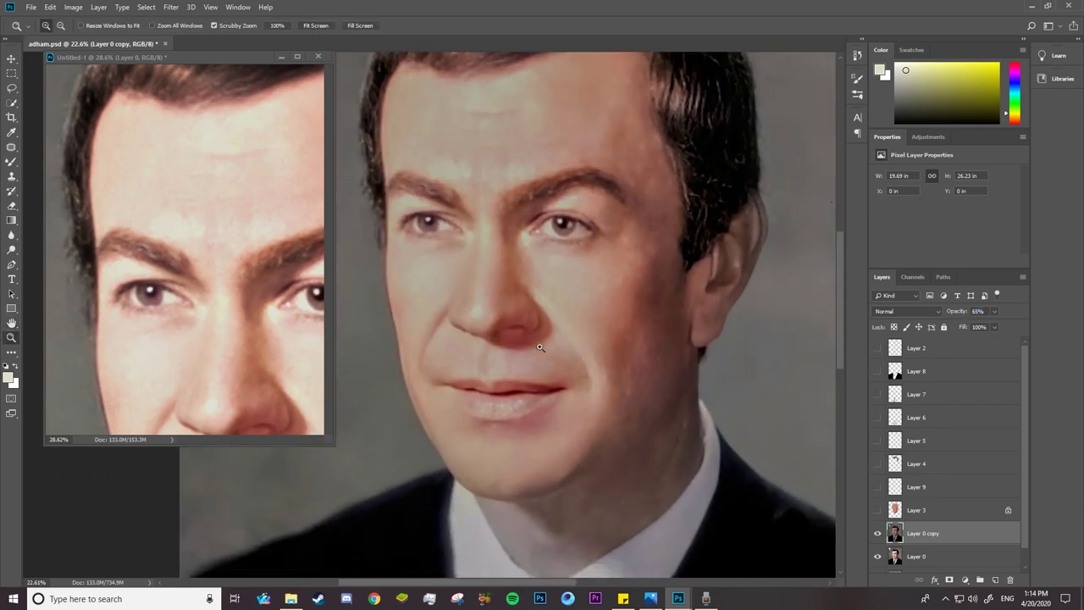
key(ctrl+0)
right_click(935, 533)
click(972, 132)
click(542, 211)
key(Return)
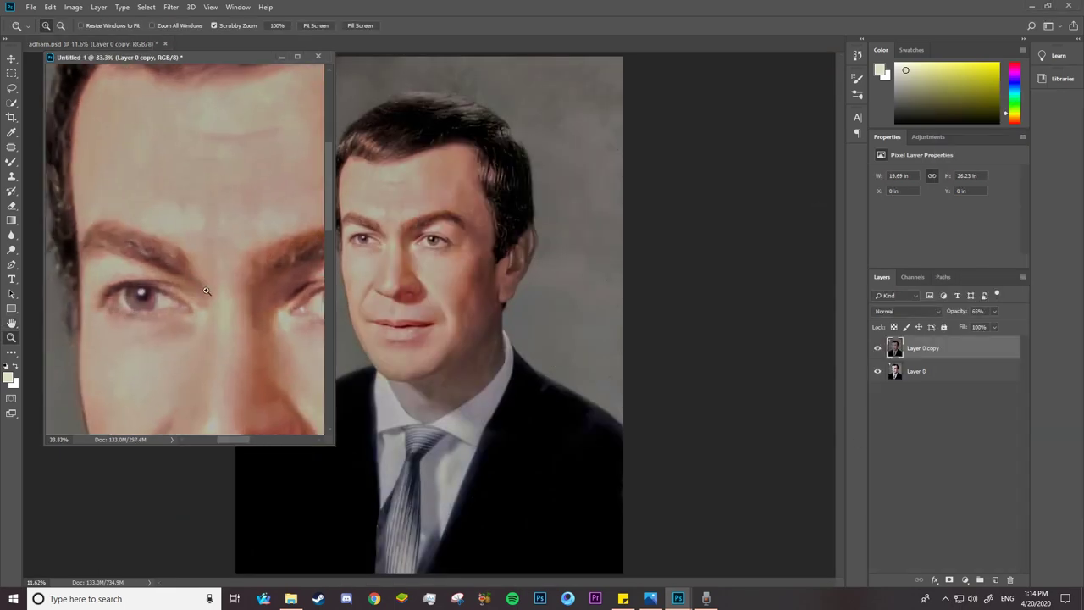
Show the painted layers, select Layer 9, and set the Mixer Brush to Load Solid Colors Only.
click(878, 533)
click(917, 510)
scroll(392, 210, up, 3)
click(904, 489)
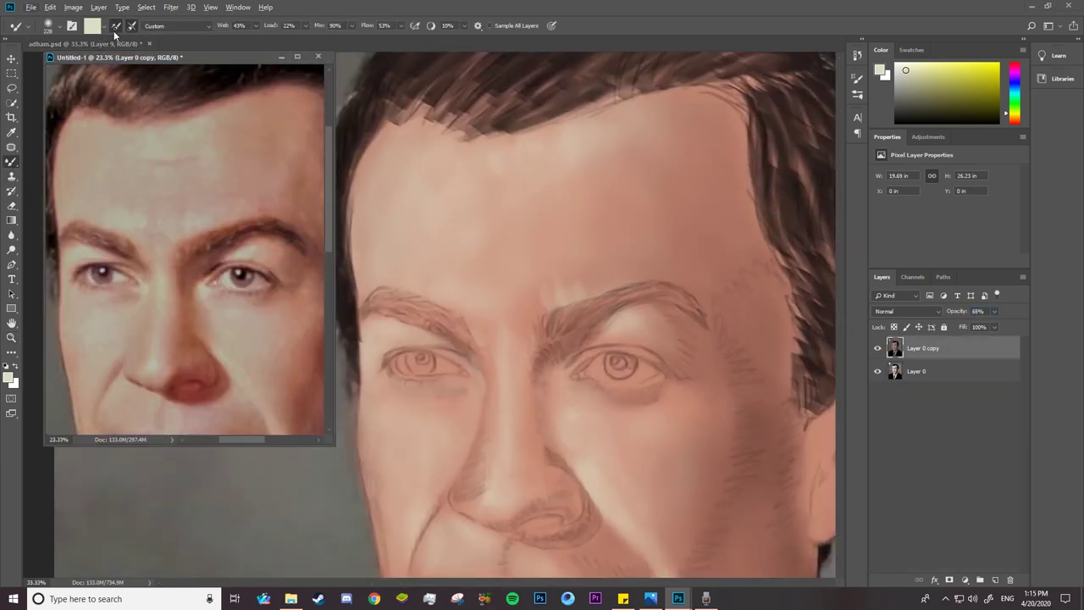
click(105, 27)
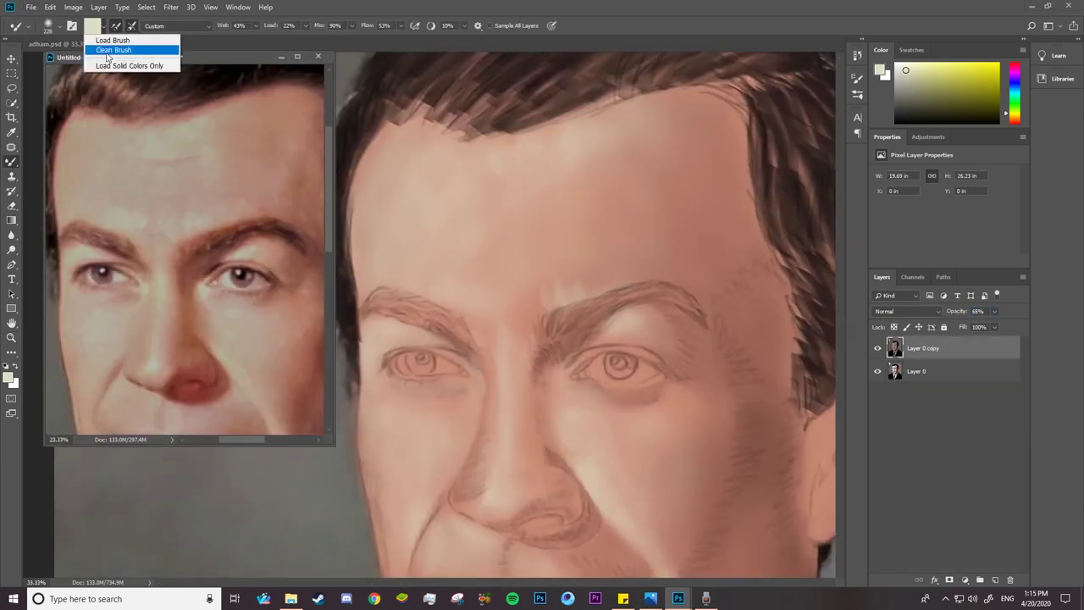
click(108, 66)
Sample a tan skin tone from the reference and blend the face skin smoother with it.
click(103, 31)
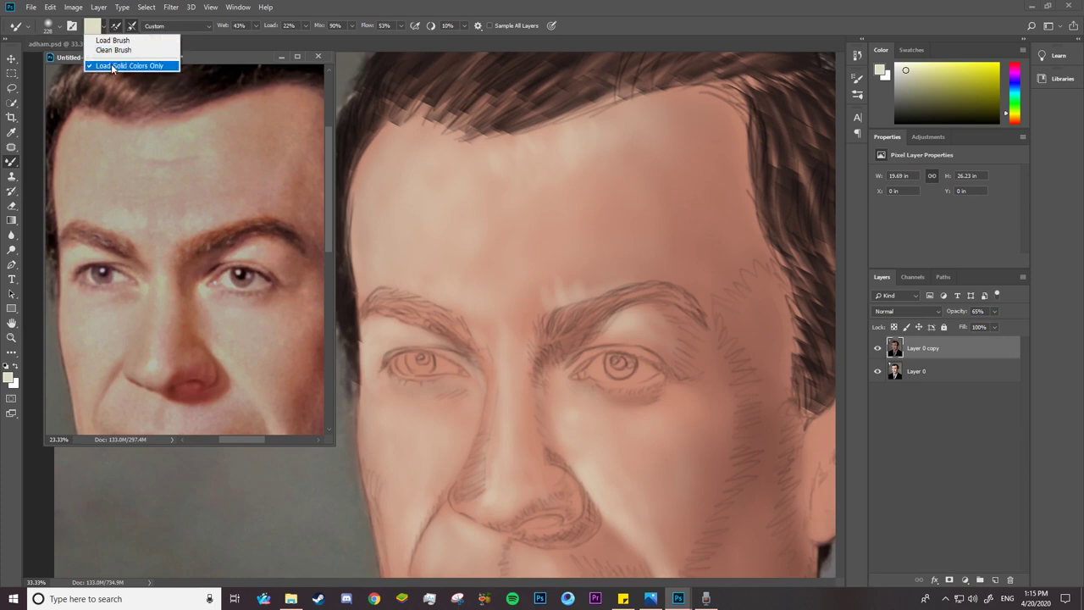
alt+click(98, 167)
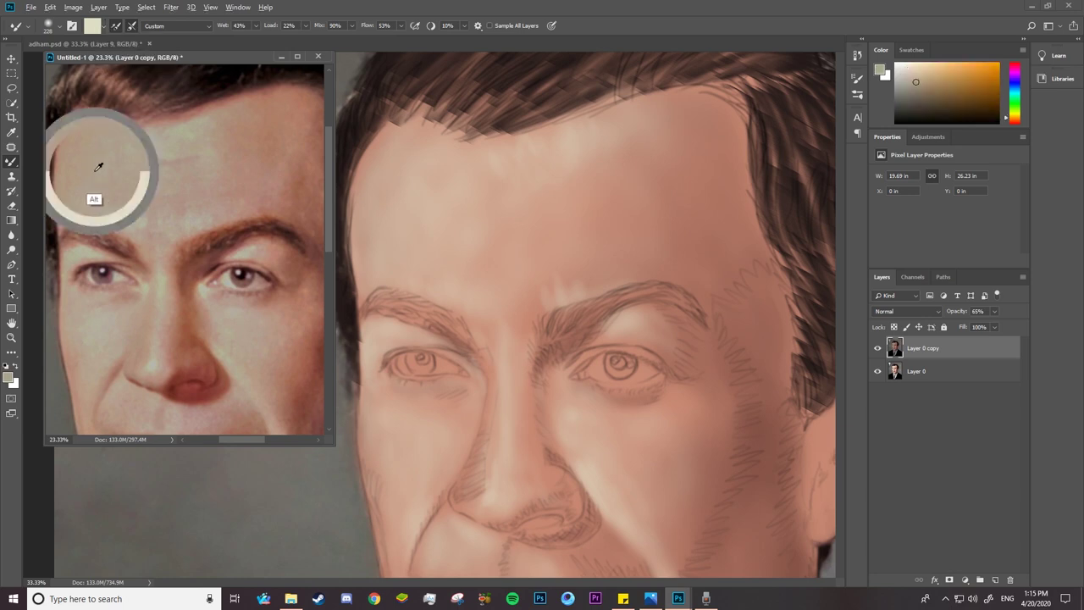
click(424, 228)
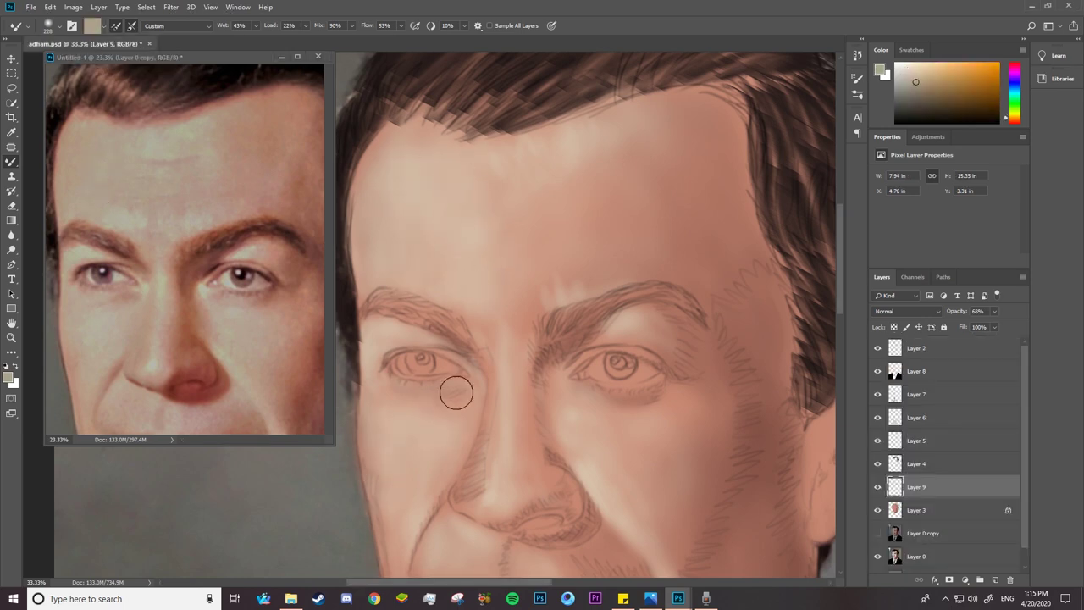
mouse_move(590, 204)
mouse_down()
mouse_move(450, 169)
mouse_move(592, 160)
mouse_move(515, 261)
mouse_move(671, 263)
mouse_up()
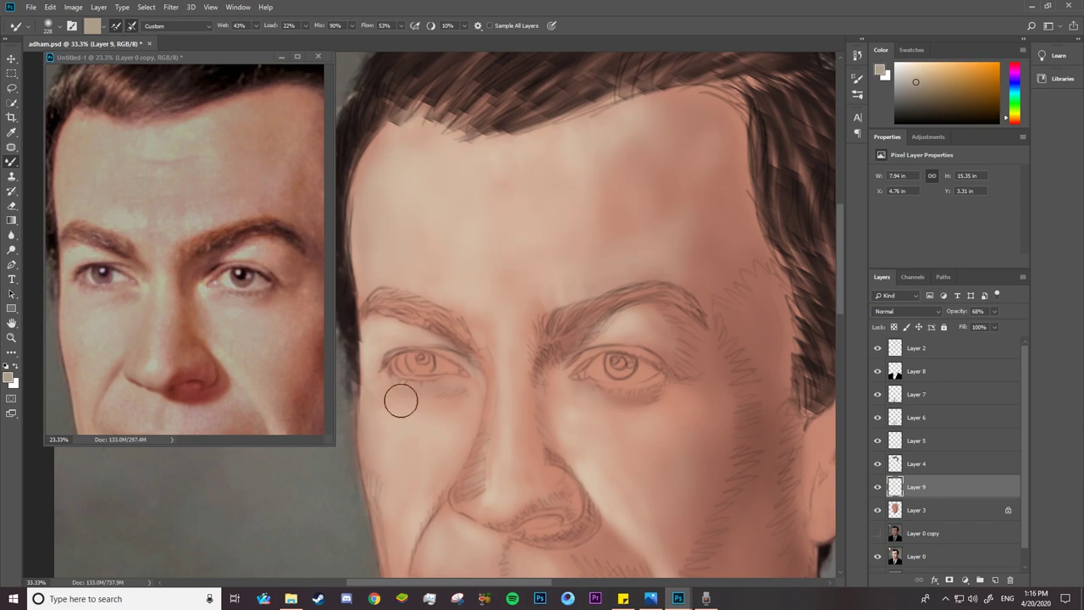
scroll(619, 289, down, 3)
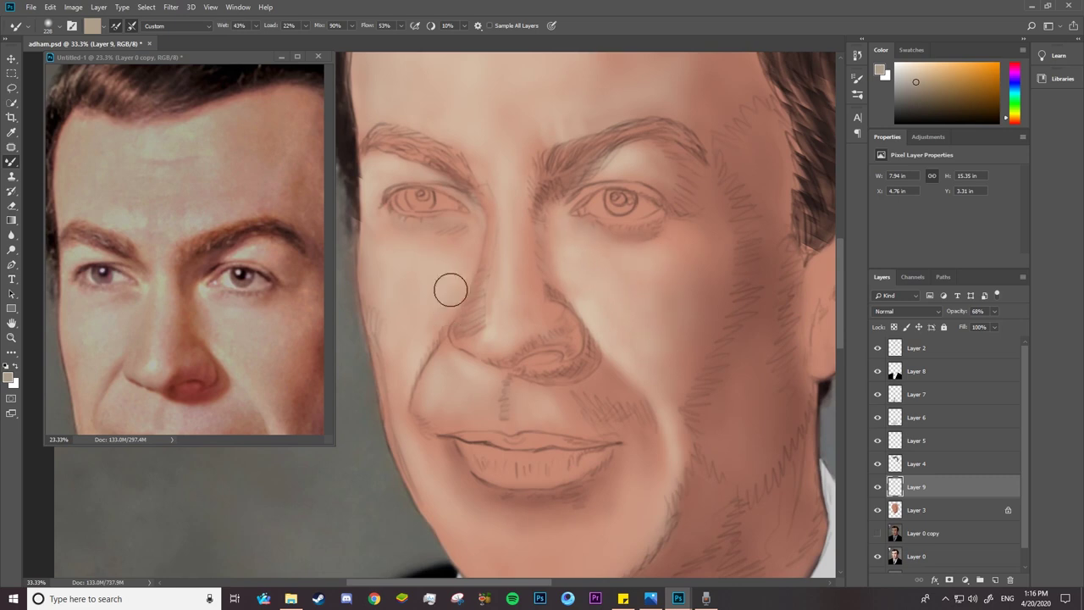
scroll(687, 286, down, 2)
scroll(259, 355, down, 1)
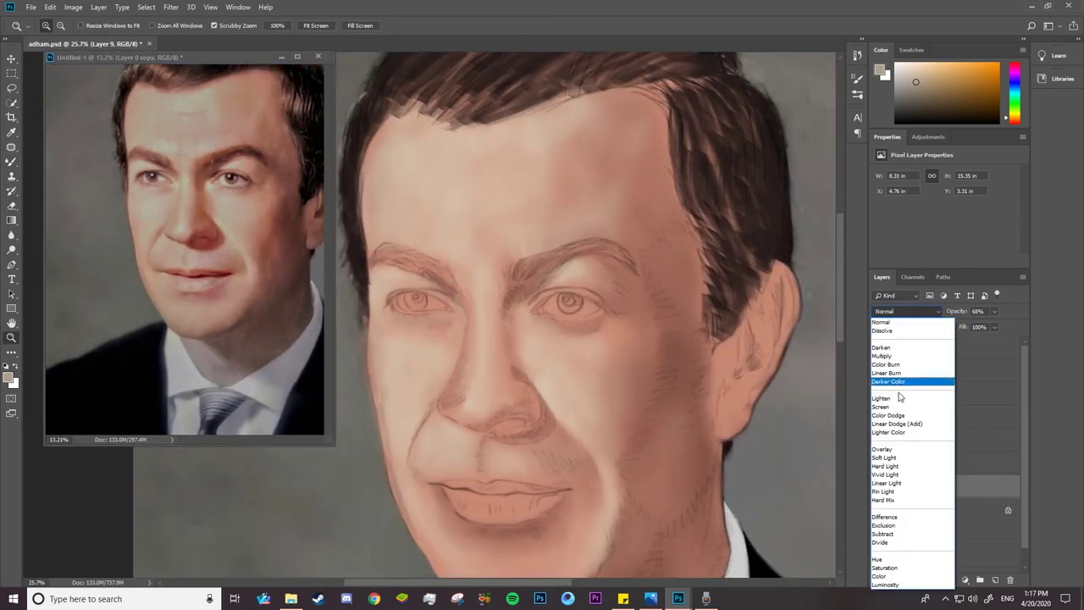
Set Layer 9 to Lighter Color and paint a light skin tone along the ear.
click(900, 395)
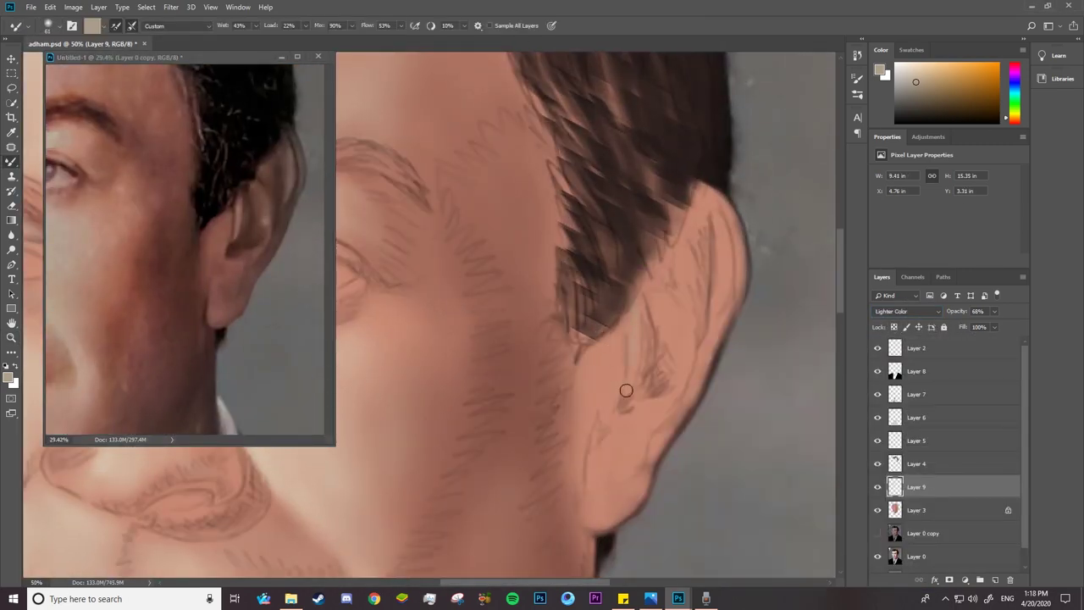
alt+click(630, 375)
drag(720, 254, 718, 216)
drag(682, 317, 685, 373)
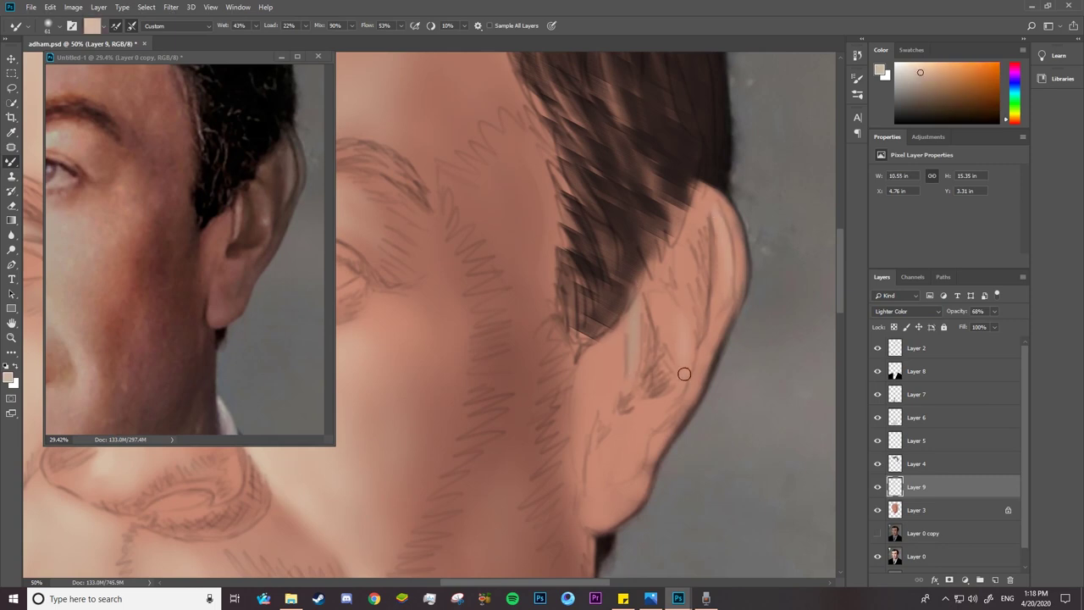
On Layer 3, shade the inner ear, its lower bowl and upper rim in dark brown.
click(916, 510)
alt+click(661, 415)
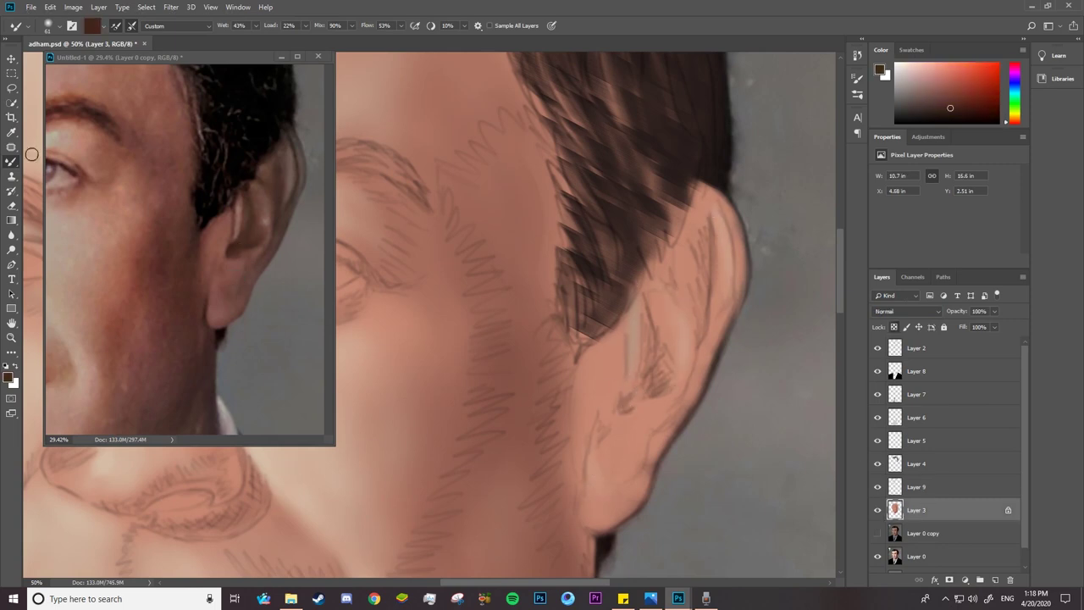
key(shift+b)
mouse_move(622, 410)
mouse_down()
mouse_move(669, 348)
mouse_move(657, 296)
mouse_up()
drag(660, 365, 627, 410)
drag(653, 303, 668, 364)
drag(651, 309, 648, 320)
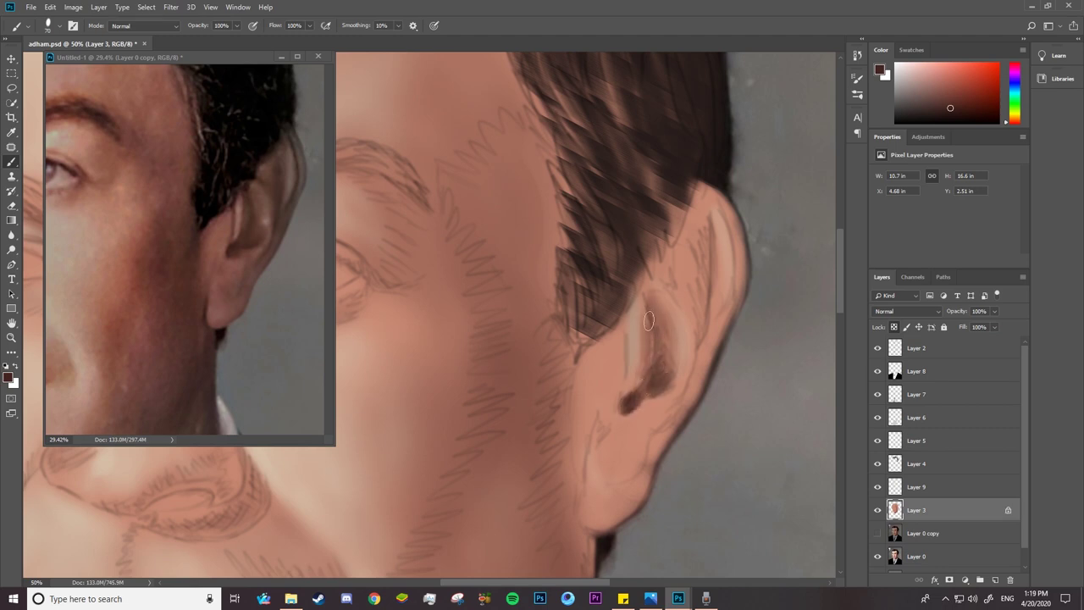
drag(718, 300, 693, 242)
mouse_move(699, 203)
mouse_down()
mouse_move(688, 258)
mouse_move(708, 326)
mouse_up()
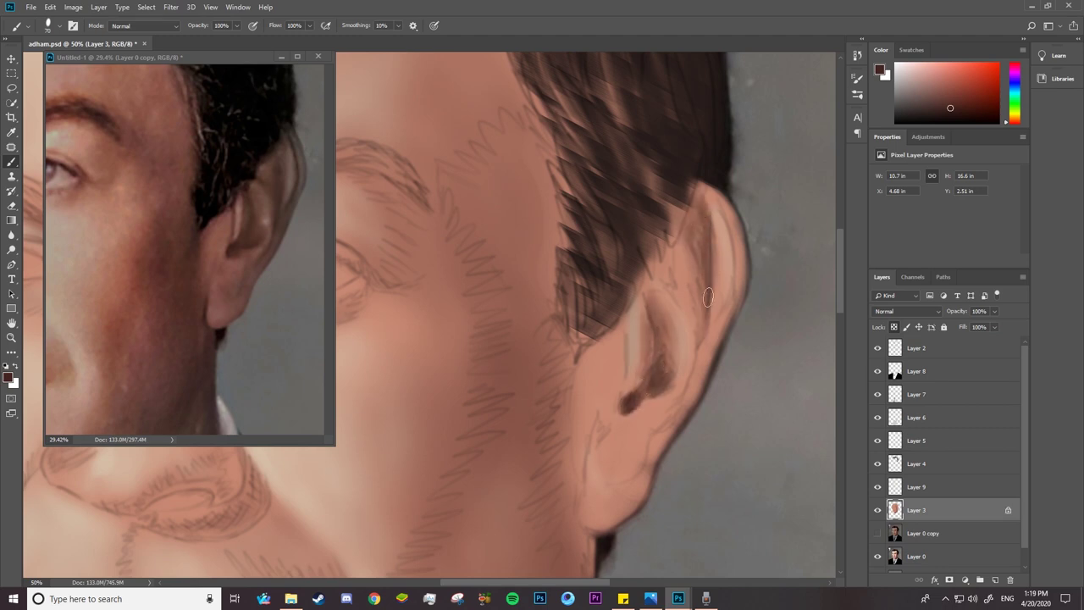
drag(682, 279, 704, 255)
With a much smaller brush, outline the ear's outer edge, lobe and the hairline above it.
right_click(703, 263)
drag(762, 299, 728, 299)
key(Return)
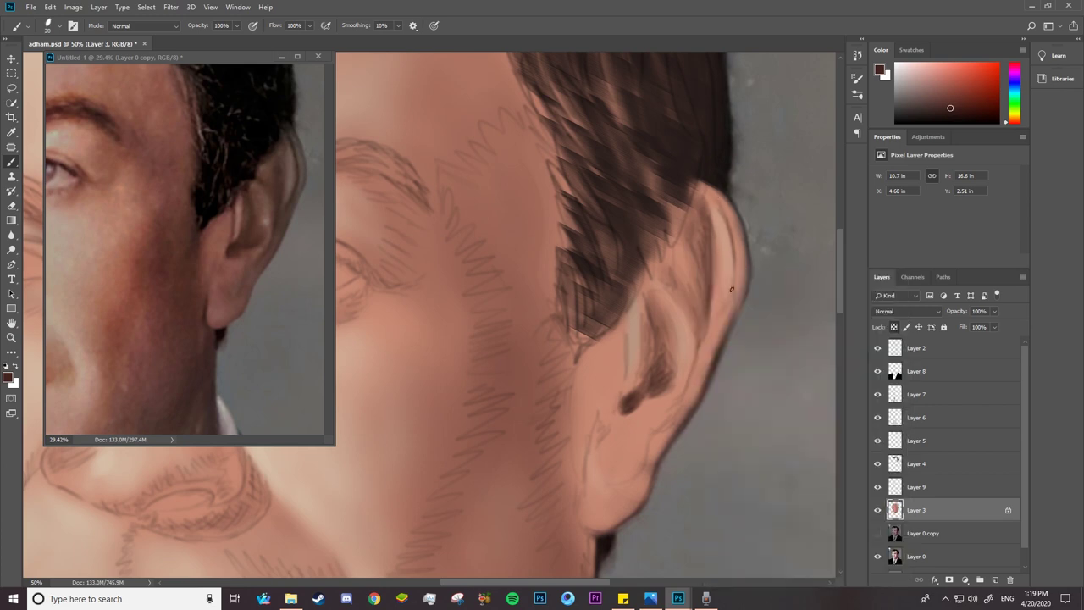
right_click(686, 389)
key(Escape)
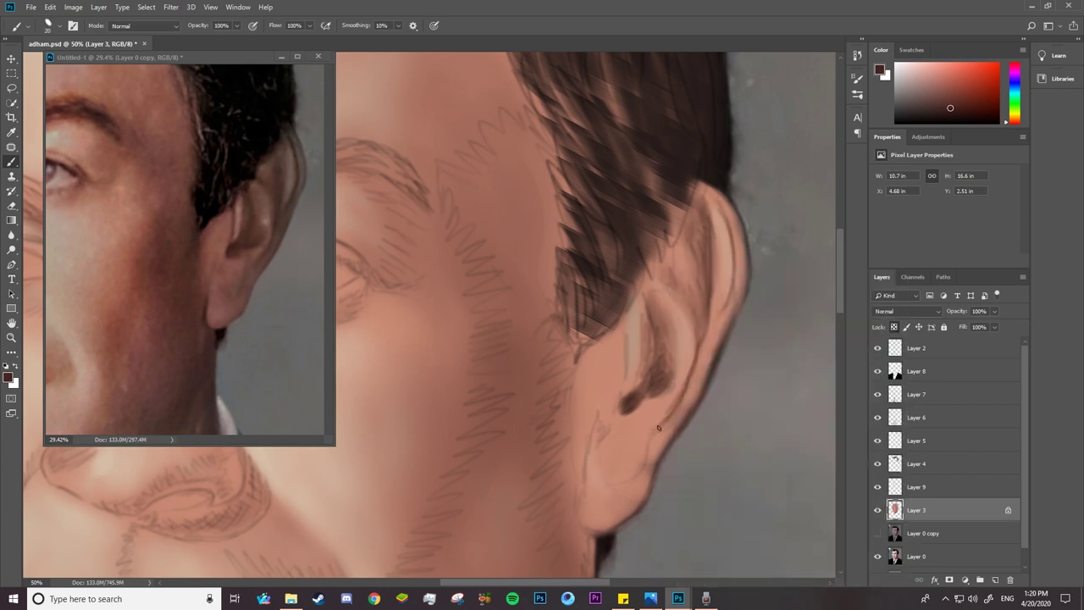
drag(590, 463, 587, 514)
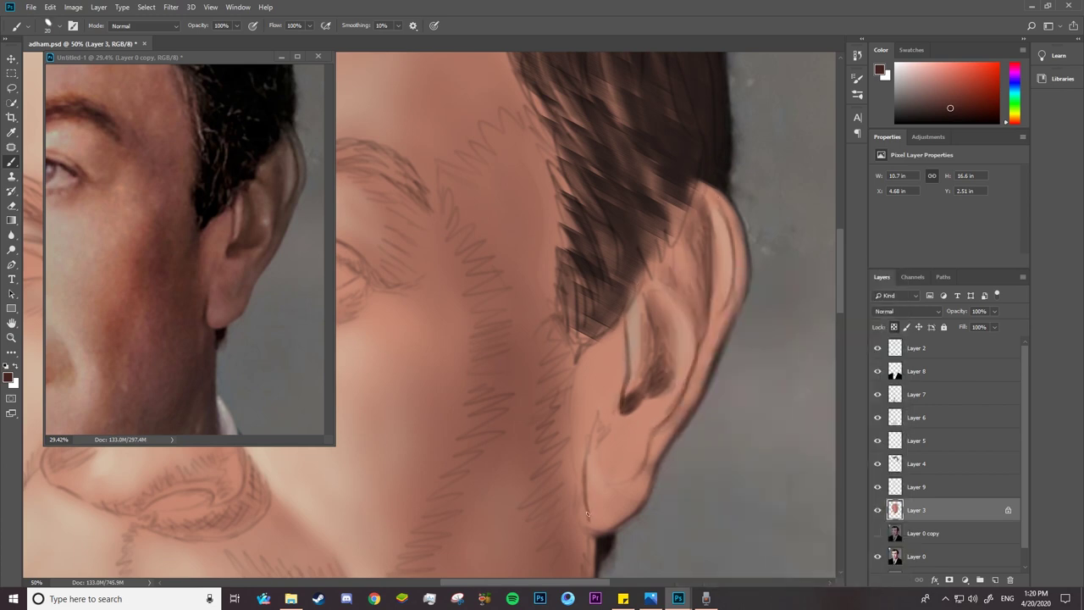
right_click(733, 286)
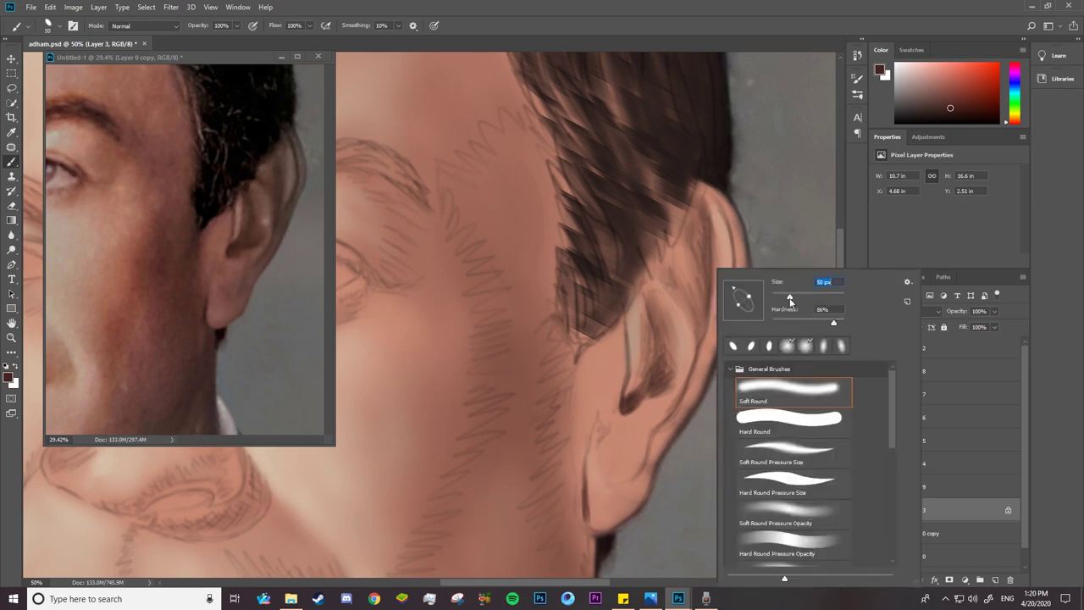
key(Escape)
drag(719, 299, 701, 380)
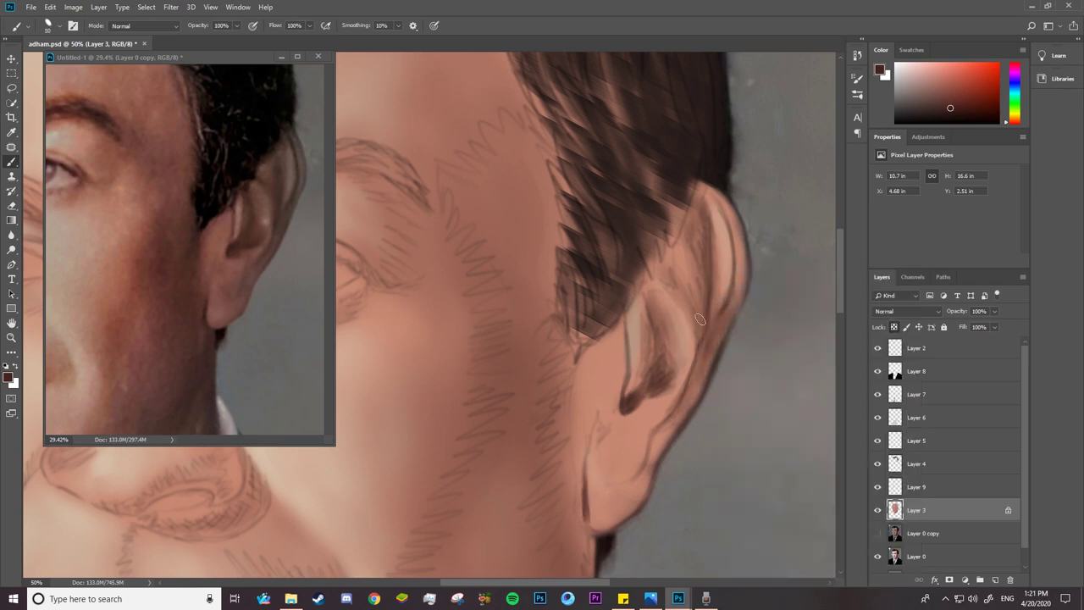
mouse_move(597, 415)
mouse_down()
mouse_move(593, 528)
mouse_move(590, 283)
mouse_move(568, 374)
mouse_up()
drag(581, 161, 563, 88)
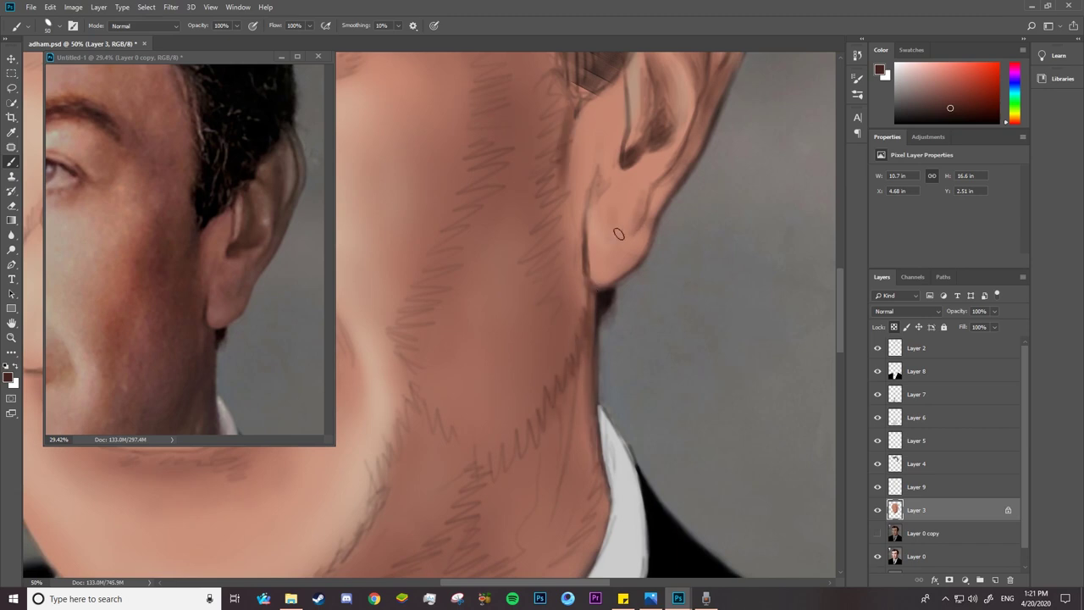
Hide the sketch lines layer and switch back to the Mixer Brush.
click(878, 347)
right_click(11, 161)
click(68, 209)
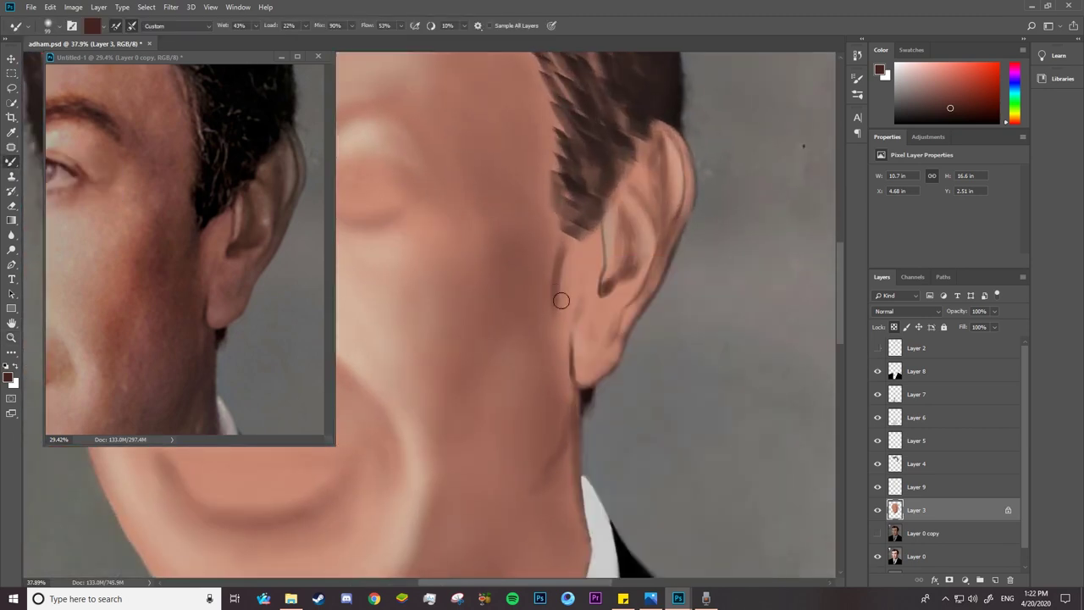
Soften the jaw below the ear, darken the inner ear edge, and shade around the eyebrow.
mouse_move(562, 299)
mouse_down()
mouse_move(551, 257)
mouse_move(565, 275)
mouse_up()
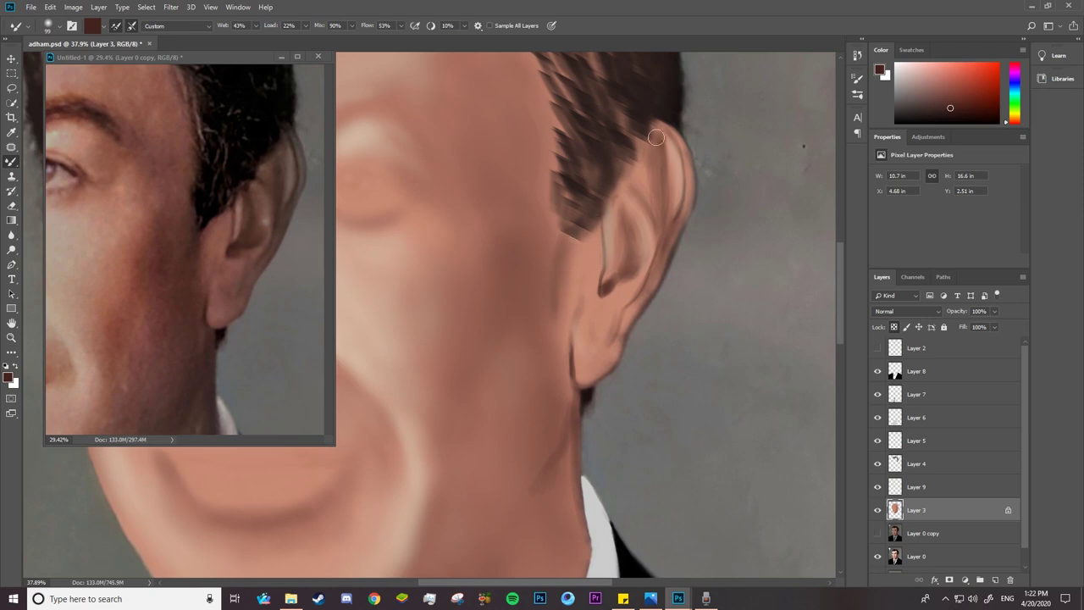
key(ctrl+0)
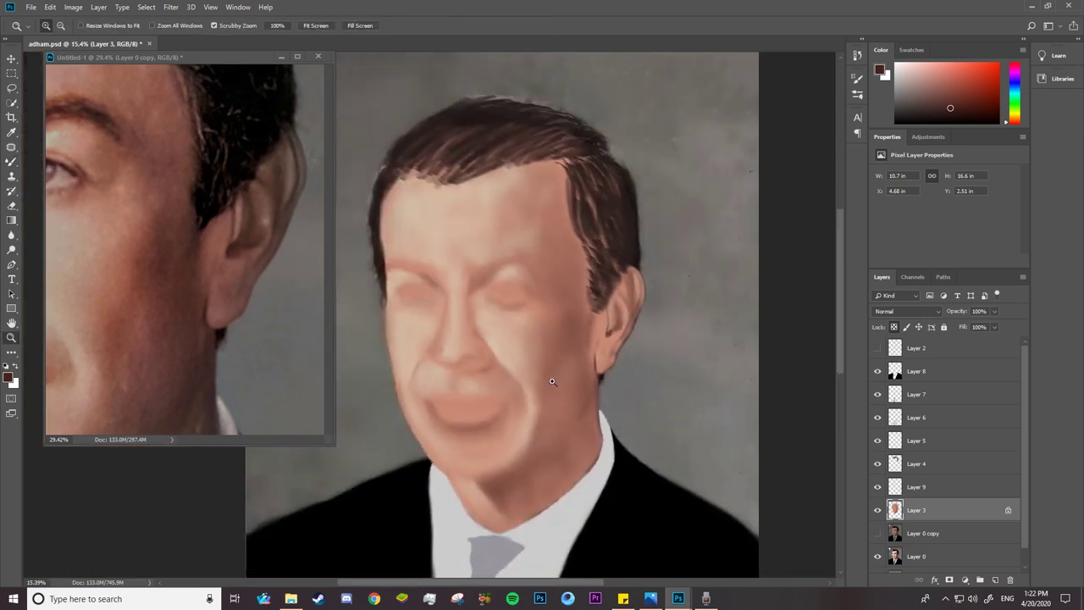
click(169, 57)
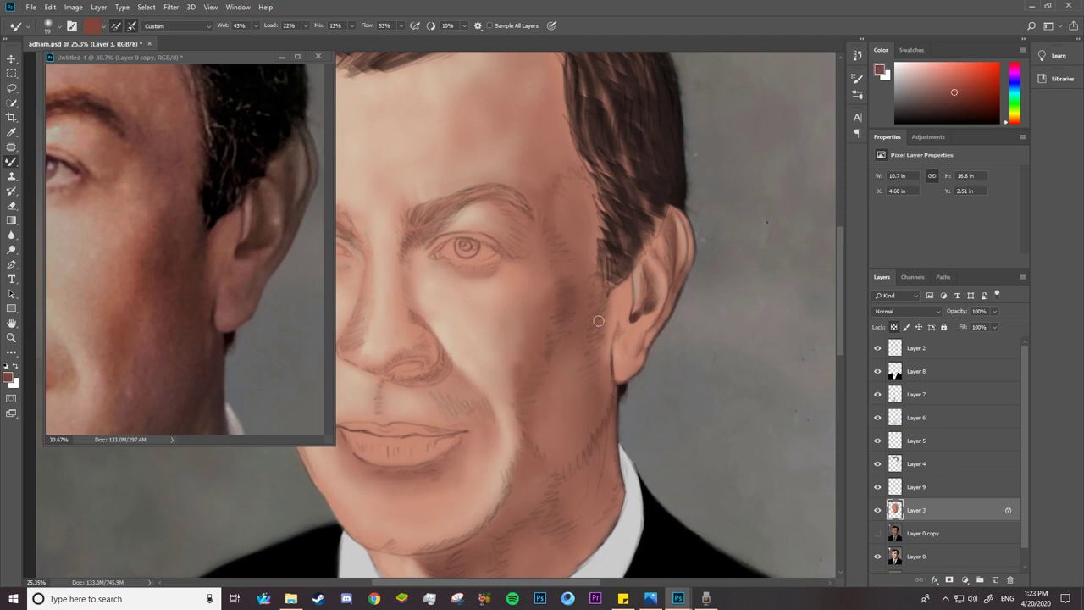
drag(631, 290, 627, 328)
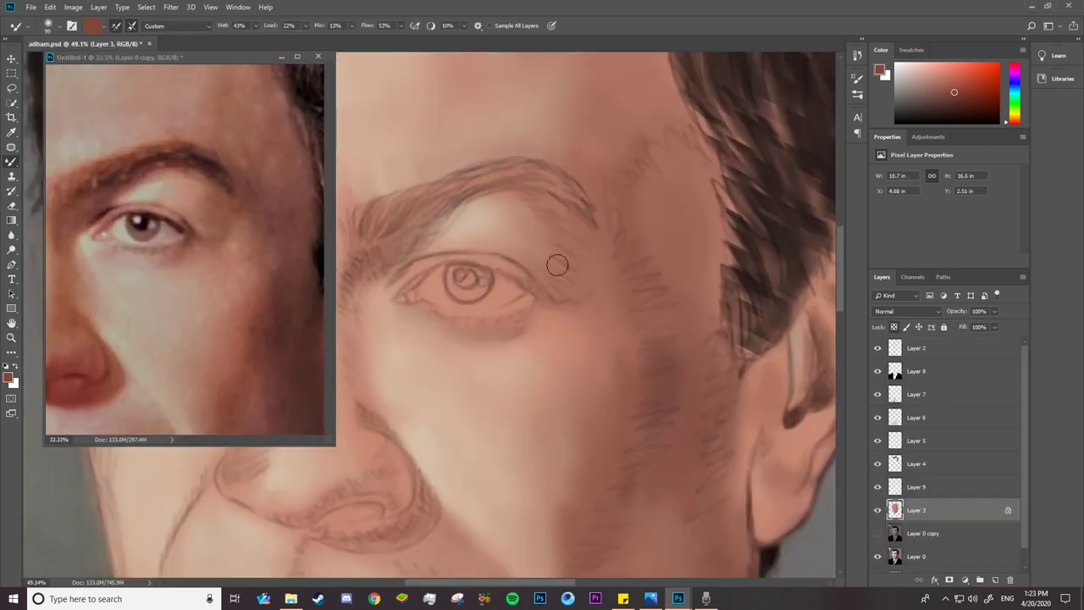
drag(621, 270, 578, 291)
drag(432, 263, 425, 239)
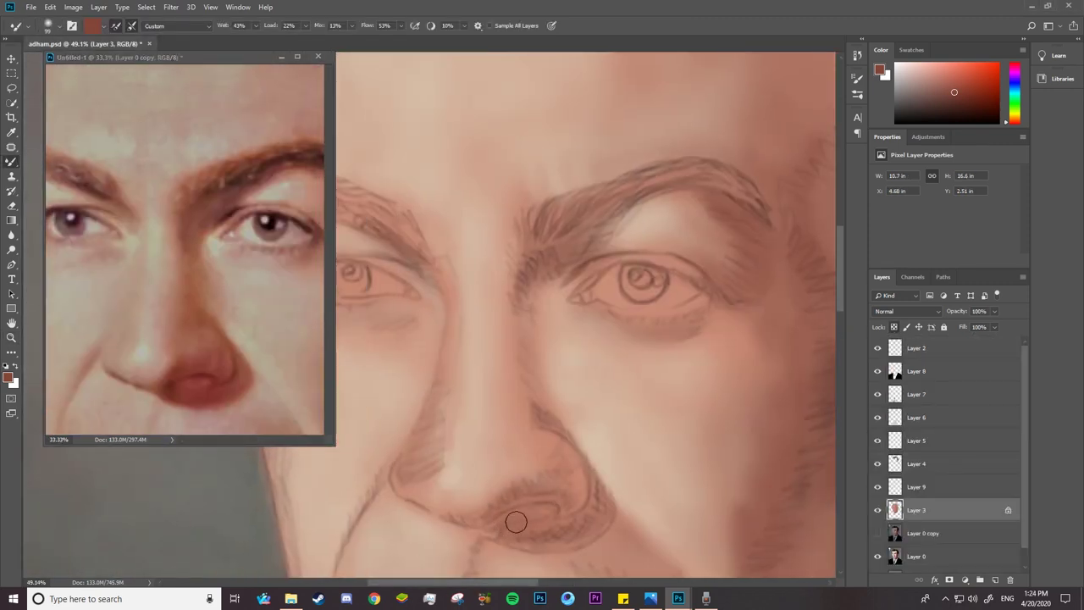
right_click(509, 436)
click(515, 439)
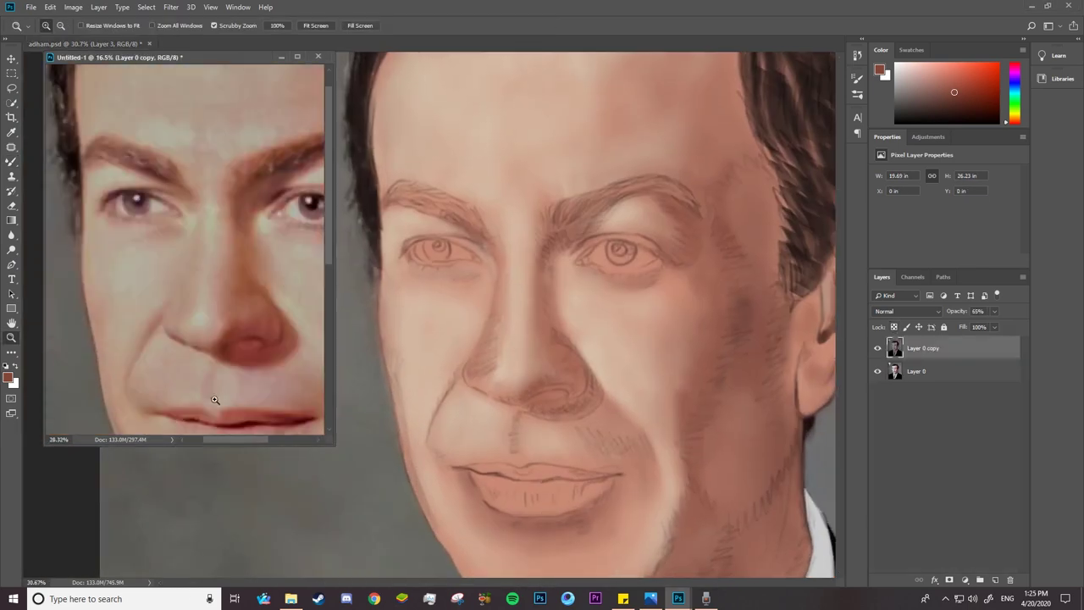
right_click(454, 366)
click(454, 366)
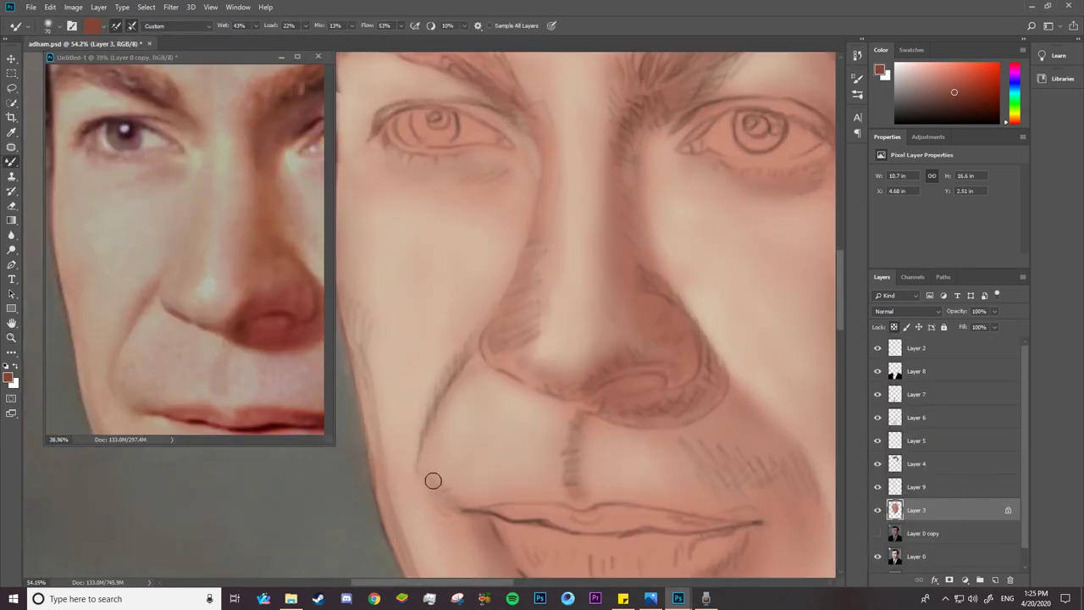
right_click(648, 205)
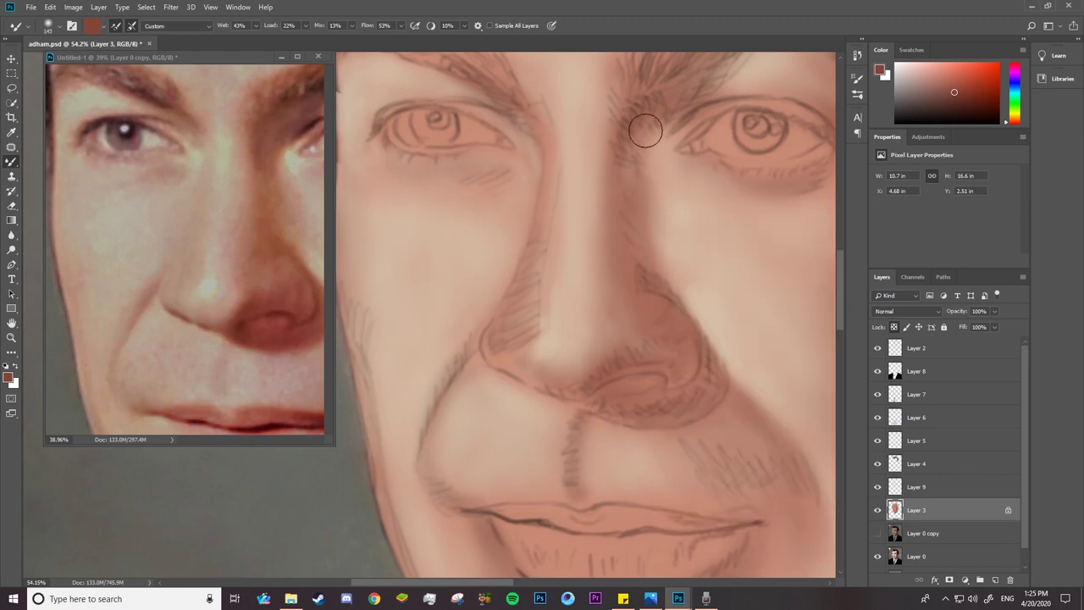
Set up a 130 px Eraser on Layer 9 and zoom out to see more of the painting.
click(902, 489)
key(e)
right_click(518, 347)
key(Escape)
right_click(480, 347)
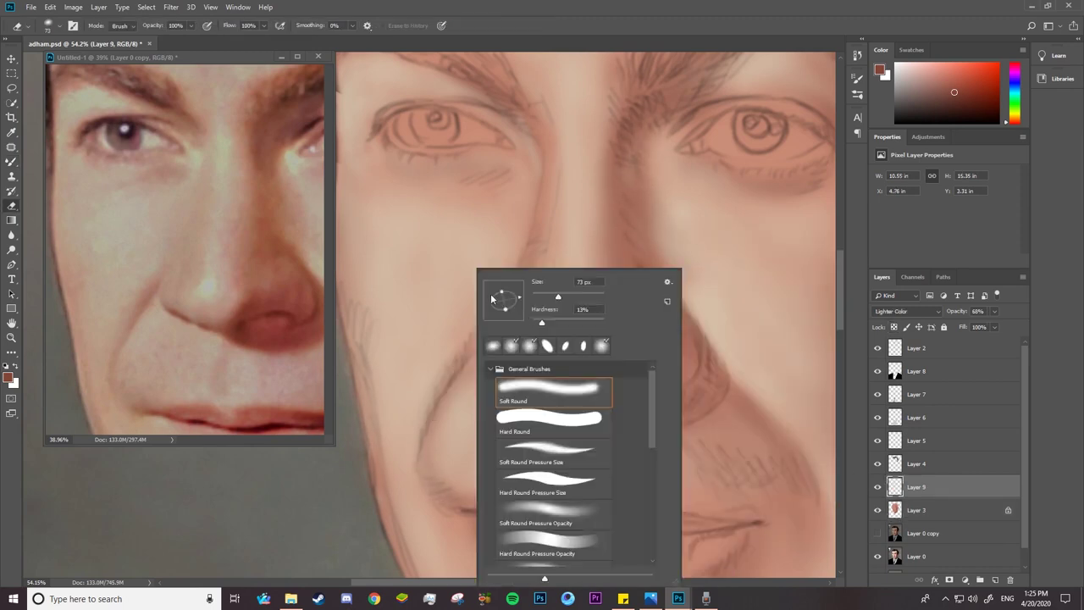
key(Escape)
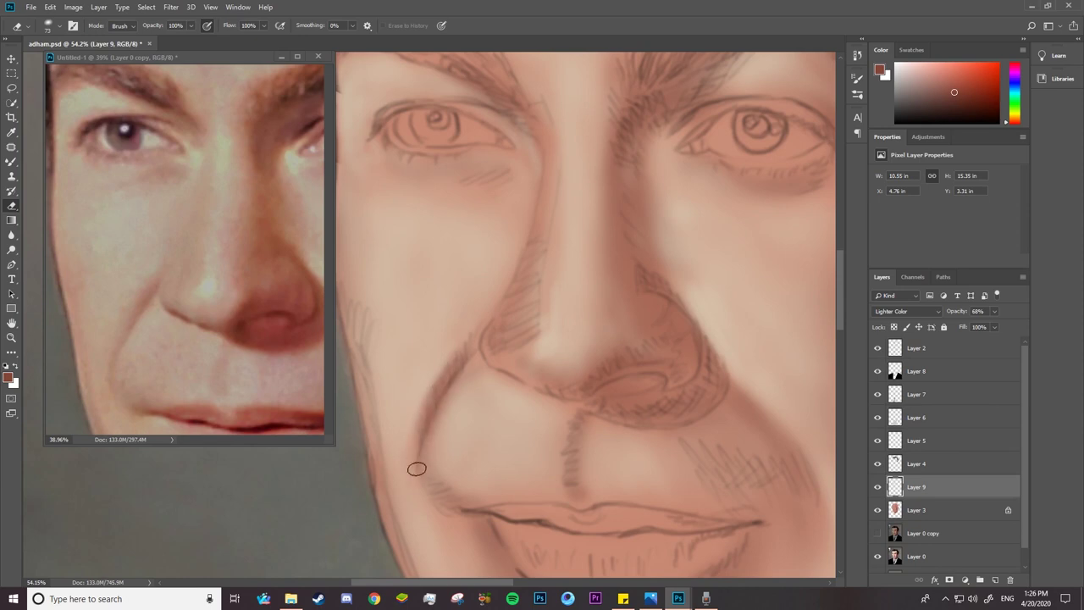
right_click(454, 424)
text(130)
key(Return)
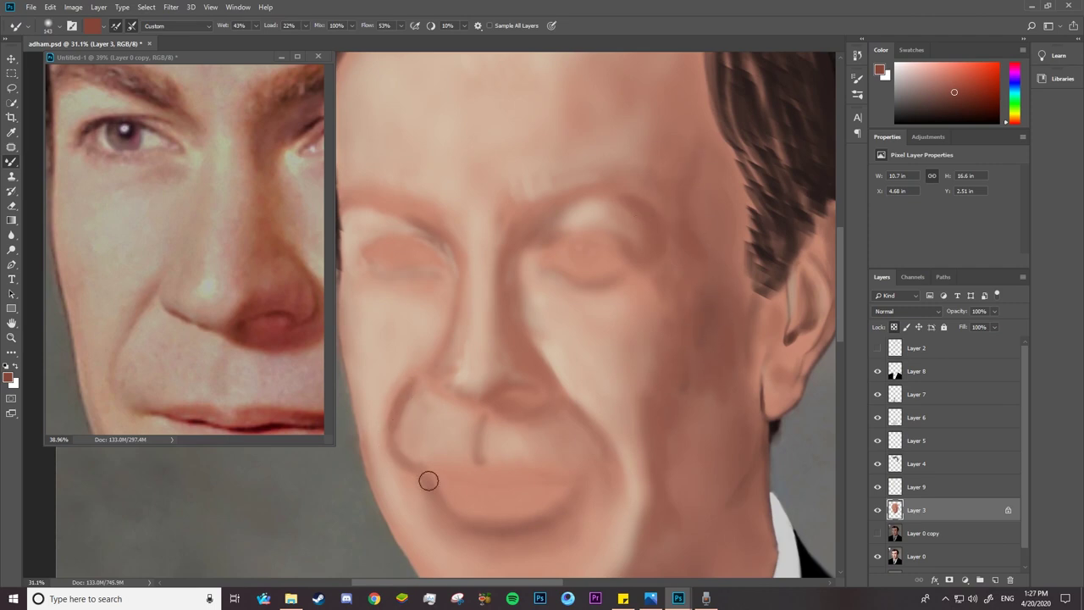
key(z)
drag(711, 434, 680, 434)
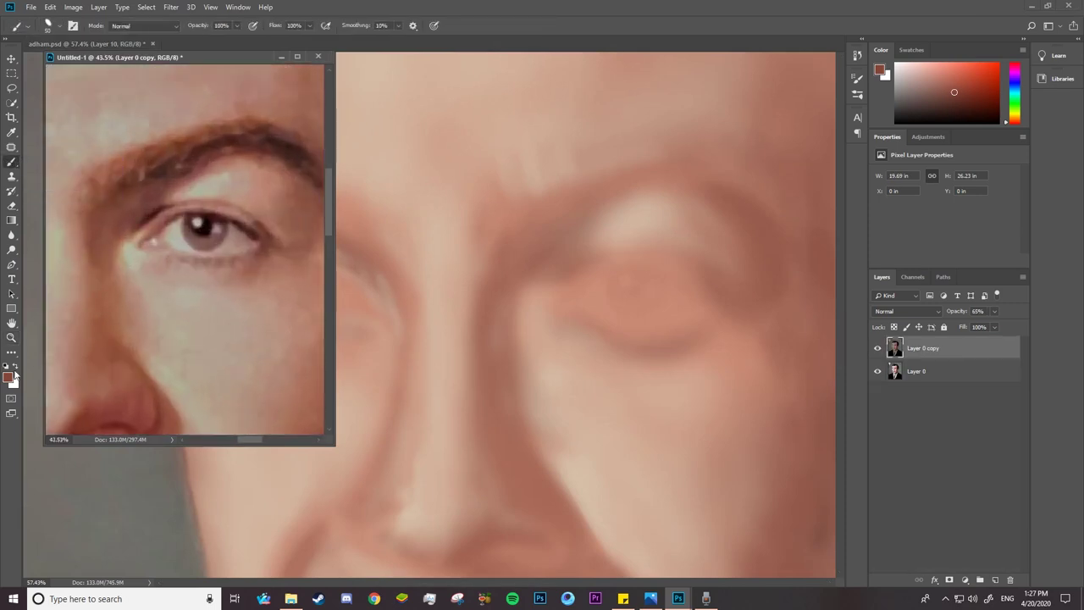
Pick black and trace dark lash lines along the right eye's upper and lower eyelids at 100% zoom.
click(10, 376)
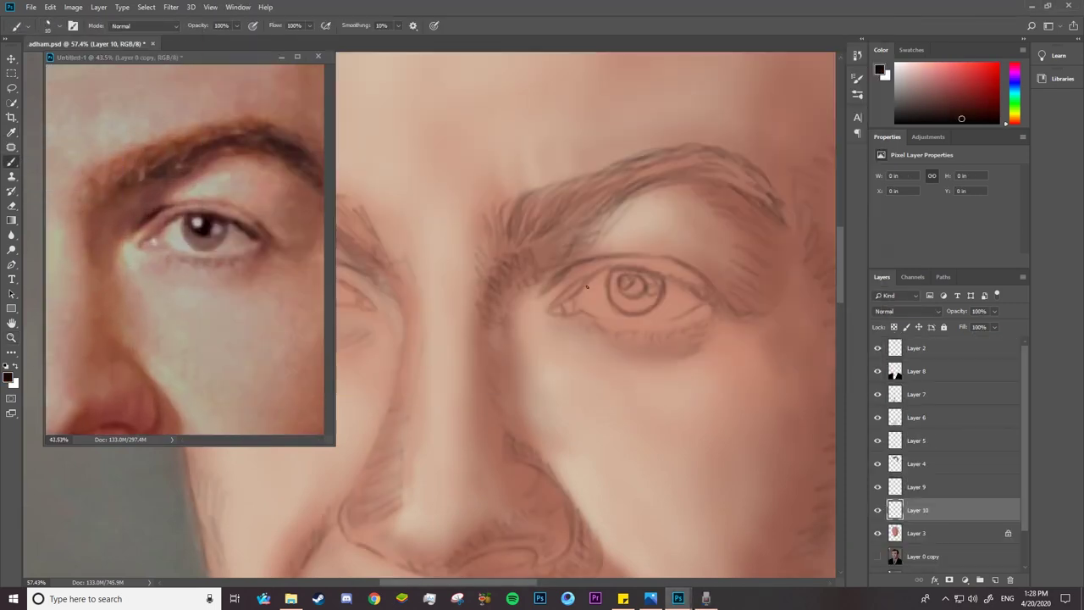
drag(573, 301, 664, 276)
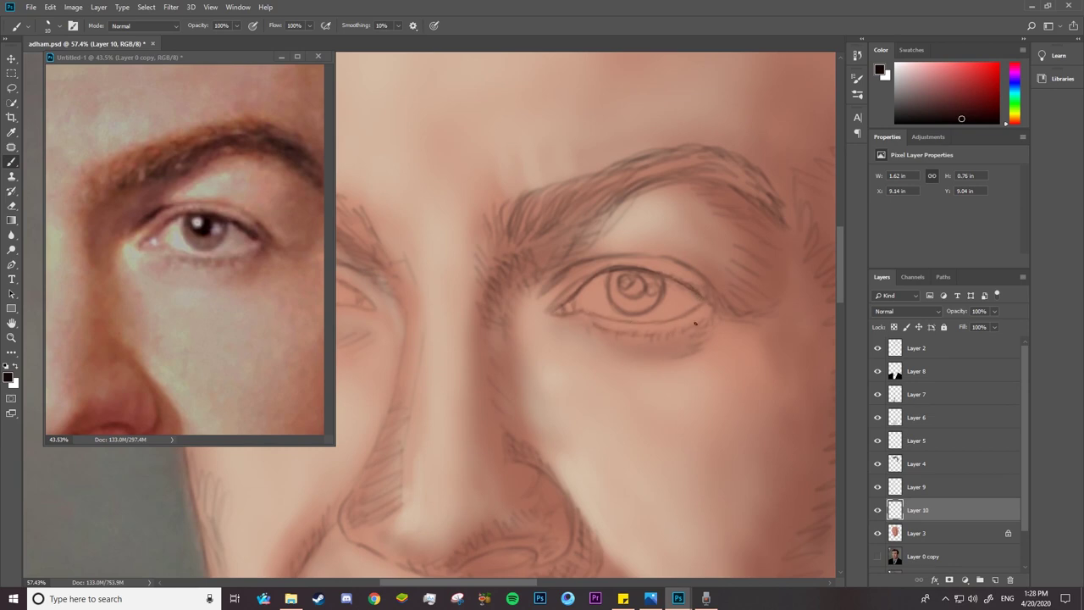
key(ctrl+1)
mouse_move(722, 281)
mouse_down()
mouse_move(623, 238)
mouse_move(501, 273)
mouse_move(542, 241)
mouse_move(715, 277)
mouse_up()
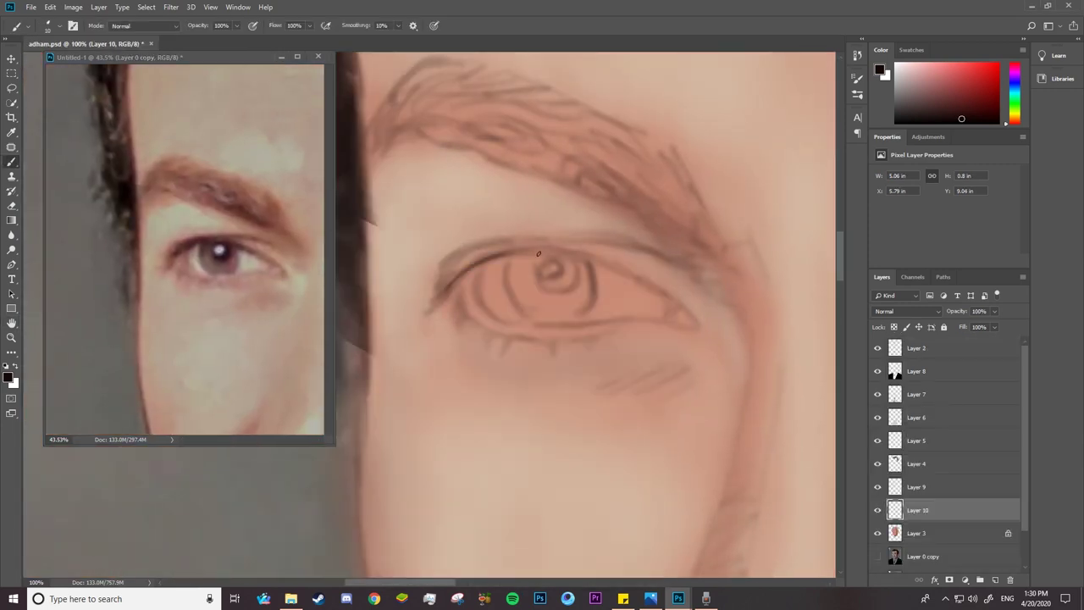
drag(537, 253, 675, 303)
drag(487, 305, 548, 331)
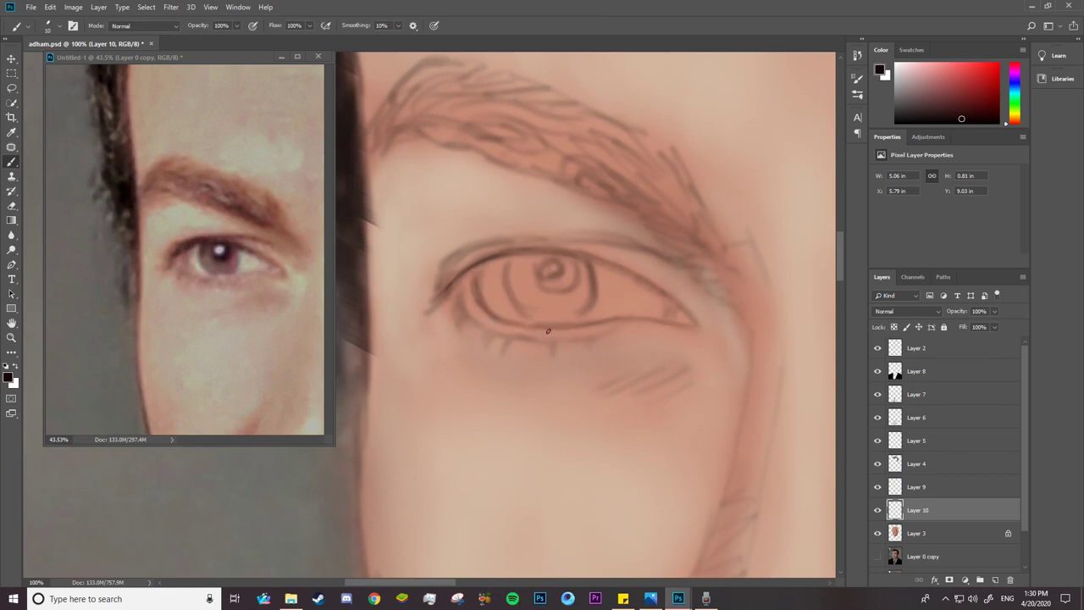
drag(480, 263, 447, 293)
drag(539, 252, 607, 264)
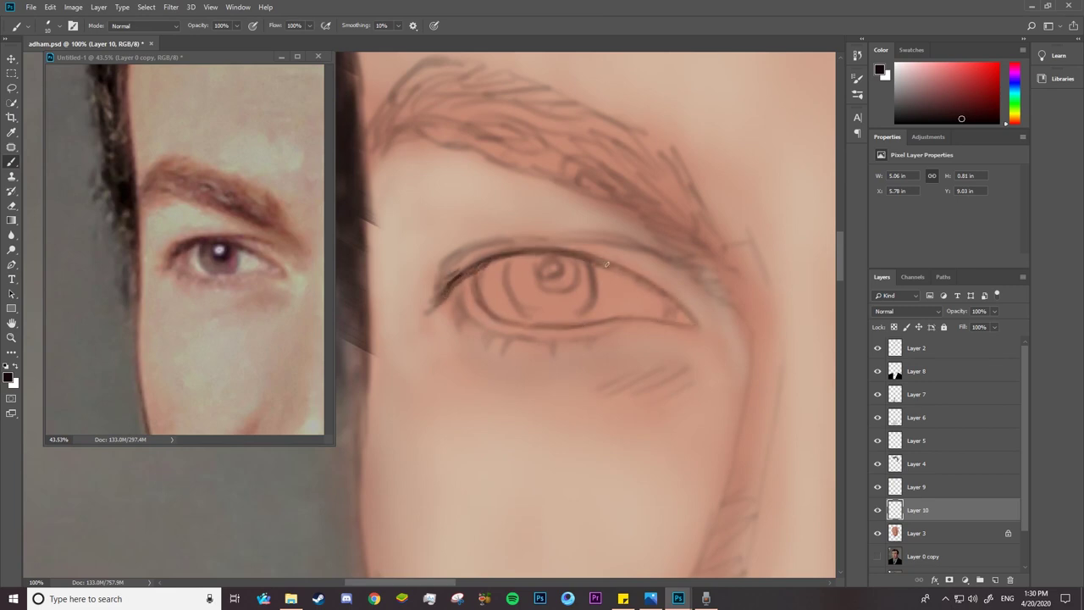
drag(541, 251, 620, 270)
drag(511, 338, 565, 348)
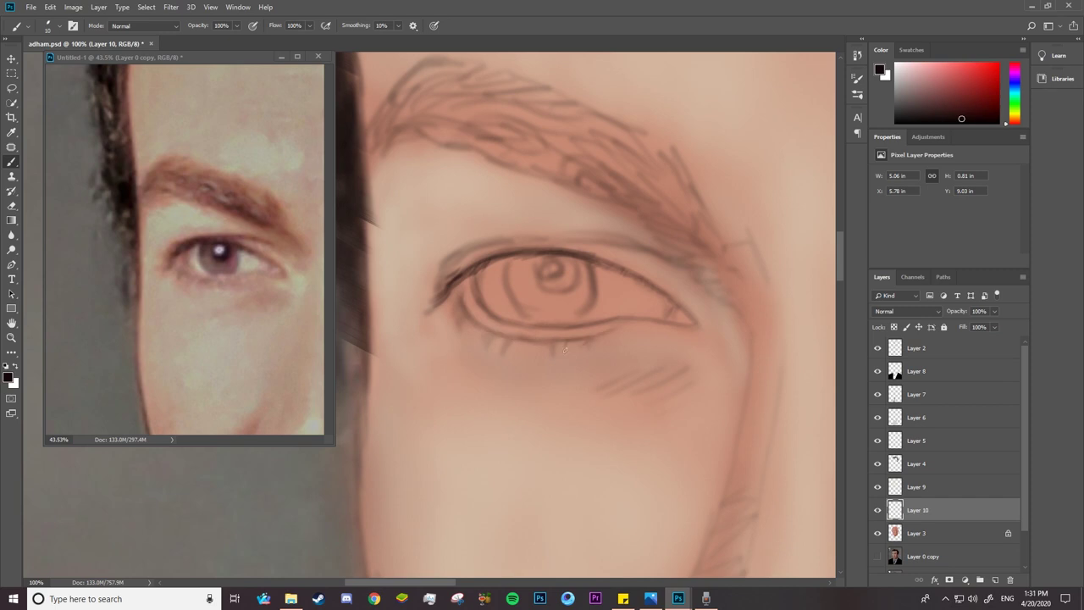
drag(459, 288, 495, 260)
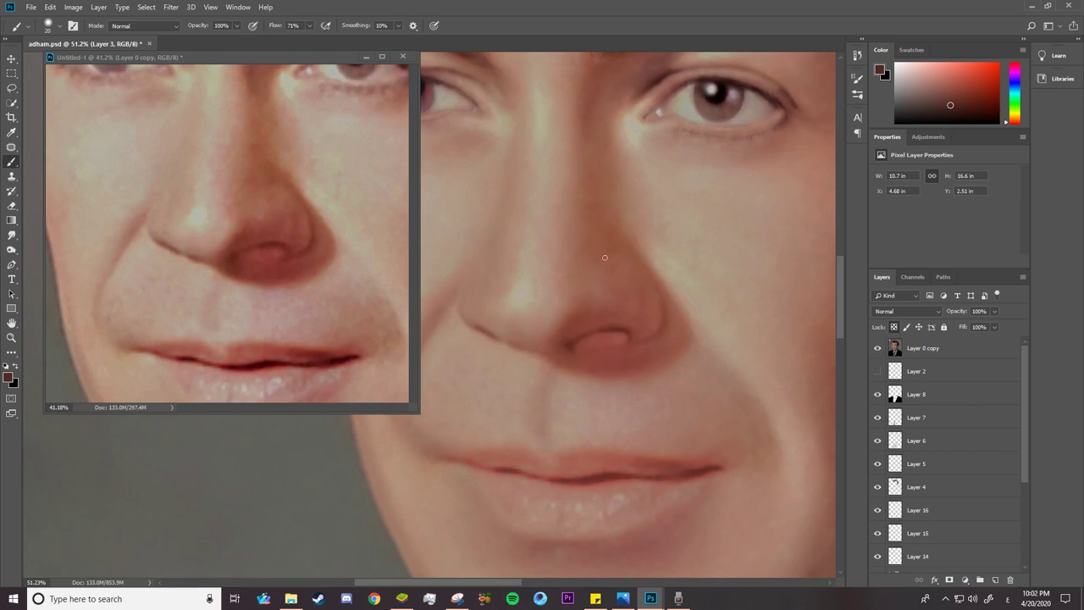
Hide the Layer 0 copy reference and set up a larger, lower-flow Mixer Brush.
key(])
key(ctrl+comma)
key(shift+b)
right_click(618, 254)
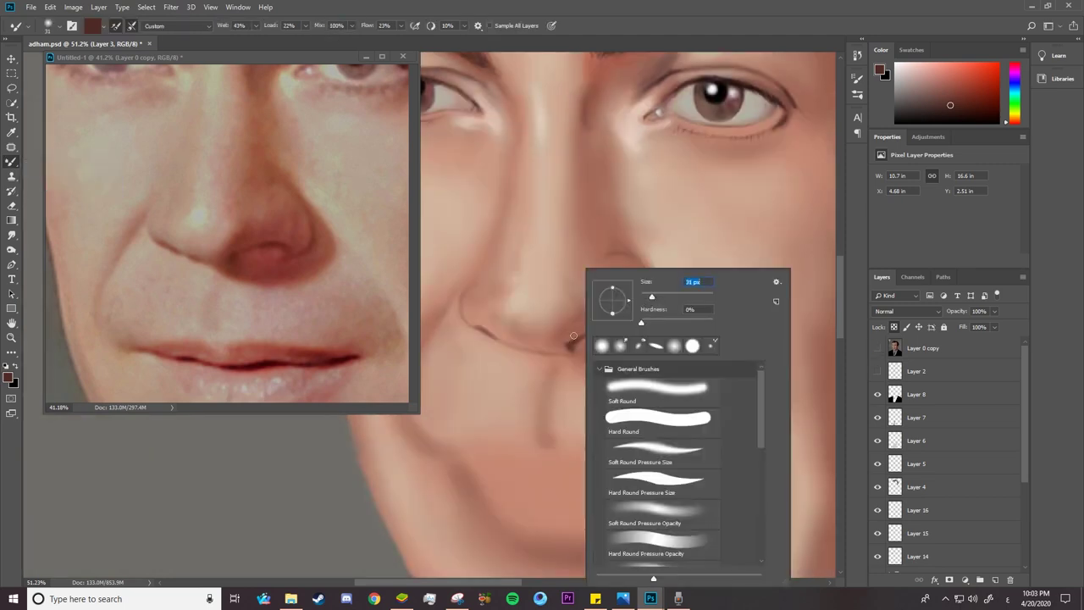
key(Escape)
right_click(601, 251)
key(Escape)
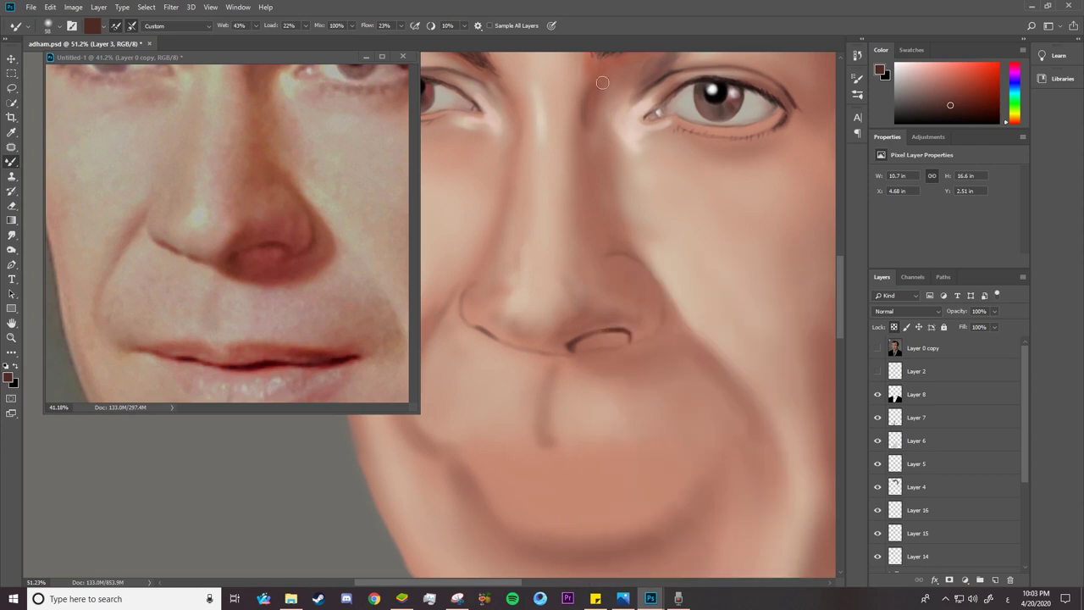
Sample a lighter skin tone, set Mix 34% and Flow 100%, and size the brush for the nostril crease.
alt+click(463, 194)
drag(319, 25, 291, 31)
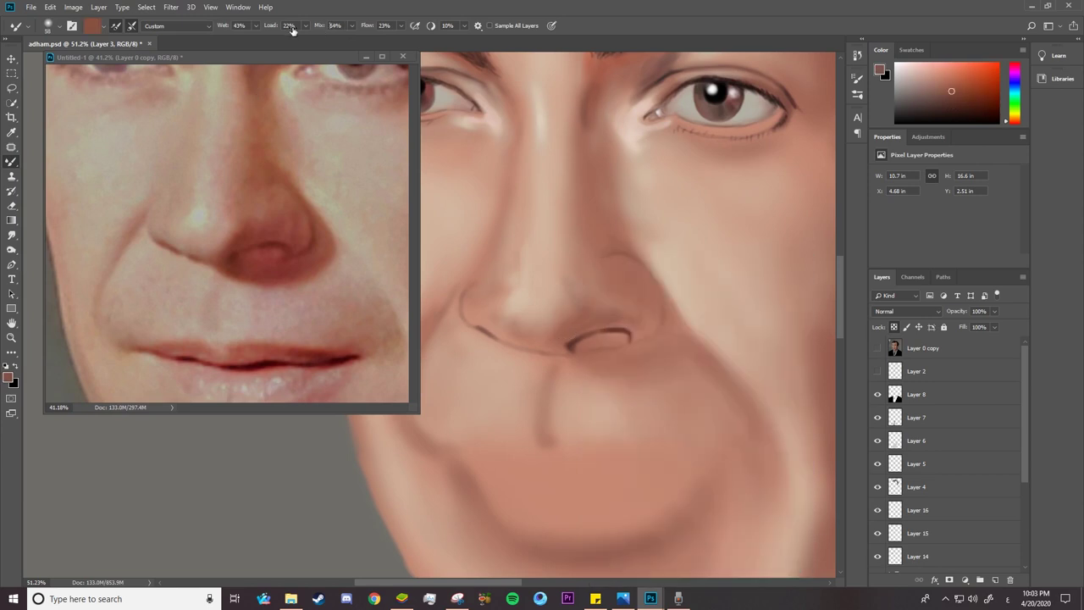
right_click(610, 244)
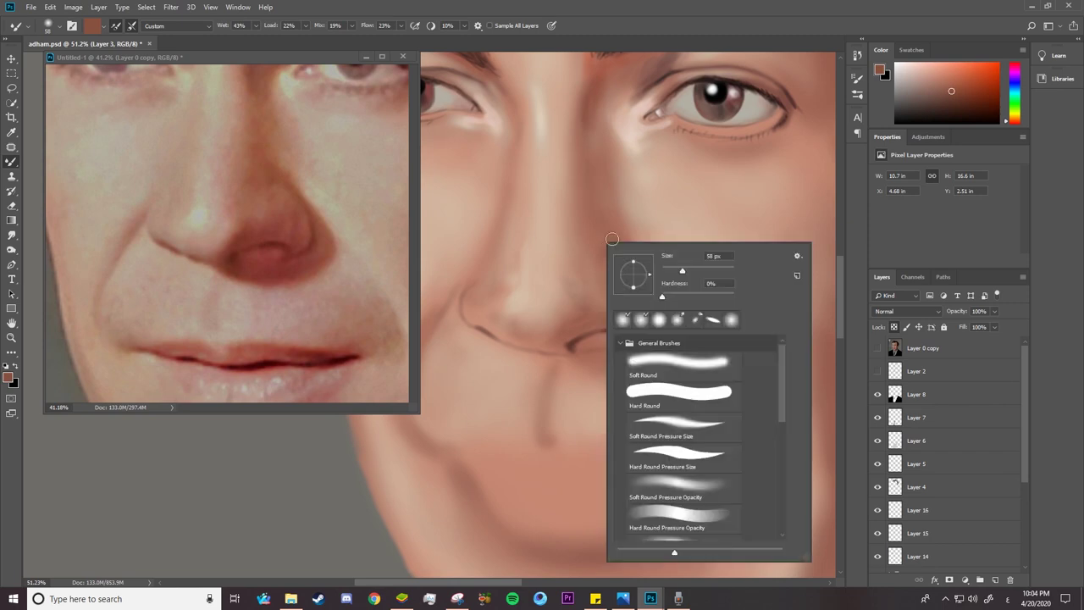
key(Escape)
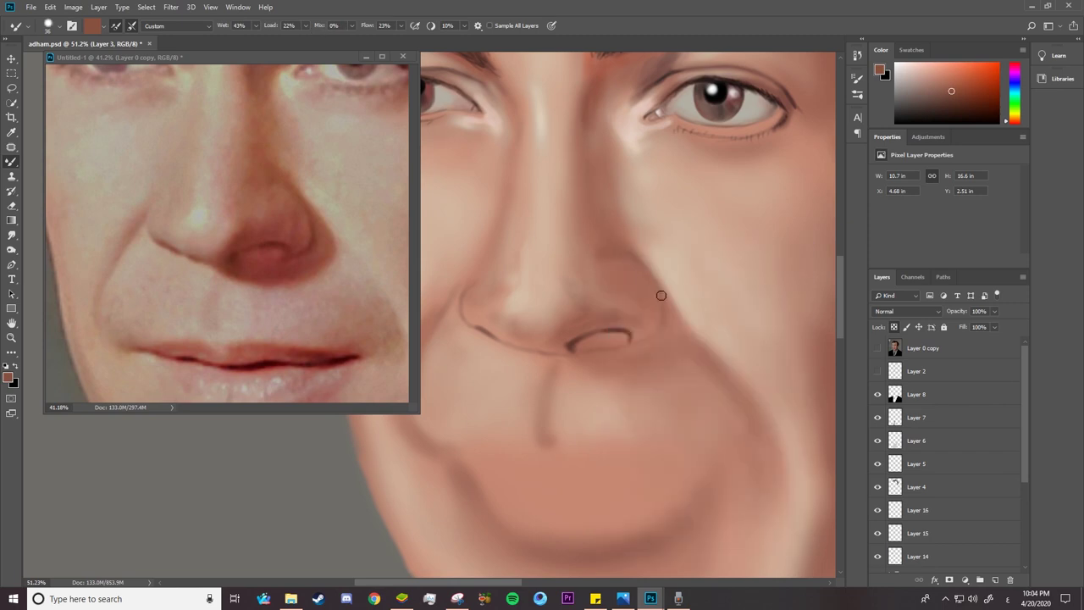
right_click(649, 269)
key(Escape)
key(])
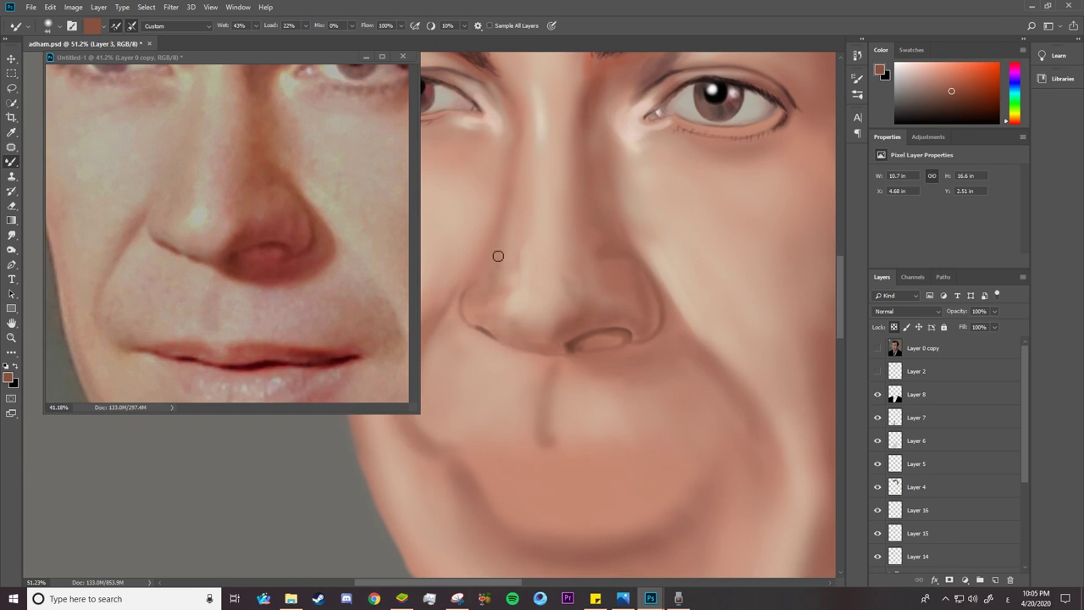
key(bracketleft)
On Layer 19, paint brown shading around the nostril.
drag(1024, 473, 1023, 542)
click(926, 514)
right_click(348, 245)
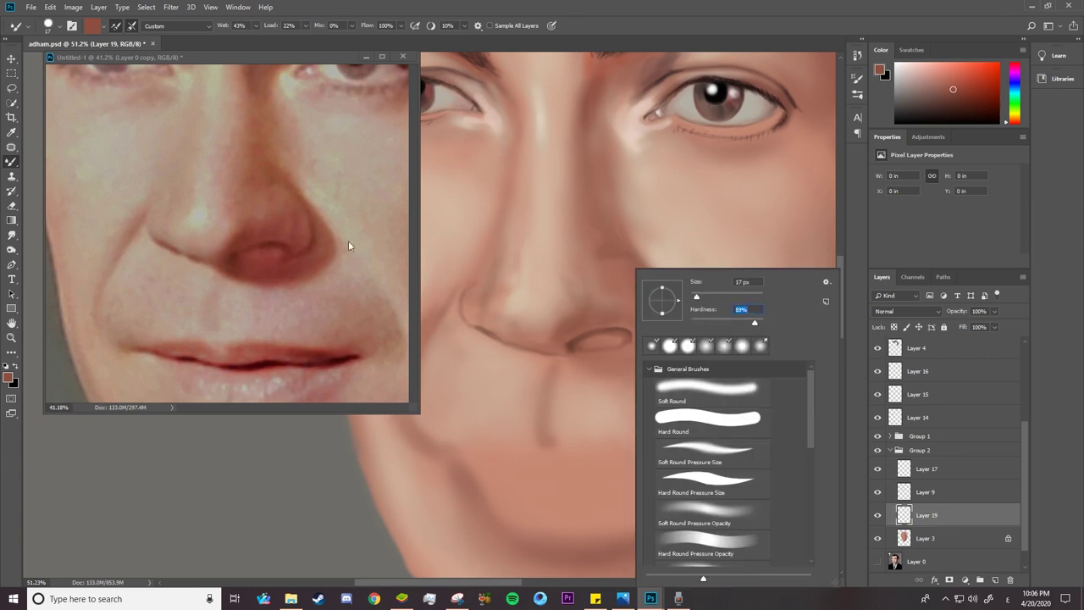
key(Escape)
scroll(941, 466, up, 5)
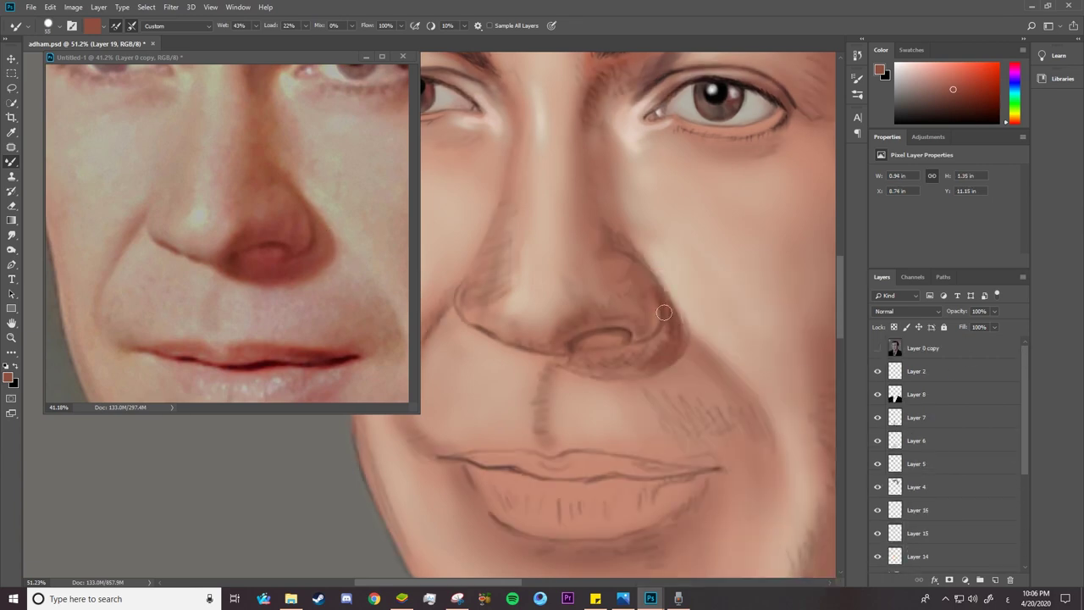
mouse_move(661, 309)
mouse_down()
mouse_move(587, 358)
mouse_move(559, 357)
mouse_move(665, 350)
mouse_up()
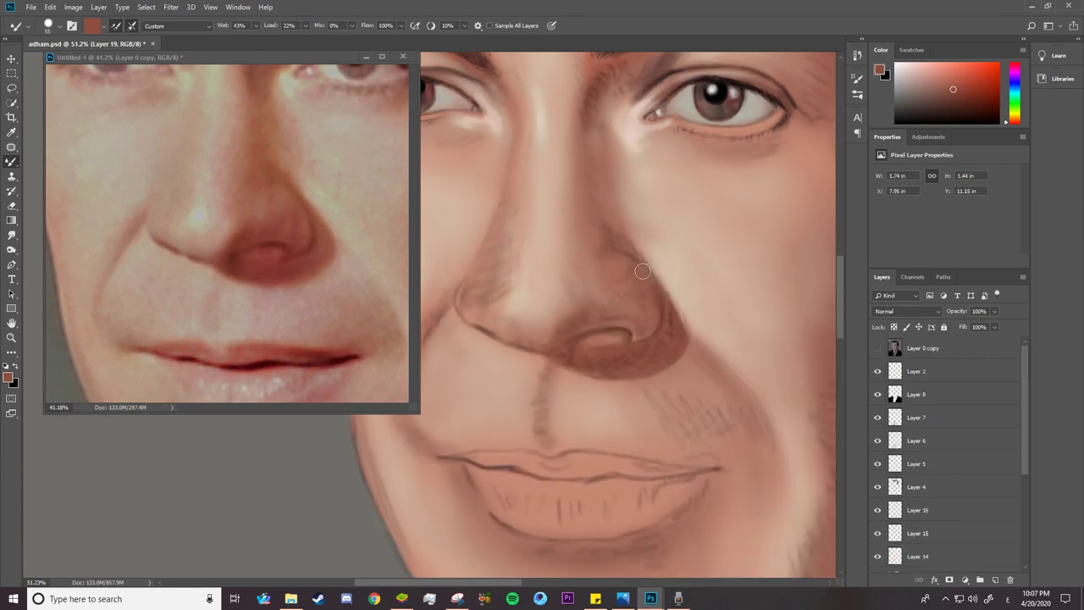
Hide the Layer 2 sketch and set the shading layer to Darker Color at 50% opacity.
click(877, 371)
click(906, 311)
scroll(902, 314, down, 4)
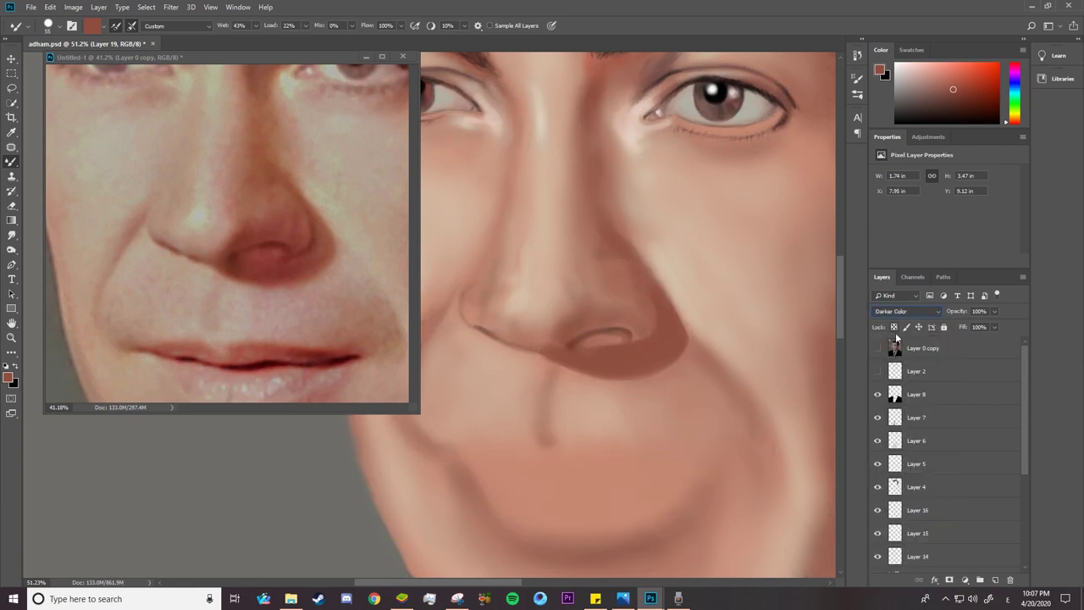
scroll(905, 310, down, 7)
scroll(904, 311, up, 5)
scroll(904, 311, up, 4)
drag(957, 311, 922, 310)
Switch to the Burn tool with brush size 51 and zoom the view.
key(o)
right_click(658, 269)
key(Escape)
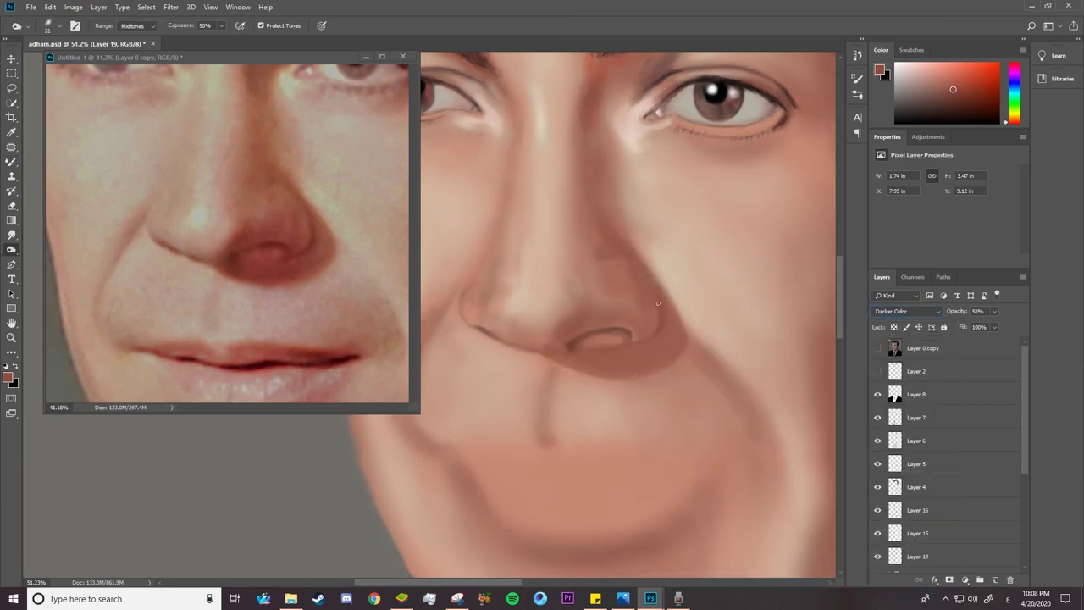
right_click(656, 293)
key(Escape)
key(z)
mouse_move(616, 368)
mouse_down()
mouse_move(542, 369)
mouse_move(661, 381)
mouse_up()
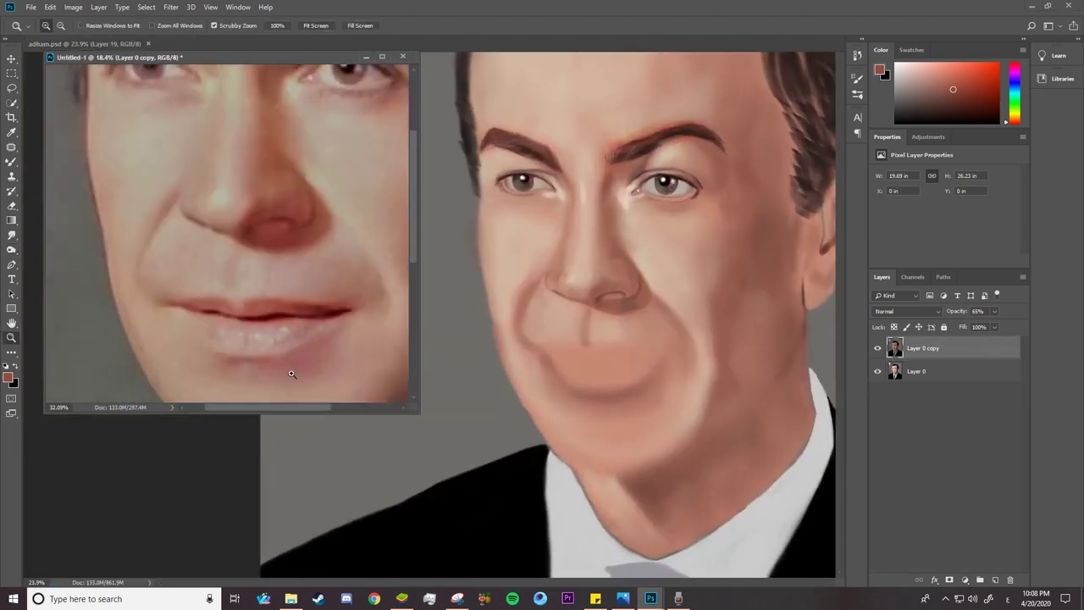
On a new layer, shade the upper and lower lips with a darker rose tone.
scroll(1025, 501, down, 5)
scroll(1024, 501, up, 5)
key(b)
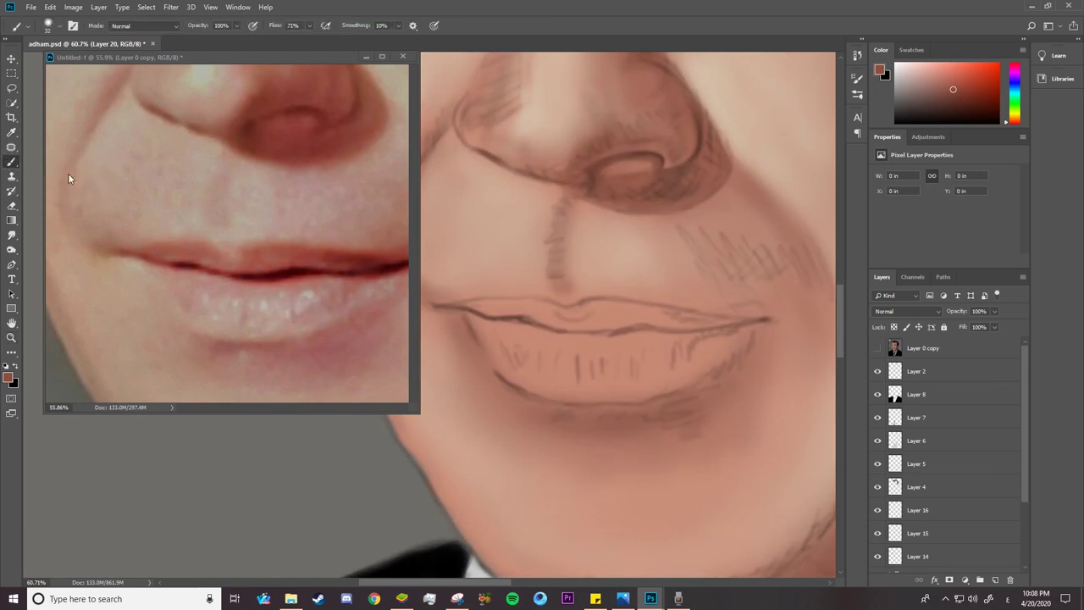
right_click(604, 336)
click(575, 328)
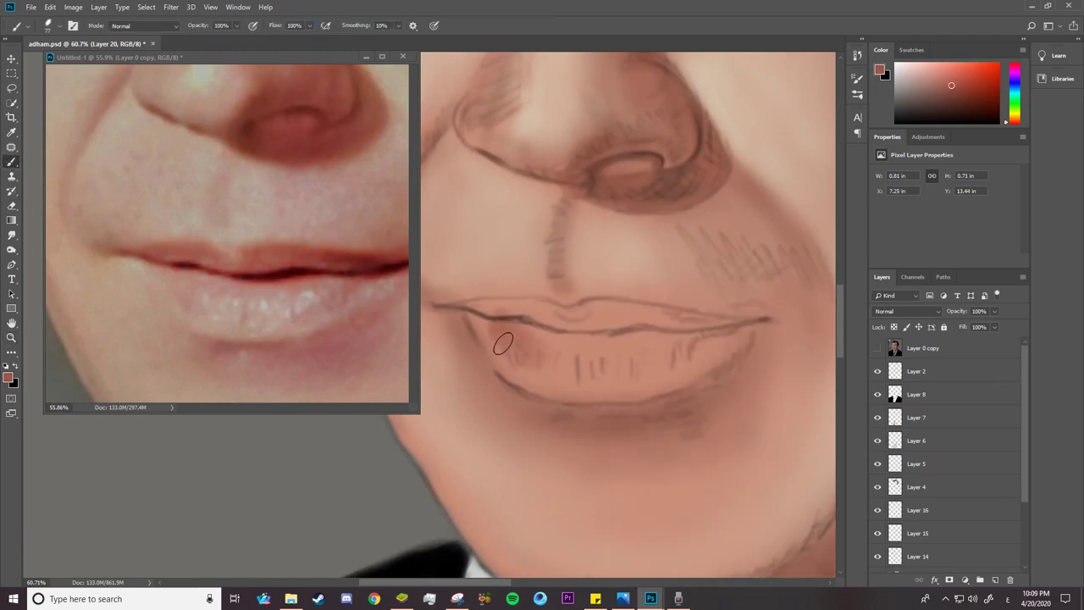
mouse_move(492, 347)
mouse_down()
mouse_move(582, 315)
mouse_move(686, 326)
mouse_up()
mouse_move(576, 313)
mouse_down()
mouse_move(720, 322)
mouse_move(609, 339)
mouse_up()
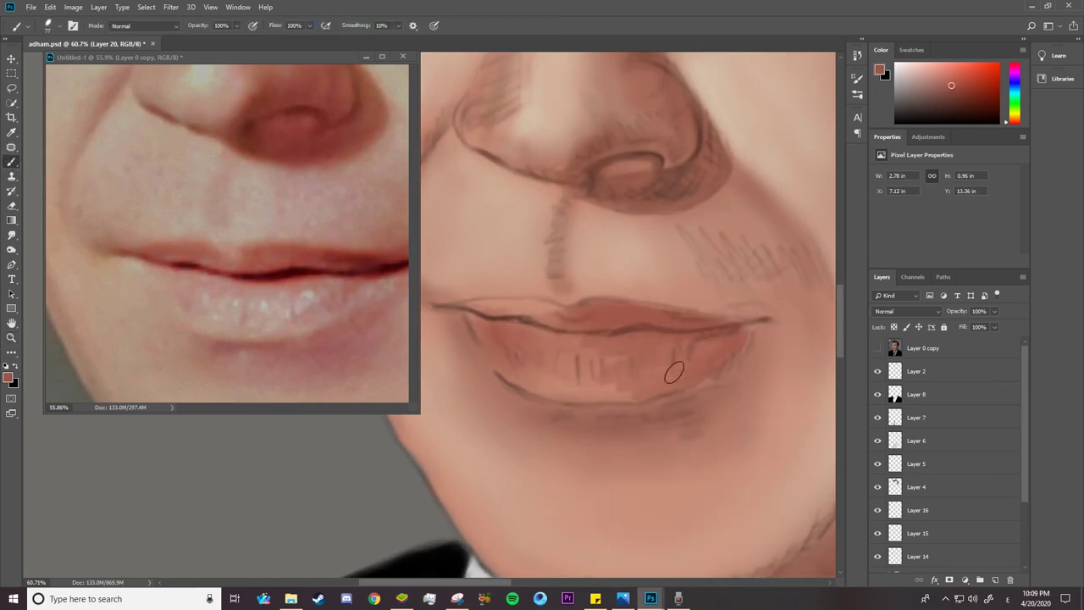
Deepen both lips' shading and add a short stroke at the left lip corner.
mouse_move(728, 347)
mouse_down()
mouse_move(537, 375)
mouse_move(627, 373)
mouse_up()
drag(479, 318, 674, 305)
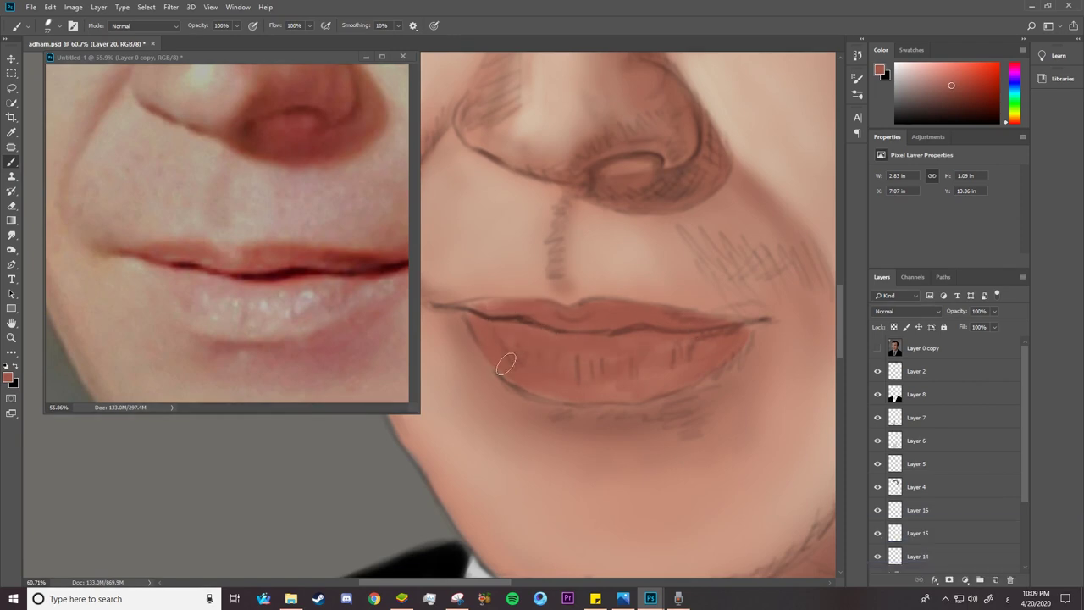
drag(517, 347, 575, 330)
scroll(575, 330, up, 3)
right_click(555, 271)
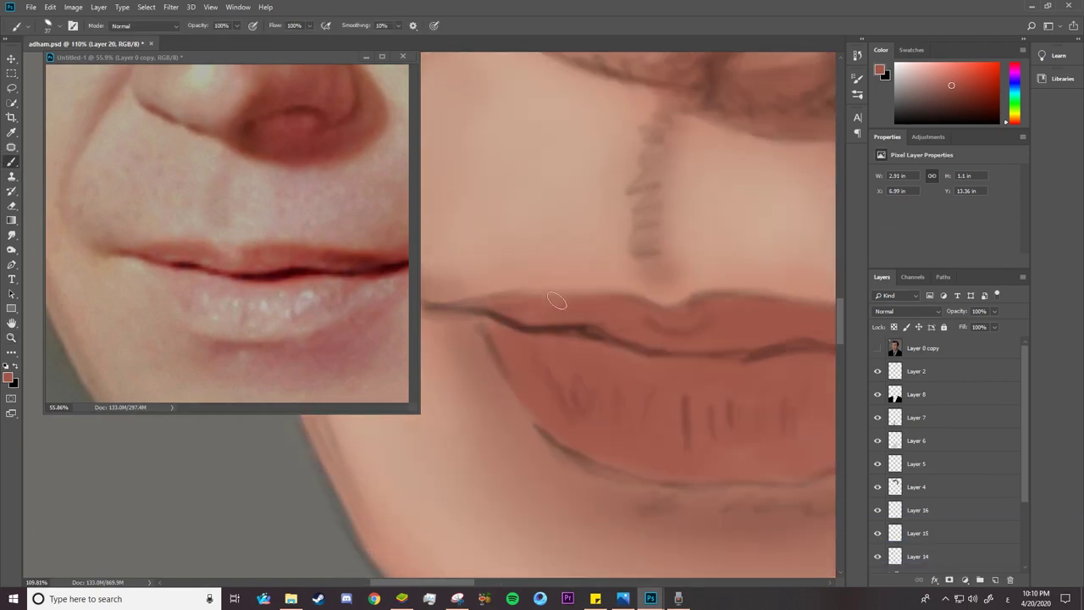
right_click(527, 268)
drag(449, 305, 489, 307)
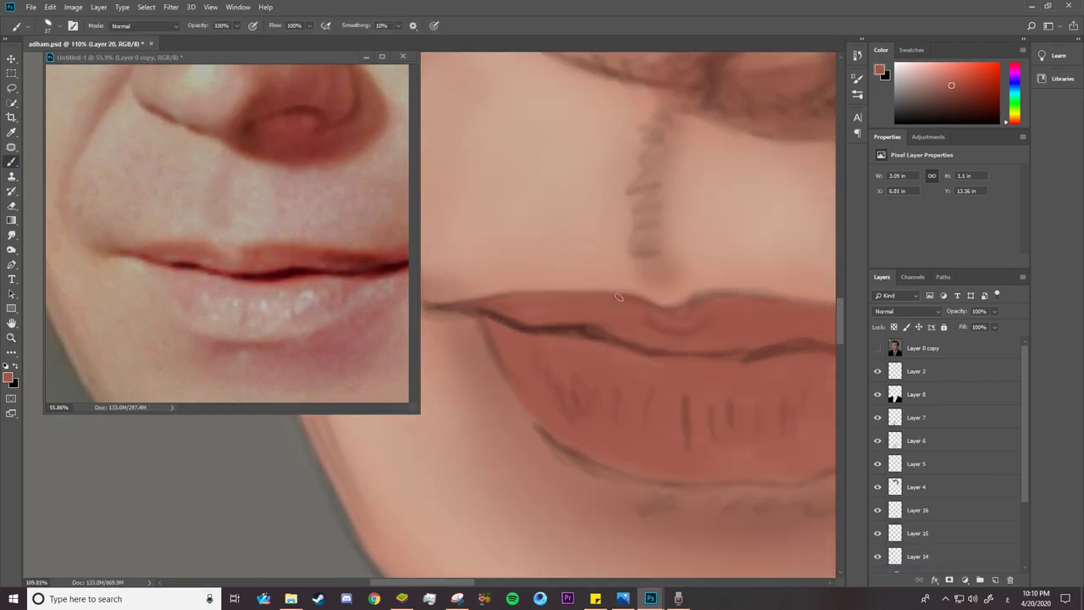
With the canvas flipped, sample a lighter lip colour and paint light strokes on the lower lip.
key(ctrl+shift+h)
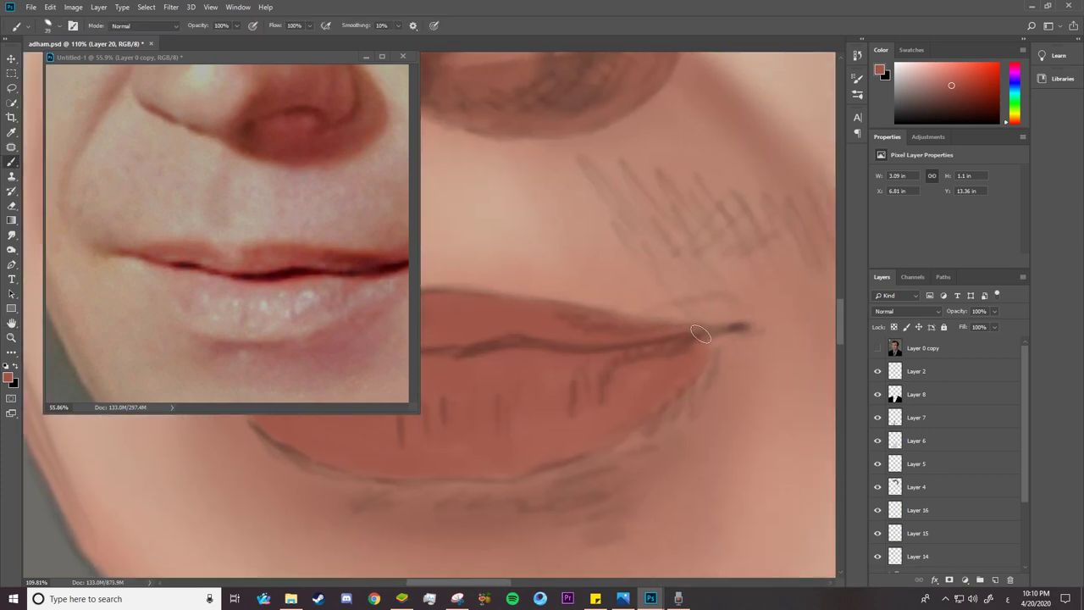
right_click(649, 364)
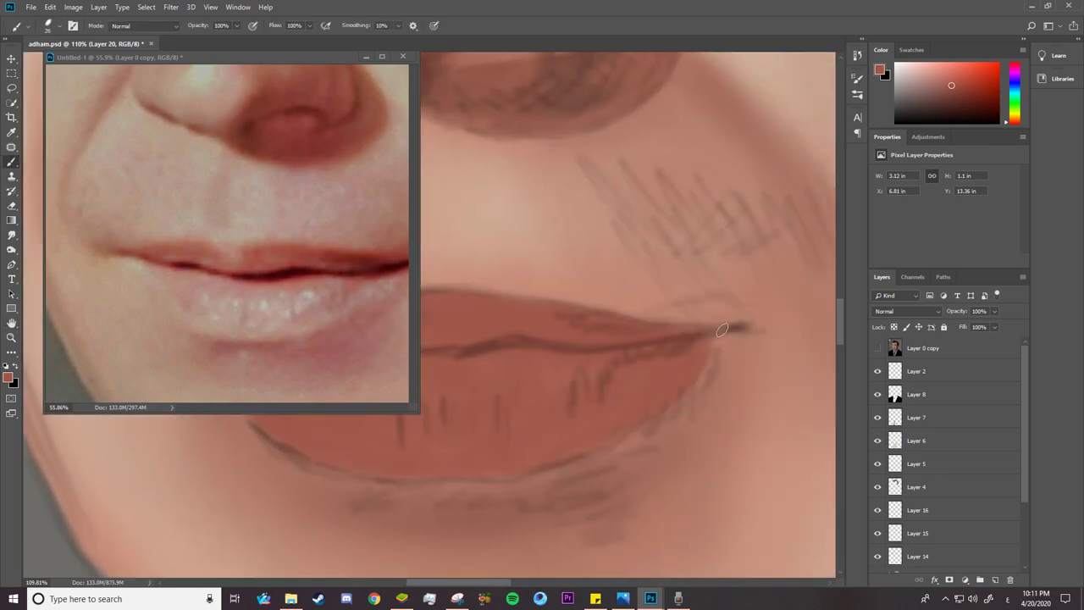
alt+click(275, 294)
drag(580, 425, 585, 415)
key(ctrl+shift+h)
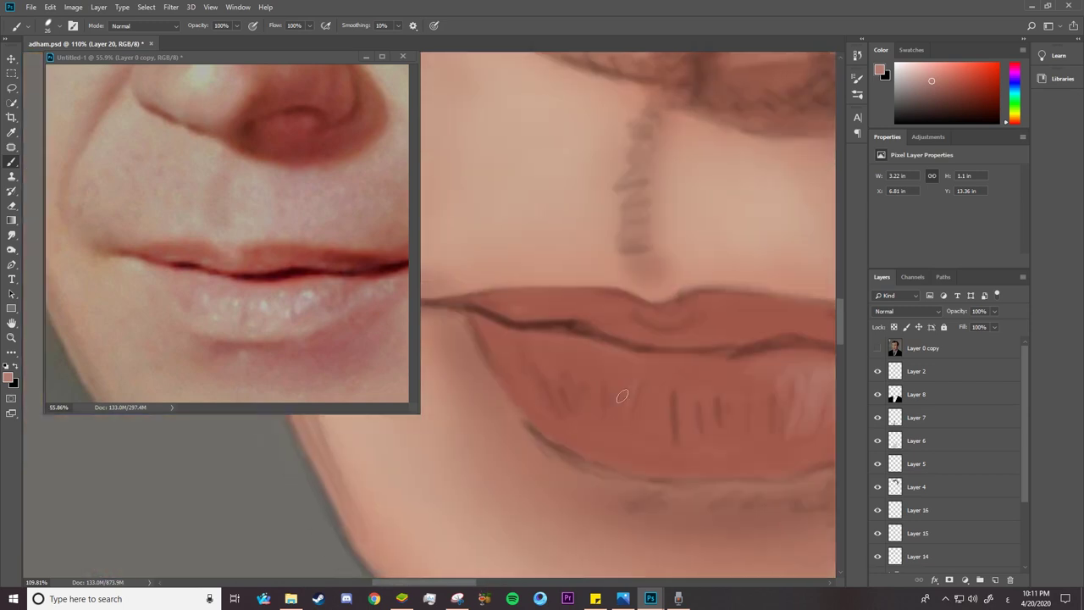
Add light vertical texture strokes across the lower lip and along the upper lip.
drag(733, 391, 730, 434)
drag(646, 374, 644, 456)
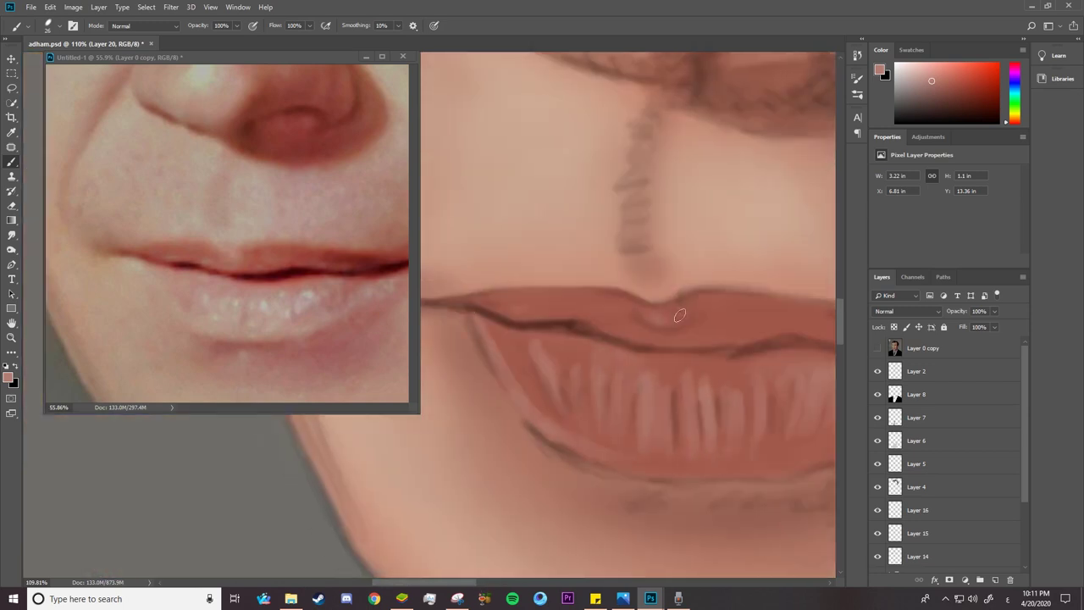
drag(584, 313, 618, 332)
drag(762, 343, 691, 337)
drag(737, 309, 742, 329)
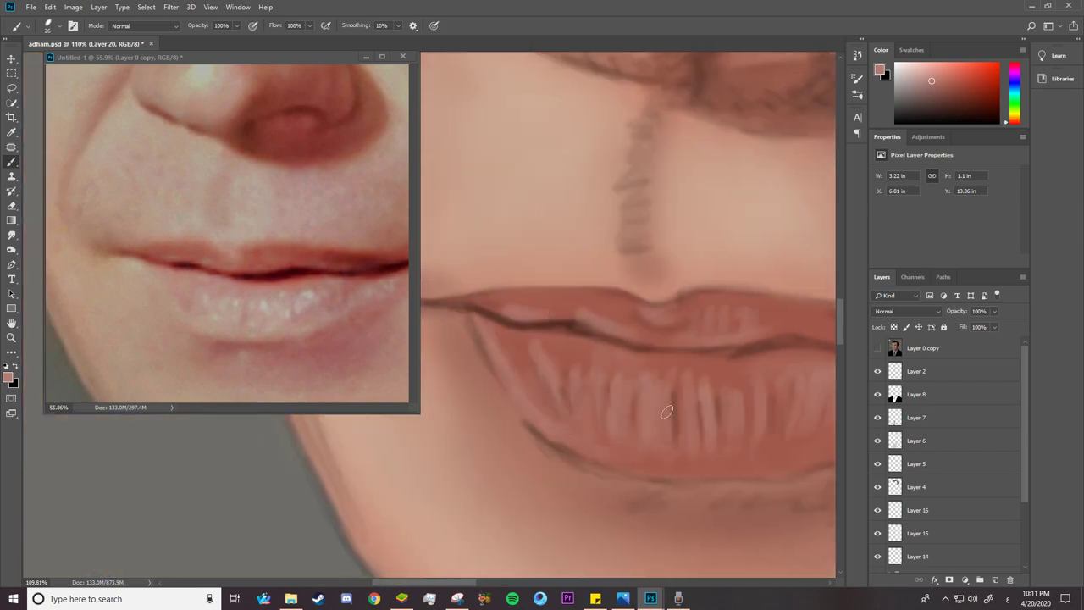
key(])
key(])
key(])
key(ctrl+shift+h)
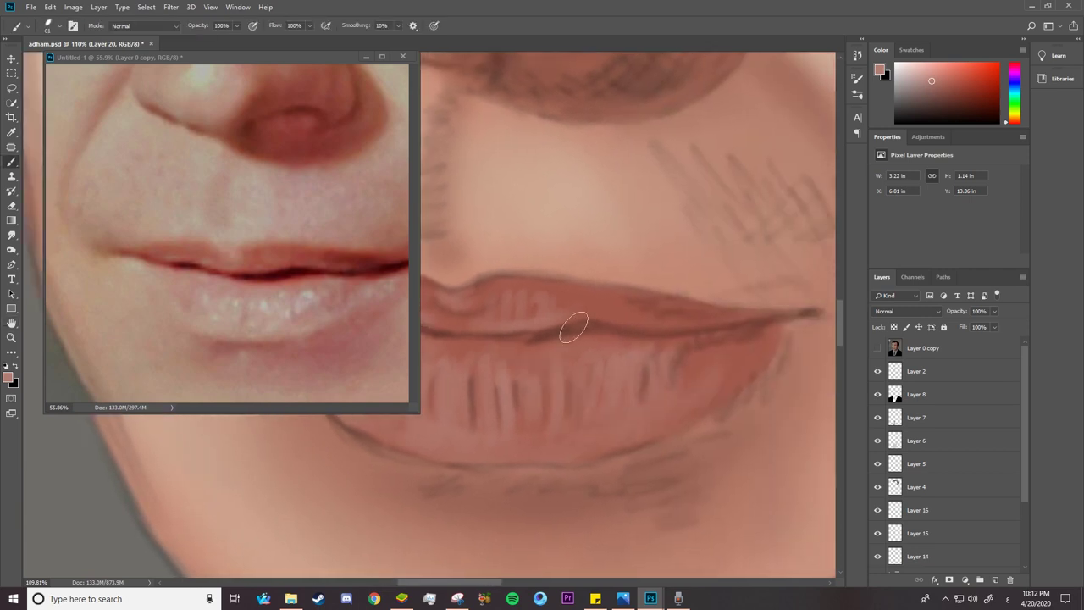
Pick a darker red and add a new layer with a small brush for lip lines.
alt+click(678, 358)
key(ctrl+shift+alt+n)
right_click(725, 327)
key(Escape)
Paint a dark line along the lip crease, carrying it into the left corner.
right_click(589, 333)
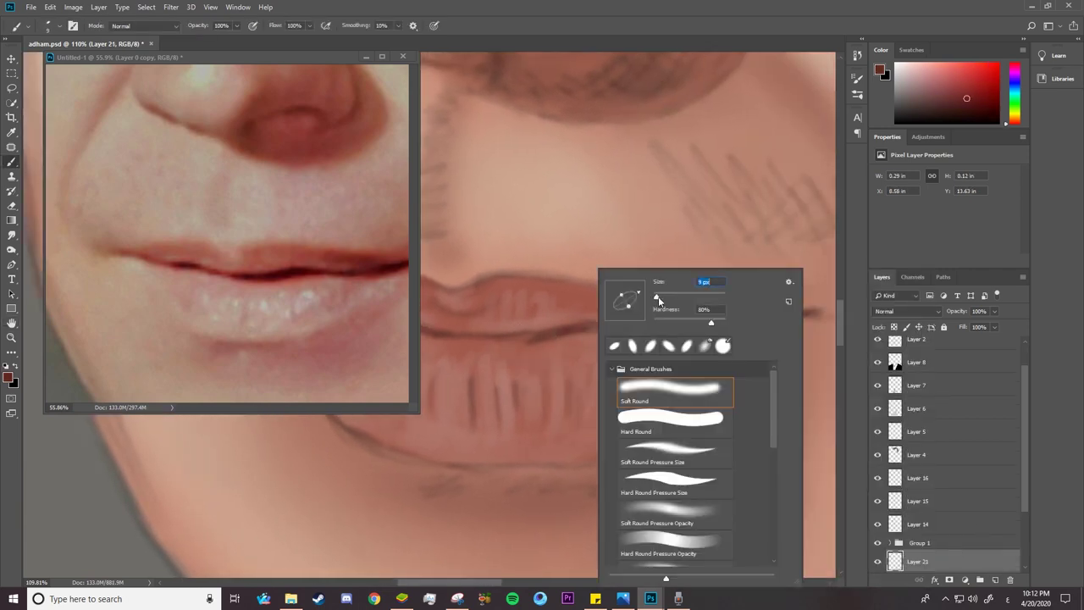
key(Escape)
drag(583, 330, 808, 314)
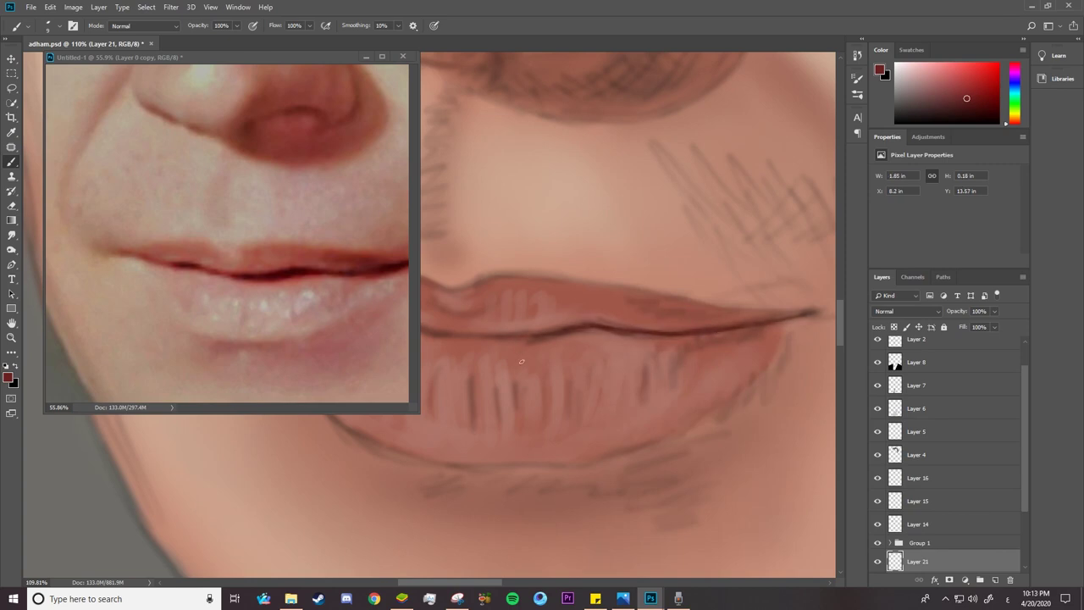
scroll(521, 362, left, 3)
drag(461, 311, 543, 334)
drag(430, 296, 528, 323)
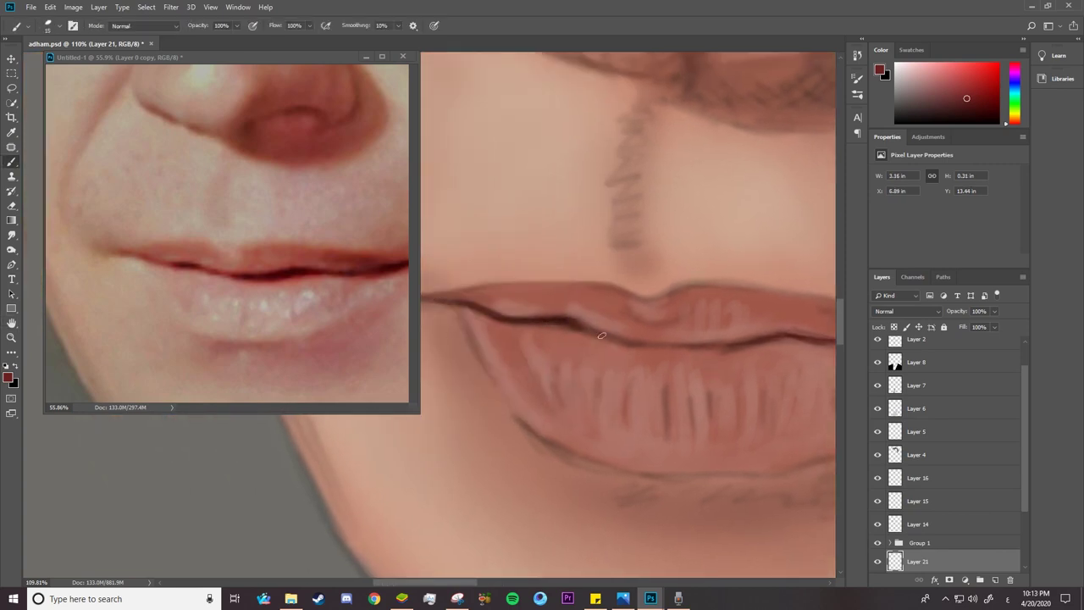
Darken the lower lip line and shade beneath the lower lip.
mouse_move(802, 337)
mouse_down()
mouse_move(683, 347)
mouse_move(777, 343)
mouse_up()
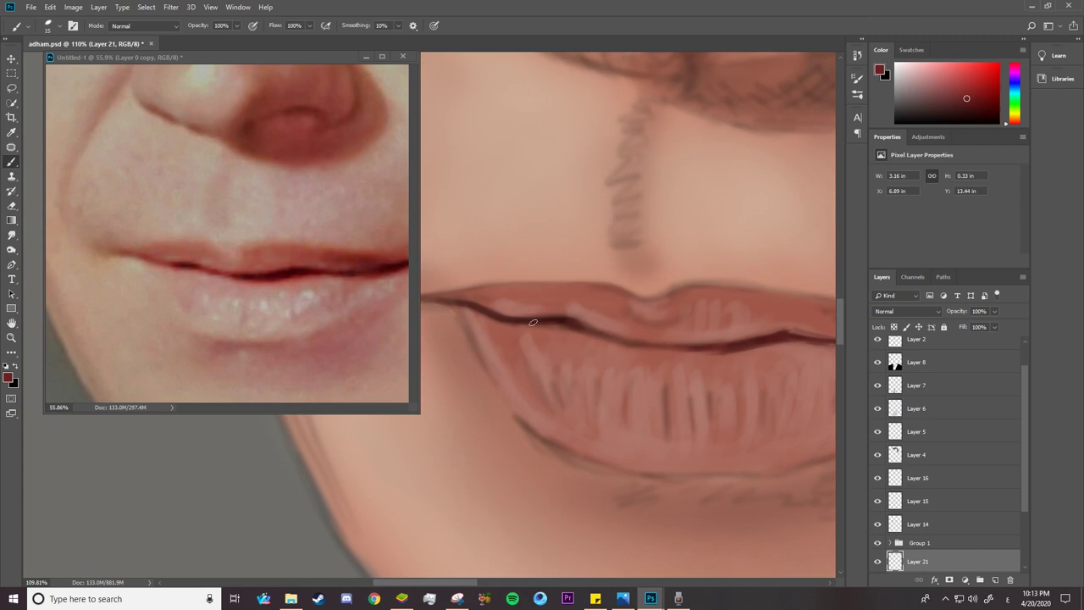
scroll(533, 323, down, 3)
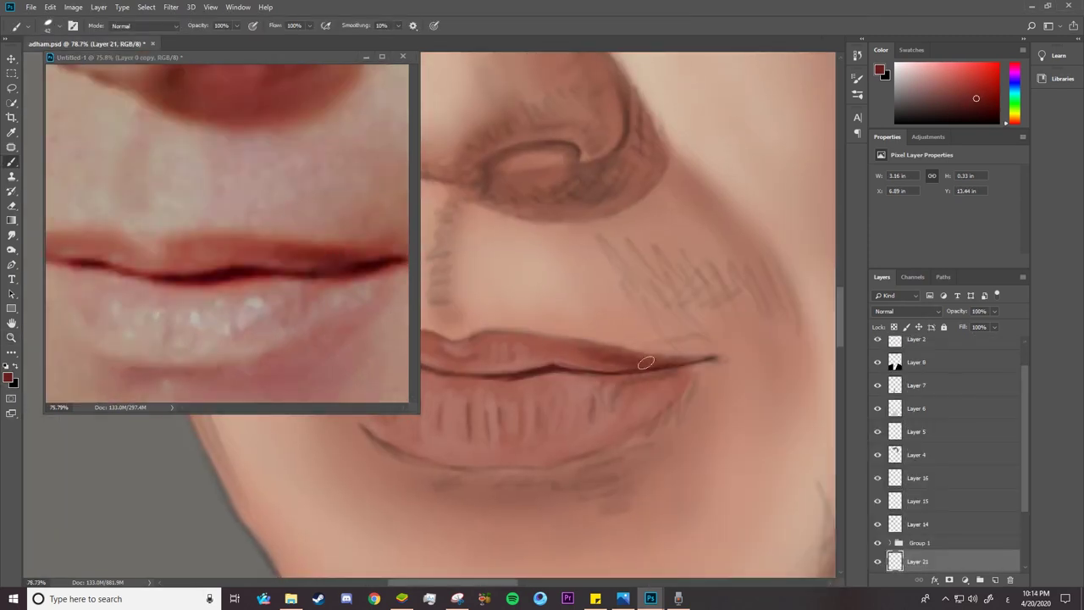
mouse_move(646, 363)
mouse_down()
mouse_move(690, 366)
mouse_move(628, 393)
mouse_move(785, 432)
mouse_up()
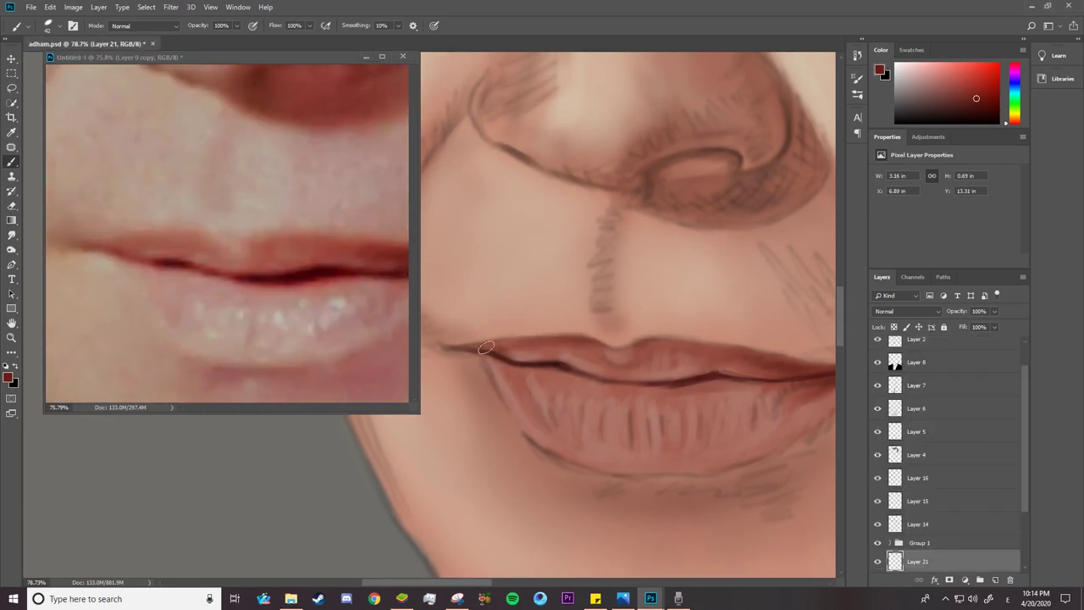
drag(508, 359, 489, 352)
scroll(517, 354, down, 2)
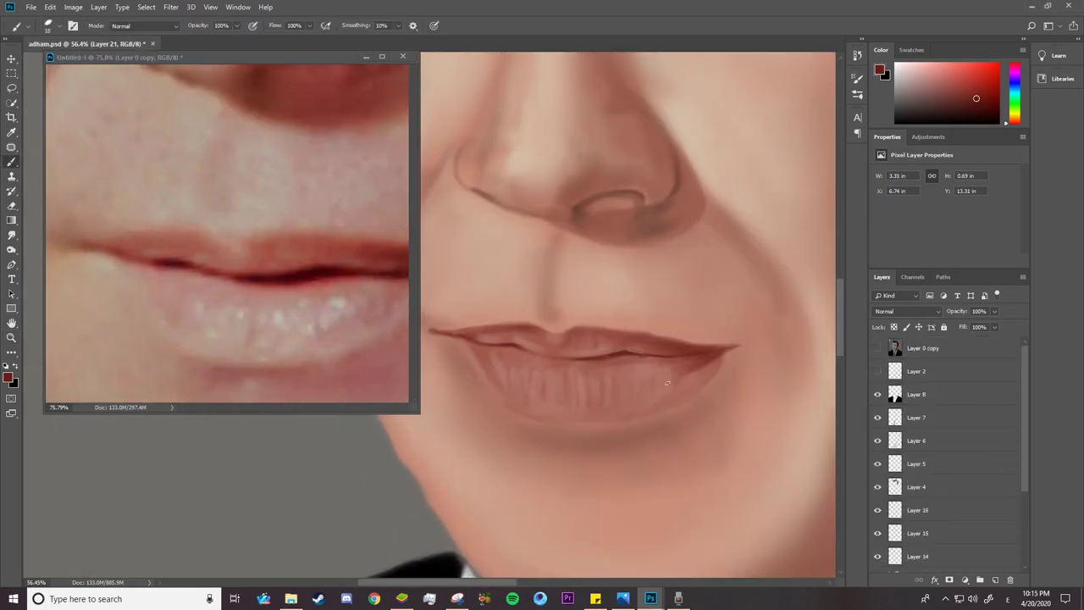
drag(690, 376, 627, 386)
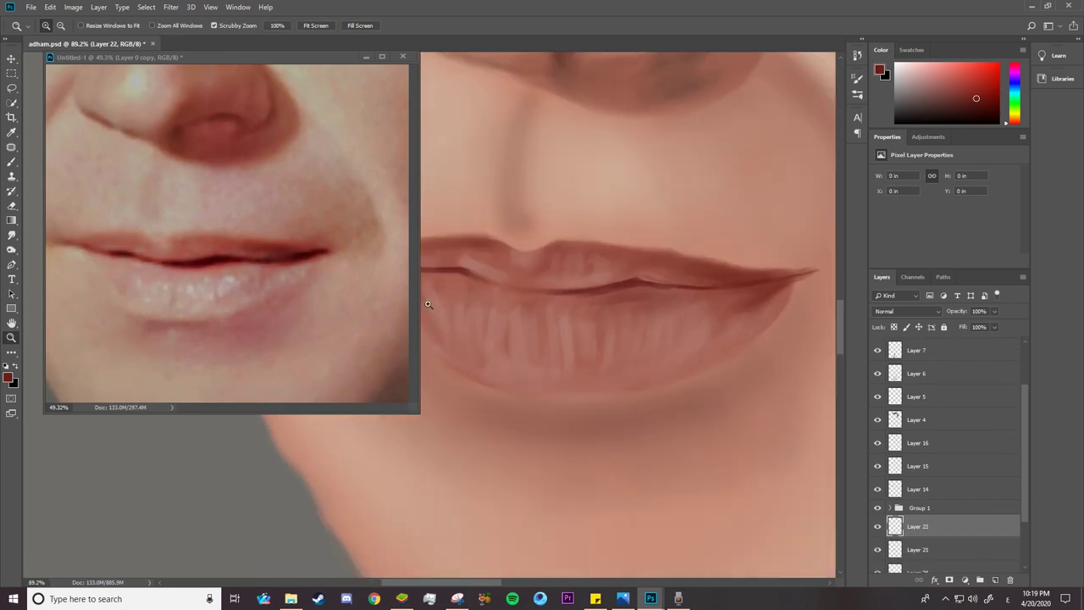
Reset to default colours and make white the brush painting colour.
key(b)
key(d)
key(x)
click(140, 26)
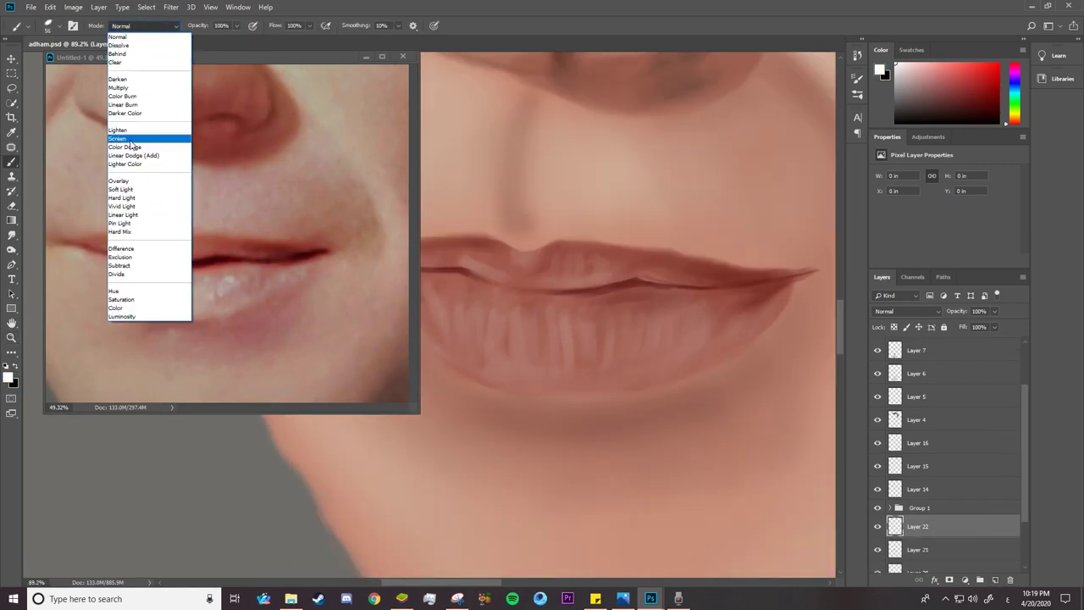
Set the brush to Screen blending and select the Layer 0 copy layer.
click(132, 140)
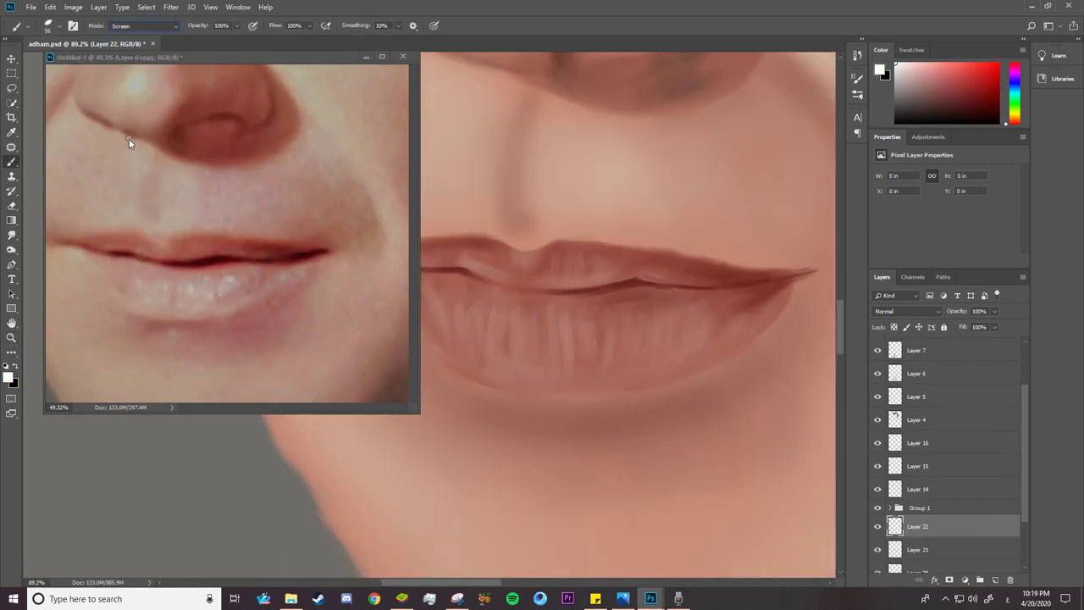
right_click(648, 343)
click(52, 27)
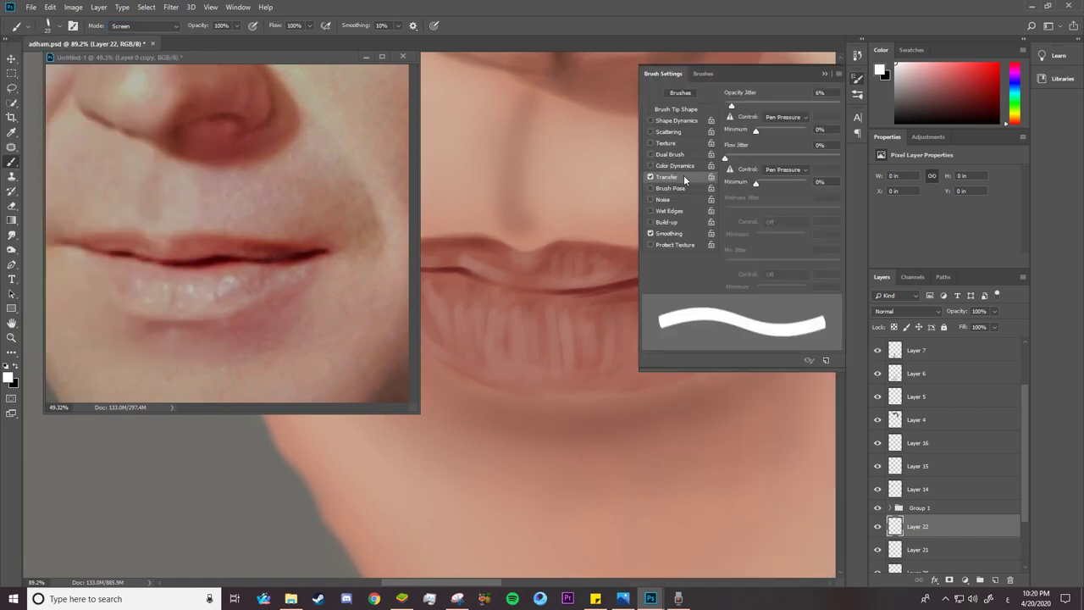
click(640, 311)
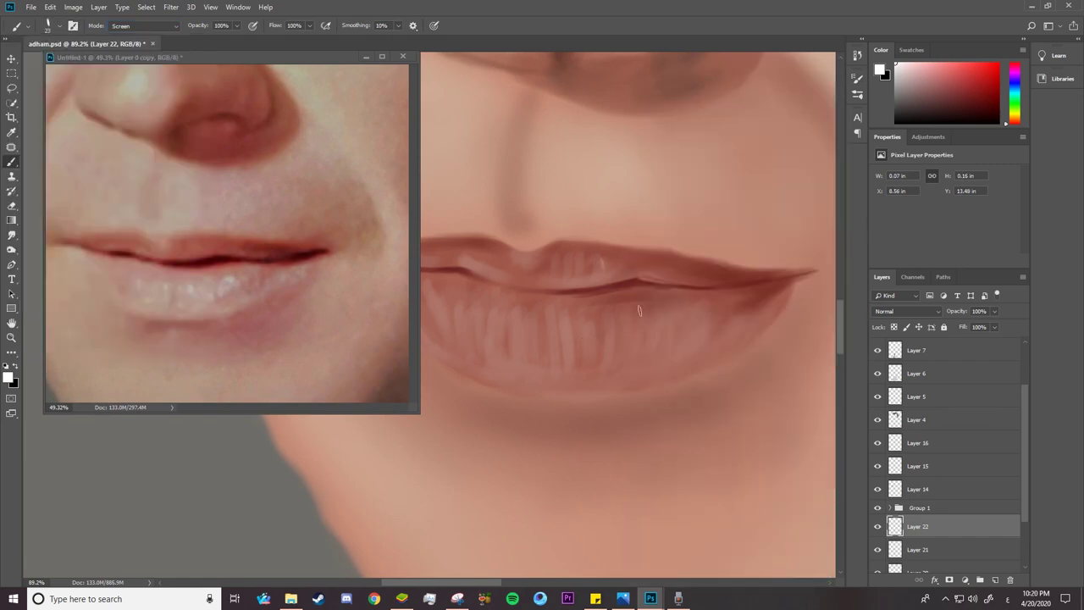
scroll(1025, 356, up, 3)
key(v)
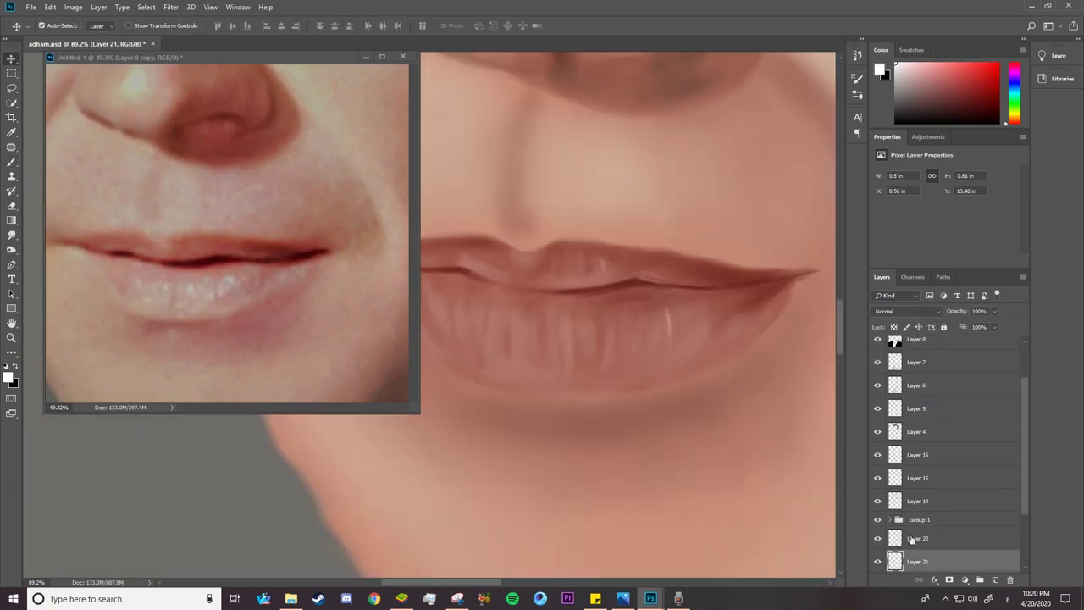
click(644, 323)
key(b)
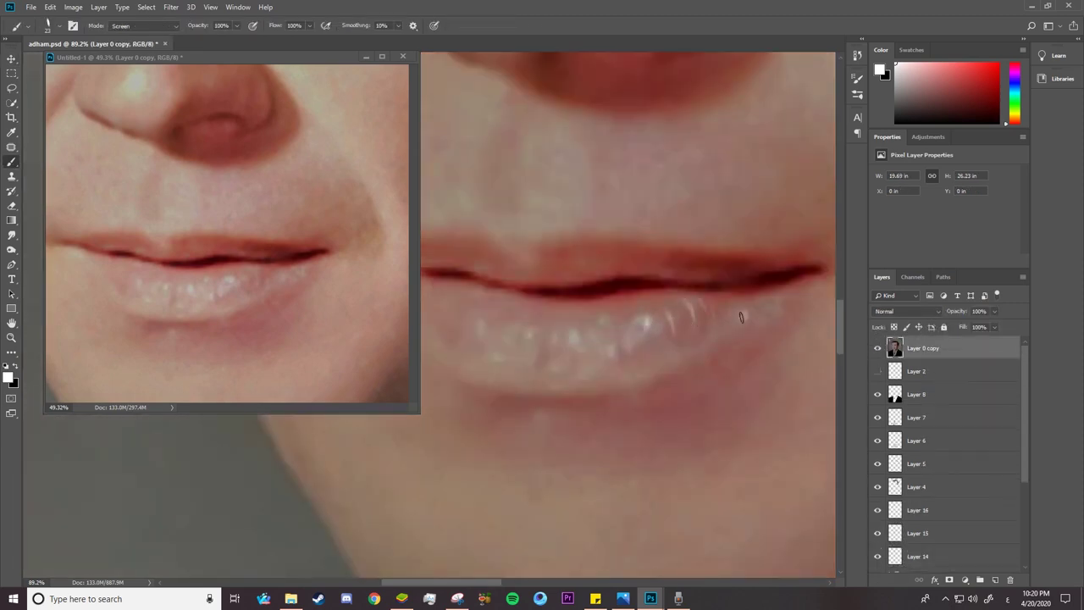
Paint white glossy streaks across the lower lip.
mouse_move(610, 333)
mouse_down()
mouse_move(512, 343)
mouse_move(493, 331)
mouse_up()
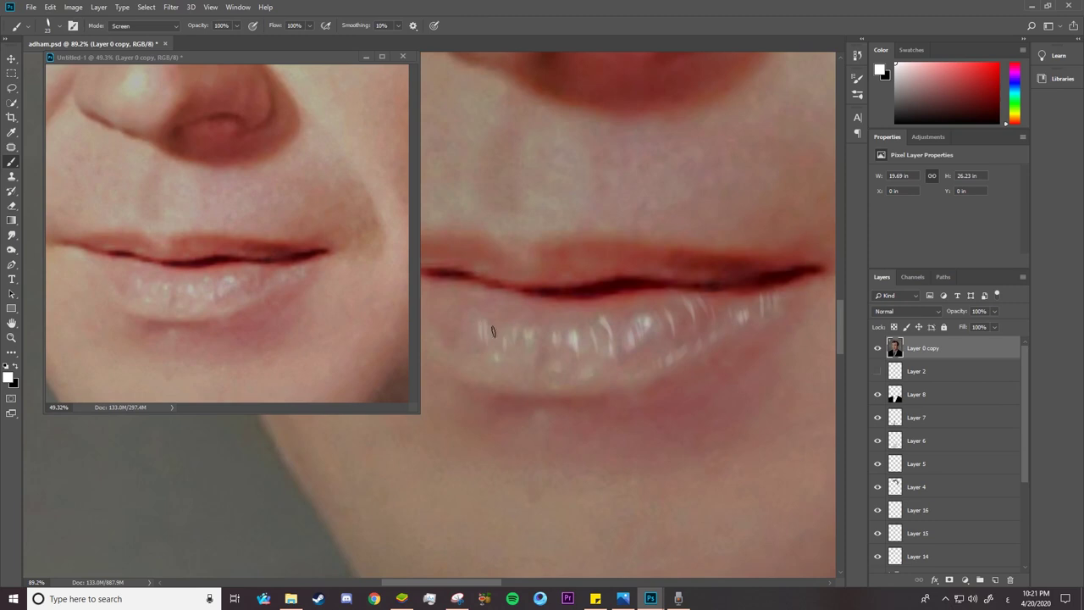
scroll(552, 356, left, 3)
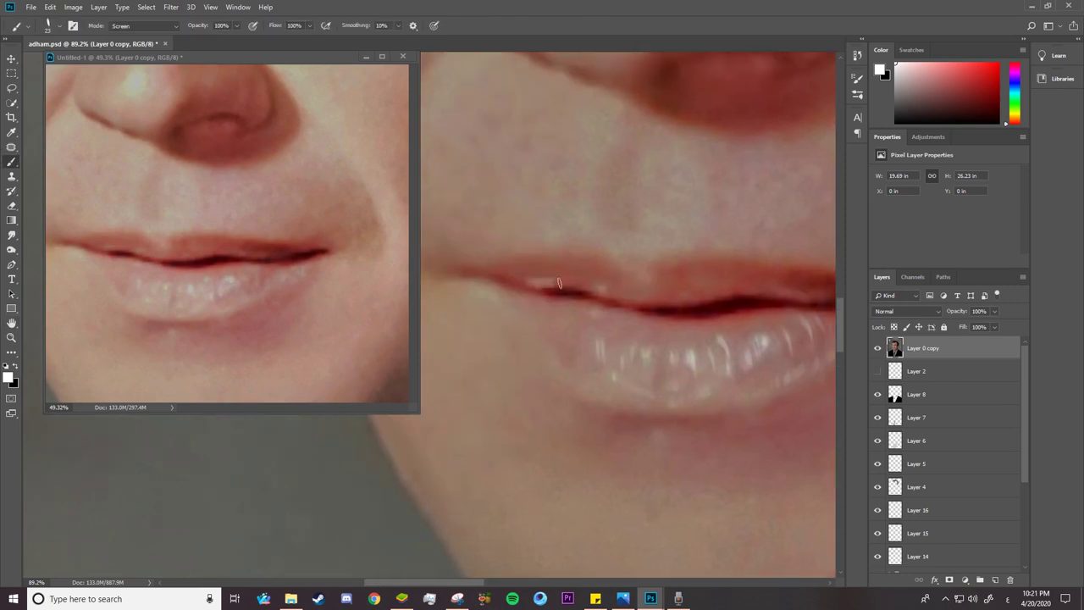
right_click(578, 344)
drag(542, 348, 577, 382)
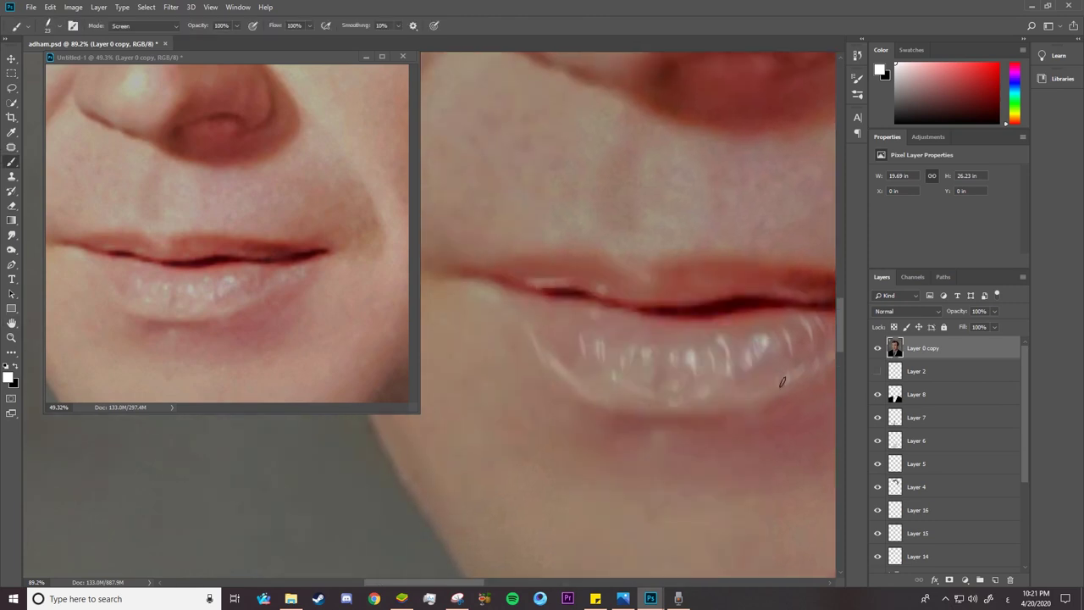
Zoom out, toggle the photo layer and move it lower in the layer stack.
key(ctrl+minus)
click(877, 348)
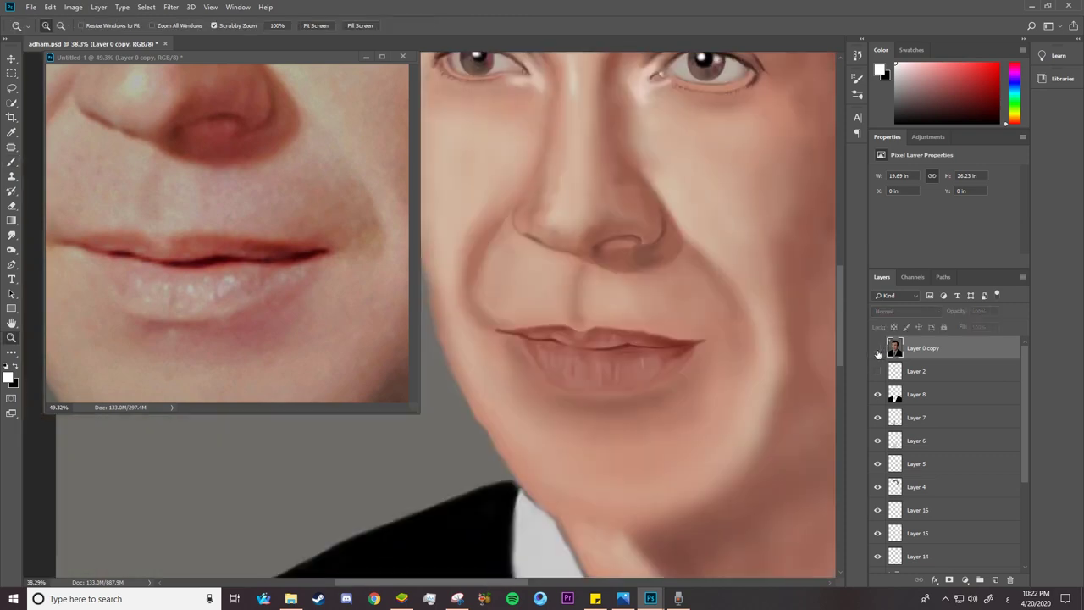
mouse_move(932, 348)
mouse_down()
mouse_move(1005, 506)
mouse_move(994, 537)
mouse_up()
key(v)
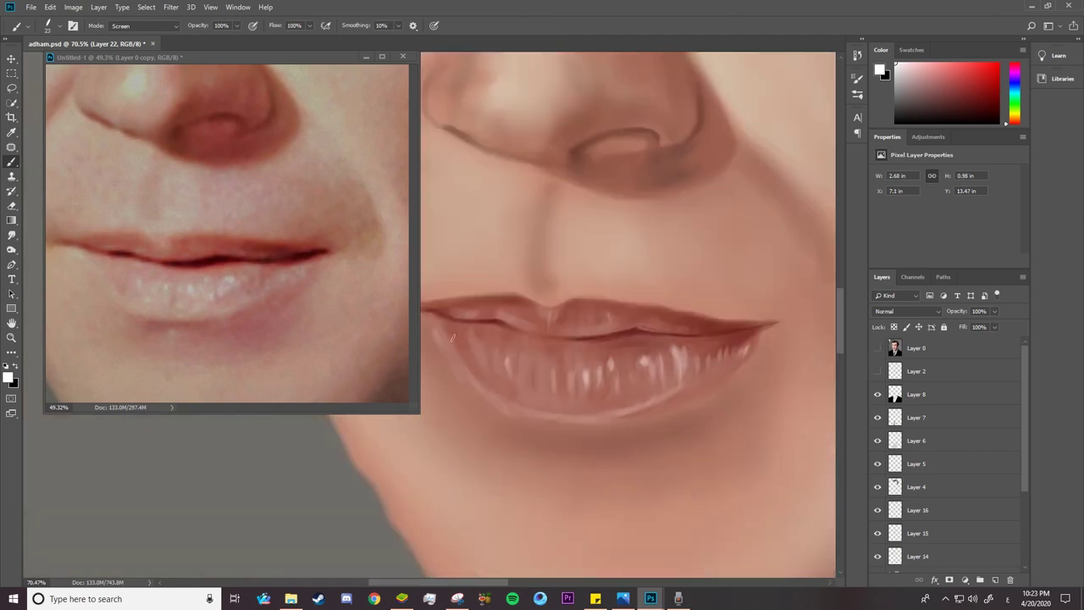
Add thin white highlight streaks to the lower lip and smudge them to blend.
drag(430, 318, 468, 372)
drag(587, 349, 587, 374)
mouse_move(614, 345)
mouse_down()
mouse_move(615, 386)
mouse_move(623, 374)
mouse_up()
drag(643, 351, 643, 386)
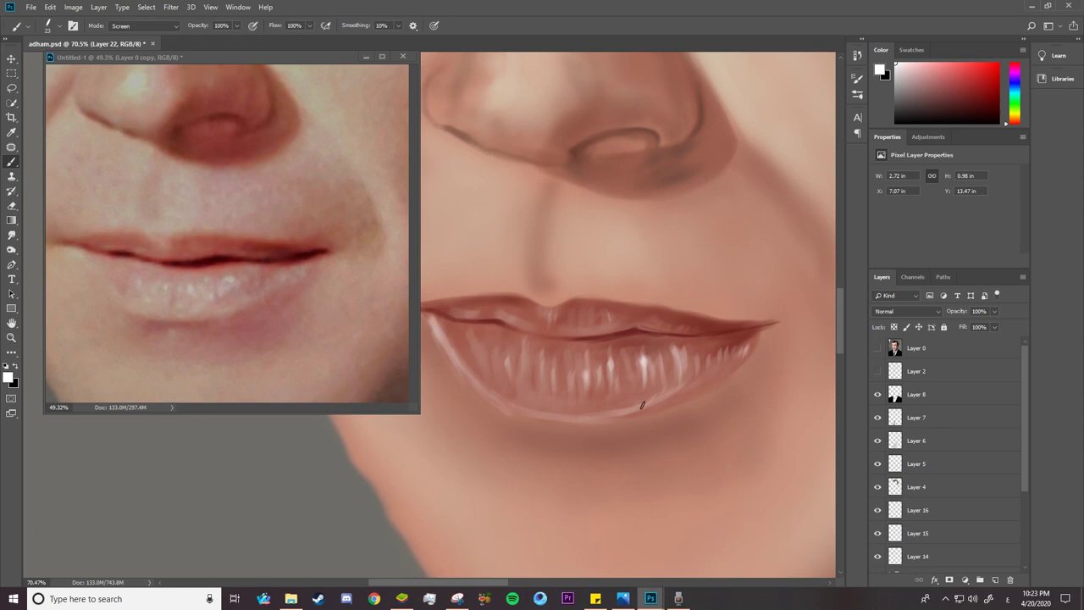
click(11, 235)
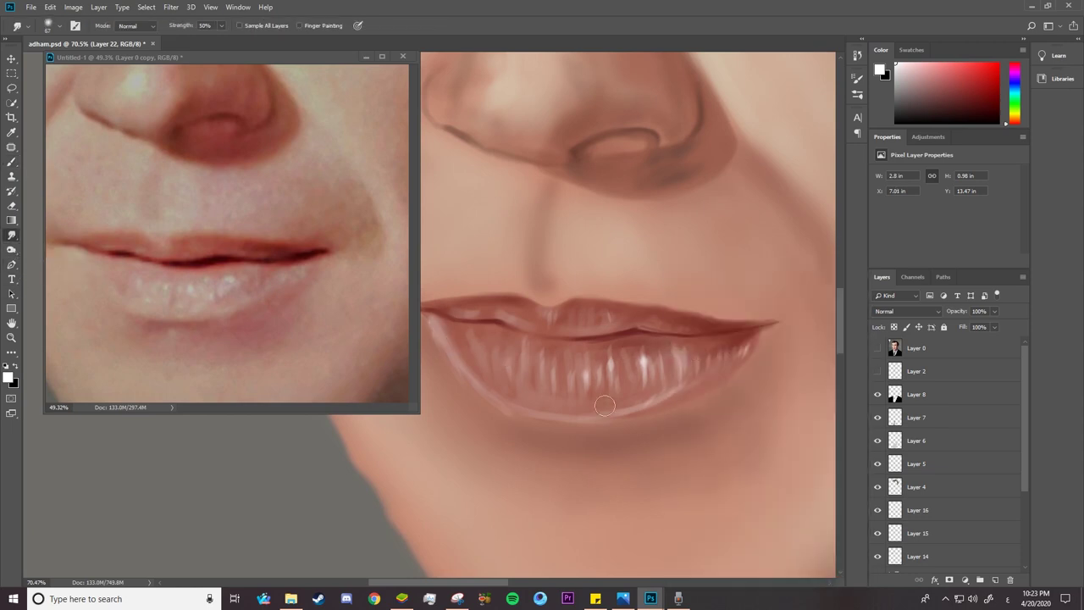
drag(673, 394, 597, 408)
Select Layer 3 in Group 2 and set the mixer brush colour to a dark skin red.
key(z)
click(898, 545)
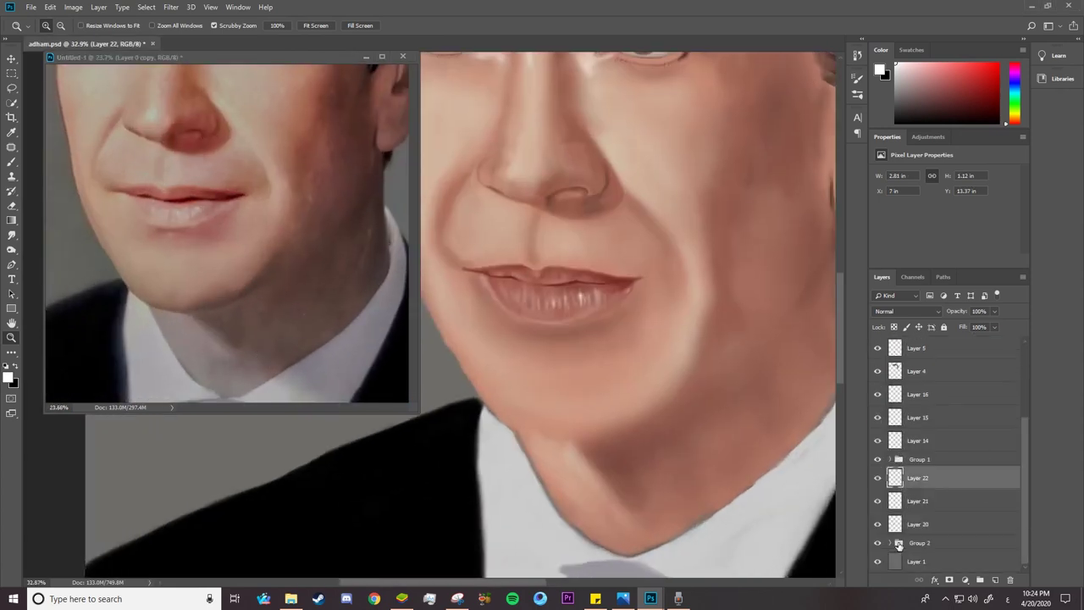
key(b)
right_click(11, 161)
click(41, 193)
click(89, 25)
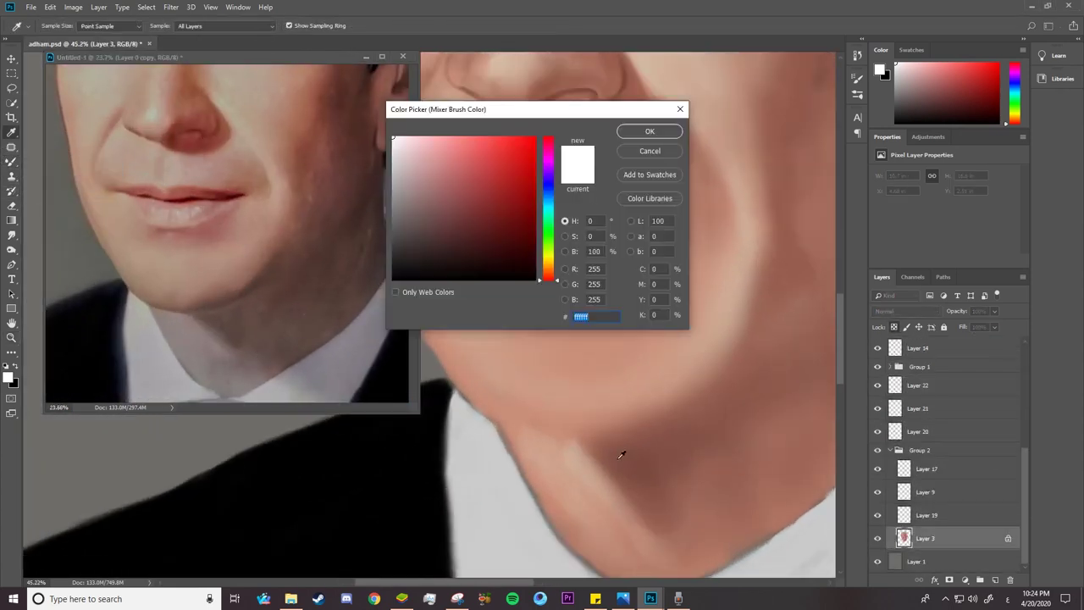
click(621, 454)
key(Return)
Raise the mixer brush flow to 41% and compare the painting against the photo.
right_click(659, 269)
key(Escape)
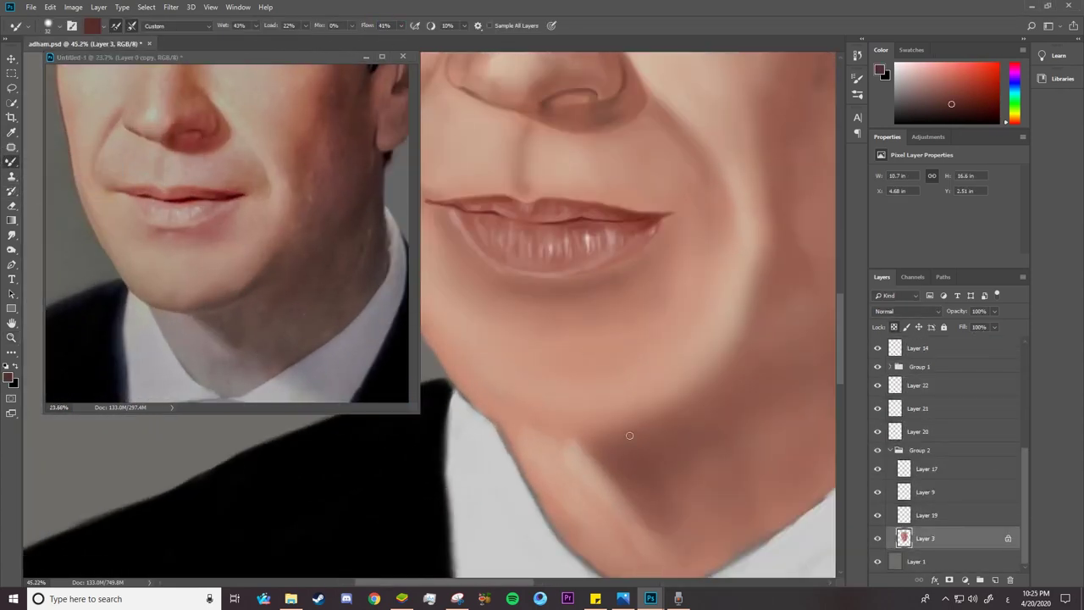
scroll(489, 424, up, 1)
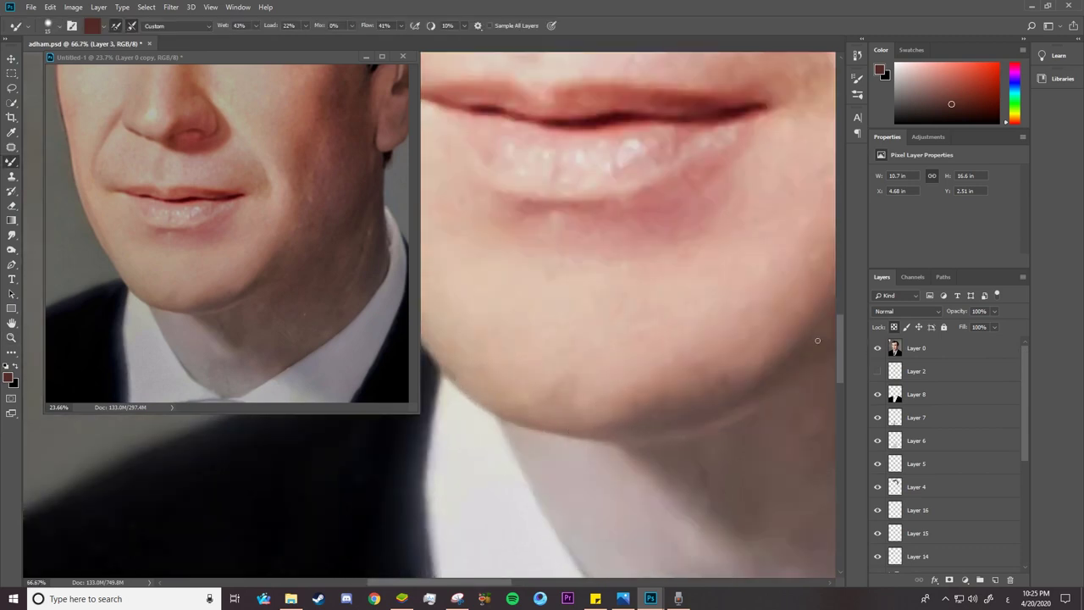
scroll(704, 492, down, 2)
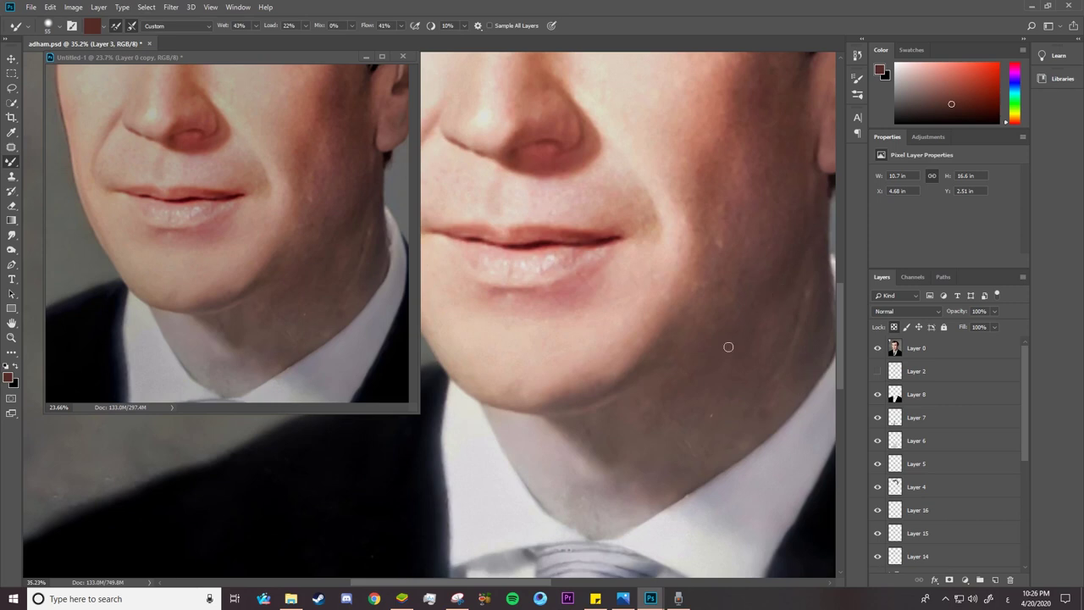
key(ctrl+comma)
scroll(559, 420, up, 1)
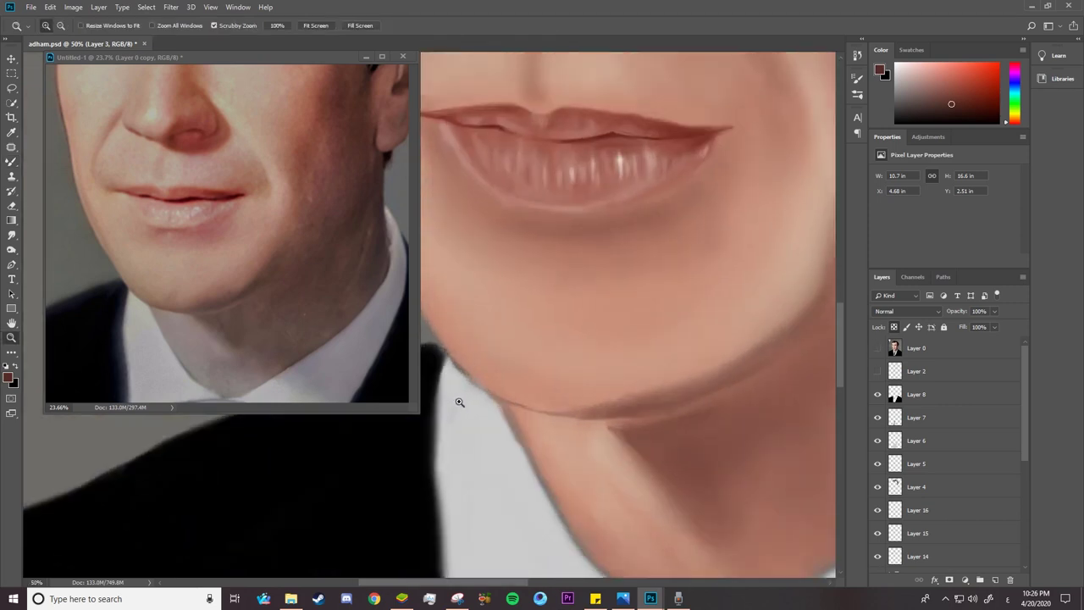
scroll(558, 352, up, 2)
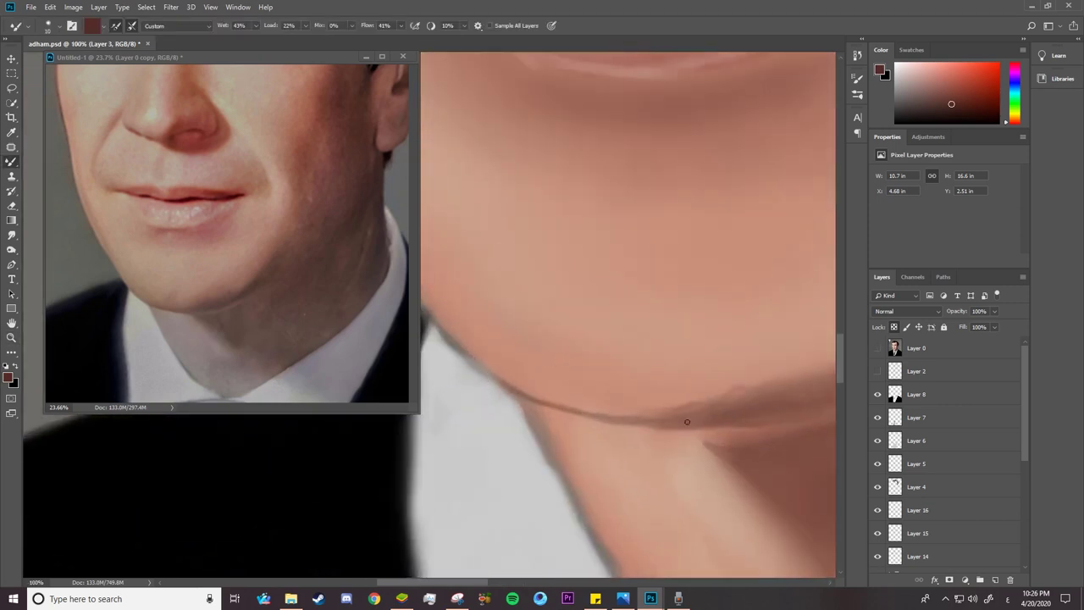
scroll(686, 421, down, 2)
scroll(464, 222, up, 1)
key(ctrl+comma)
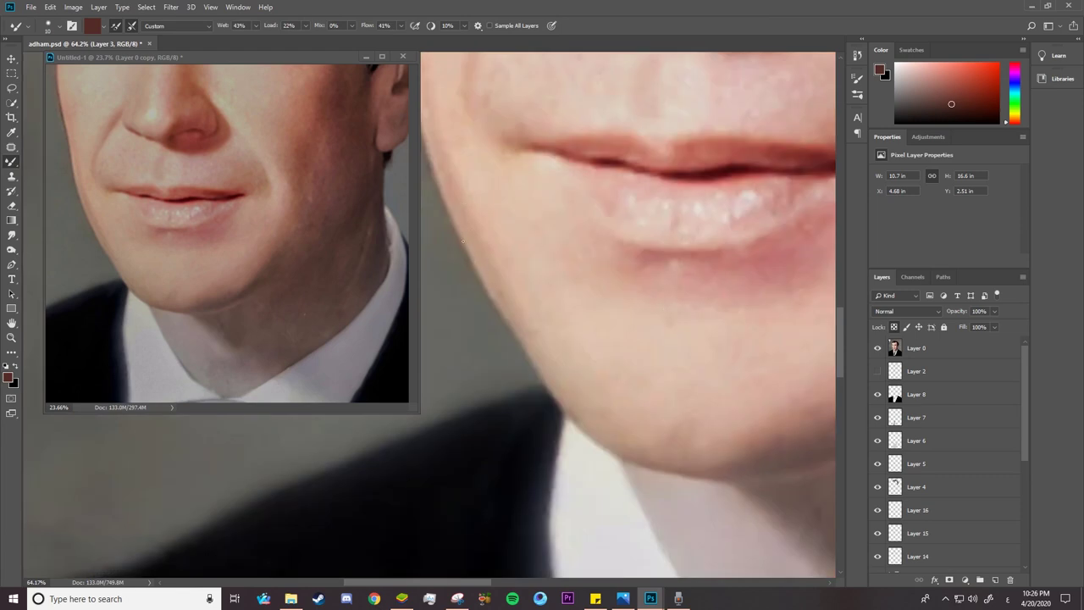
key(ctrl+comma)
key(ctrl+comma)
key(ctrl+comma)
With a small brush, paint and darken a shadow line along the jawline.
right_click(510, 268)
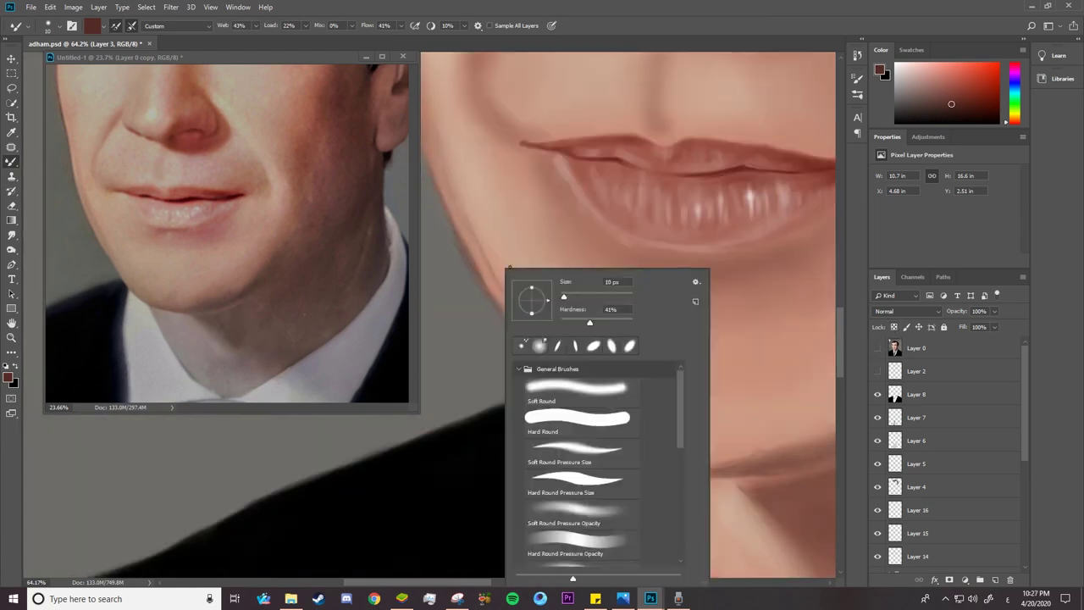
click(534, 336)
drag(534, 336, 579, 418)
scroll(579, 417, up, 1)
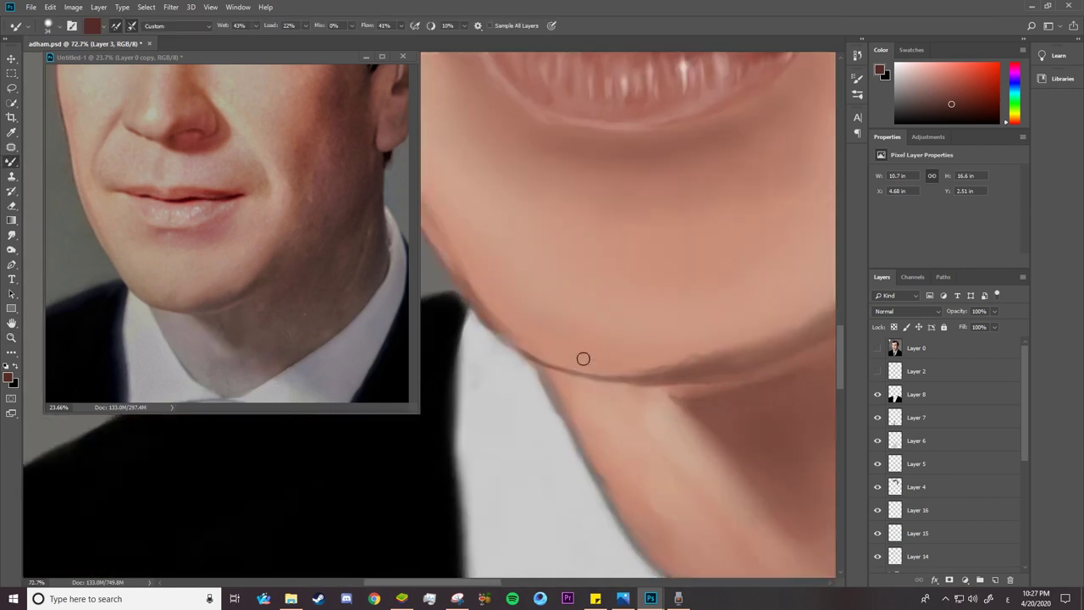
drag(583, 359, 701, 400)
mouse_move(768, 384)
mouse_down()
mouse_move(586, 375)
mouse_move(609, 339)
mouse_move(685, 278)
mouse_up()
key(ctrl+comma)
scroll(684, 278, down, 1)
scroll(697, 240, down, 2)
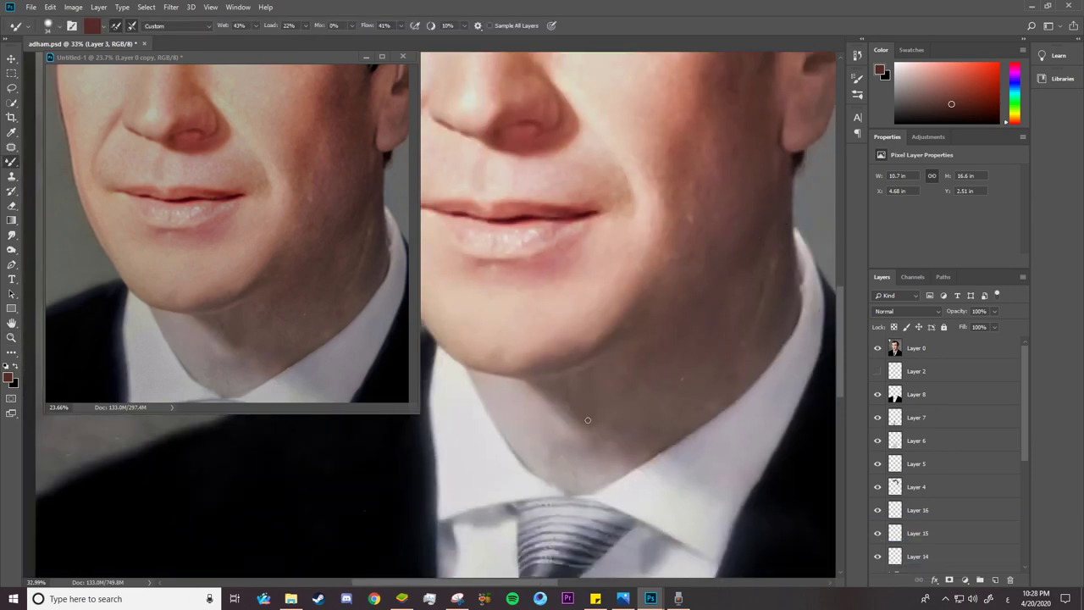
key(ctrl+comma)
With a larger brush, paint darker shadows down the neck and below the ear.
right_click(769, 272)
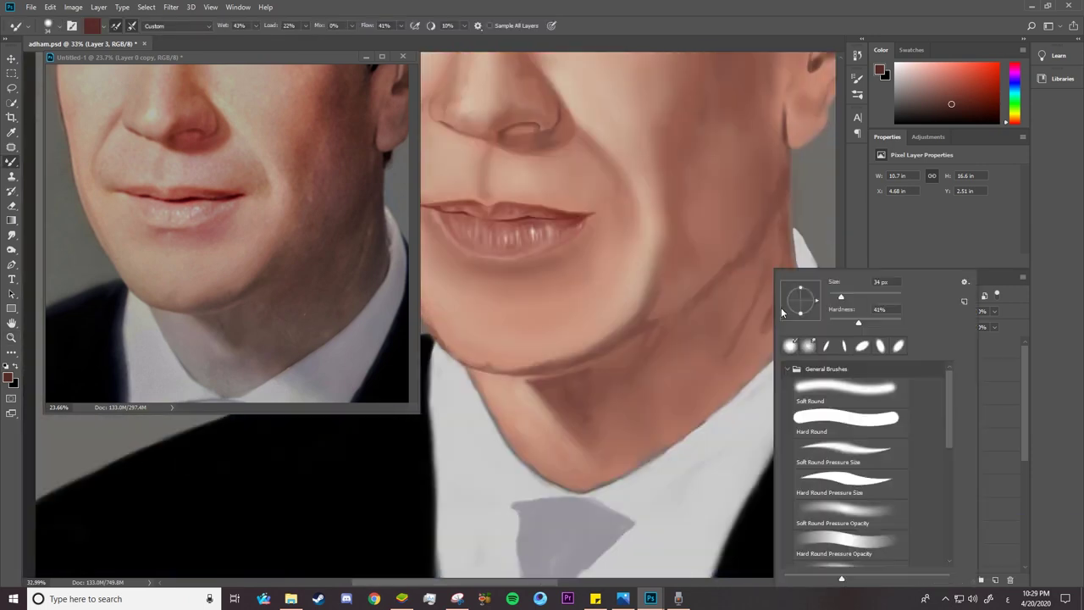
key(Escape)
drag(779, 259, 762, 356)
drag(778, 174, 776, 134)
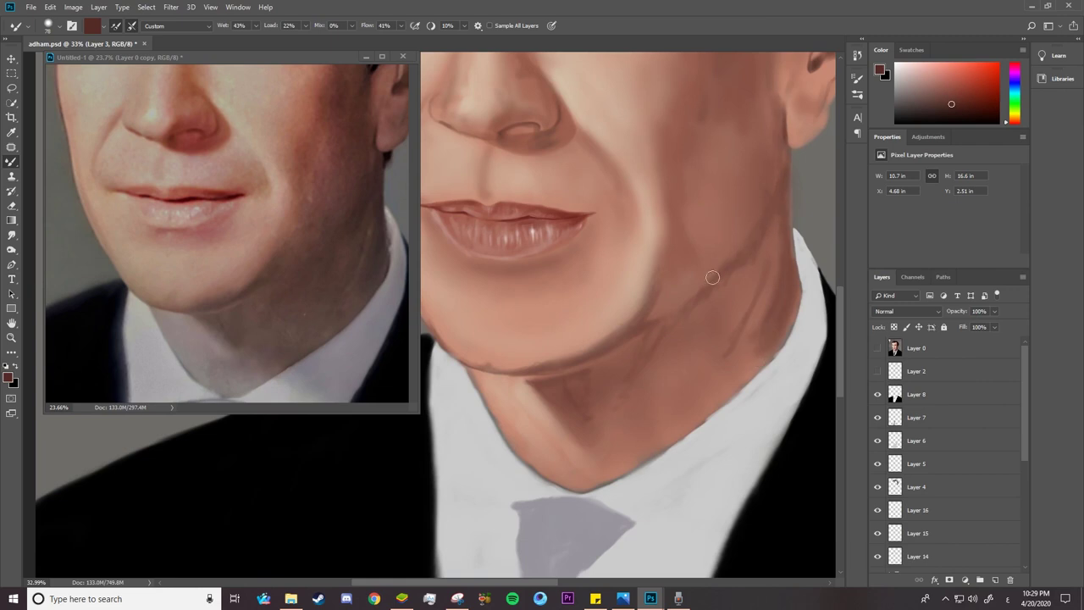
drag(774, 193, 758, 80)
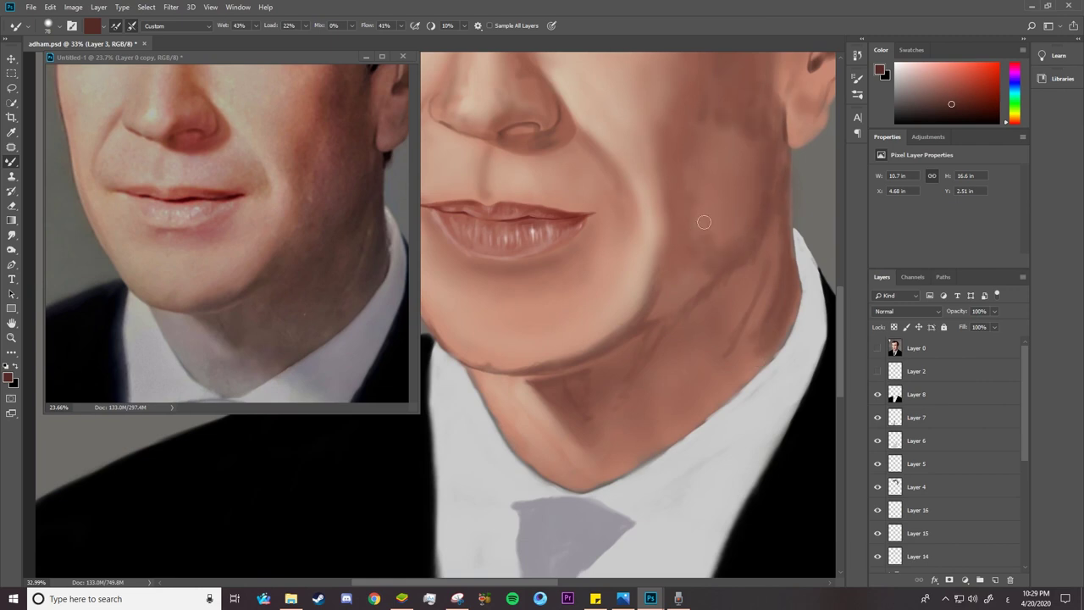
mouse_move(703, 222)
mouse_down()
mouse_move(684, 310)
mouse_move(706, 264)
mouse_move(574, 355)
mouse_move(539, 356)
mouse_move(644, 318)
mouse_move(653, 375)
mouse_move(667, 335)
mouse_move(552, 375)
mouse_move(588, 431)
mouse_up()
Blend the neck, cheek and jaw shadows, sampling pink and brown skin tones.
mouse_move(661, 394)
mouse_down()
mouse_move(593, 455)
mouse_move(508, 434)
mouse_up()
drag(690, 198, 735, 144)
drag(653, 246, 631, 305)
drag(517, 339, 466, 364)
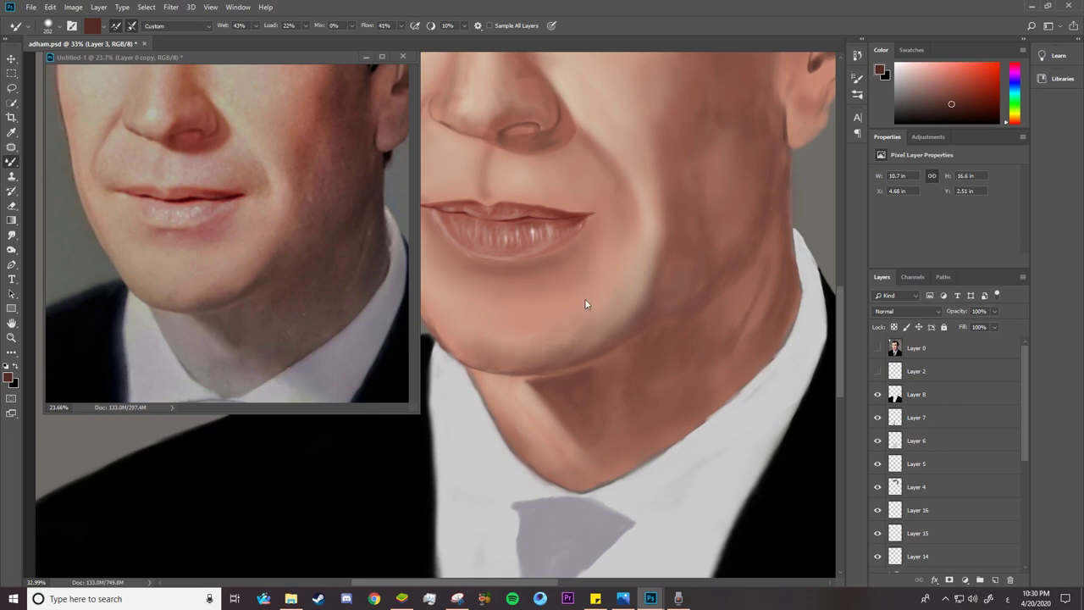
scroll(584, 303, up, 1)
alt+click(596, 326)
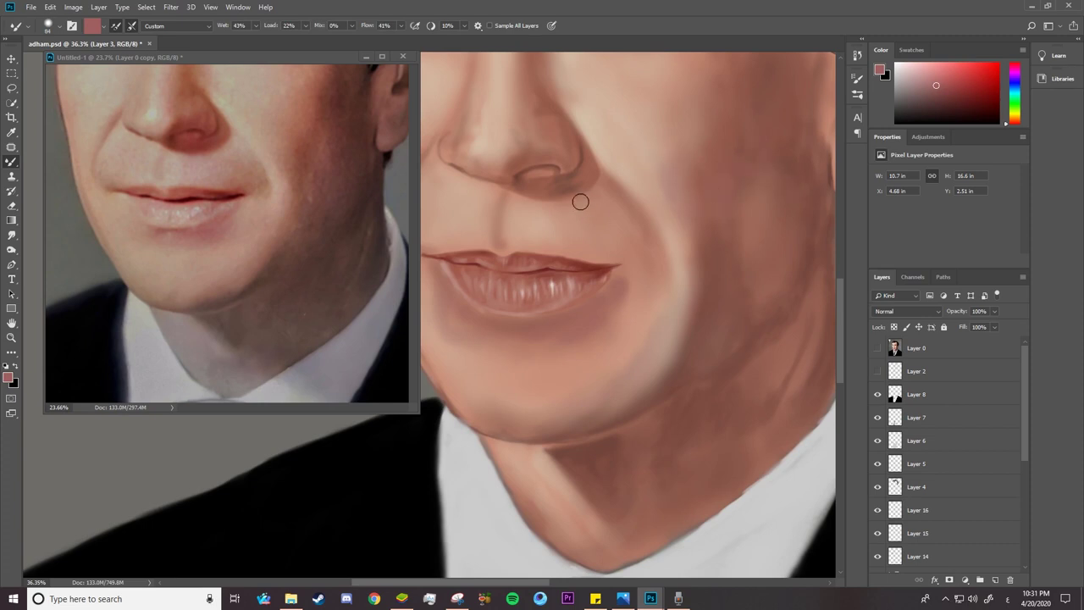
alt+click(649, 252)
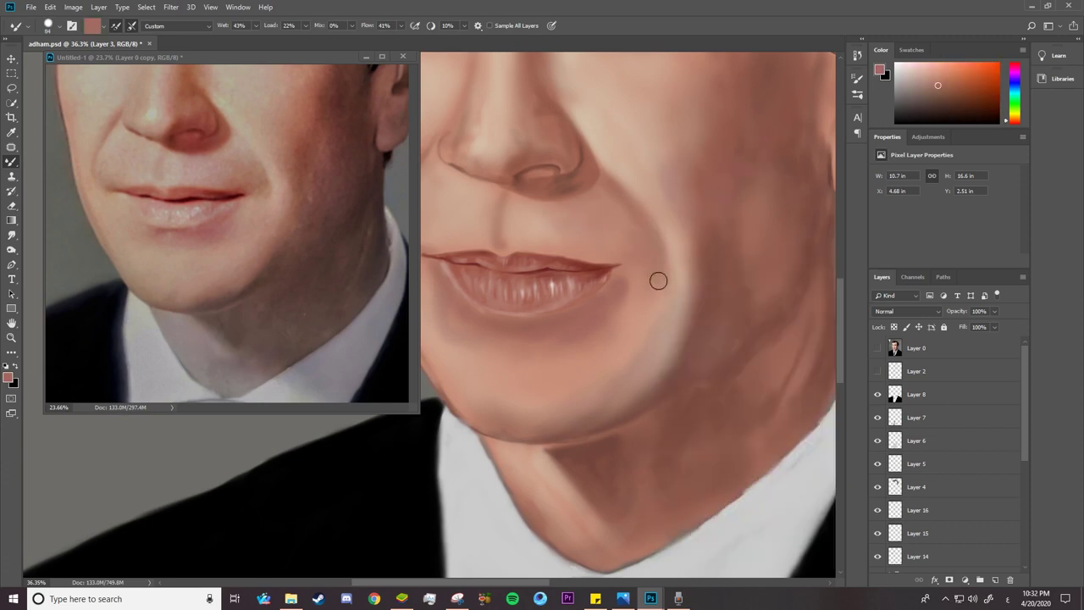
key(z)
drag(604, 240, 423, 597)
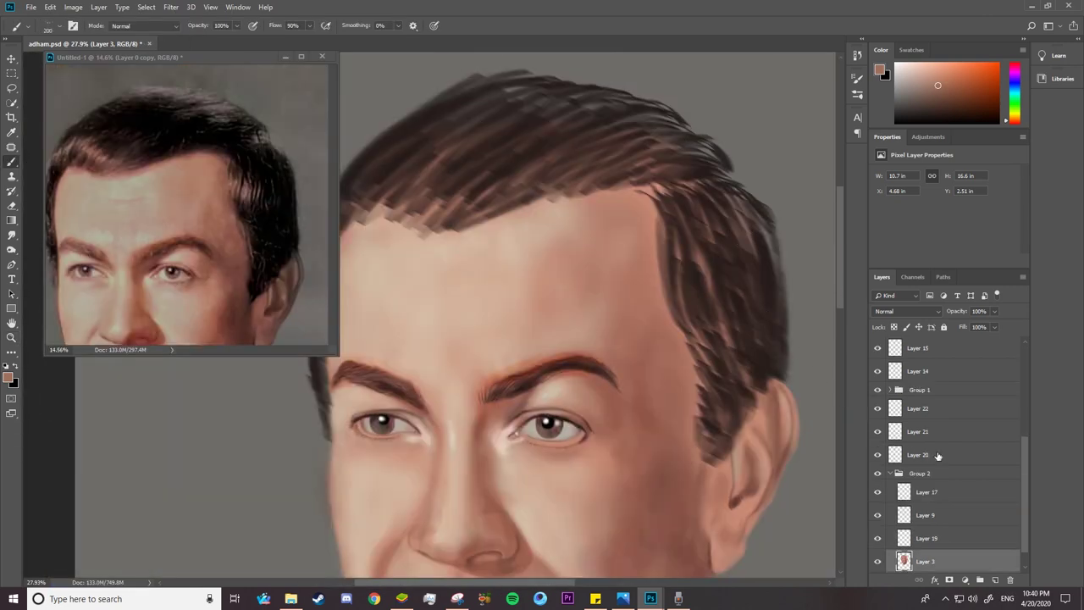
Select hair Layer 4, check it against the reference photo, and open the brush presets.
scroll(1022, 394, up, 5)
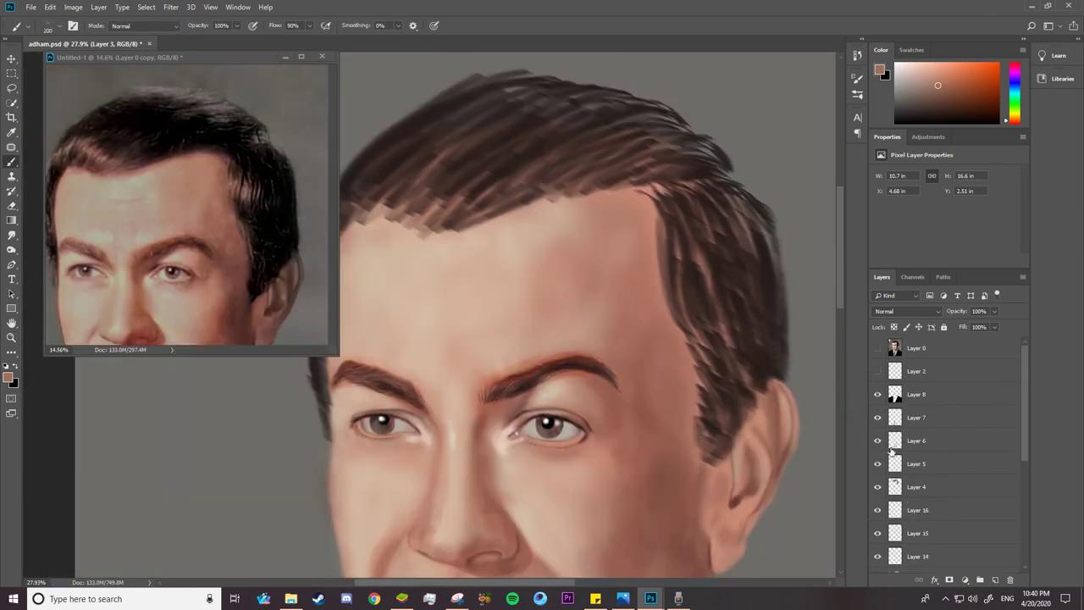
click(894, 492)
click(877, 490)
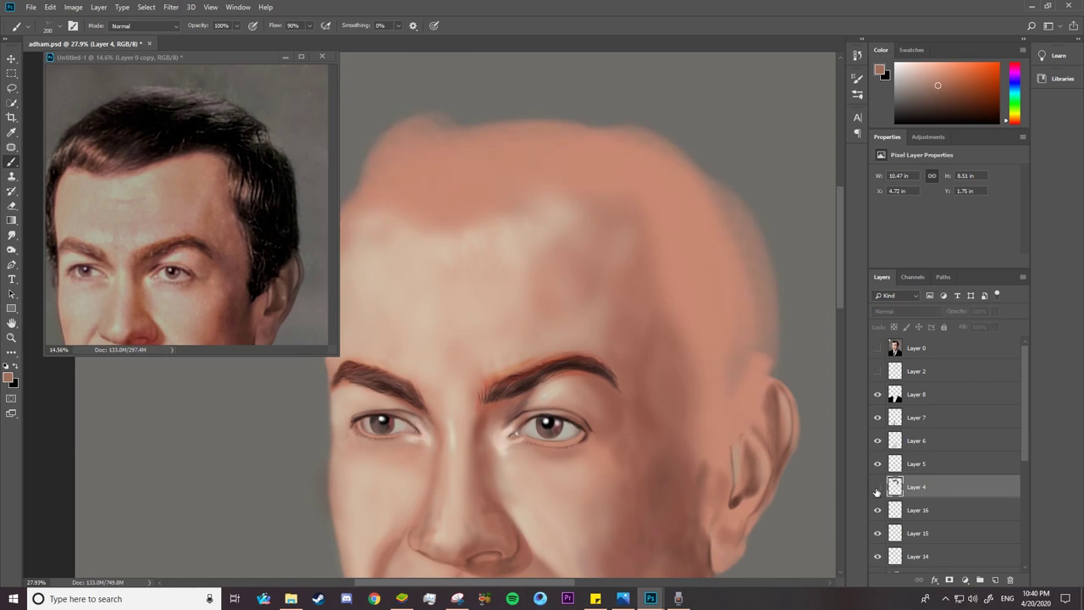
click(172, 146)
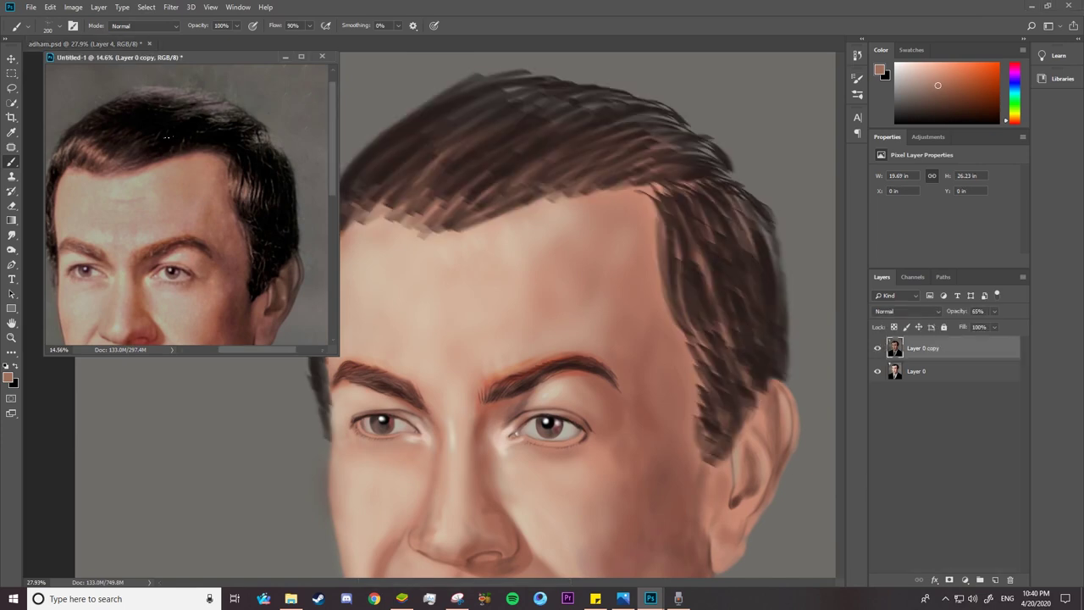
click(566, 154)
right_click(566, 155)
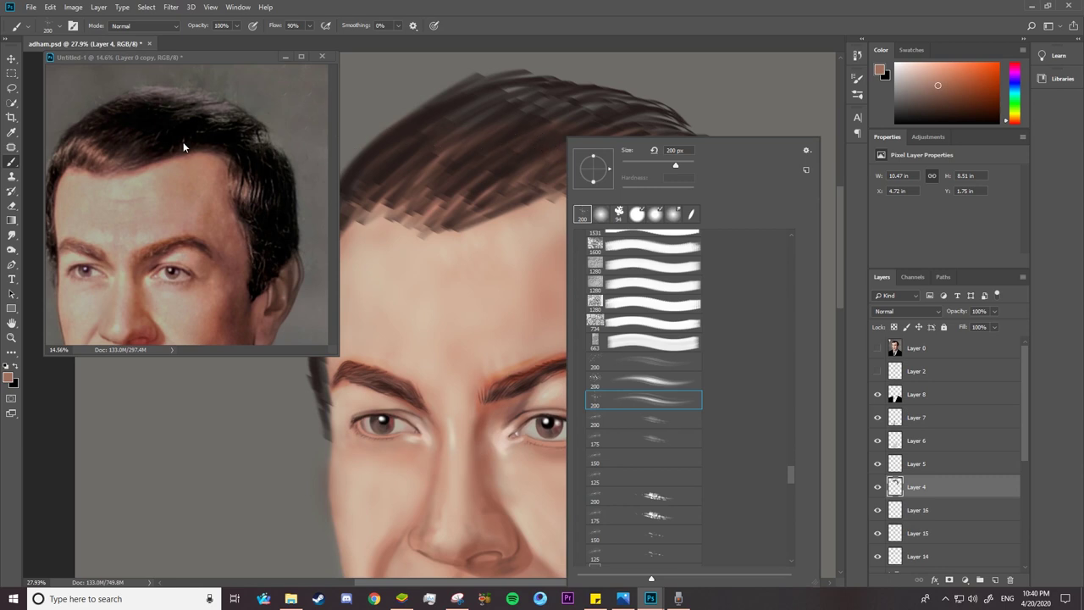
Sample dark hair tones from the reference photo and paint dark strokes over the front hair.
alt+click(131, 151)
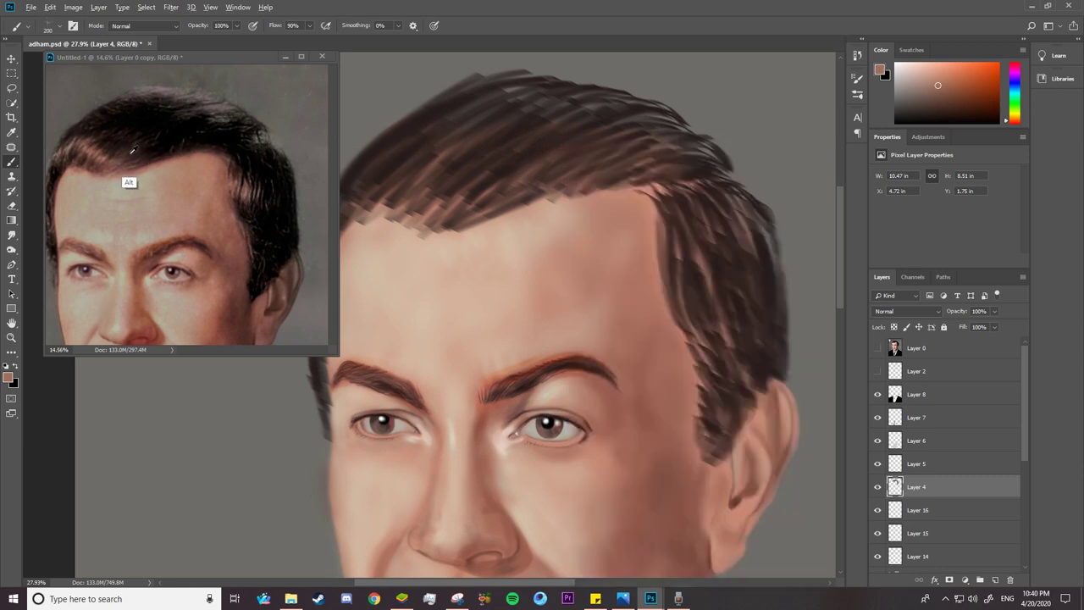
alt+click(138, 151)
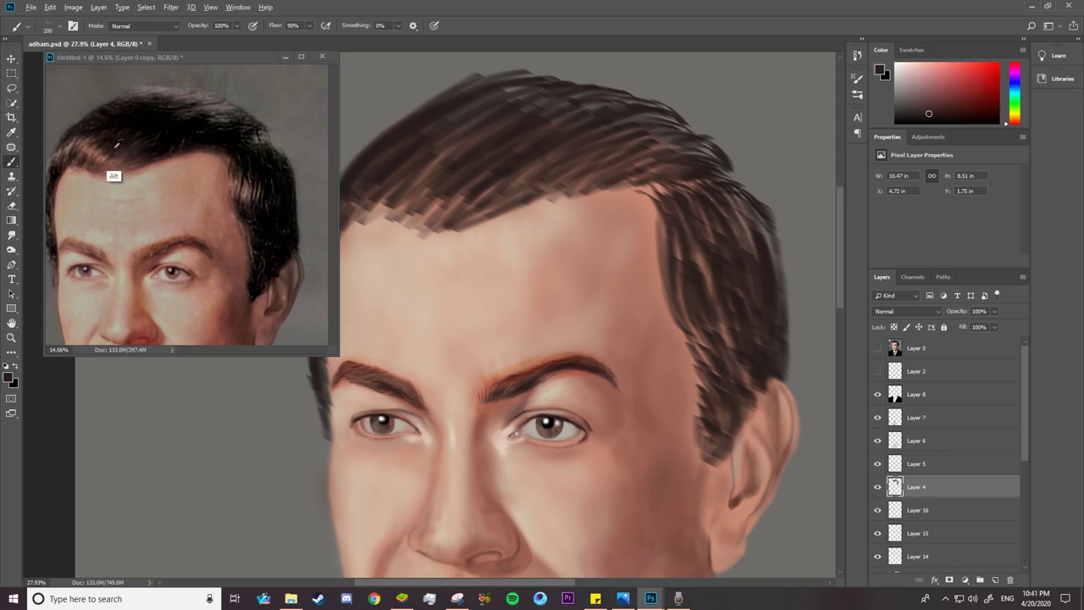
alt+click(116, 146)
drag(667, 147, 531, 188)
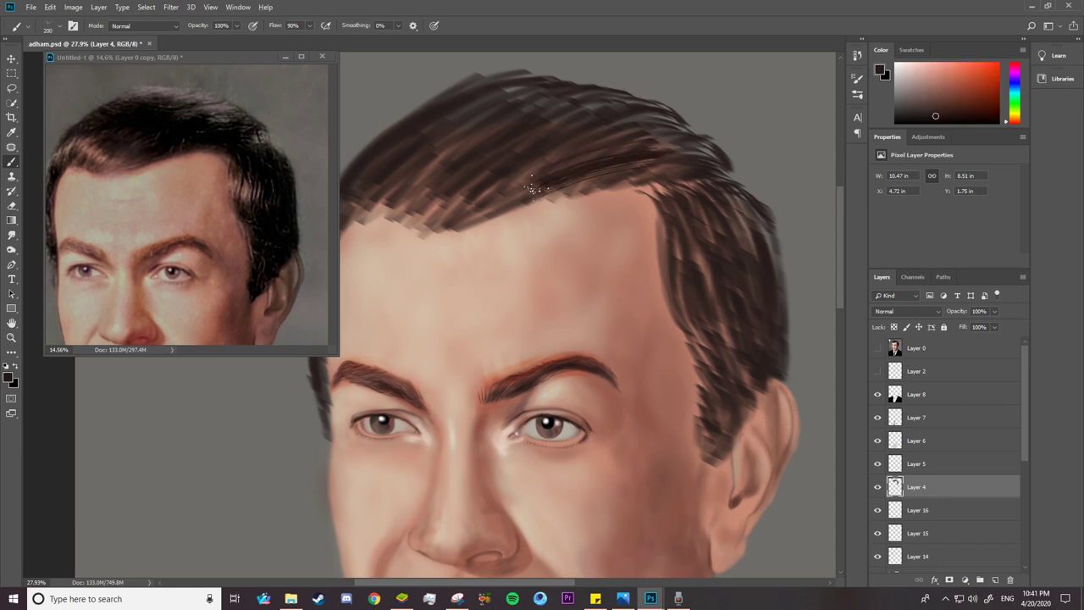
drag(629, 146, 509, 187)
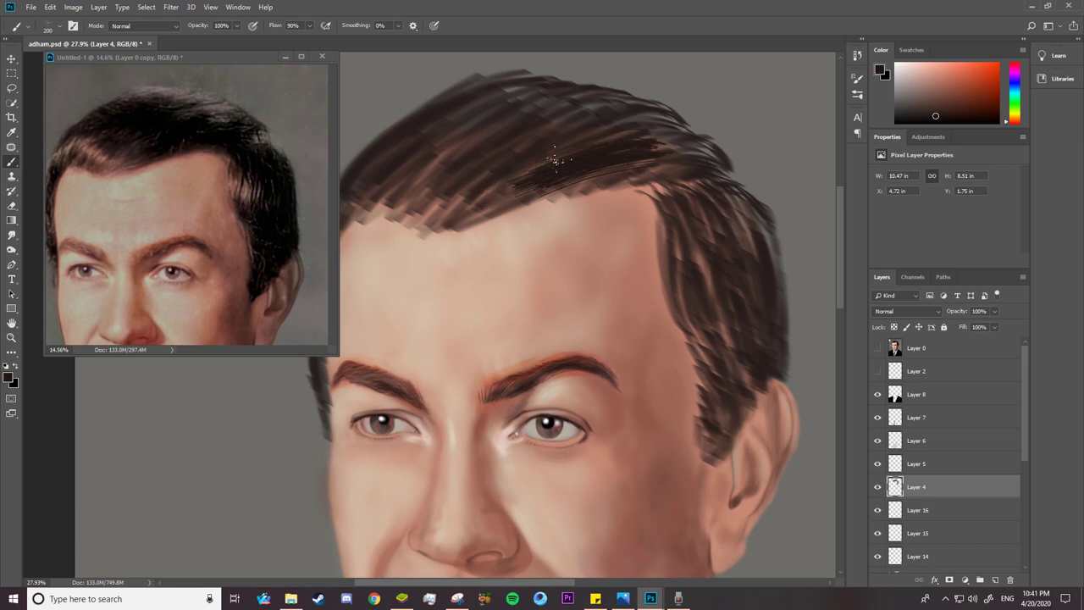
mouse_move(613, 140)
mouse_down()
mouse_move(458, 207)
mouse_move(475, 179)
mouse_up()
drag(593, 119, 420, 191)
mouse_move(525, 114)
mouse_down()
mouse_move(411, 159)
mouse_move(374, 193)
mouse_up()
Set the brush's Flow Jitter Control to Pen Pressure in Brush Settings.
click(74, 27)
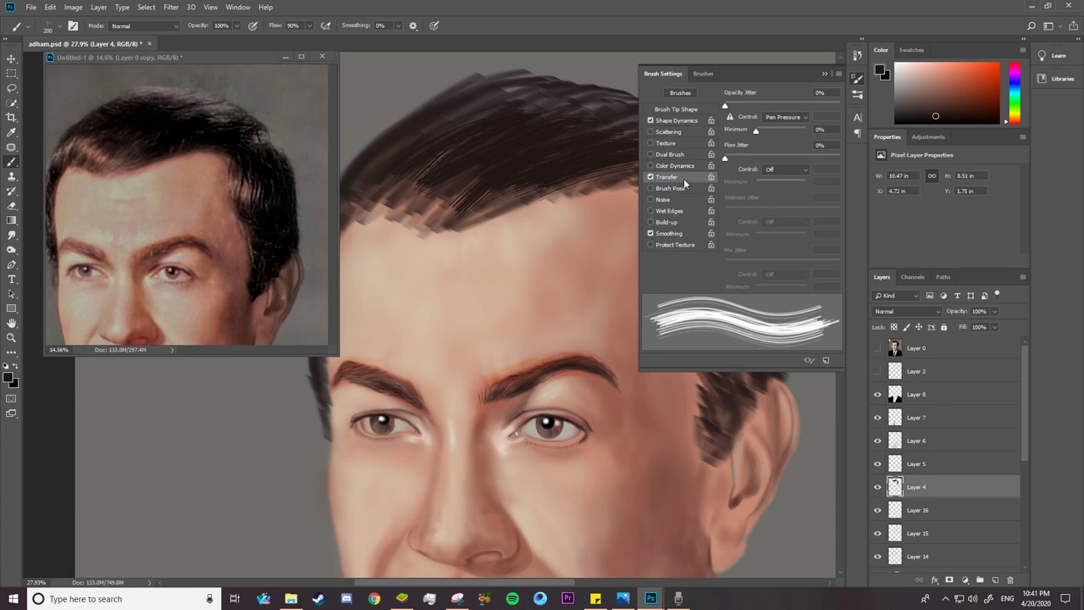
click(773, 172)
click(785, 203)
click(823, 74)
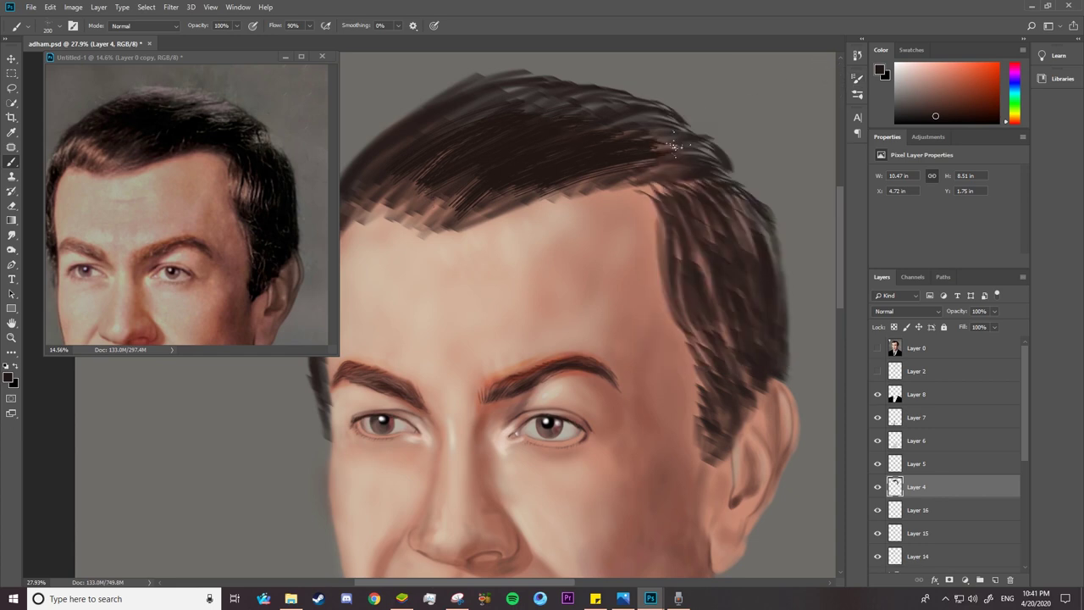
Darken and smooth the top, upper-left hair and the lower hairline edge with dark strokes.
drag(675, 146, 631, 166)
drag(678, 127, 623, 149)
mouse_move(628, 101)
mouse_down()
mouse_move(575, 124)
mouse_move(518, 112)
mouse_move(441, 136)
mouse_up()
drag(525, 93, 364, 182)
drag(444, 153, 356, 204)
drag(428, 186, 364, 225)
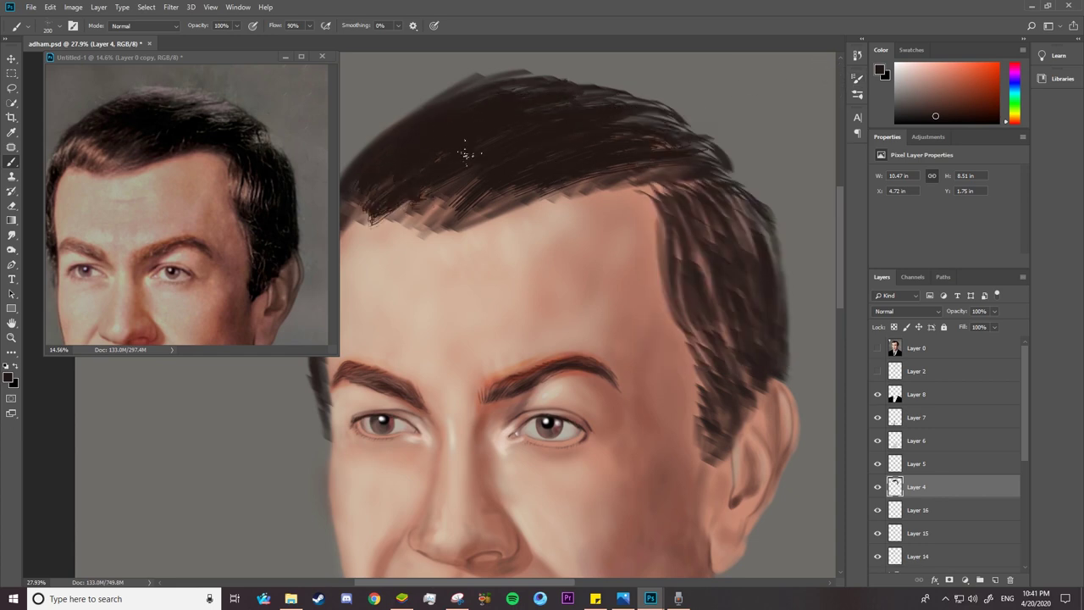
drag(483, 177, 407, 222)
drag(609, 174, 429, 234)
mouse_move(685, 166)
mouse_down()
mouse_move(511, 214)
mouse_move(577, 190)
mouse_up()
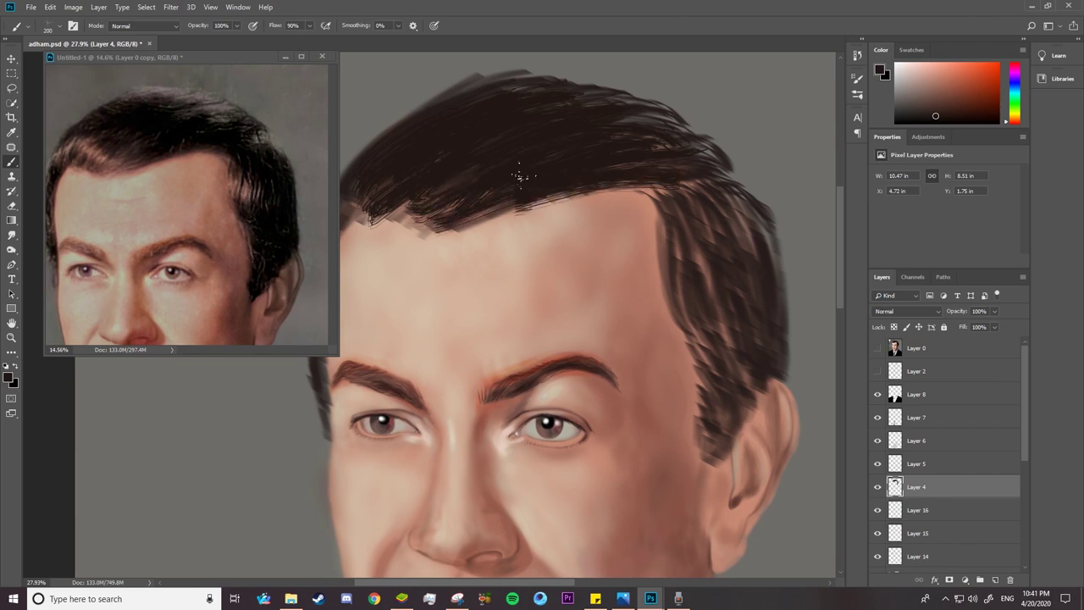
Paint dark strands running down from the hairline on the right side of the hair.
right_click(517, 175)
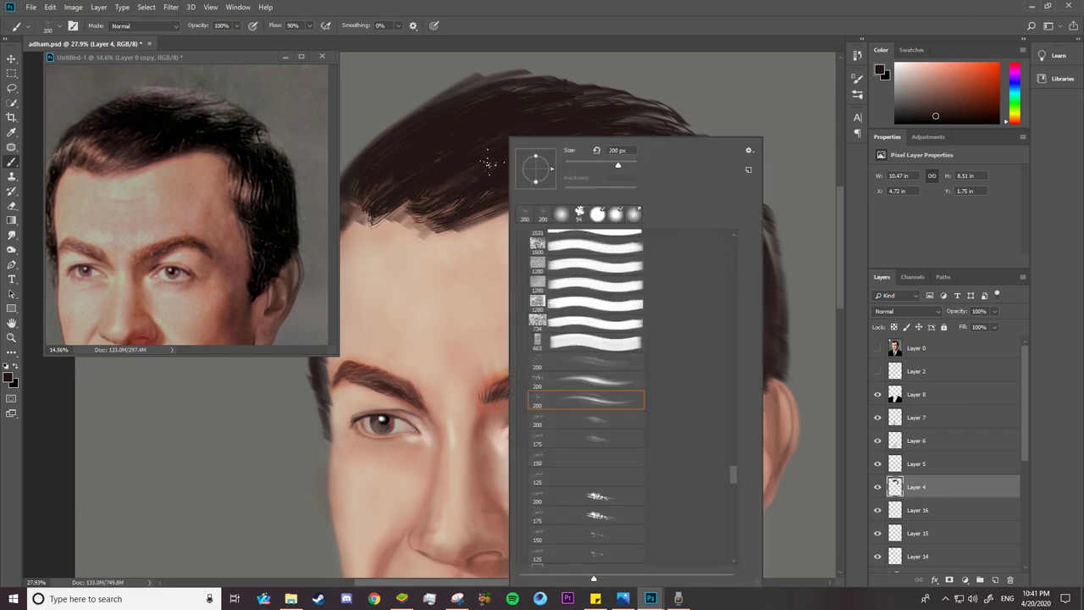
click(254, 28)
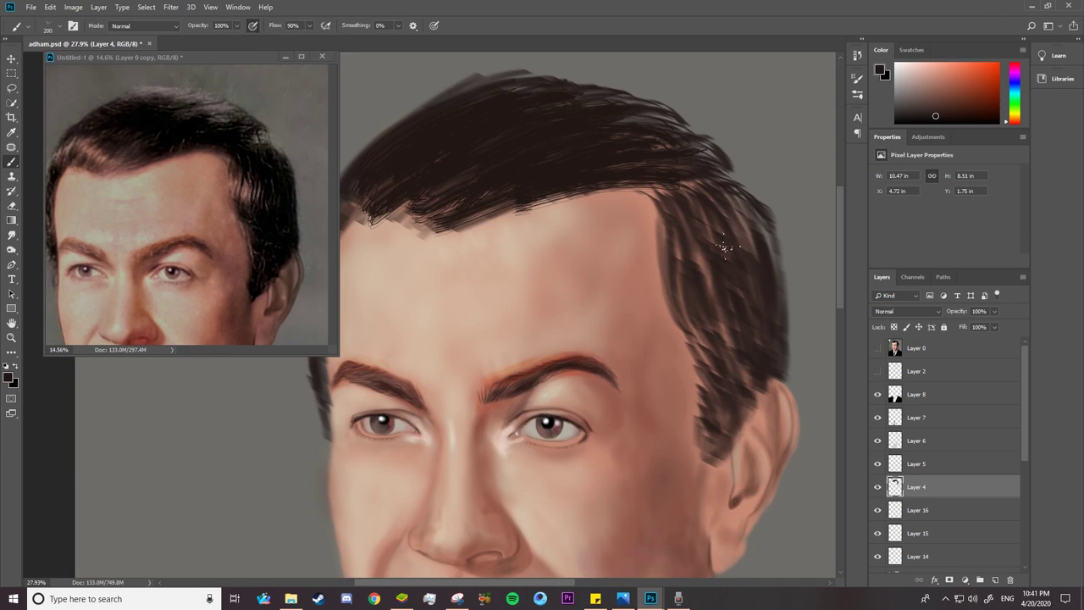
drag(681, 209, 739, 286)
drag(716, 205, 757, 289)
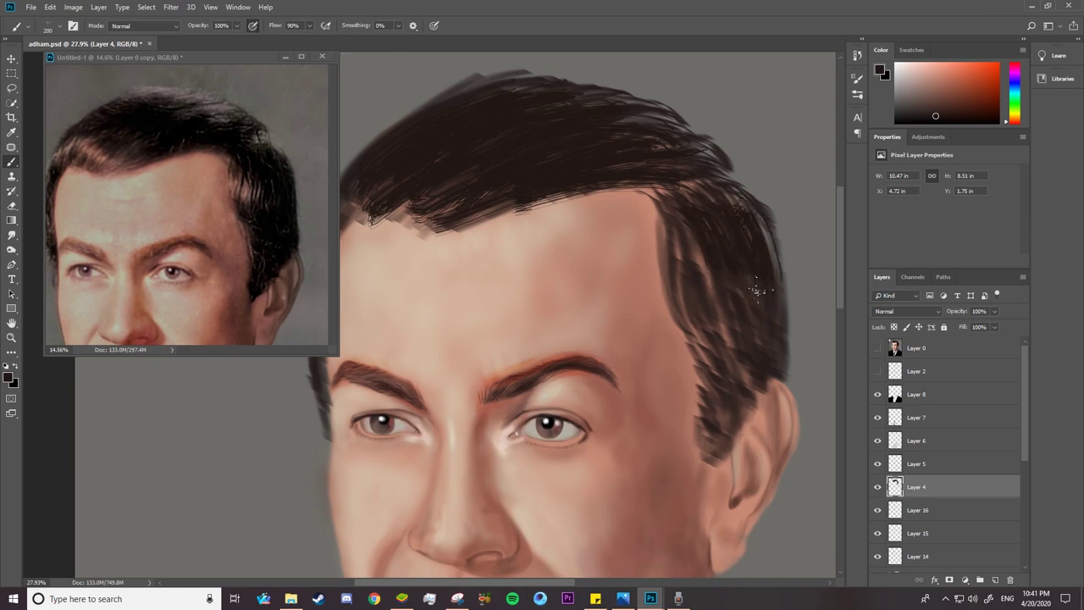
drag(681, 224, 699, 326)
drag(706, 282, 734, 354)
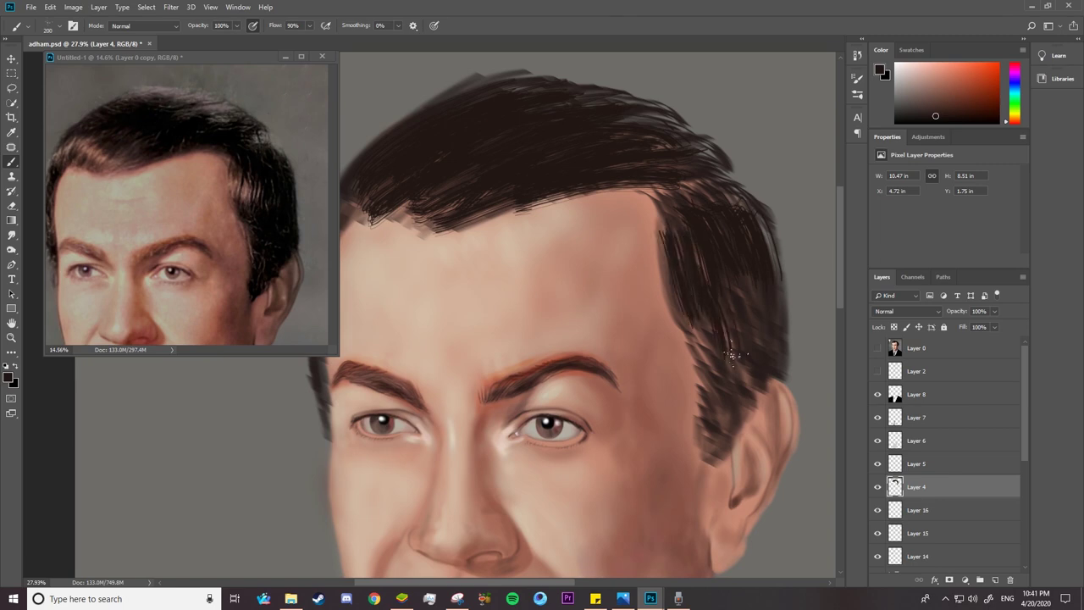
Change the brush preset and size, try a hairline stroke, then undo it.
right_click(594, 154)
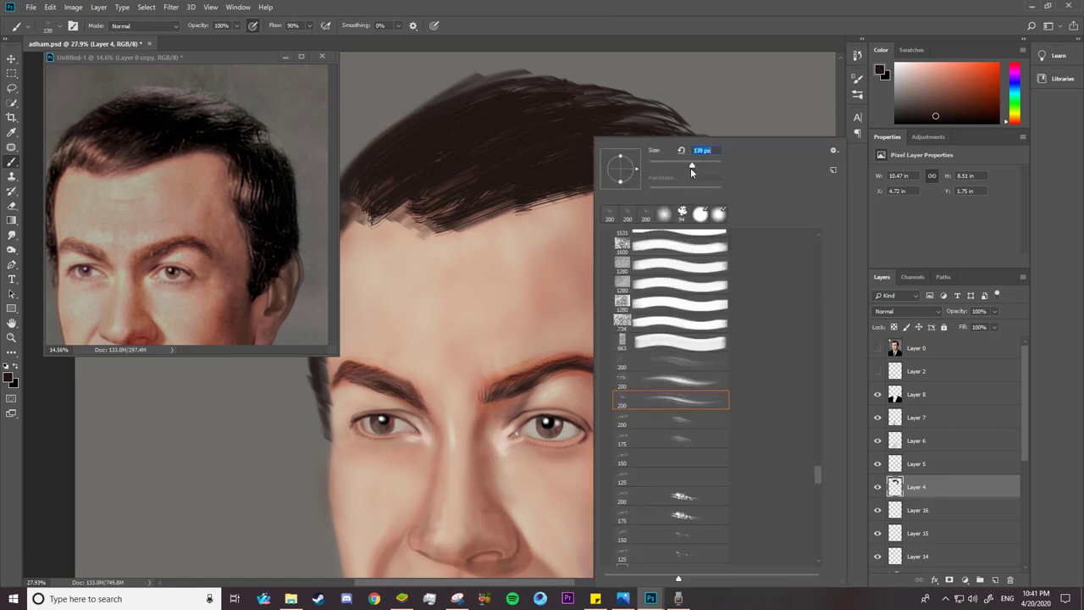
click(673, 381)
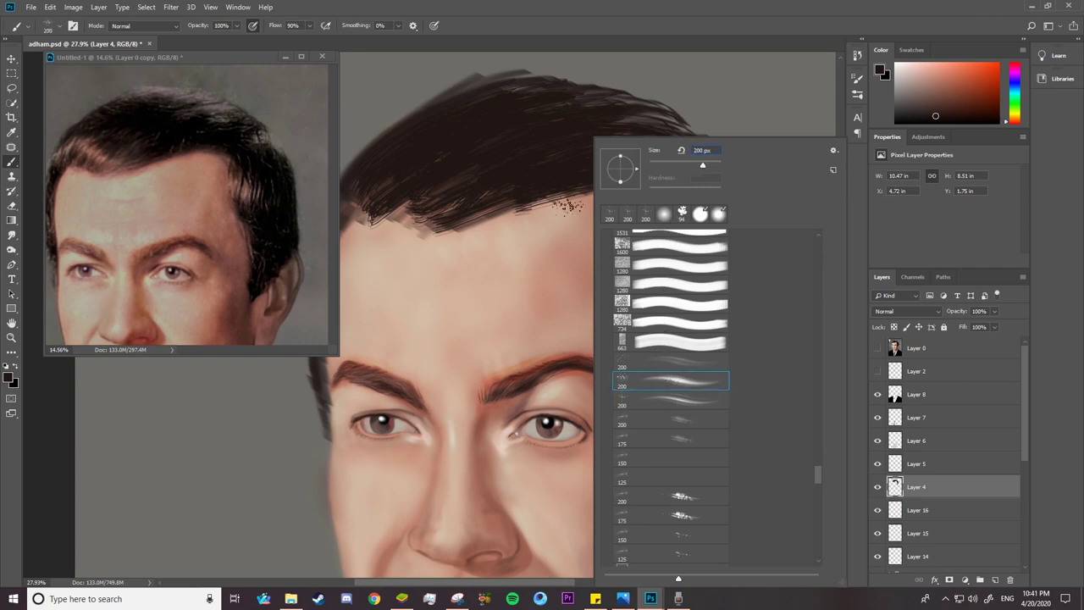
key(Return)
mouse_move(598, 200)
mouse_down()
mouse_move(448, 242)
mouse_move(437, 258)
mouse_up()
key(ctrl+z)
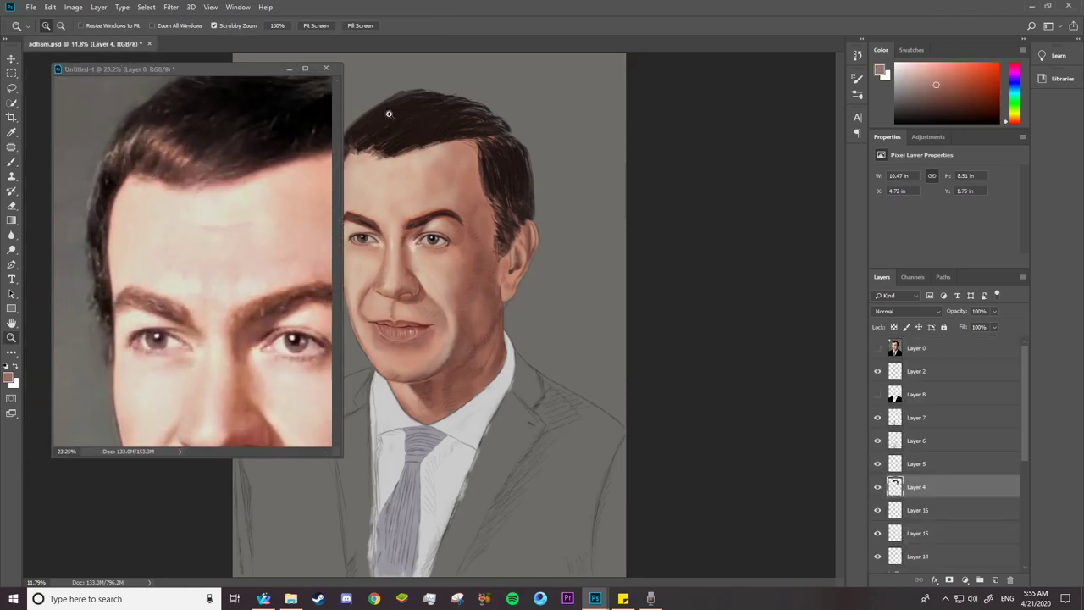
Hide the Layer 4 hair painting and add a new layer for repainting the hair.
key(b)
key(F5)
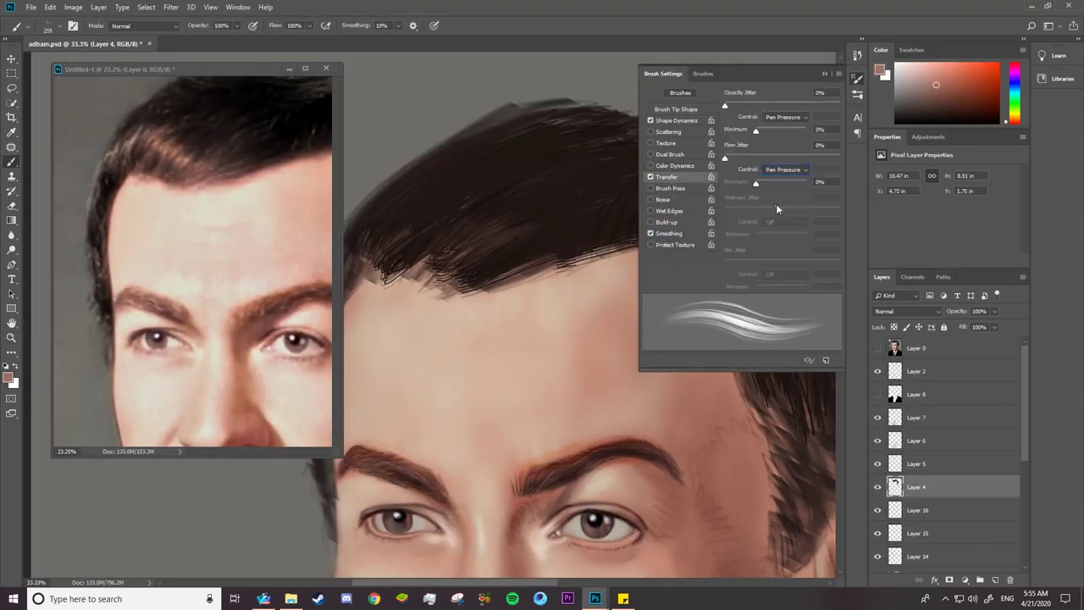
key(F5)
click(877, 487)
key(ctrl+shift+alt+n)
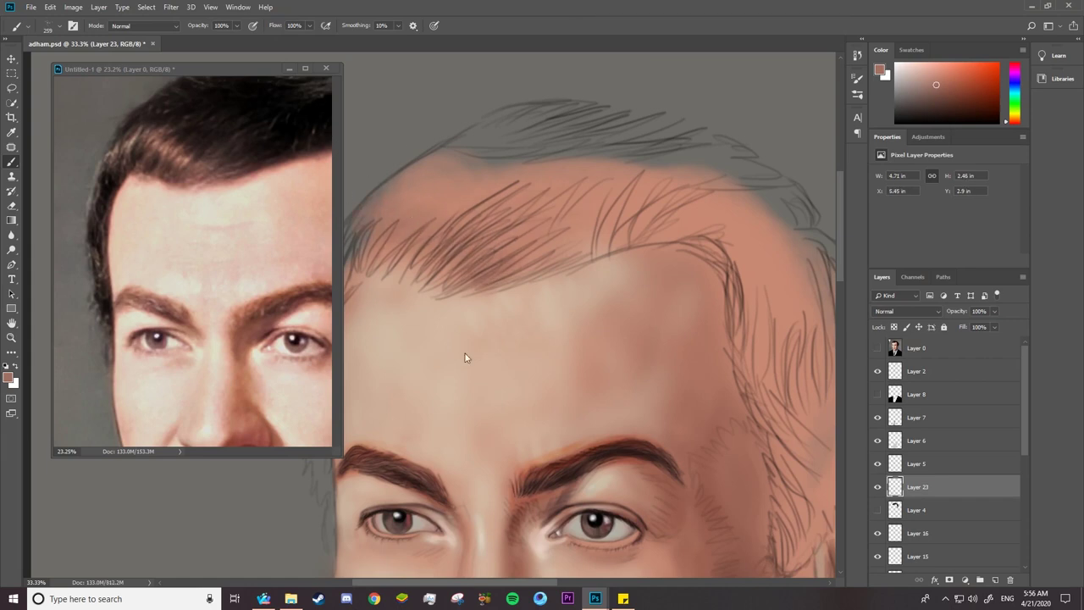
Paint lighter Screen-mode strokes over the front hair, then warm Overlay highlights.
right_click(563, 217)
click(144, 25)
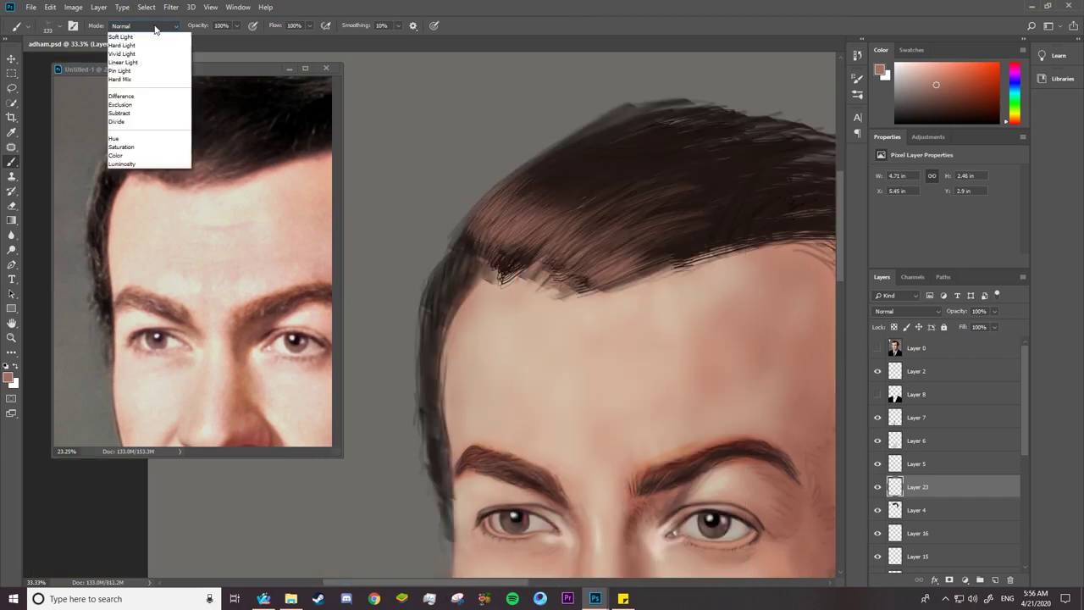
click(153, 138)
mouse_move(597, 206)
mouse_down()
mouse_move(487, 246)
mouse_move(428, 318)
mouse_up()
click(144, 26)
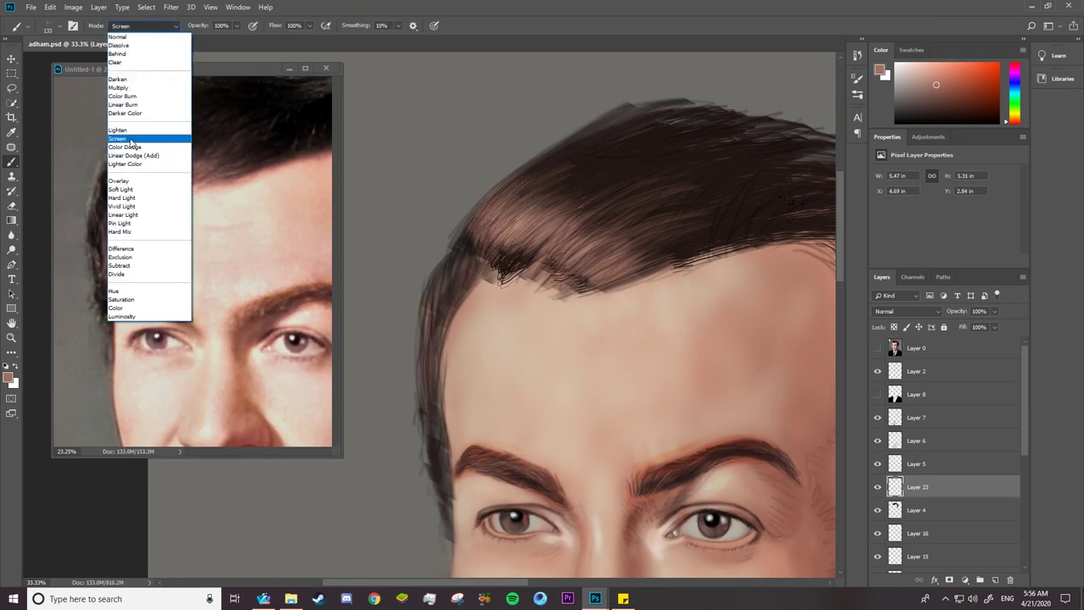
click(149, 177)
drag(508, 245, 548, 183)
Add bright Color Dodge highlights to the front lock and toggle the reference layer to compare.
click(144, 25)
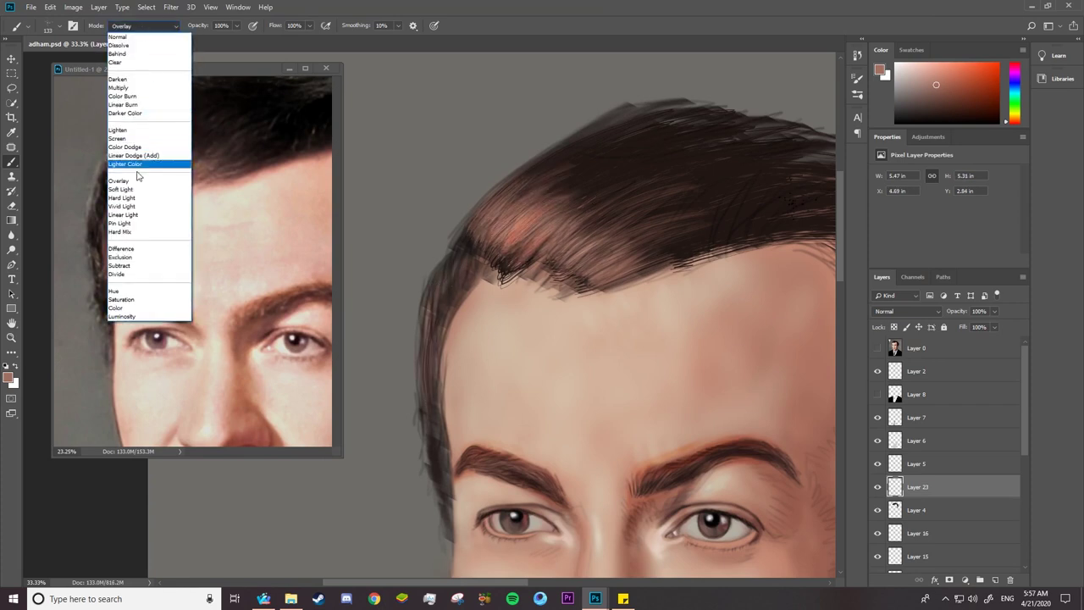
click(152, 147)
drag(520, 250, 610, 271)
click(878, 348)
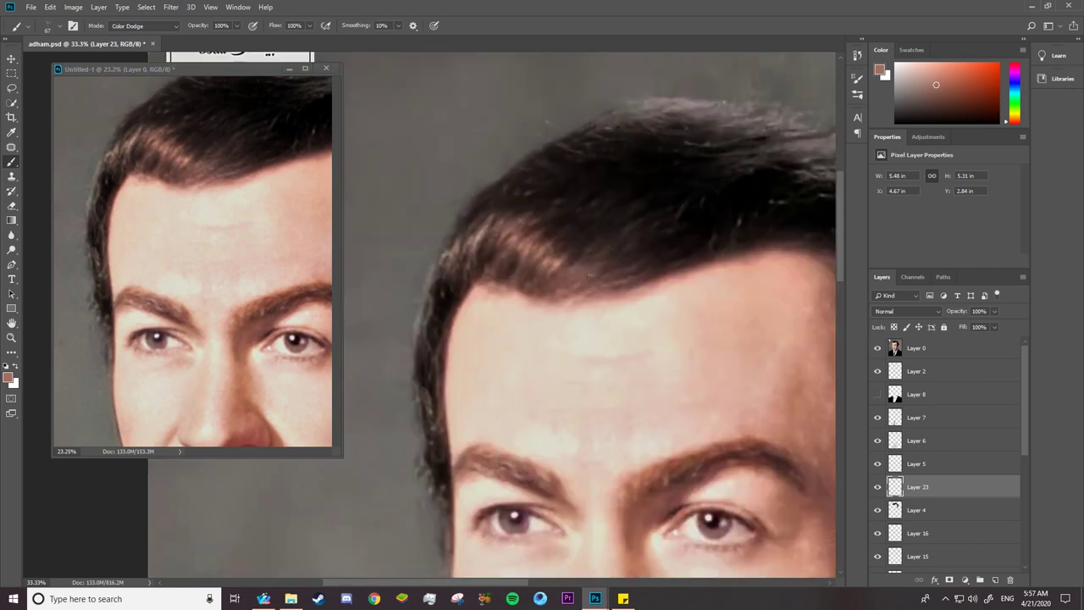
click(877, 348)
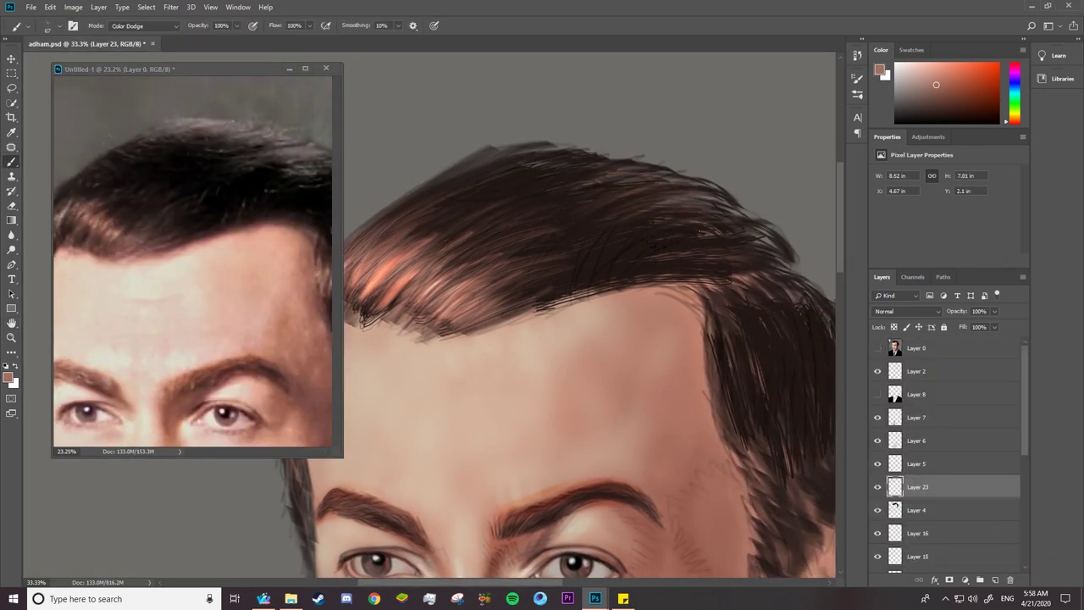
Sample a lighter hair tone from the reference and paint glowing strands across the top hair.
drag(657, 241, 737, 227)
alt+click(208, 121)
drag(610, 159, 508, 169)
mouse_move(728, 203)
mouse_down()
mouse_move(576, 182)
mouse_move(719, 201)
mouse_move(557, 151)
mouse_up()
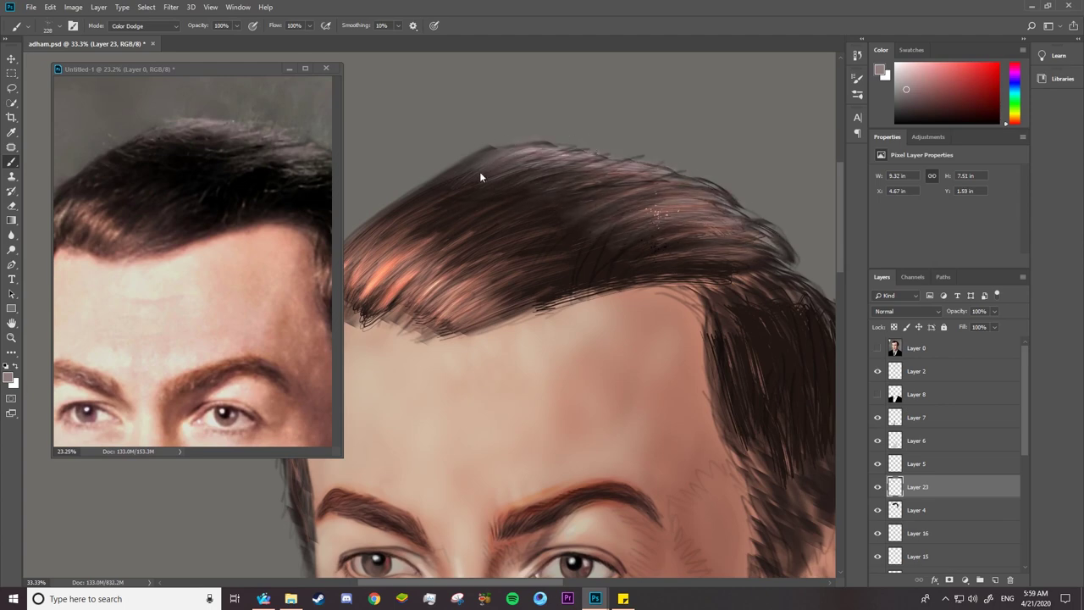
scroll(486, 182, up, 3)
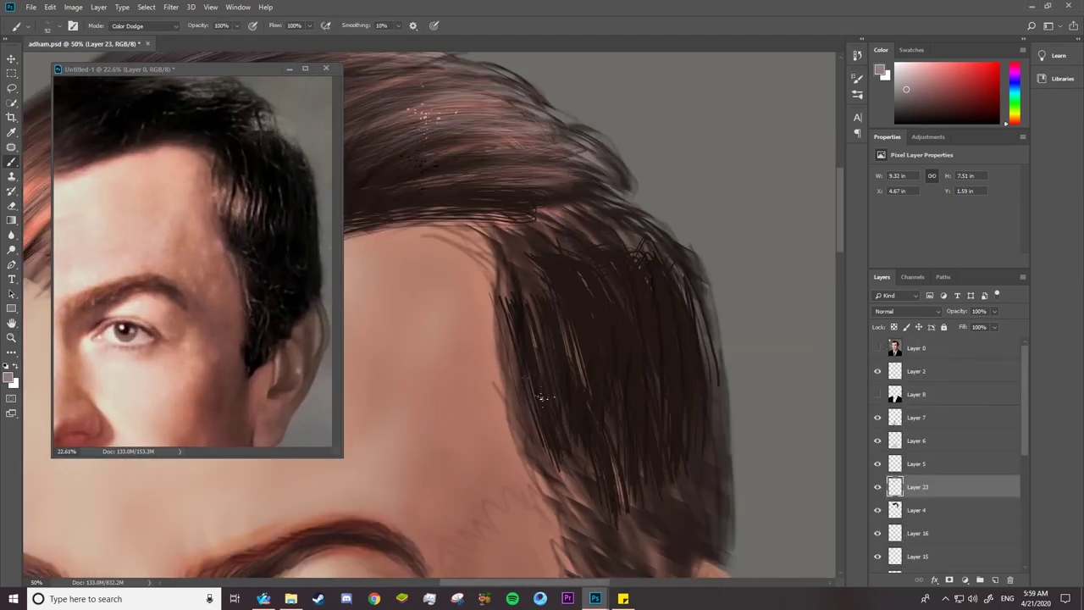
Paint faint lighter strands down the right-side hair mass.
mouse_move(575, 444)
mouse_down()
mouse_move(587, 377)
mouse_move(555, 334)
mouse_up()
drag(519, 406, 508, 305)
mouse_move(609, 500)
mouse_down()
mouse_move(575, 347)
mouse_move(593, 372)
mouse_up()
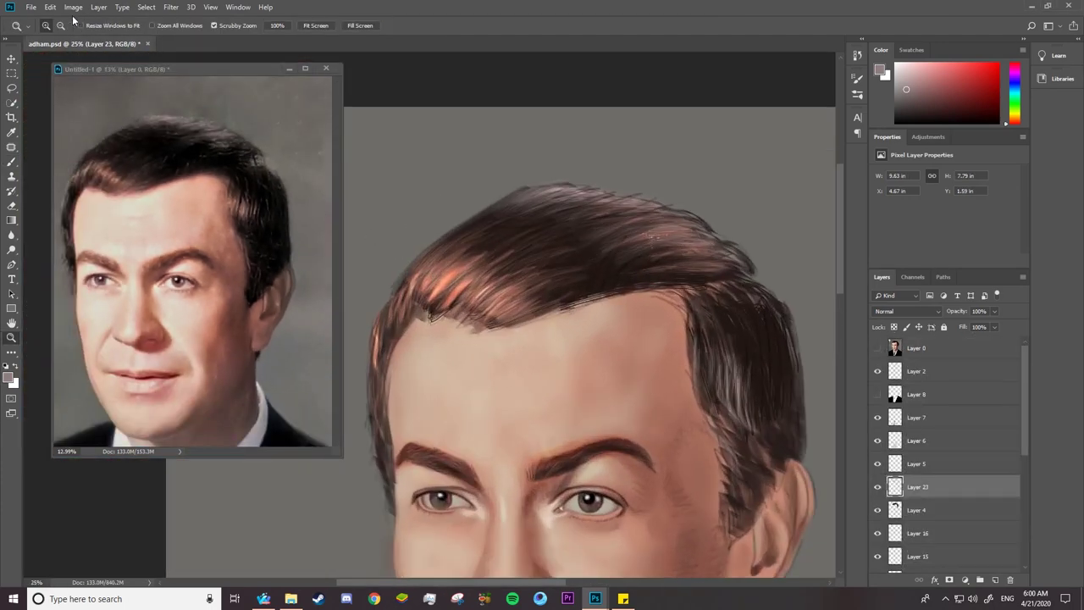
click(73, 7)
mouse_move(91, 37)
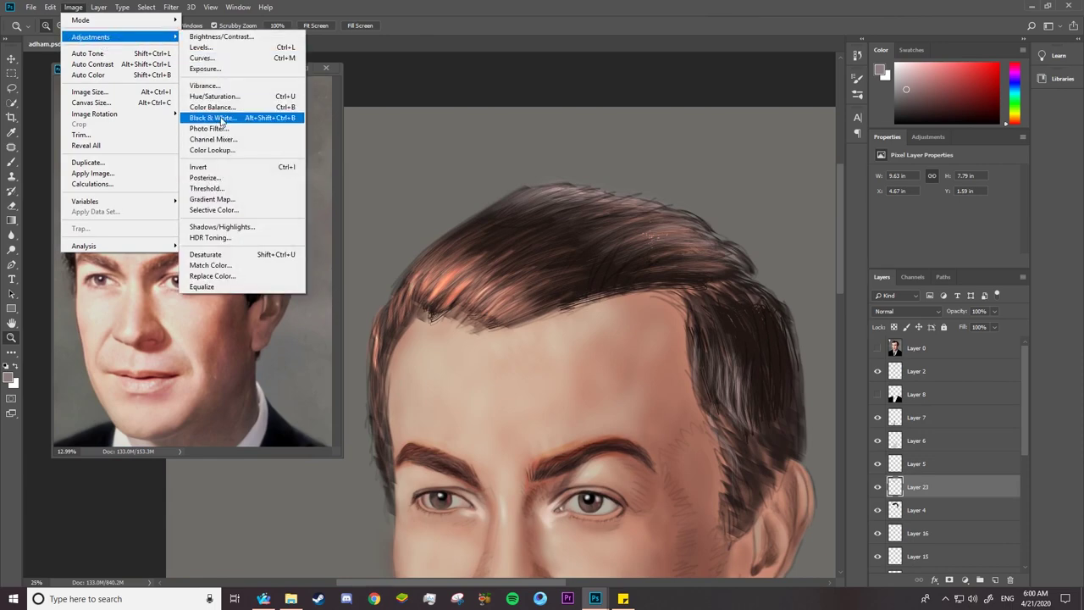
click(202, 47)
drag(568, 123, 853, 189)
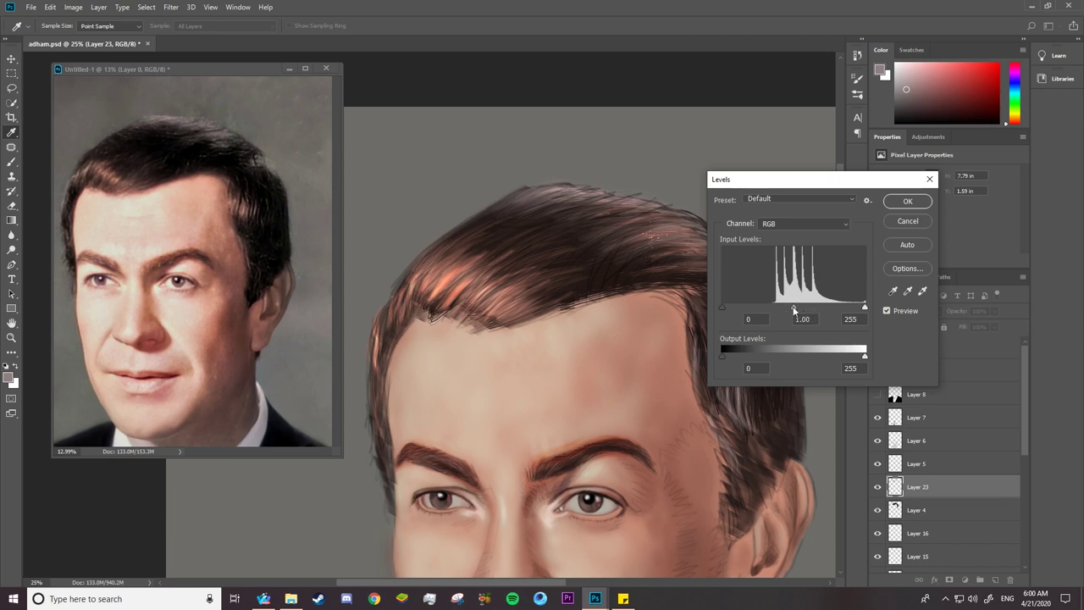
mouse_move(793, 308)
mouse_down()
mouse_move(809, 310)
mouse_move(796, 310)
mouse_up()
drag(722, 307, 811, 310)
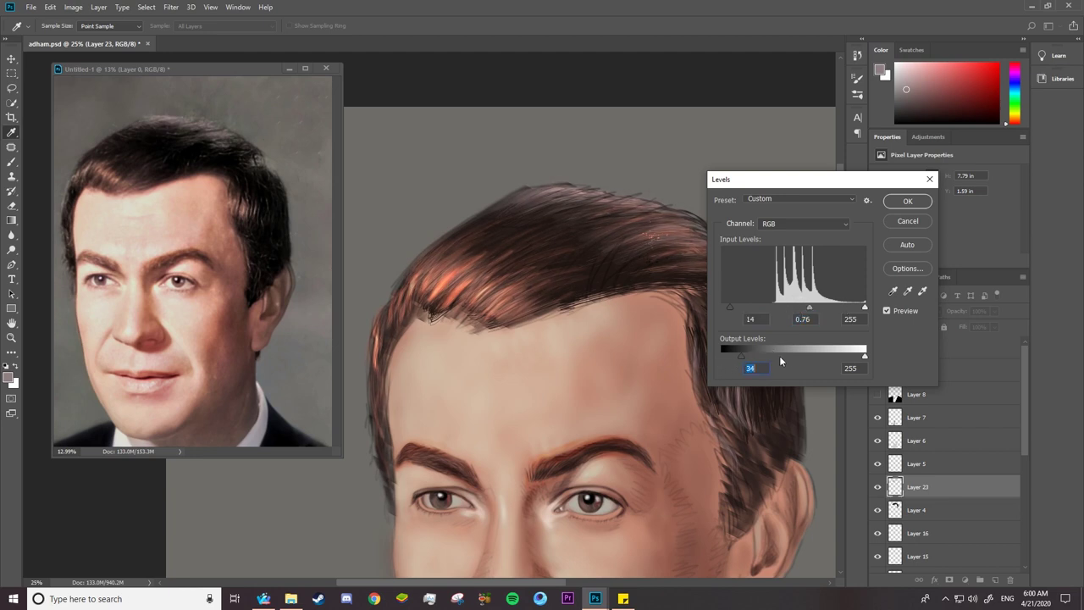
drag(810, 312, 821, 311)
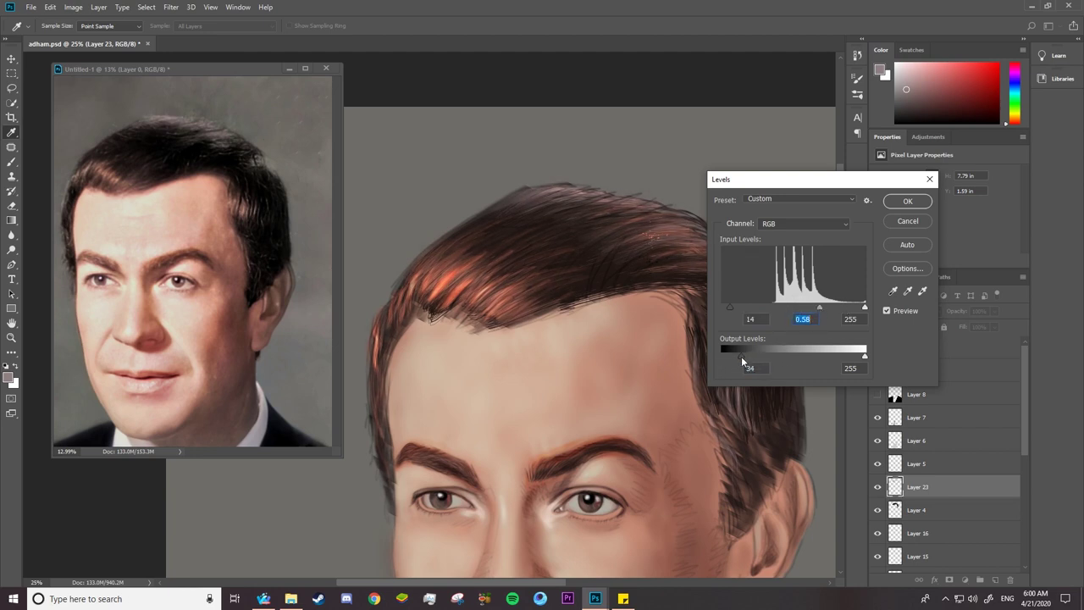
drag(741, 362, 755, 359)
click(907, 222)
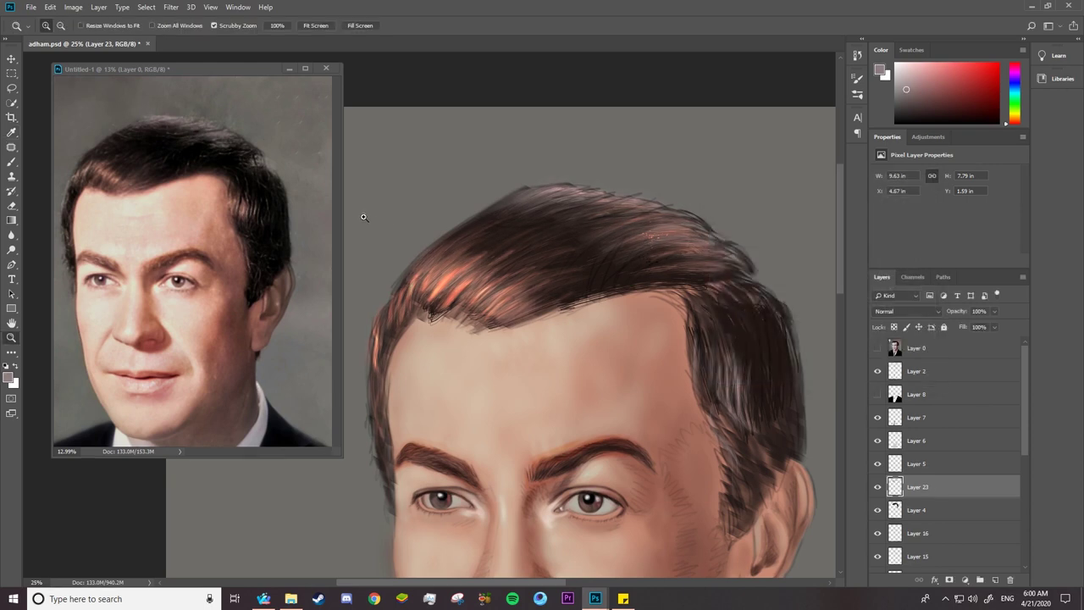
Sample dark brown from the reference and darken the reddish front highlights and upper-right hair.
key(b)
alt+click(152, 152)
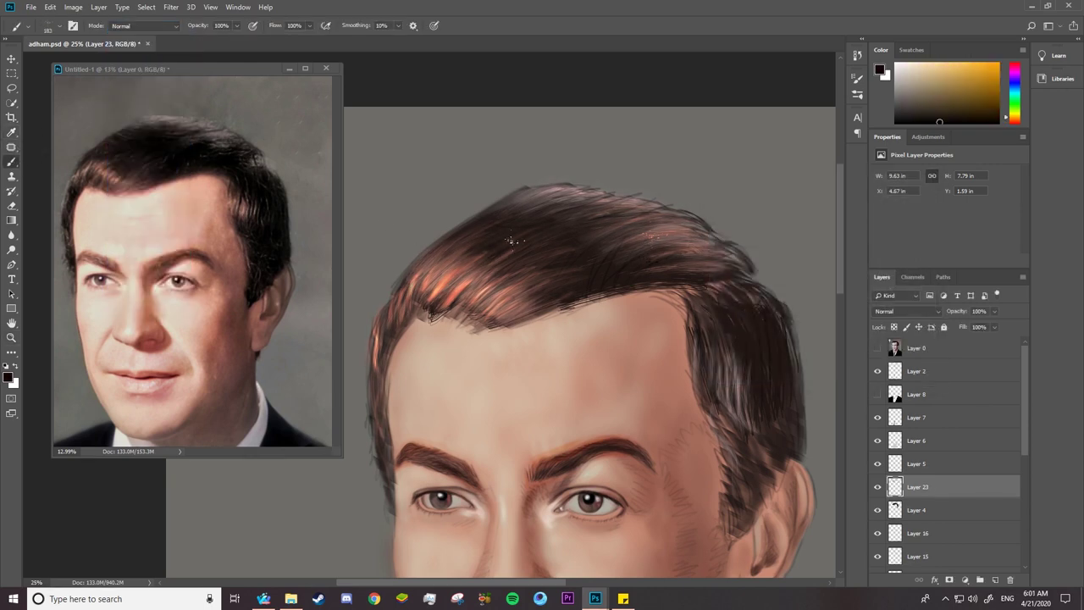
right_click(669, 174)
key(Return)
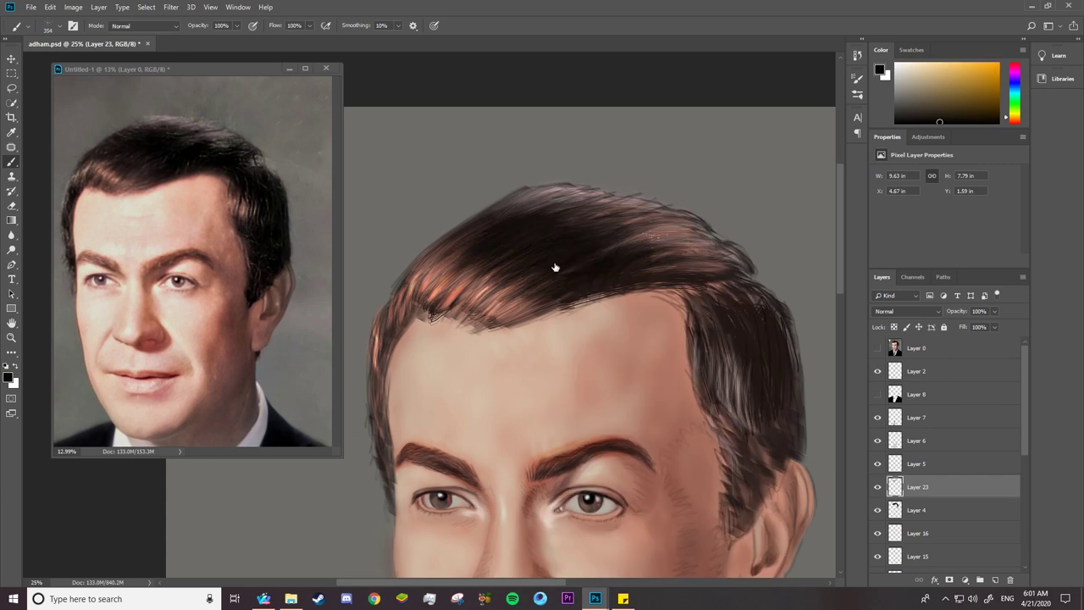
drag(401, 277, 550, 203)
mouse_move(694, 293)
mouse_down()
mouse_move(740, 286)
mouse_move(685, 213)
mouse_move(572, 246)
mouse_move(740, 293)
mouse_move(685, 293)
mouse_move(787, 399)
mouse_up()
Reduce the brush size to 161 and paint dark strokes along the front hairline.
right_click(594, 179)
drag(593, 179, 576, 178)
key(Return)
scroll(414, 327, up, 1)
mouse_move(542, 314)
mouse_down()
mouse_move(423, 246)
mouse_move(555, 222)
mouse_move(432, 263)
mouse_move(436, 282)
mouse_move(520, 346)
mouse_up()
Erase the scribbly hairline strokes on Layer 4 and pick a different brush tip.
key(e)
right_click(436, 282)
key(Return)
click(916, 510)
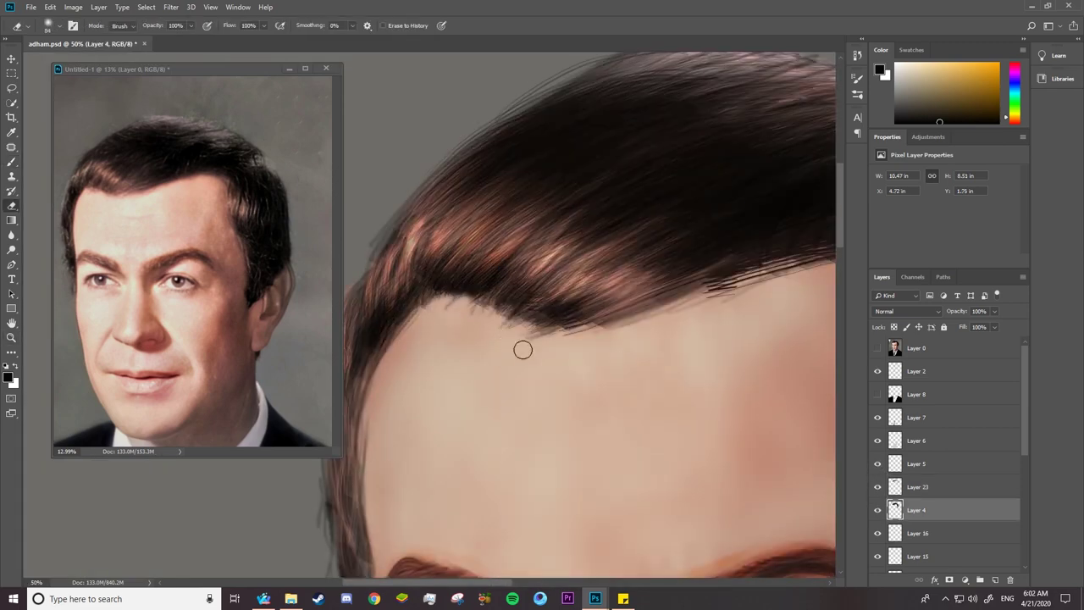
drag(192, 26, 178, 39)
right_click(428, 330)
drag(656, 330, 654, 459)
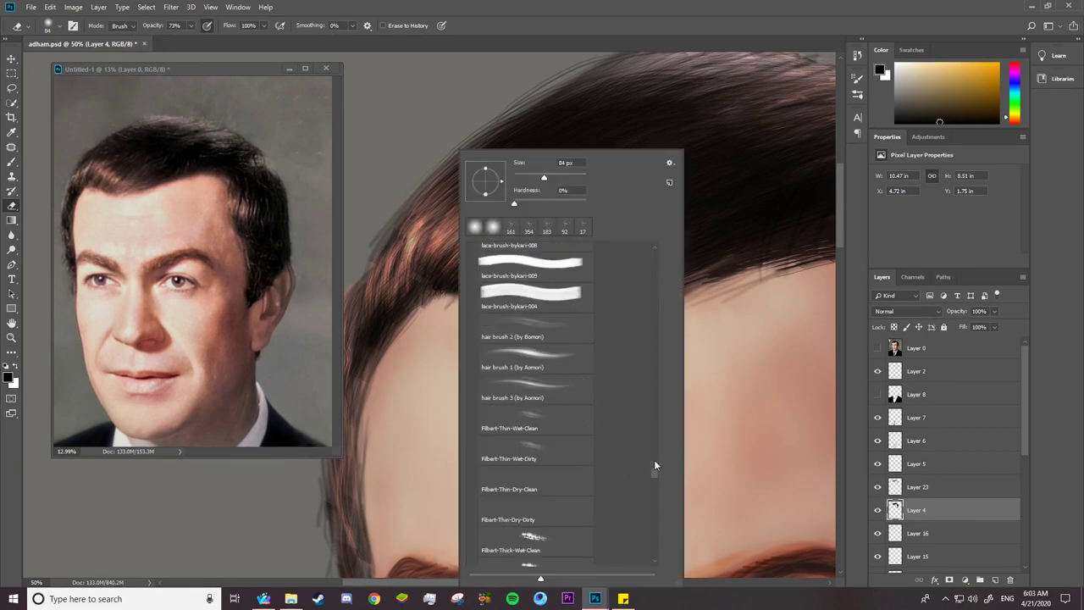
double_click(537, 389)
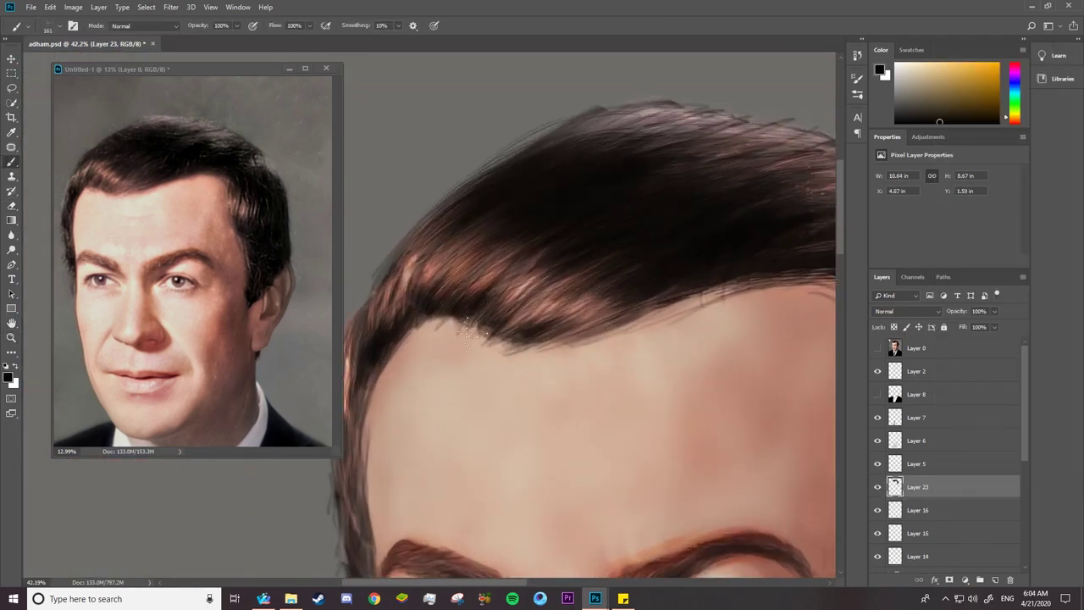
Refine the forehead hairline and extend the right sideburn with dark strands over the right-side hair.
mouse_move(470, 330)
mouse_down()
mouse_move(530, 315)
mouse_move(398, 343)
mouse_move(605, 334)
mouse_move(732, 273)
mouse_up()
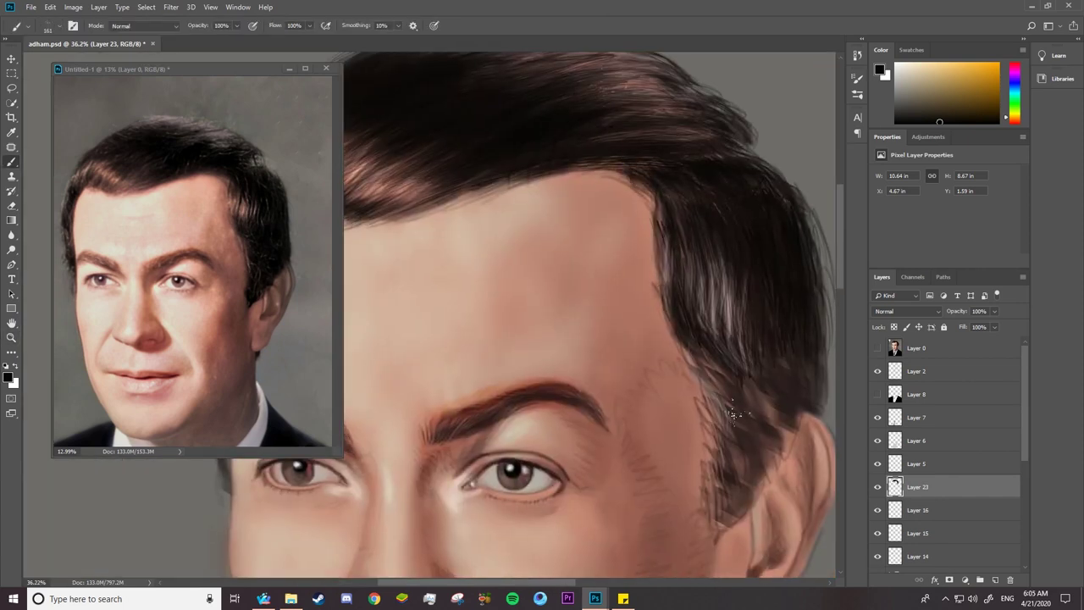
mouse_move(735, 415)
mouse_down()
mouse_move(703, 355)
mouse_move(707, 525)
mouse_move(746, 449)
mouse_up()
mouse_move(737, 491)
mouse_down()
mouse_move(764, 438)
mouse_move(716, 385)
mouse_up()
drag(830, 334, 783, 406)
drag(750, 303, 703, 377)
drag(746, 284, 677, 411)
drag(690, 186, 695, 254)
drag(737, 258, 755, 308)
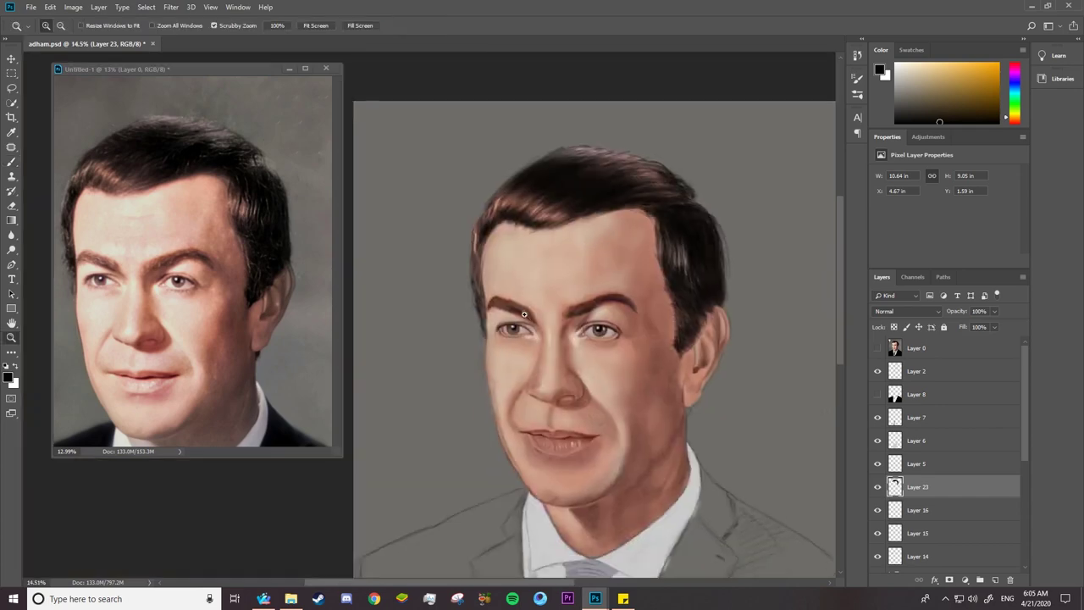
Paint dark strands along the left hair edge, then zoom out to view the whole portrait.
drag(441, 222, 416, 288)
mouse_move(470, 188)
mouse_down()
mouse_move(430, 248)
mouse_move(407, 436)
mouse_up()
right_click(509, 252)
key(e)
key(ctrl+plus)
key(ctrl+plus)
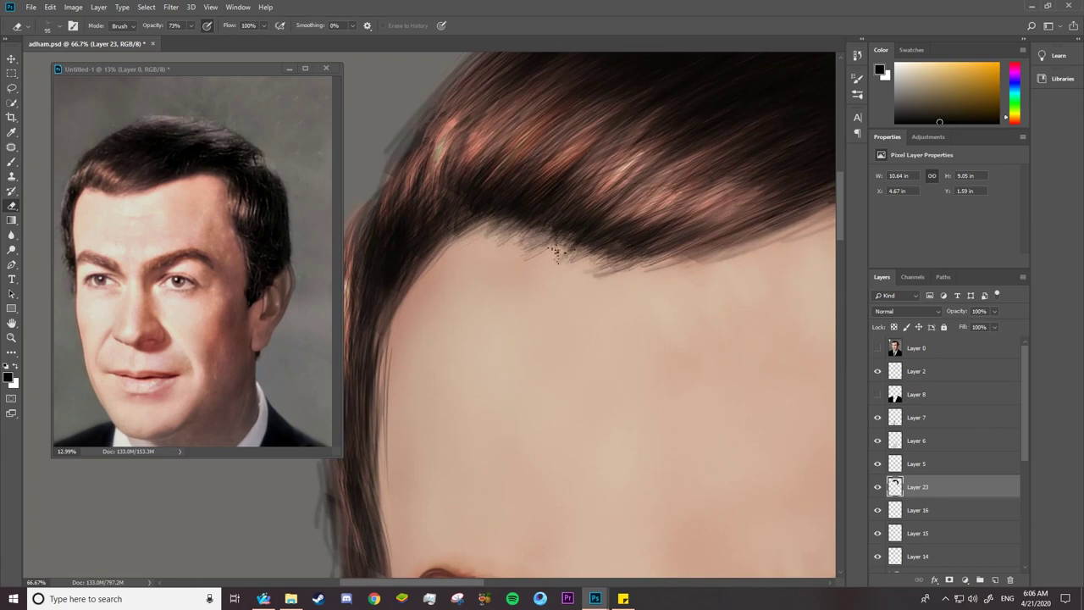
key(ctrl+0)
Zoom in on the tie, sample its colour from the reference and choose a Soft Round brush.
key(z)
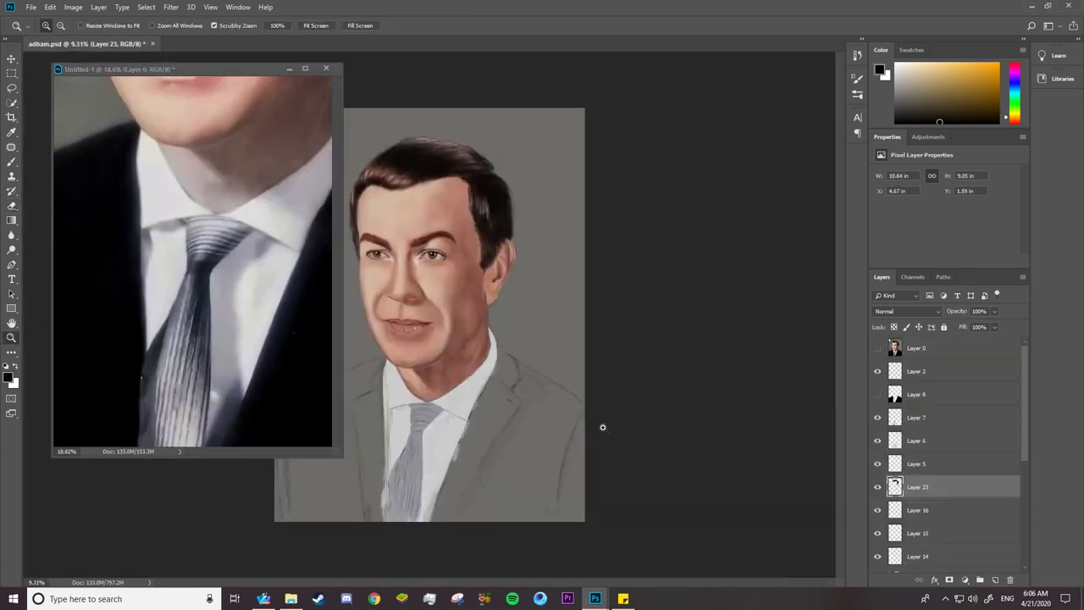
drag(436, 443, 474, 444)
key(b)
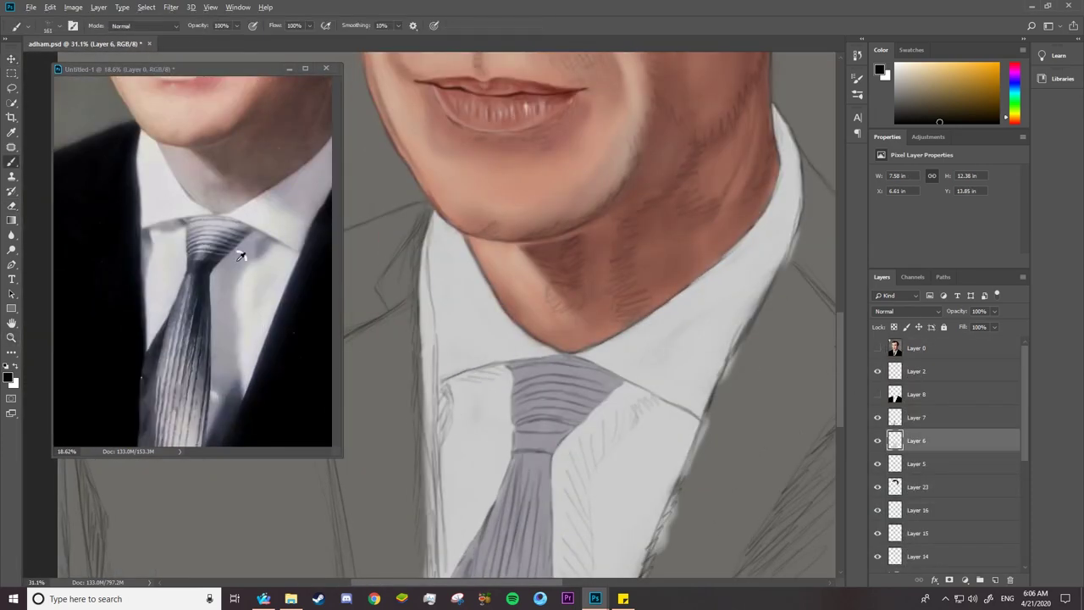
alt+click(246, 242)
right_click(820, 289)
scroll(821, 289, up, 10)
click(714, 225)
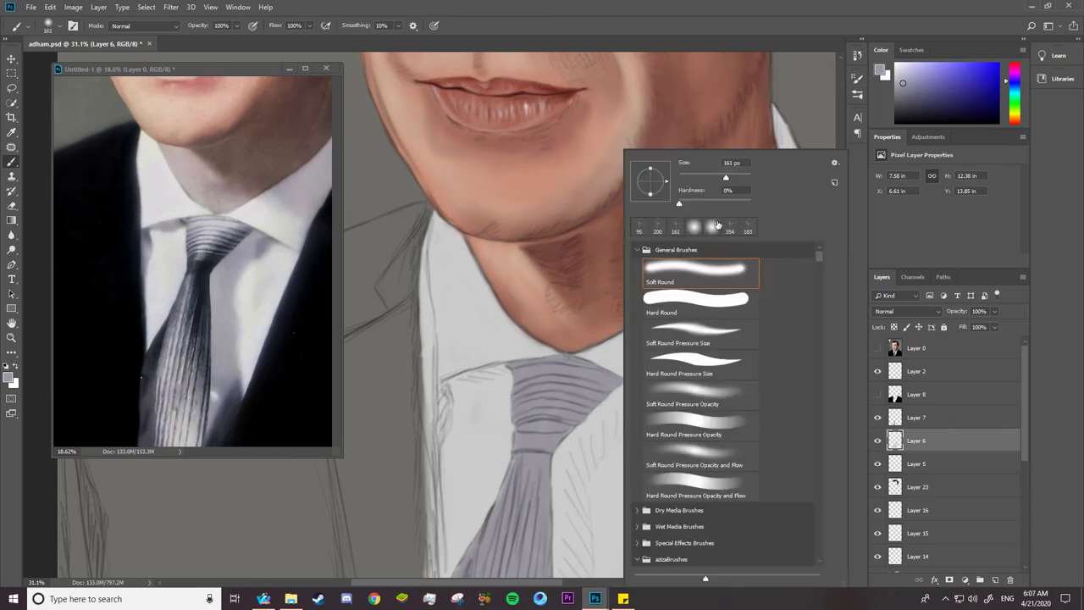
click(523, 334)
Block in the tie with soft lavender strokes along its sides.
mouse_move(551, 487)
mouse_down()
mouse_move(644, 390)
mouse_move(573, 548)
mouse_up()
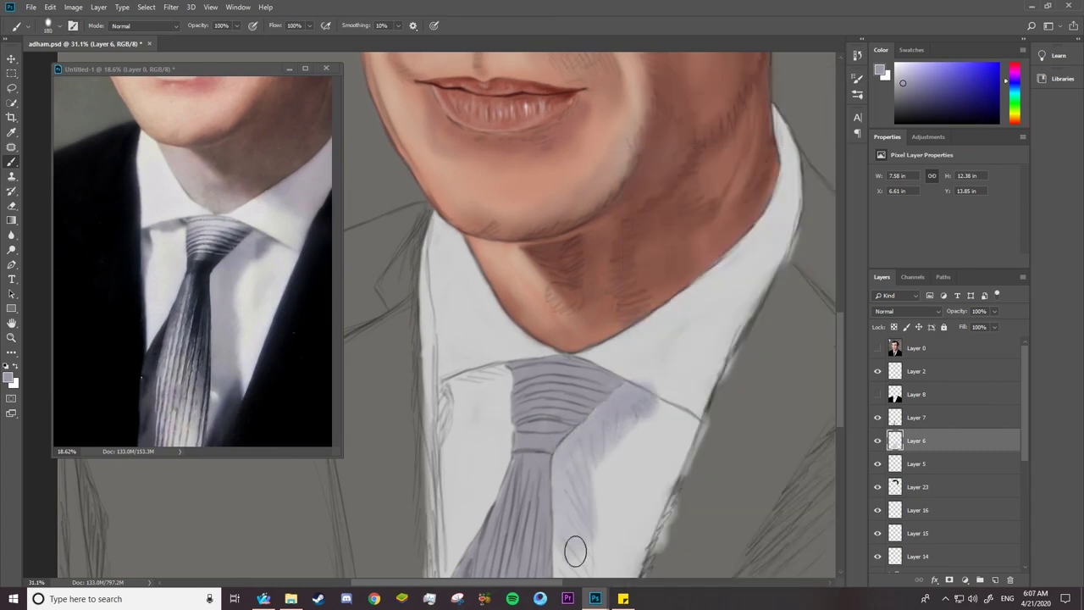
scroll(570, 560, down, 5)
drag(581, 465, 559, 321)
drag(610, 212, 576, 390)
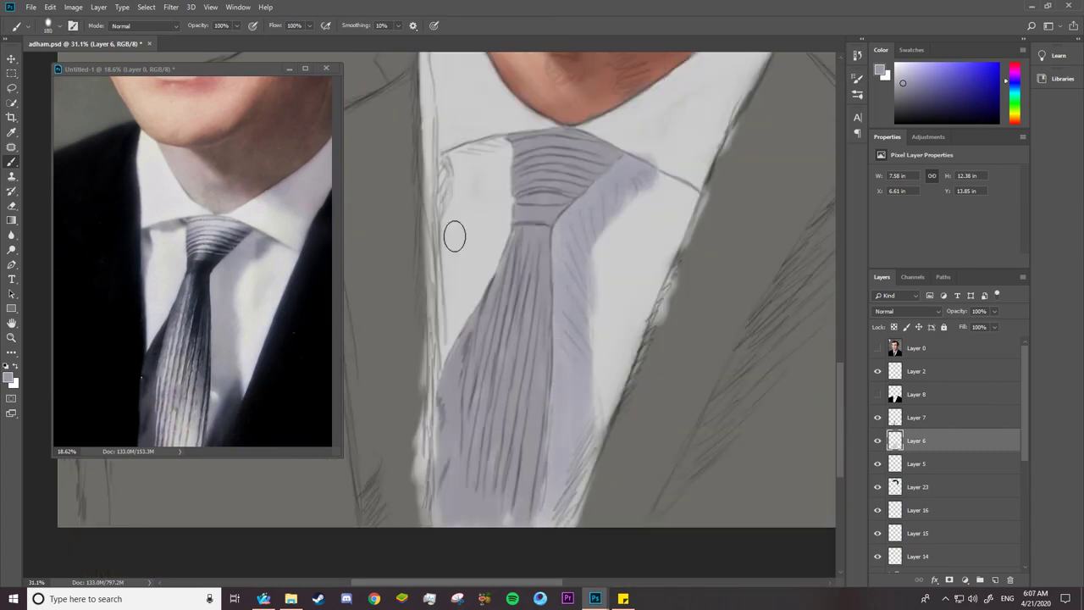
drag(452, 235, 441, 179)
key(bracketleft)
key(bracketleft)
key(bracketleft)
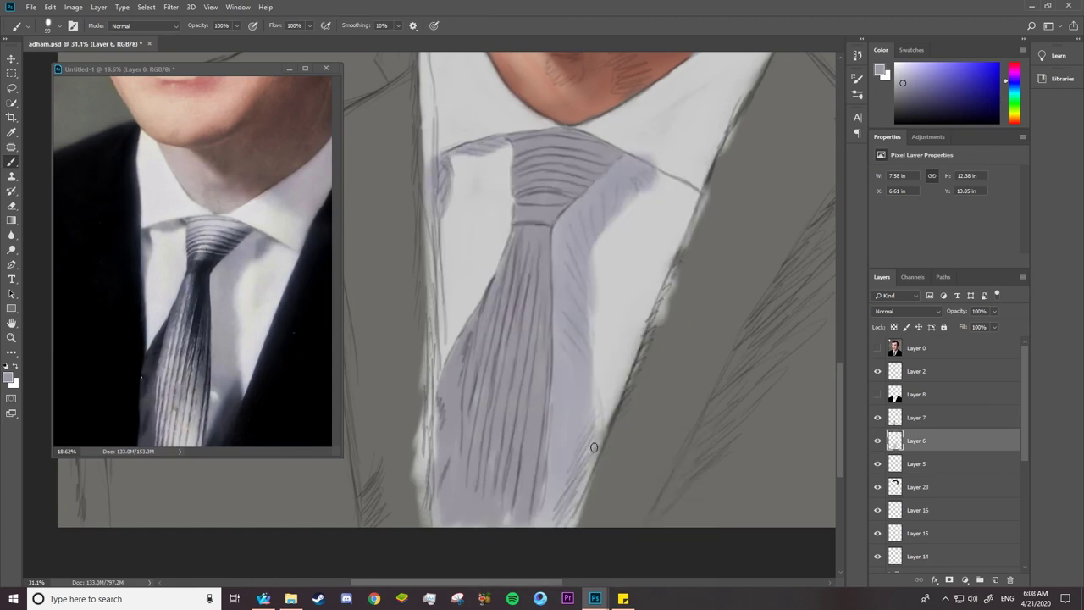
Erase the tie's top-right area with a soft eraser and lighten that edge with shirt white.
key(e)
scroll(678, 161, up, 5)
right_click(689, 169)
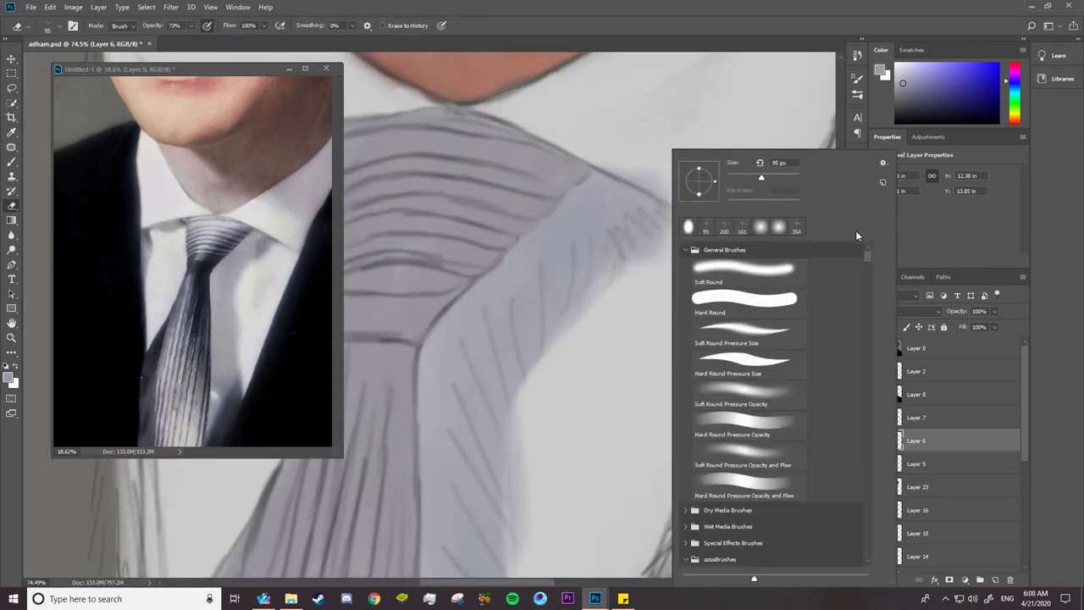
click(764, 271)
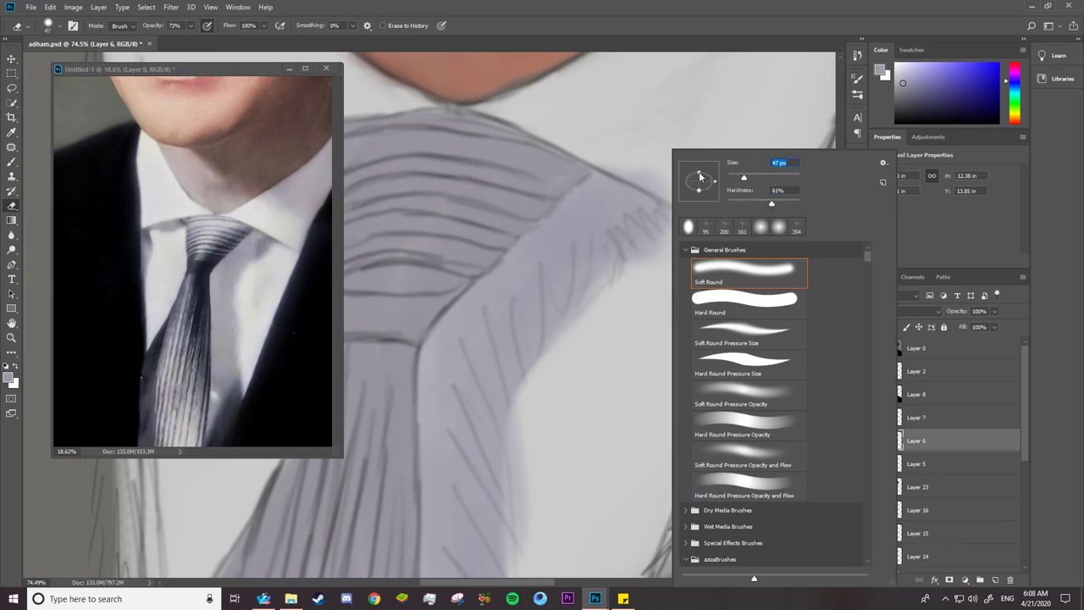
click(633, 223)
drag(619, 178, 682, 152)
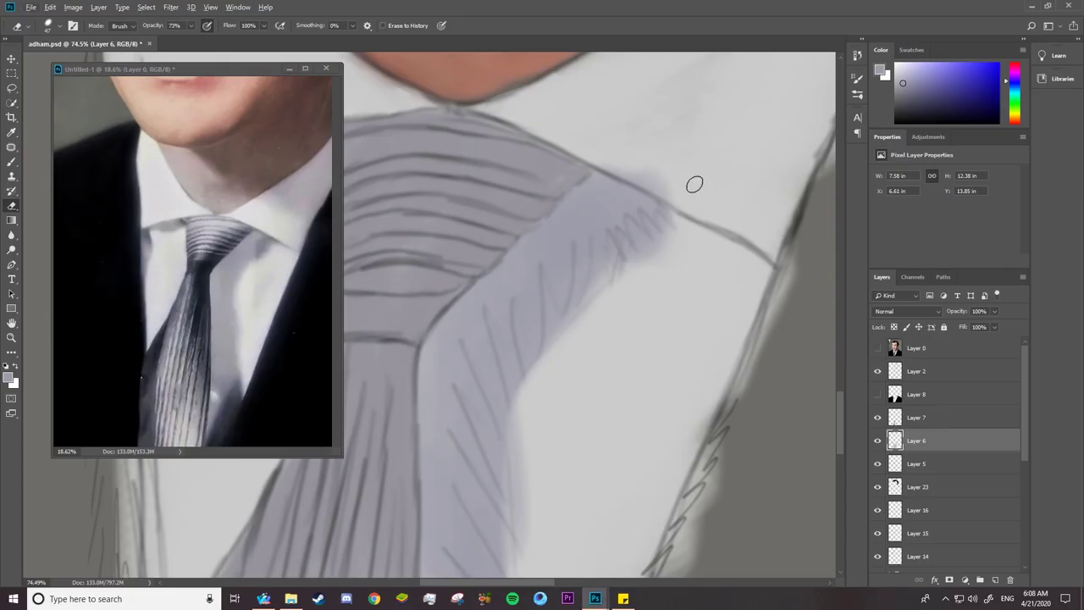
key(b)
alt+click(620, 122)
drag(620, 122, 648, 147)
Burn in shadows along the tie's upper-right edge, resizing the Burn brush as needed.
click(11, 250)
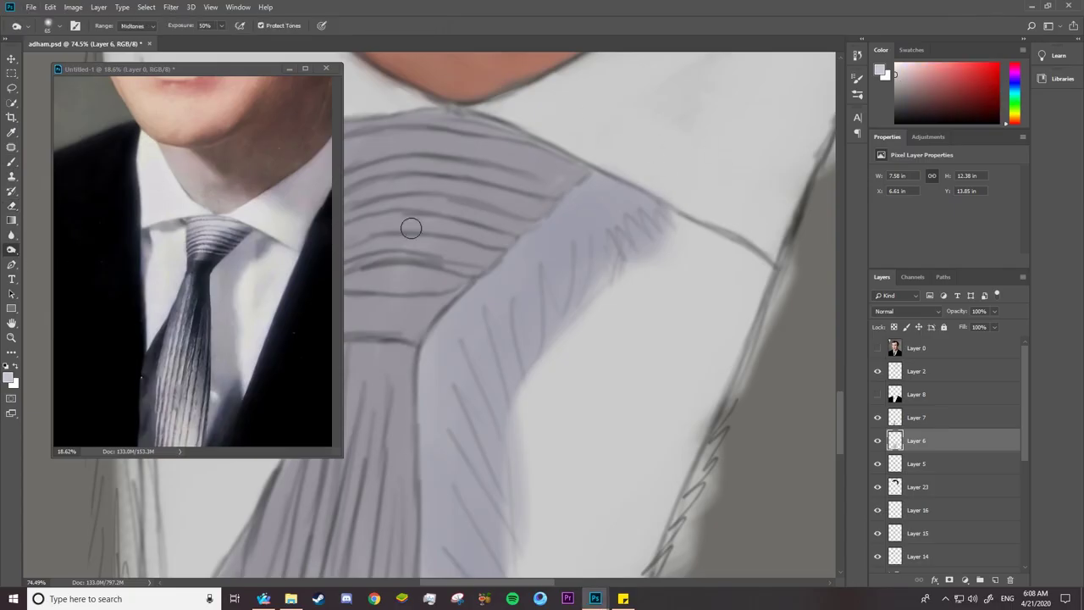
drag(661, 199, 614, 254)
right_click(654, 151)
key(Return)
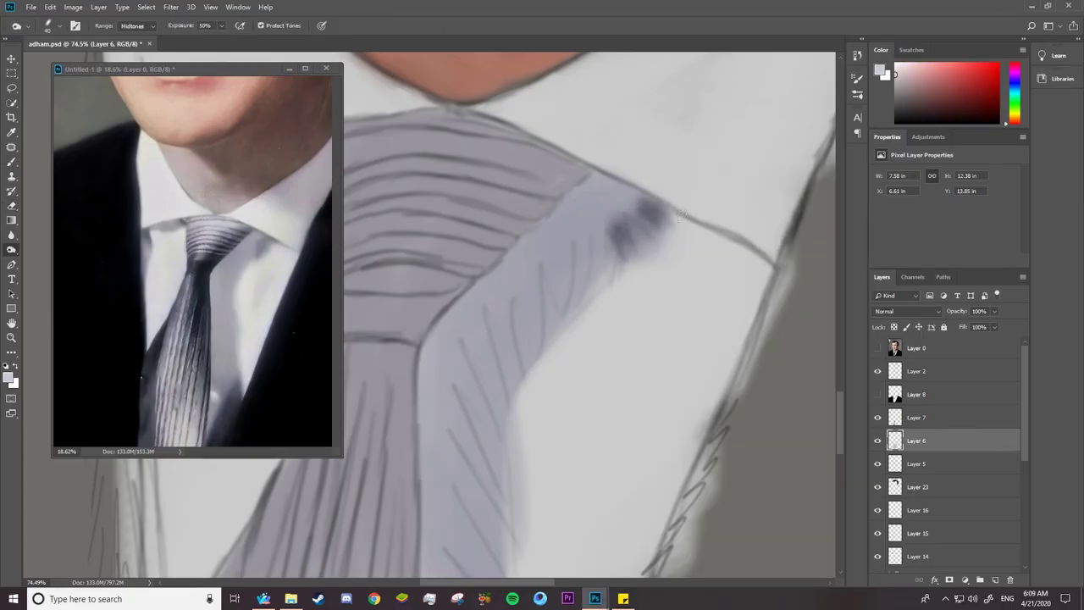
drag(652, 212, 614, 262)
right_click(613, 149)
key(Return)
drag(648, 224, 601, 276)
scroll(601, 275, down, 5)
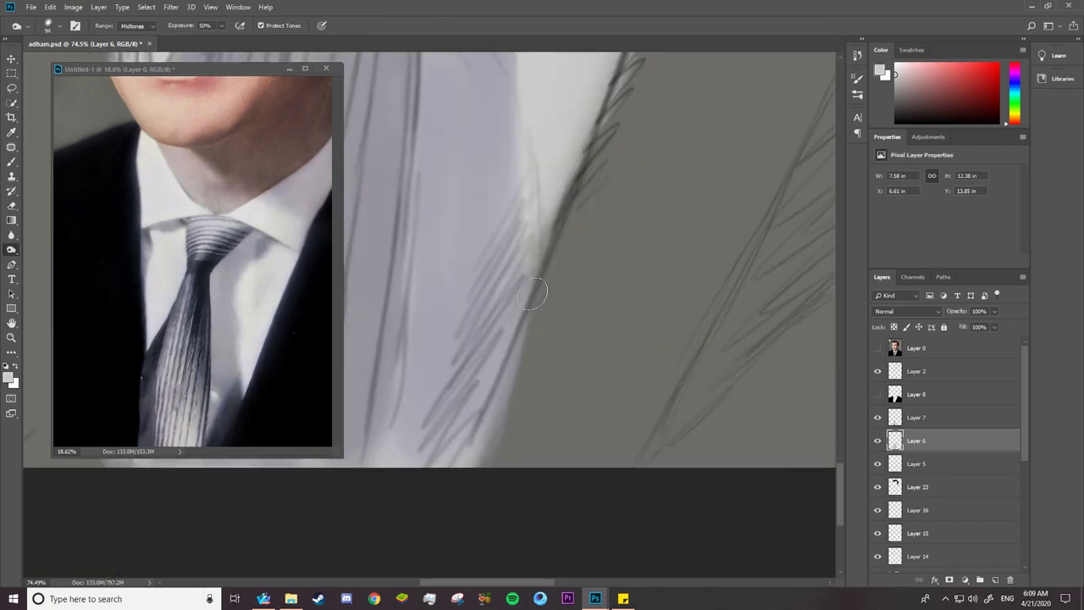
Burn the tie's lower right and left edges and the collar edges beside the knot.
drag(533, 208, 433, 441)
mouse_move(508, 284)
mouse_down()
mouse_move(419, 462)
mouse_move(519, 295)
mouse_up()
drag(495, 241, 426, 296)
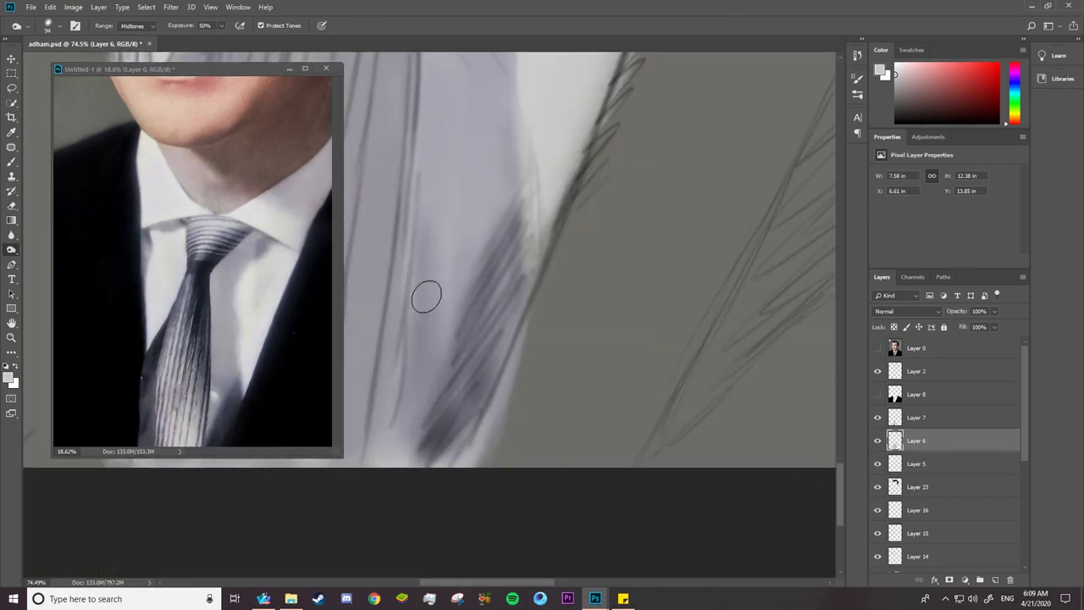
drag(470, 169, 407, 373)
scroll(501, 150, up, 5)
mouse_move(426, 169)
mouse_down()
mouse_move(419, 254)
mouse_move(554, 128)
mouse_up()
drag(427, 212, 429, 250)
key(z)
alt+click(676, 417)
Select the Smudge tool and set its strength to 17%.
key(r)
right_click(641, 228)
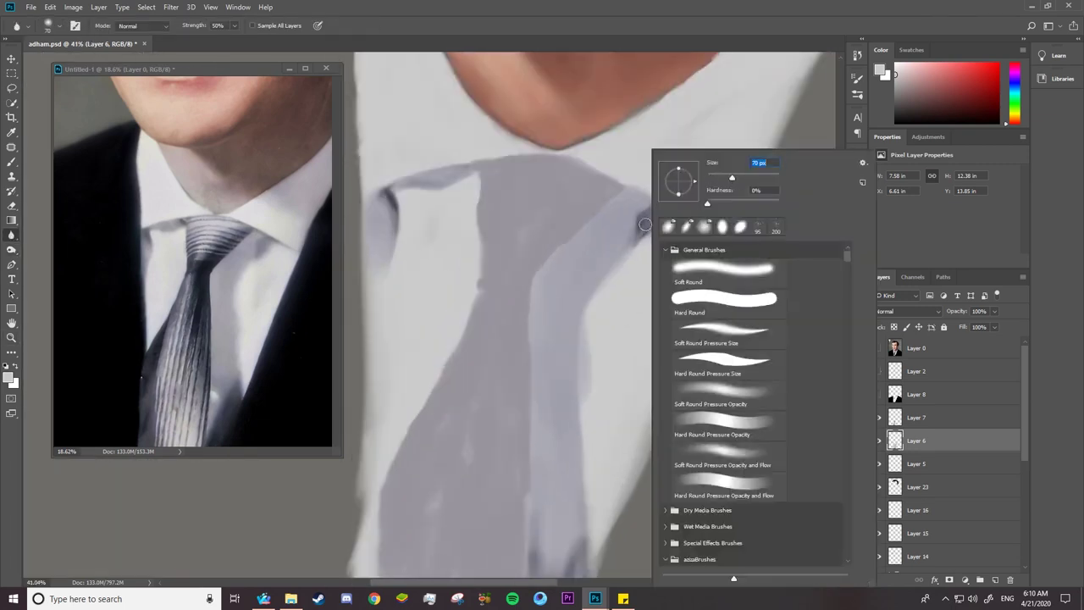
key(F5)
key(F5)
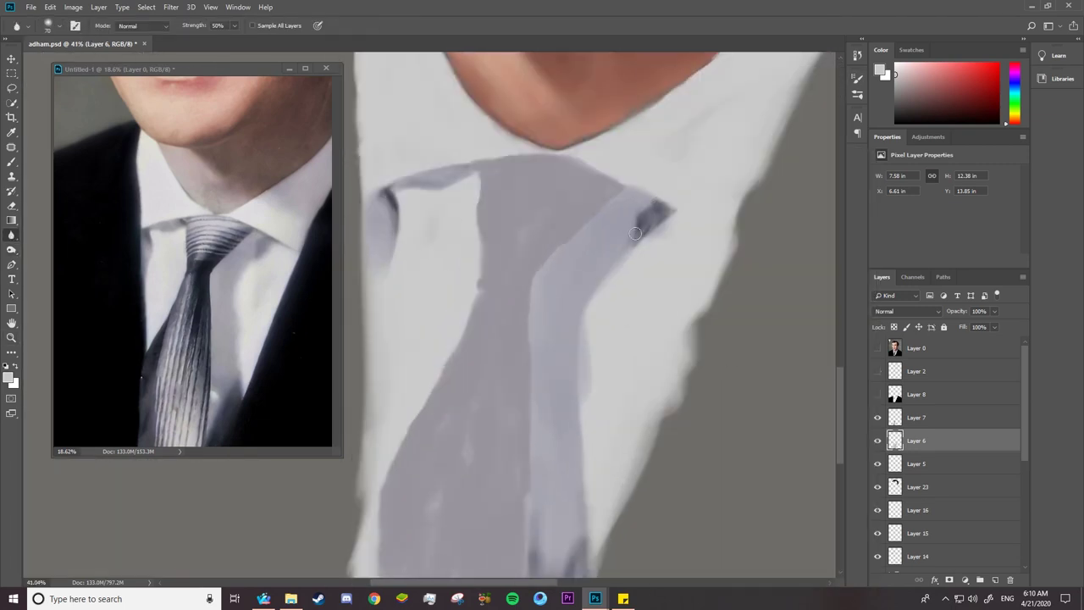
text(17)
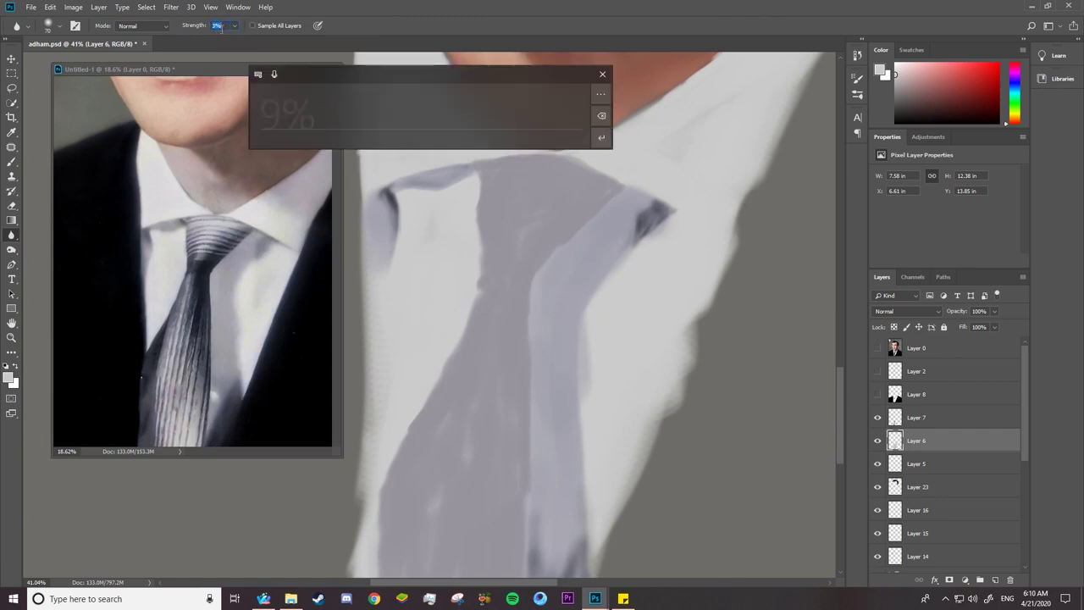
right_click(585, 305)
key(Escape)
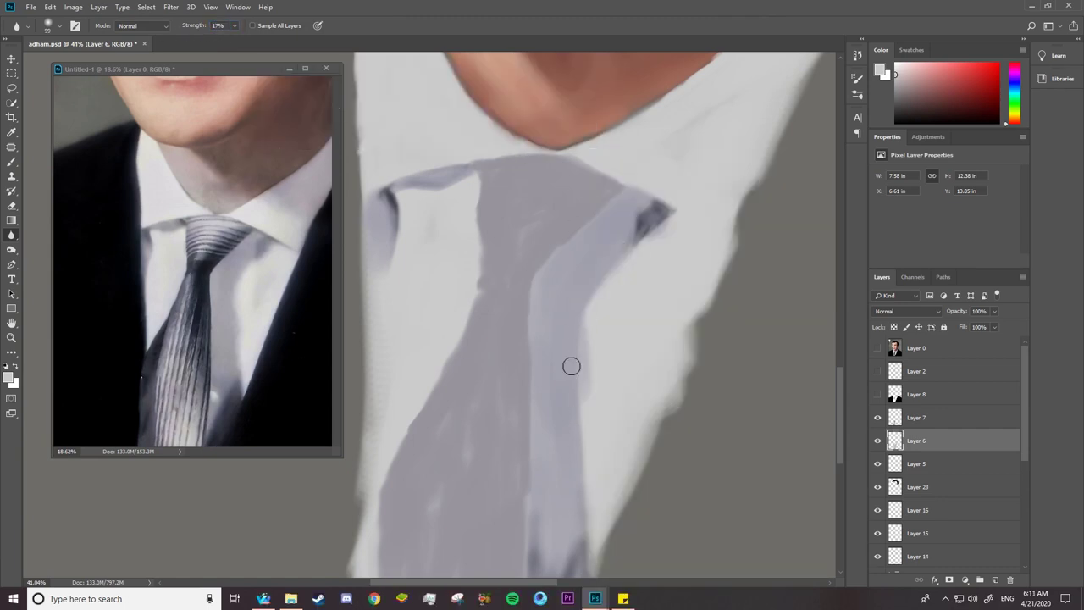
Reset the smudge strength from 50% back to 17%, then zoom toward the neck with the Brush.
text(50)
key(F5)
key(F5)
text(17)
right_click(635, 227)
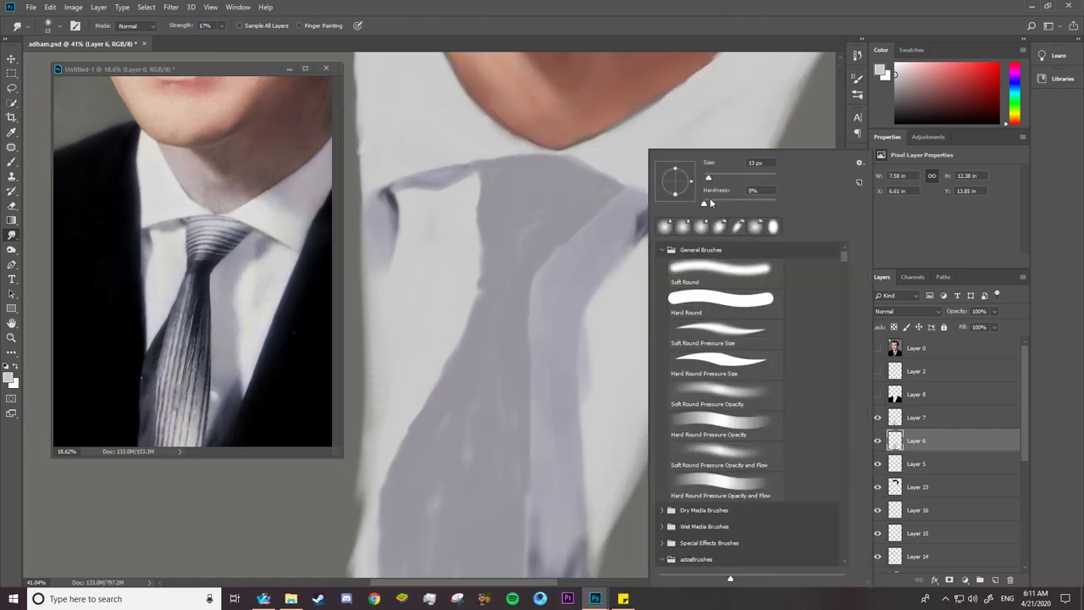
key(Escape)
scroll(424, 196, up, 3)
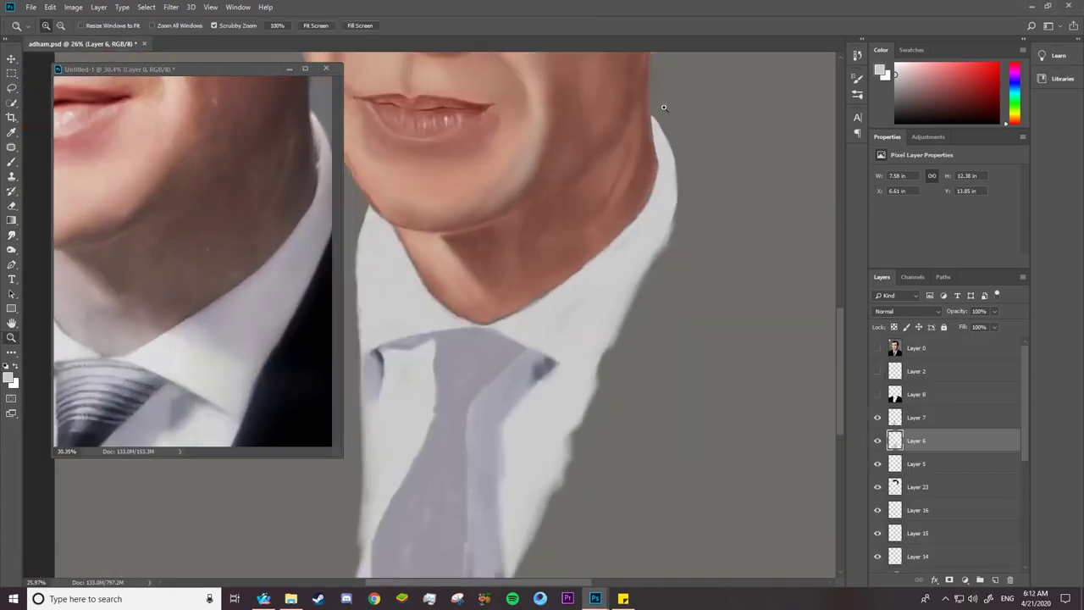
key(b)
right_click(707, 181)
Paint light strokes along the neck and collar edge with a 44 px brush.
click(707, 177)
key(Return)
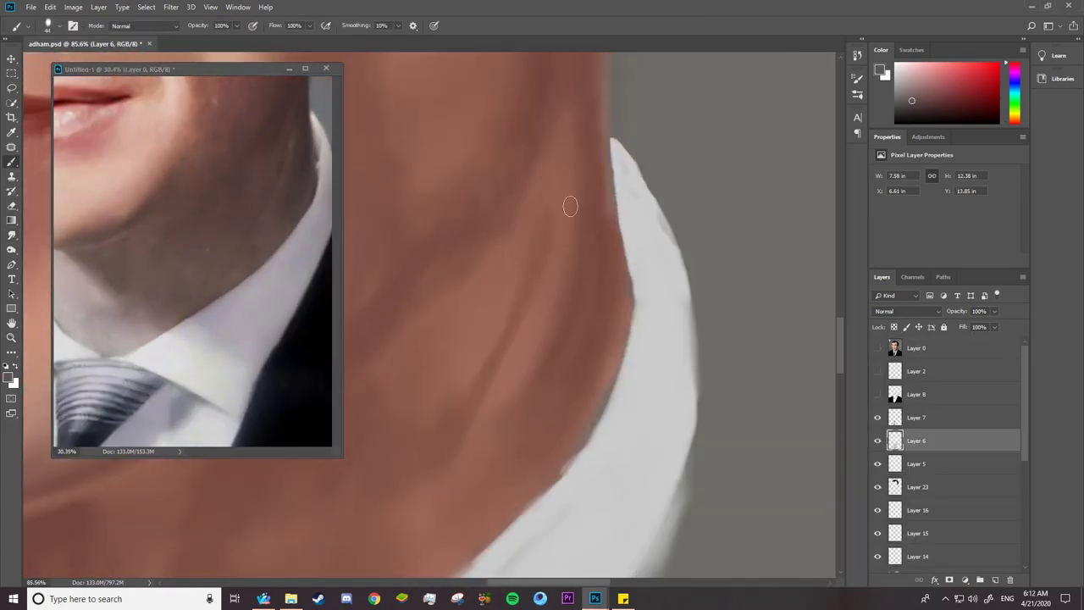
mouse_move(568, 206)
mouse_down()
mouse_move(624, 213)
mouse_move(624, 368)
mouse_move(542, 474)
mouse_up()
scroll(492, 398, down, 3)
drag(446, 322, 568, 194)
scroll(425, 566, left, 3)
right_click(550, 152)
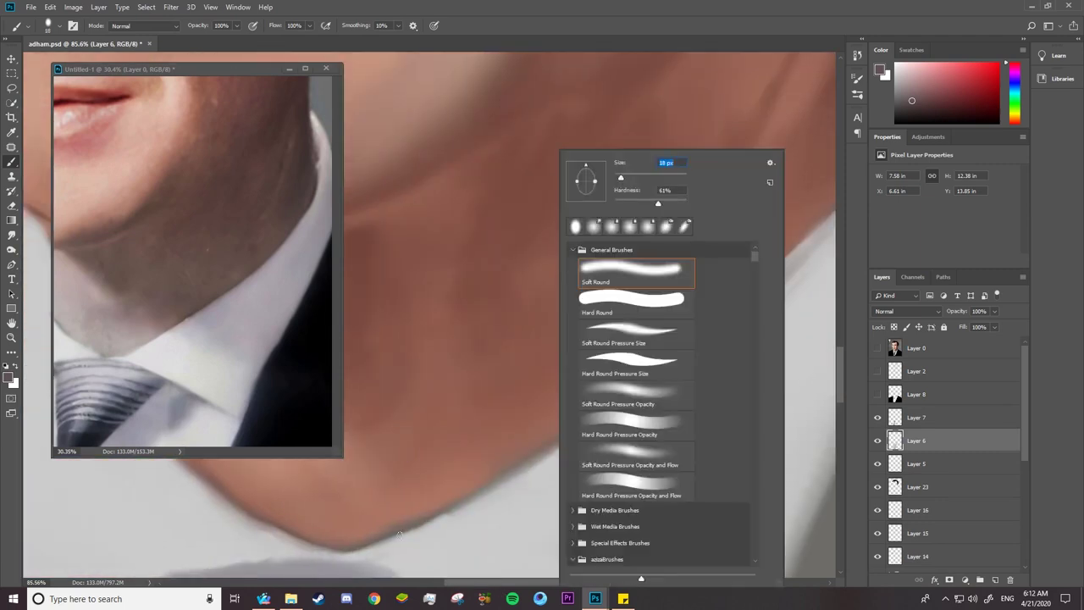
key(Return)
drag(441, 508, 683, 366)
scroll(682, 366, right, 3)
Erase the roughness along the collar edge and pan to the neck and chin.
key(e)
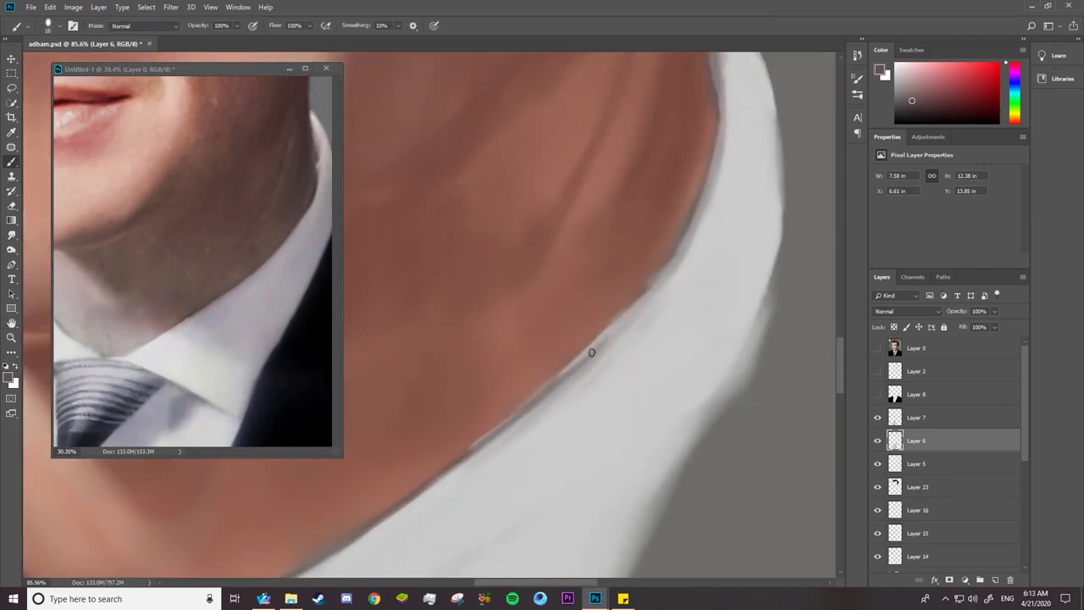
mouse_move(608, 327)
mouse_down()
mouse_move(506, 413)
mouse_move(620, 314)
mouse_up()
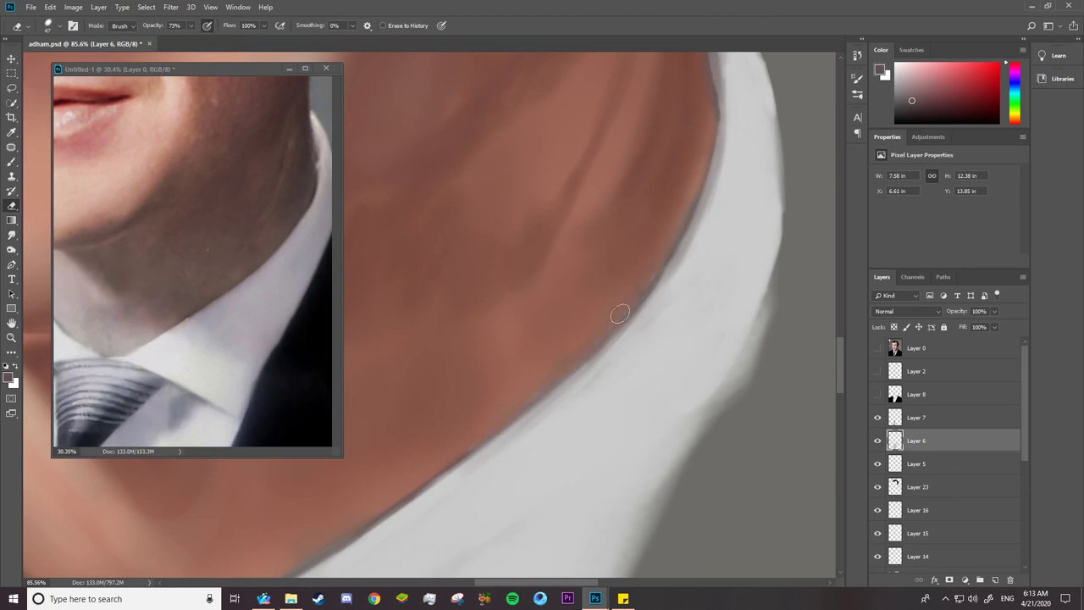
drag(708, 123, 619, 362)
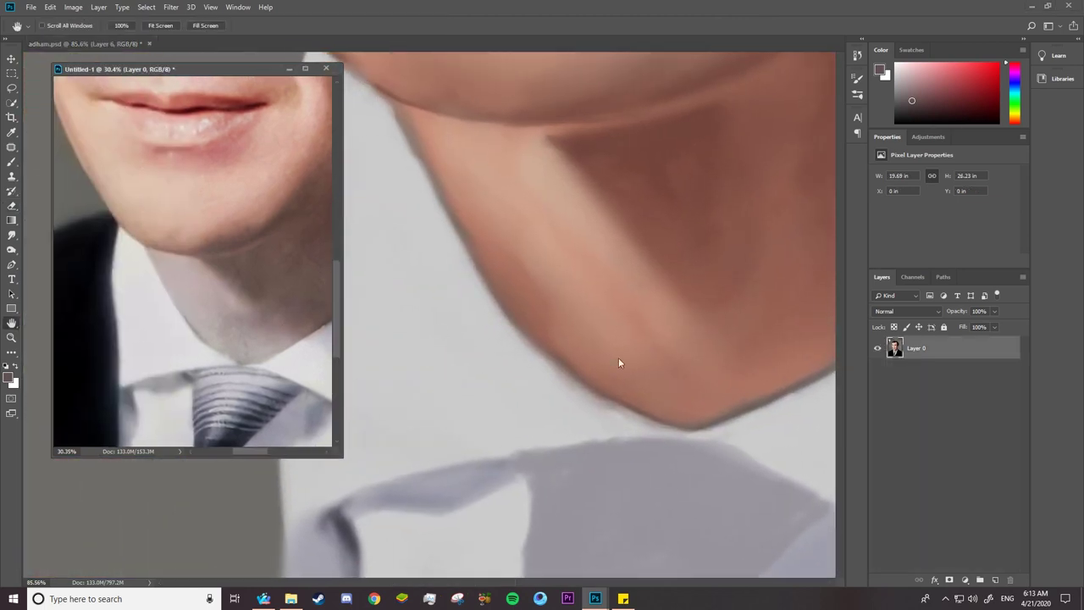
scroll(559, 320, down, 3)
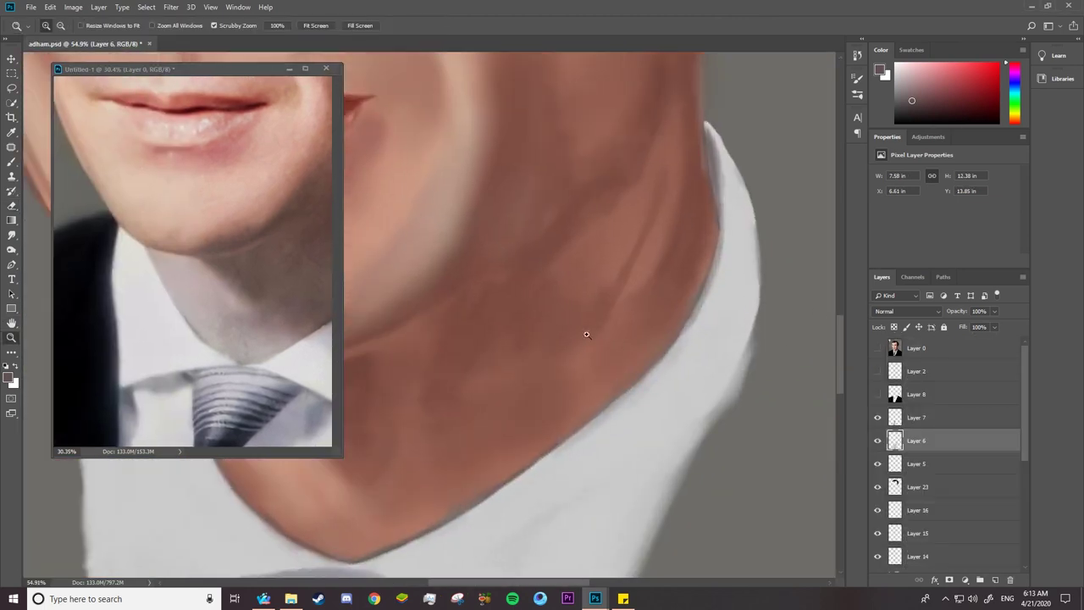
Paint lavender shading along the collar edge.
key(b)
right_click(591, 149)
key(Escape)
drag(661, 244, 576, 359)
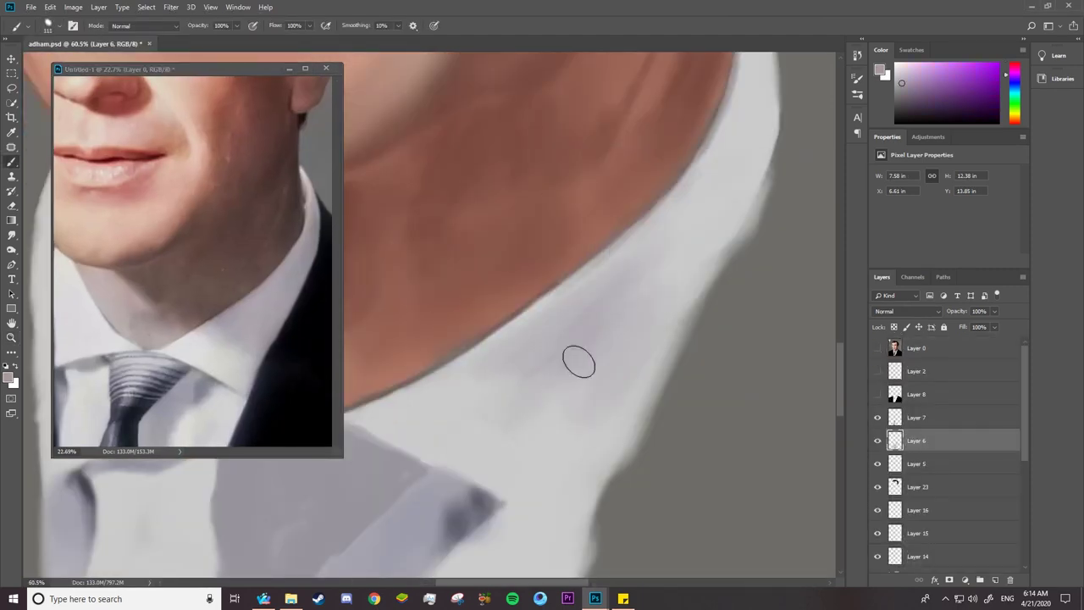
Zoom out to the whole portrait, then zoom in to frame the tie.
key(z)
drag(669, 340, 407, 327)
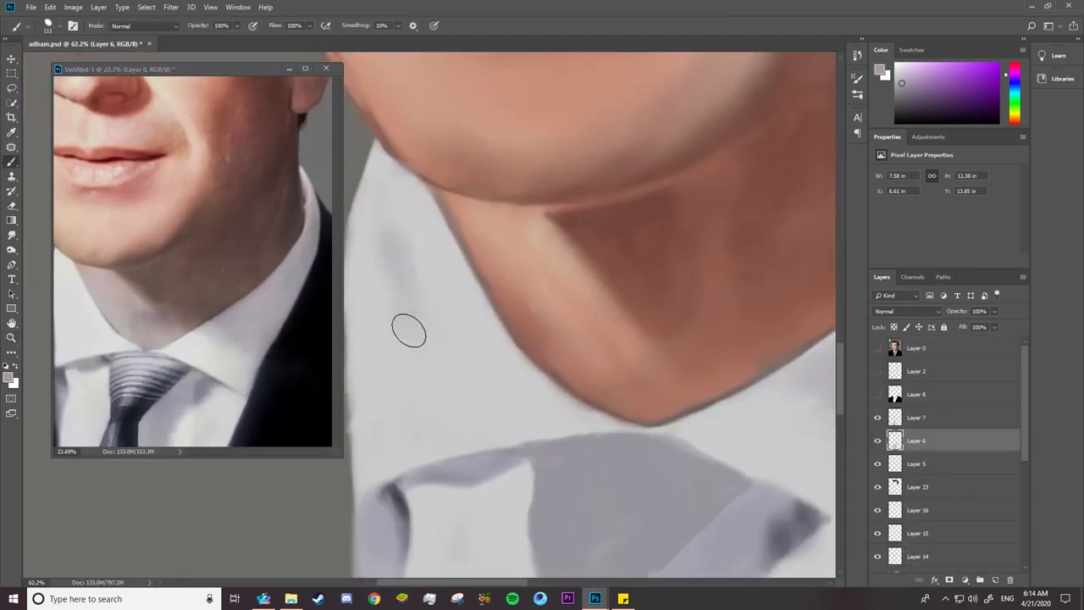
key(ctrl+0)
drag(508, 356, 593, 356)
drag(254, 237, 243, 236)
Show the Layer 0 reference photo and switch to the Pen tool, dismissing the Curvature Pen tip.
click(243, 236)
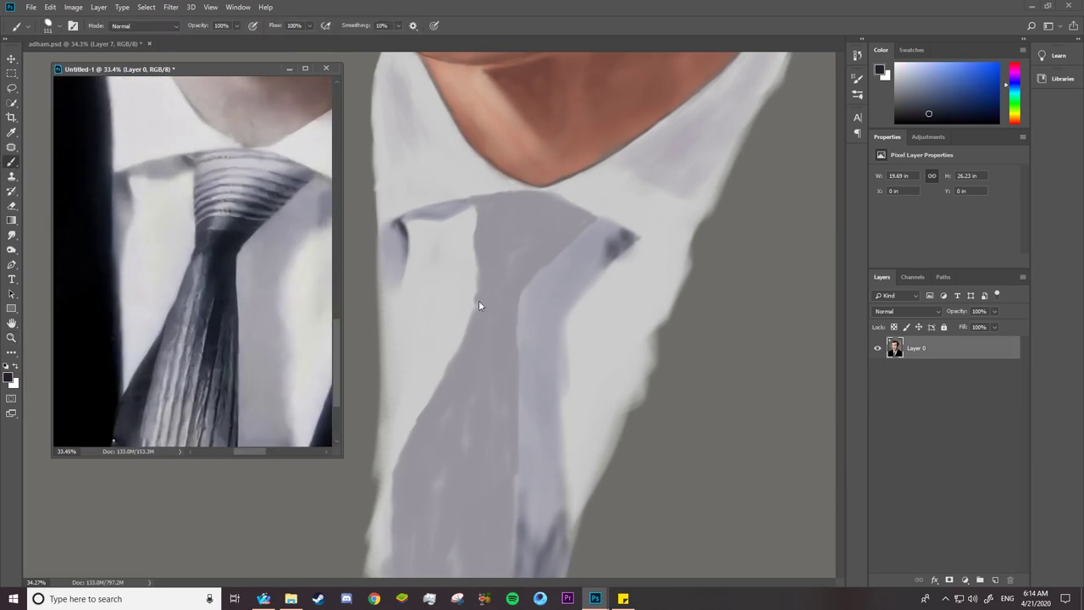
click(478, 300)
click(877, 348)
right_click(11, 265)
click(55, 265)
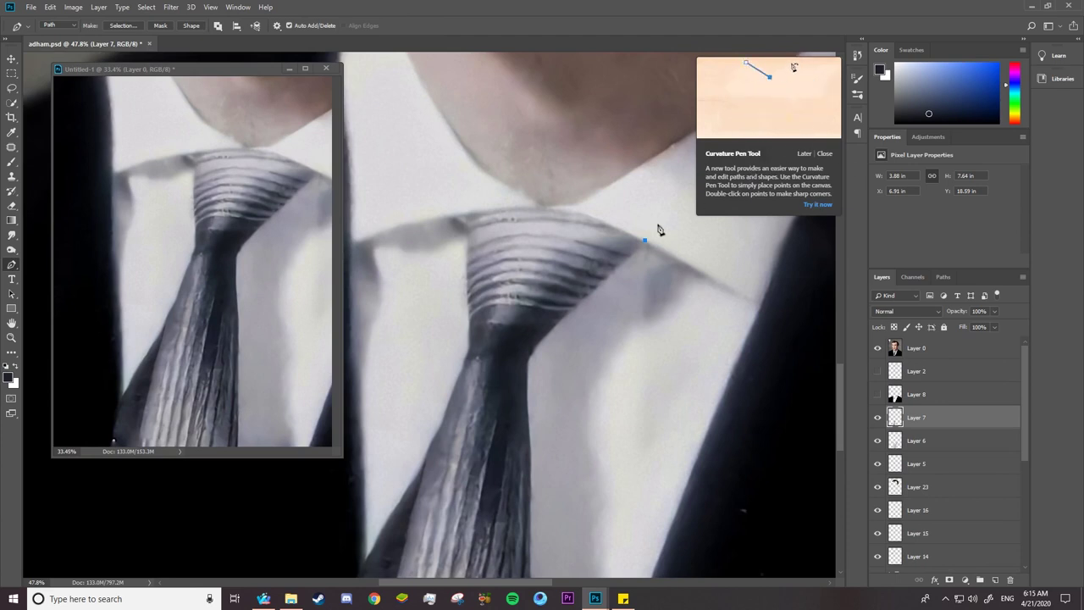
click(825, 155)
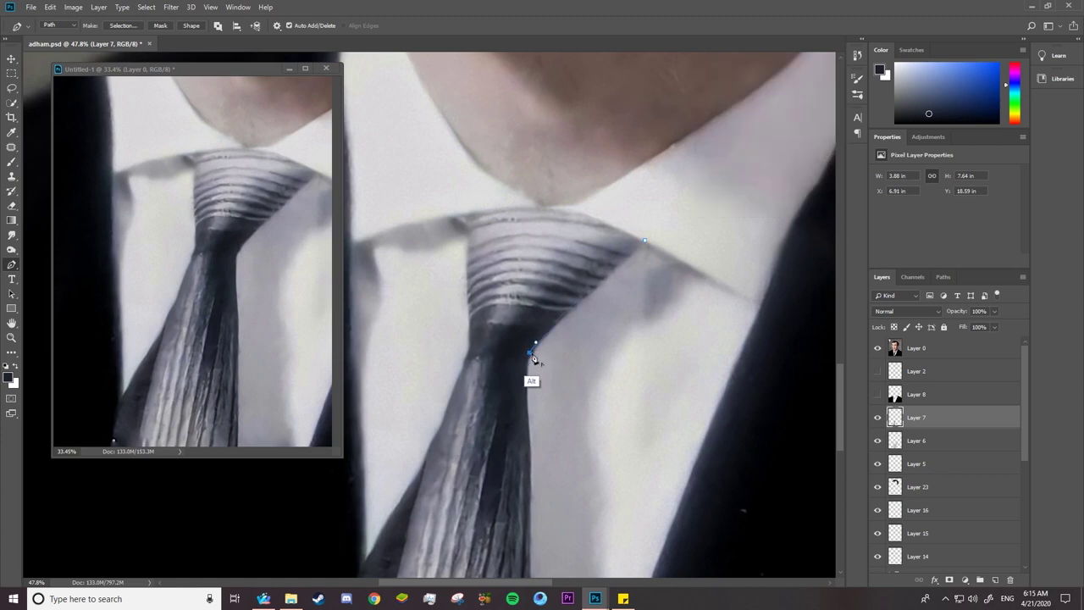
Trace curved pen anchors around the tie's blade edges and the top of the knot.
drag(837, 383, 842, 429)
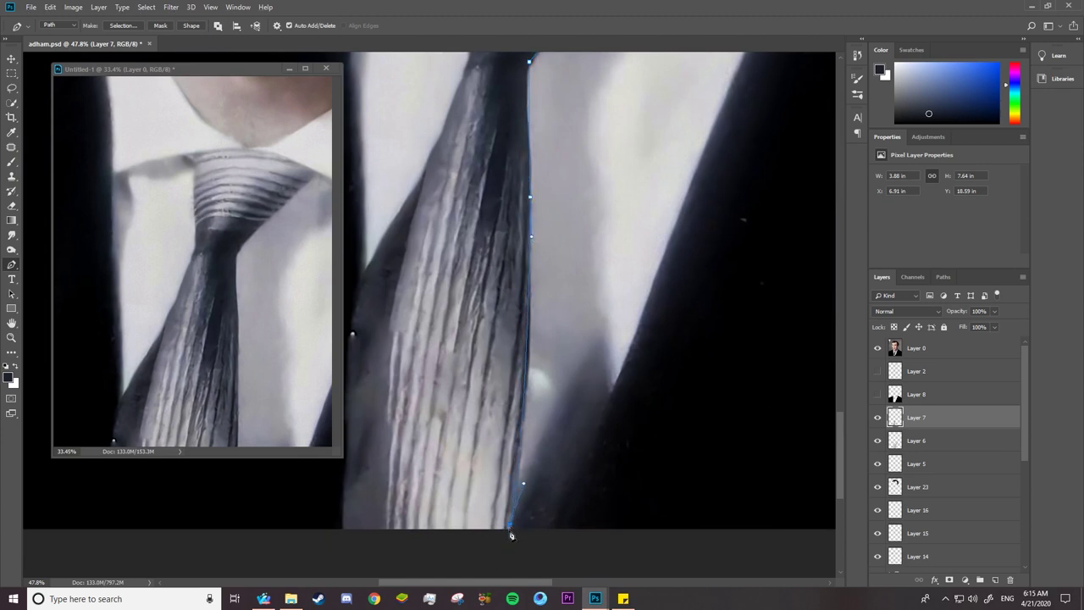
scroll(382, 440, left, 3)
scroll(432, 339, left, 1)
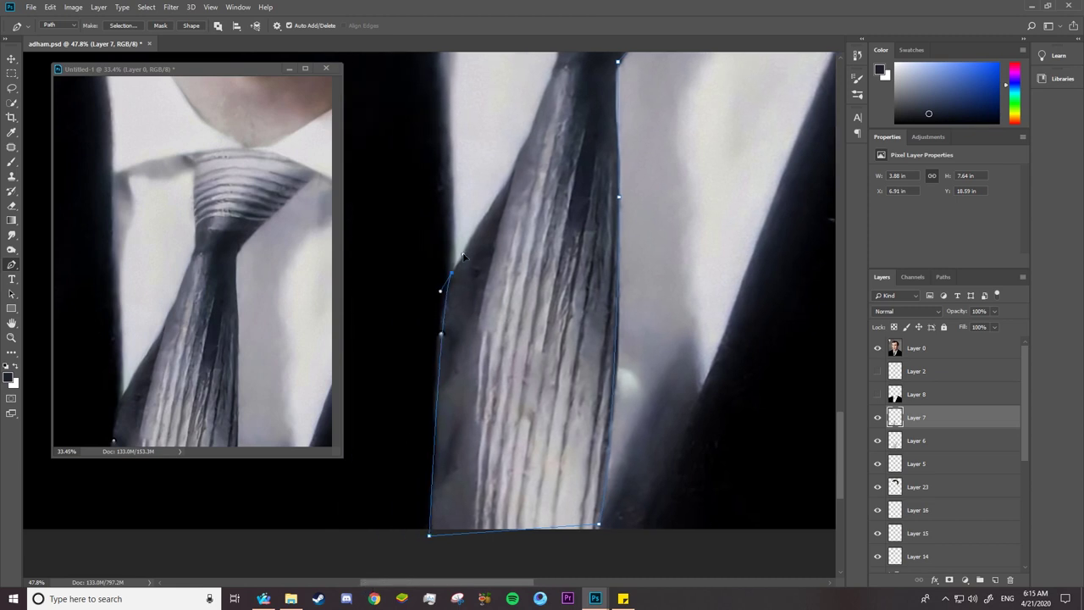
drag(463, 257, 478, 221)
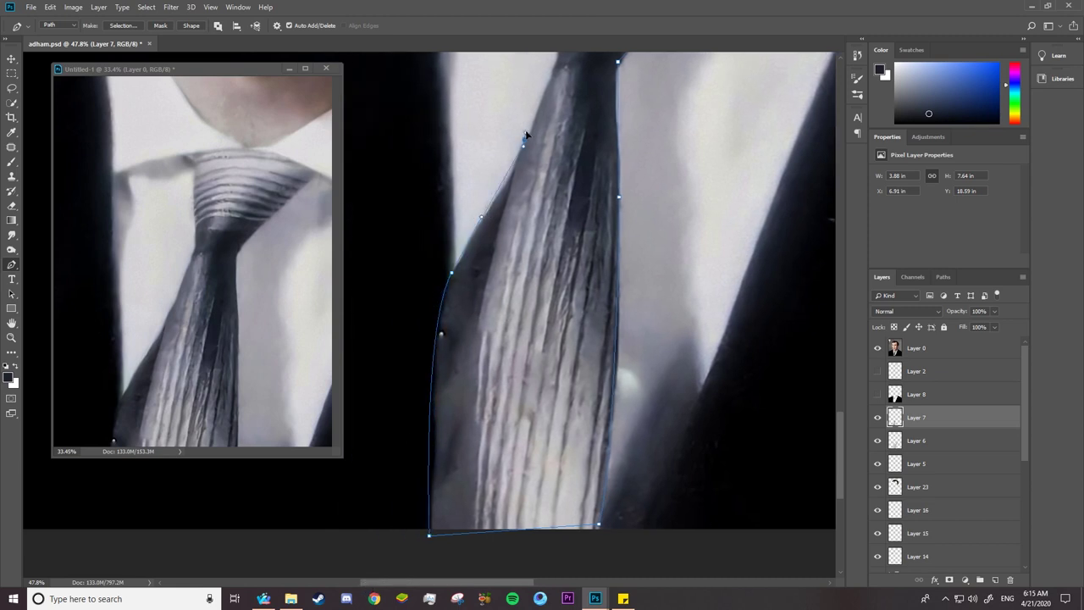
scroll(828, 371, up, 5)
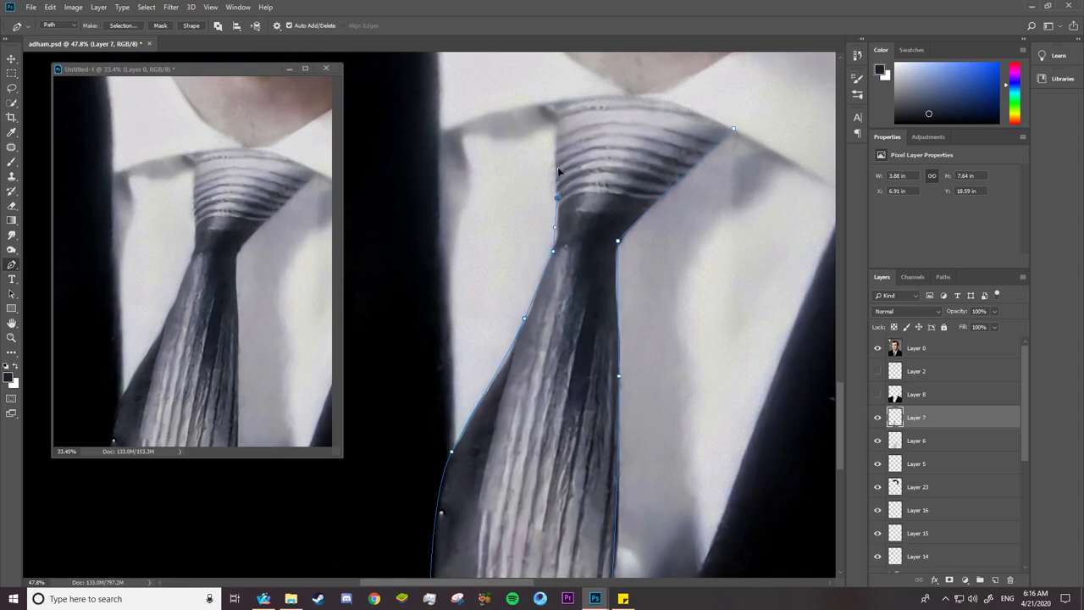
click(556, 118)
right_click(557, 121)
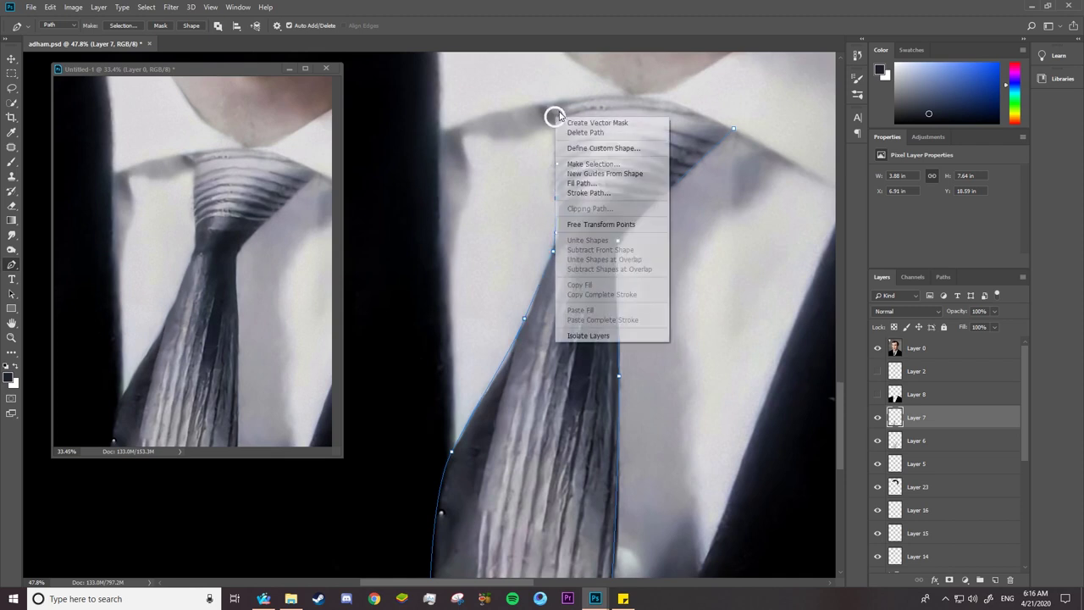
key(Escape)
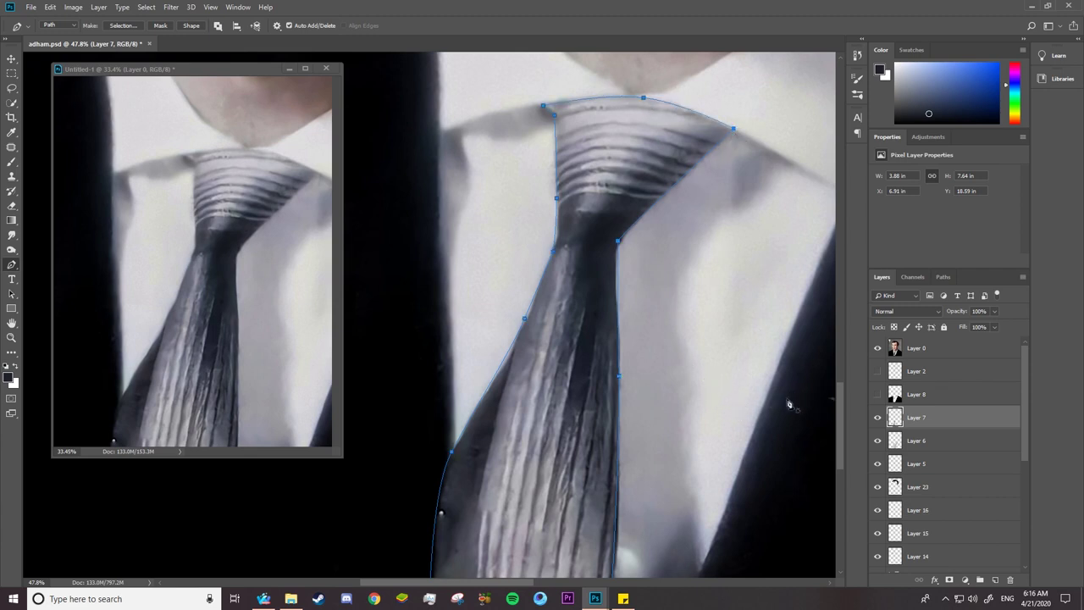
Zoom in on the tie and nudge its right-edge anchors with Direct Selection.
key(z)
drag(667, 163, 681, 127)
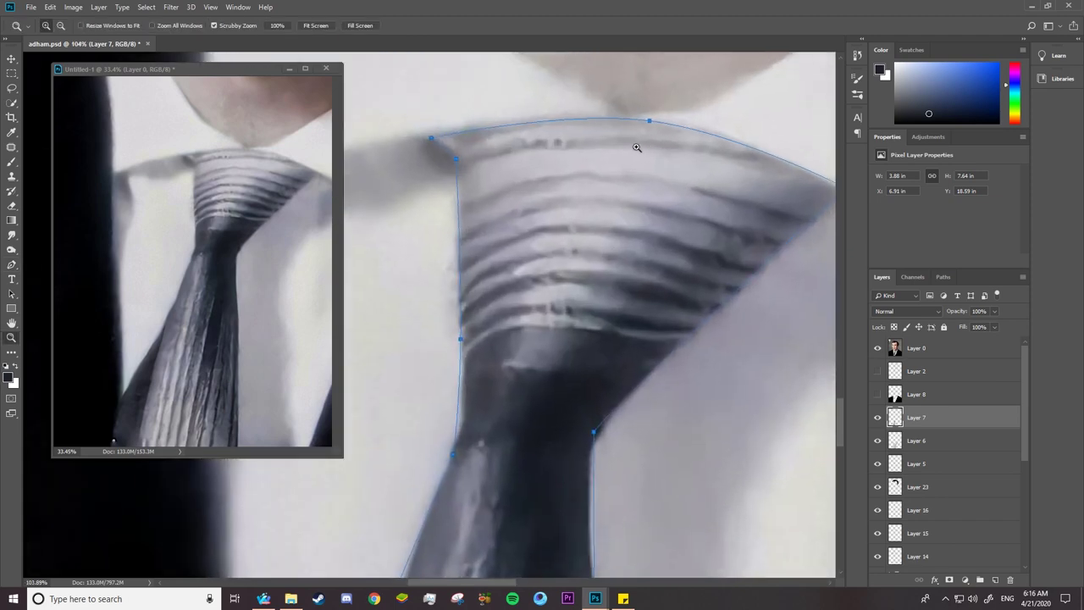
drag(579, 161, 487, 518)
click(487, 517)
click(585, 492)
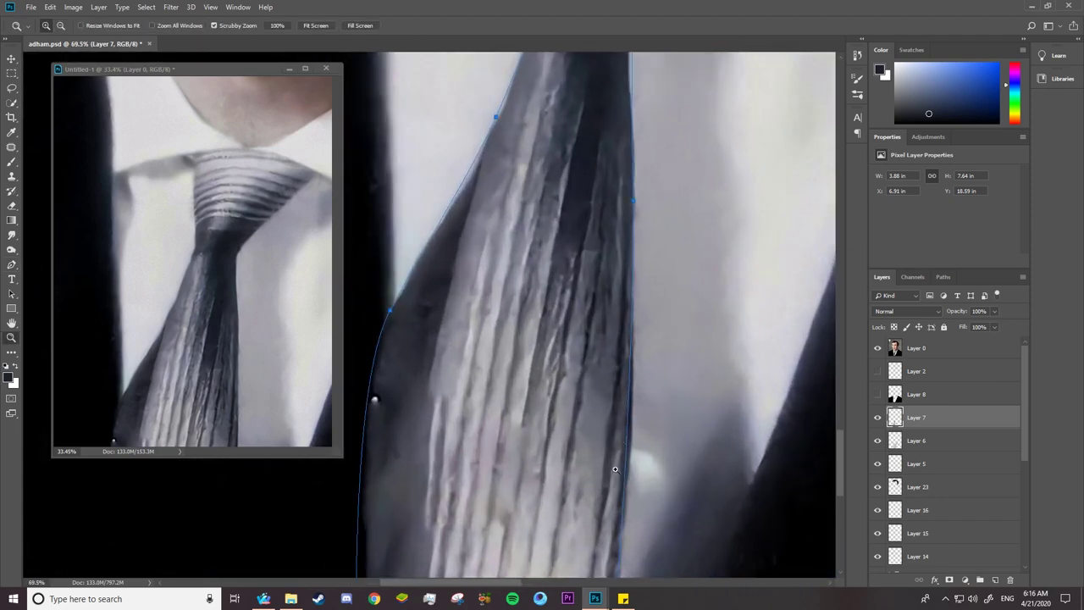
key(a)
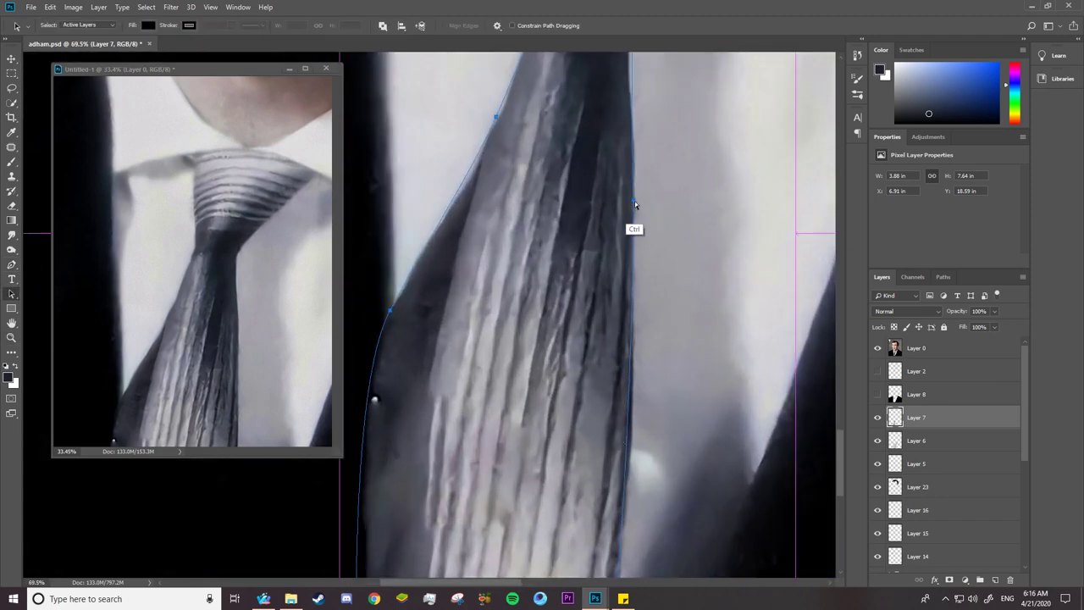
ctrl+click(634, 204)
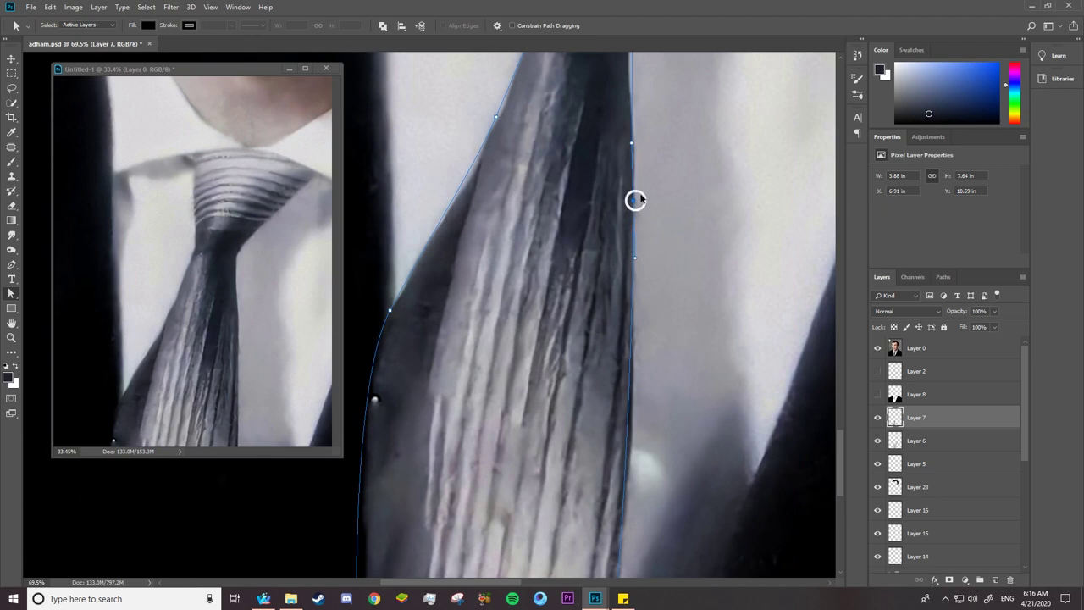
drag(635, 200, 627, 226)
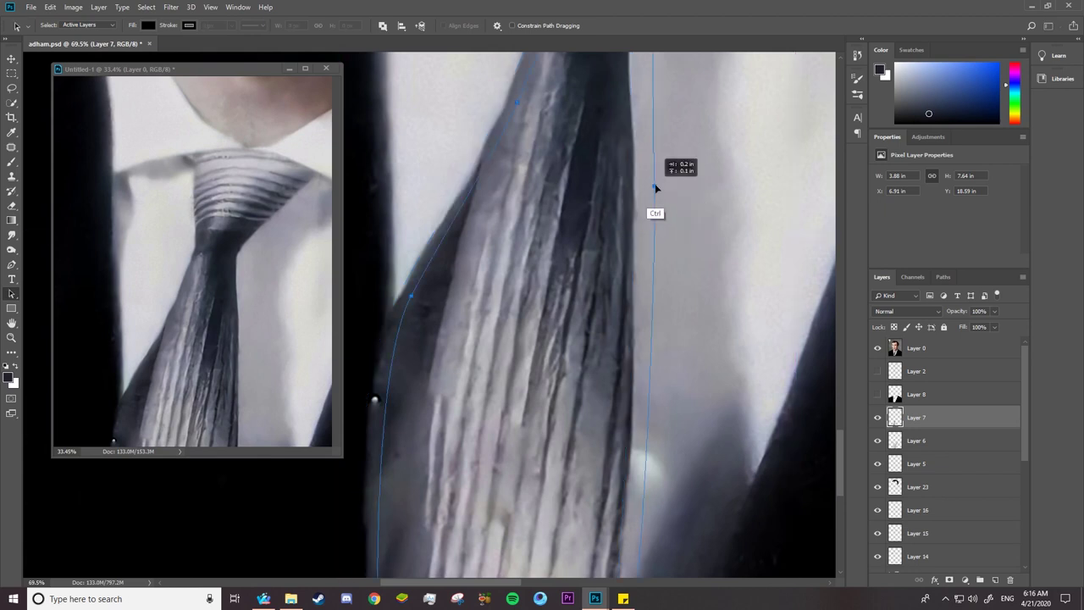
Reshape the tie path's right edge, shifting anchors up to fit the tie.
right_click(12, 293)
click(60, 292)
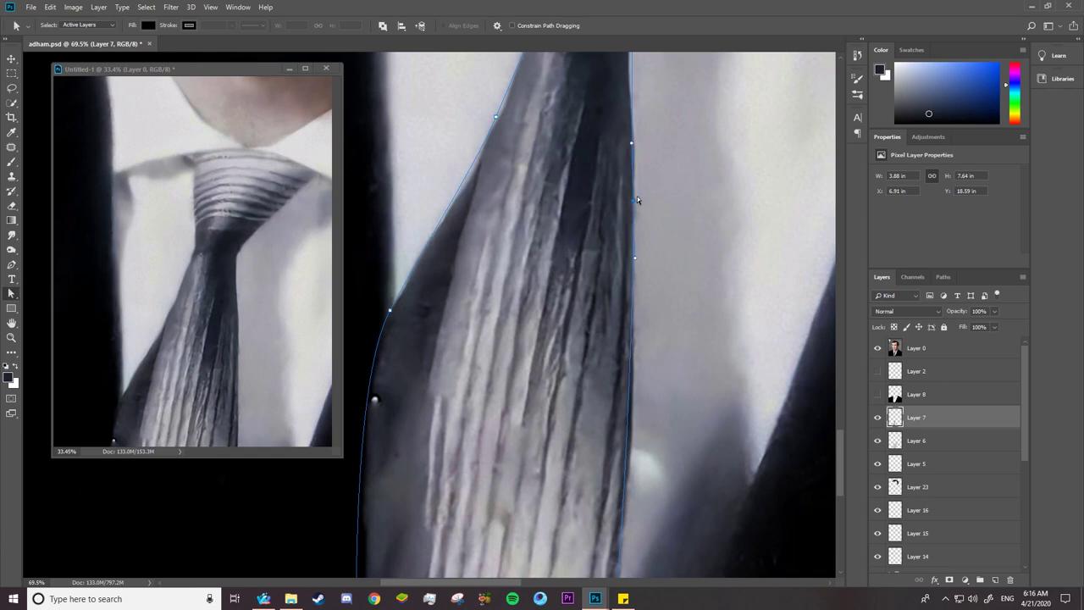
drag(637, 200, 642, 271)
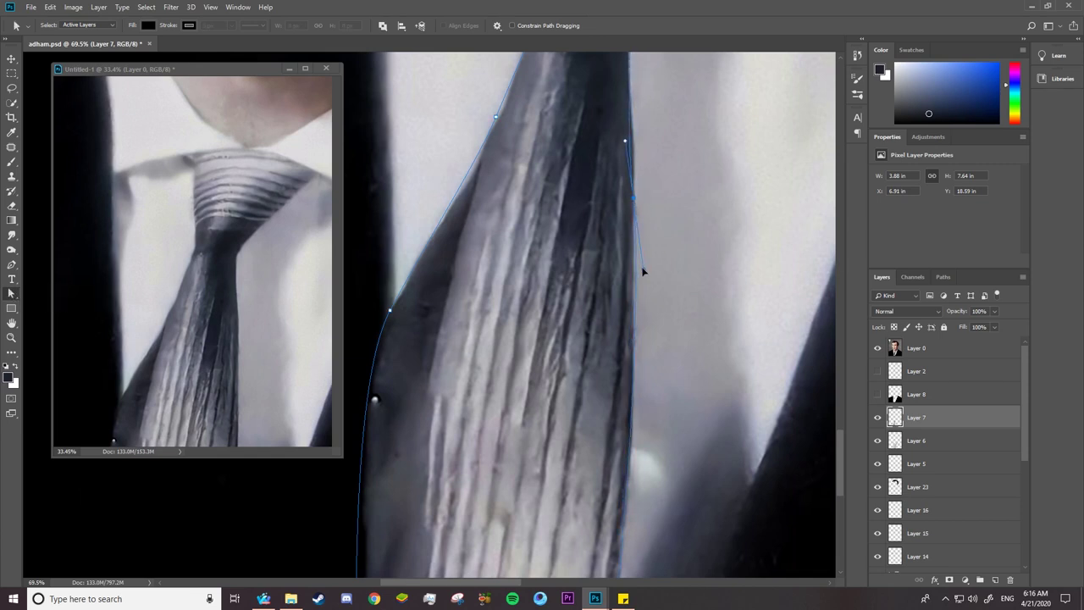
drag(634, 202, 635, 197)
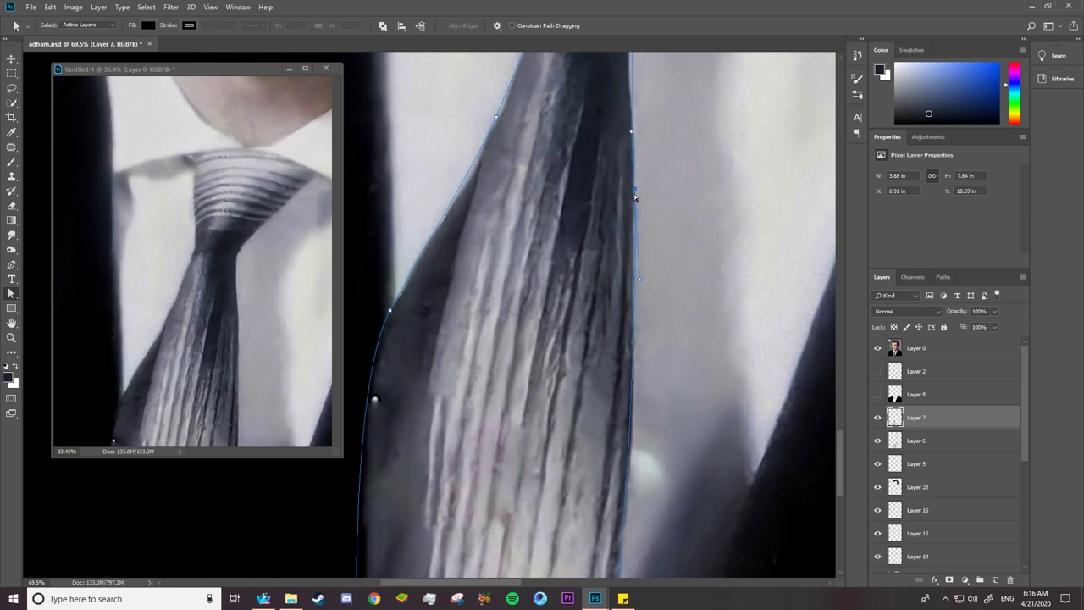
Convert the tie path into a selection with 0 px feather.
right_click(560, 212)
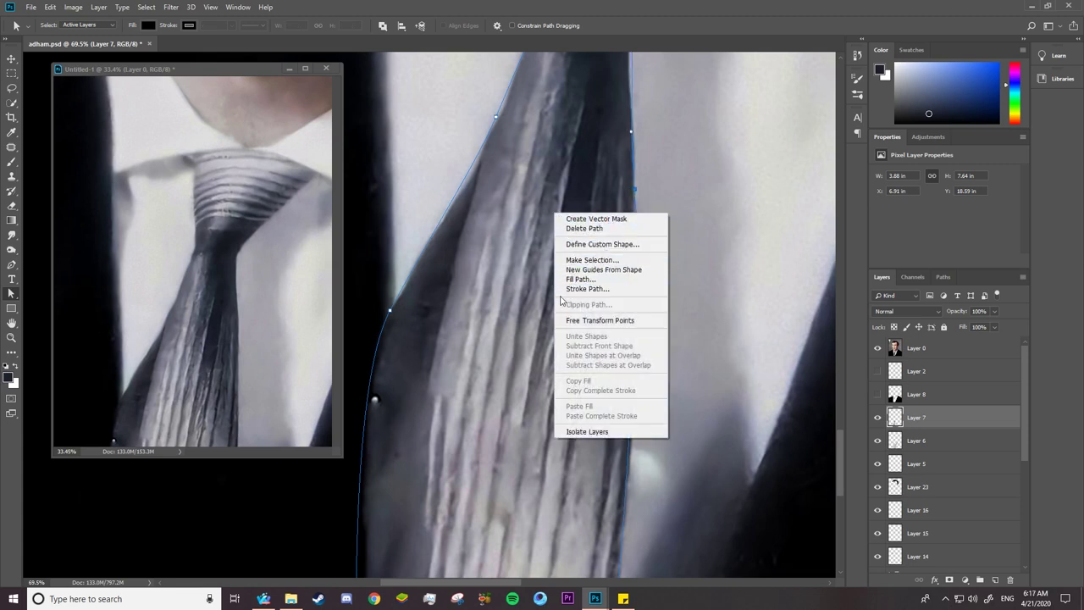
click(586, 260)
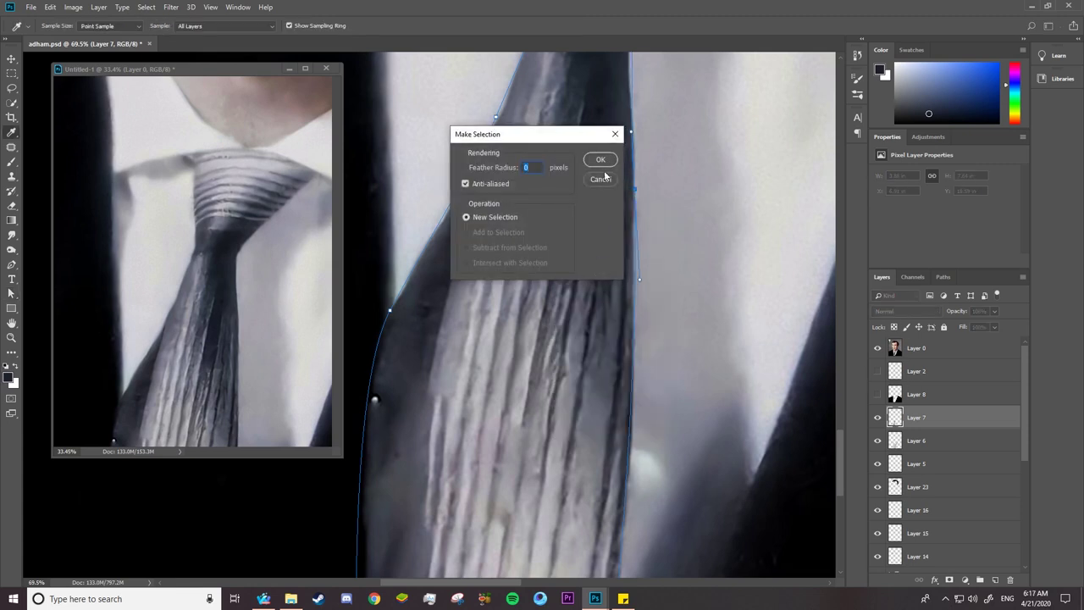
click(607, 163)
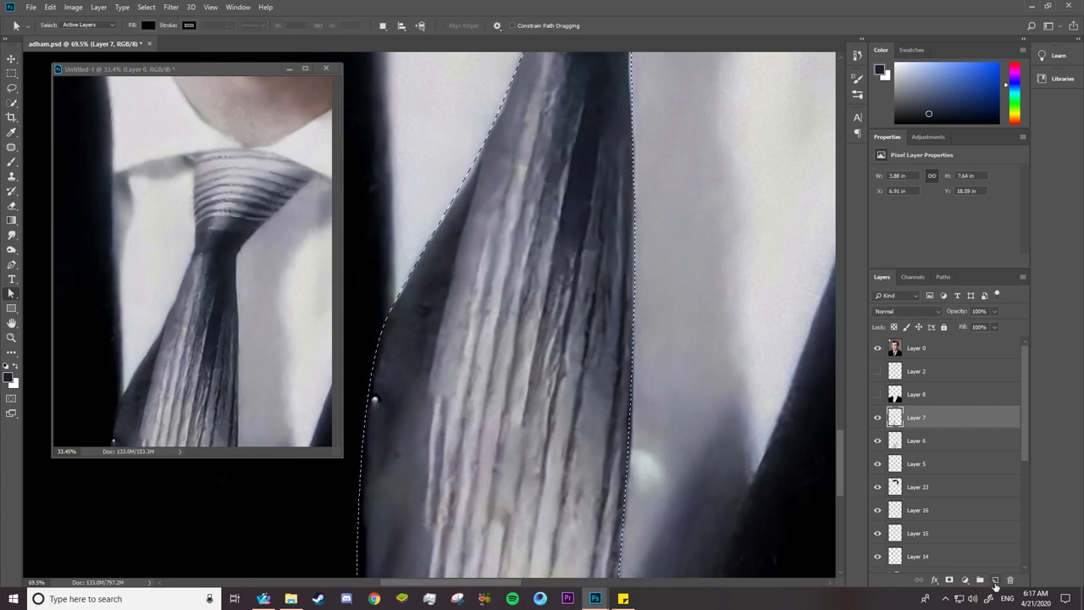
Fill the tie selection with a sampled grey and deselect it.
key(i)
click(164, 402)
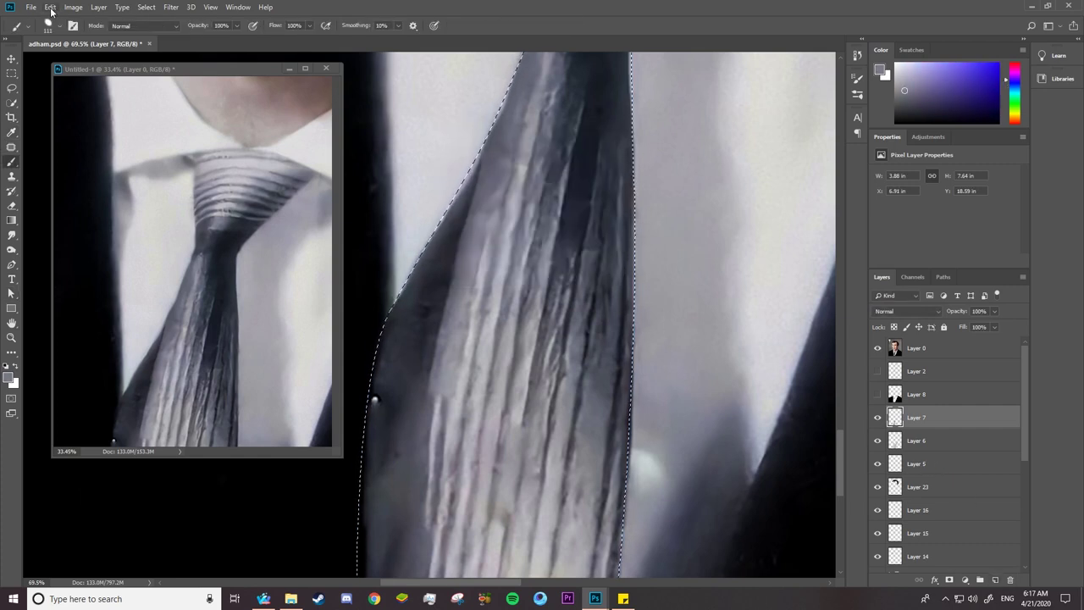
click(50, 7)
click(72, 186)
click(613, 160)
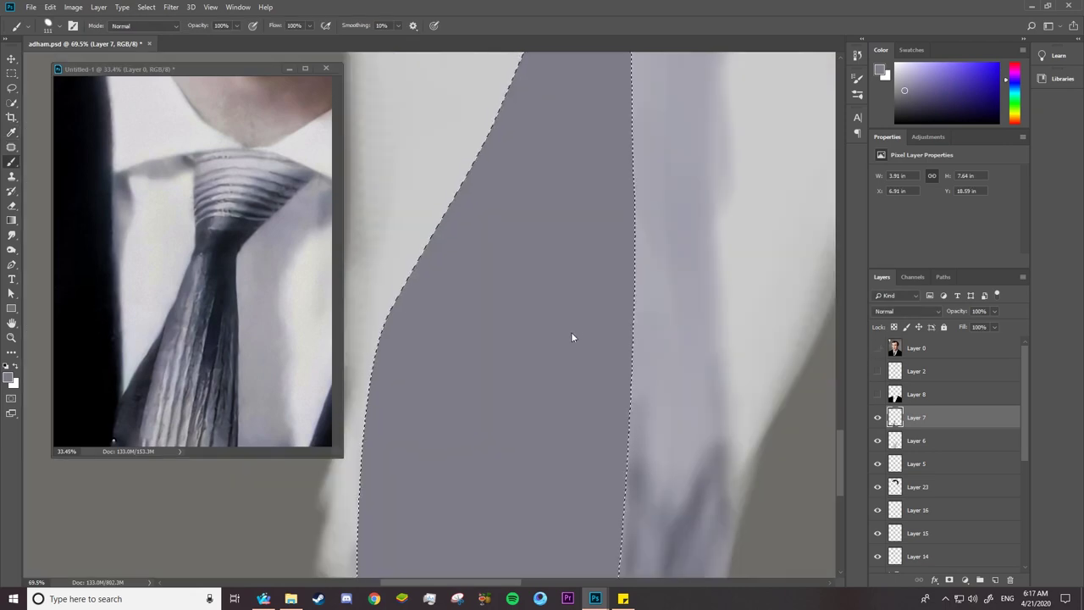
key(m)
right_click(556, 214)
click(576, 214)
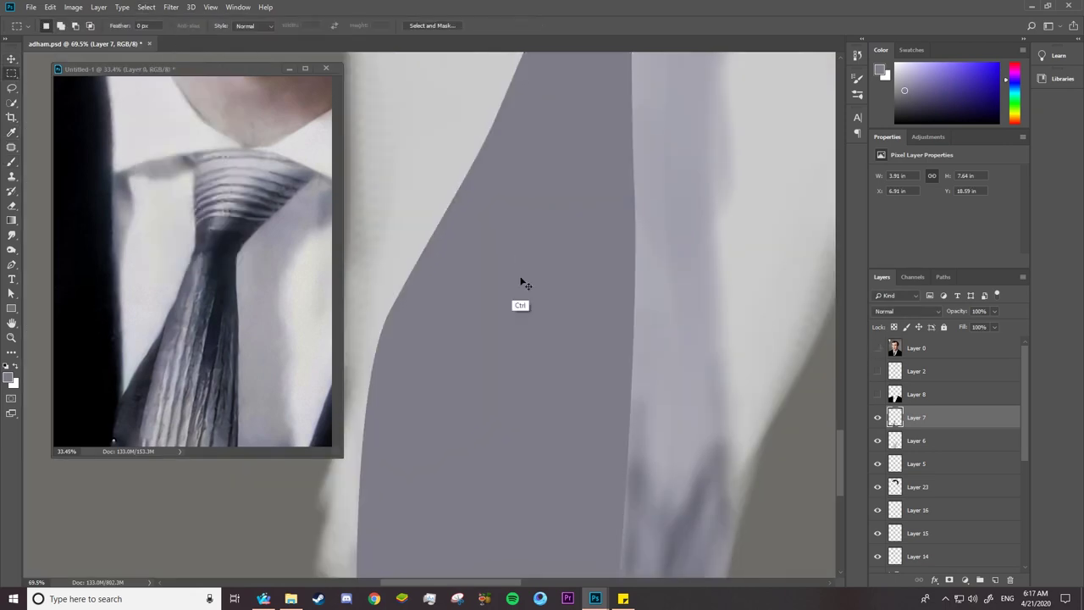
Lock the tie layer's transparency and paint a dark band across the knot.
key(z)
scroll(533, 344, down, 2)
scroll(533, 344, down, 2)
click(894, 327)
key(b)
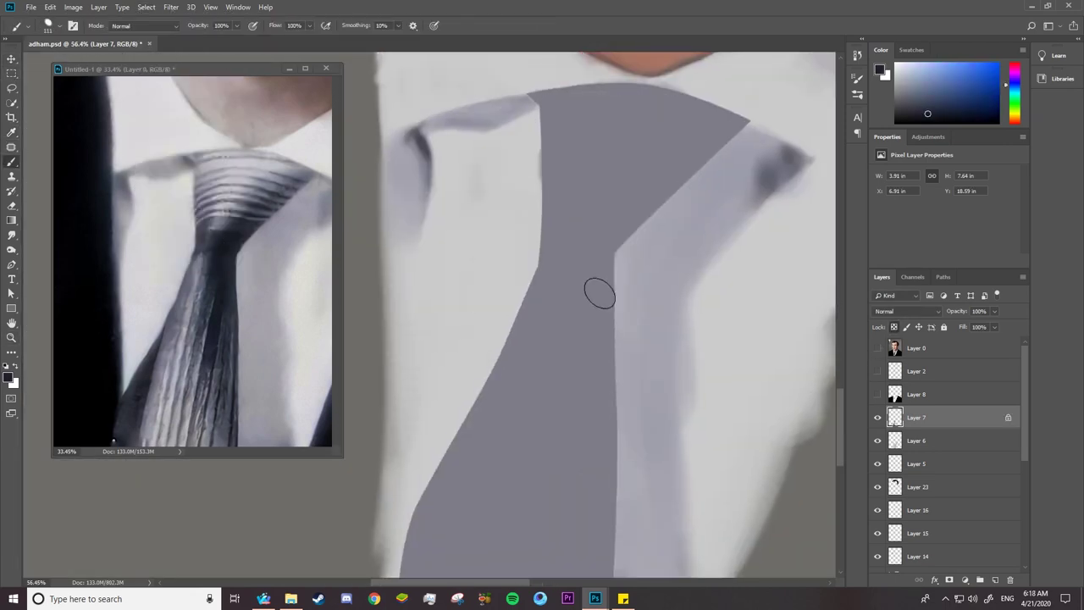
right_click(598, 293)
click(877, 347)
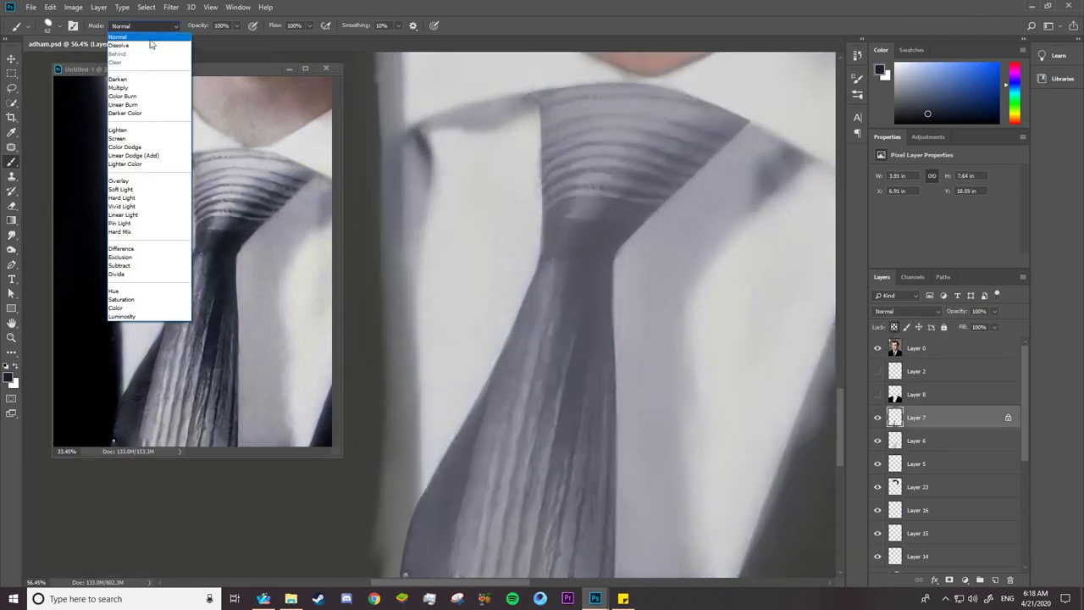
drag(546, 237, 627, 237)
click(894, 329)
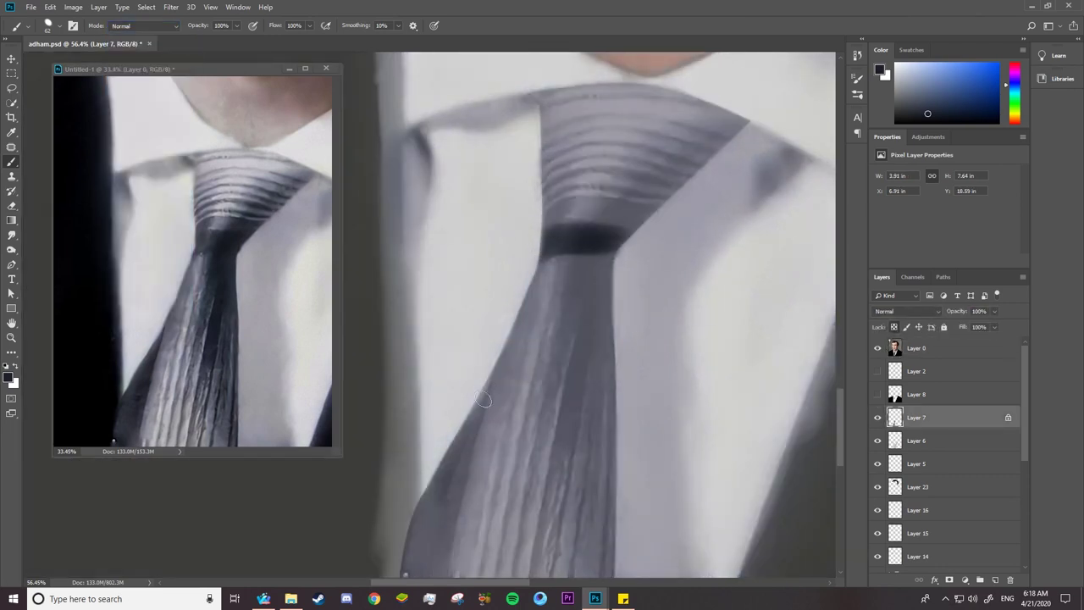
Darken the tie's left edge with two dark brush strokes.
scroll(432, 329, down, 3)
drag(431, 330, 404, 503)
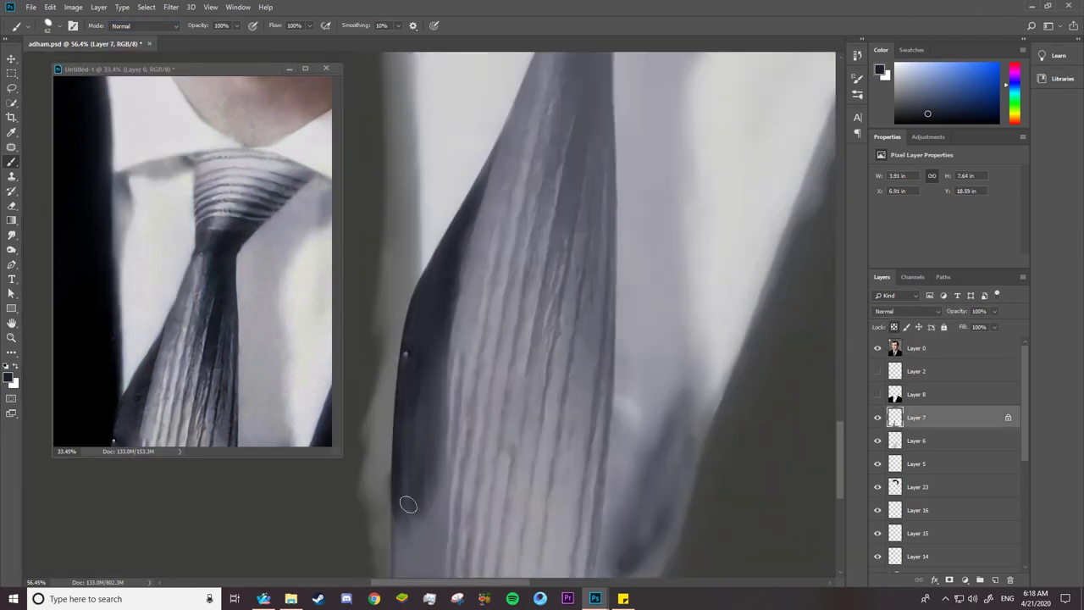
scroll(496, 308, down, 3)
drag(496, 307, 467, 435)
right_click(644, 262)
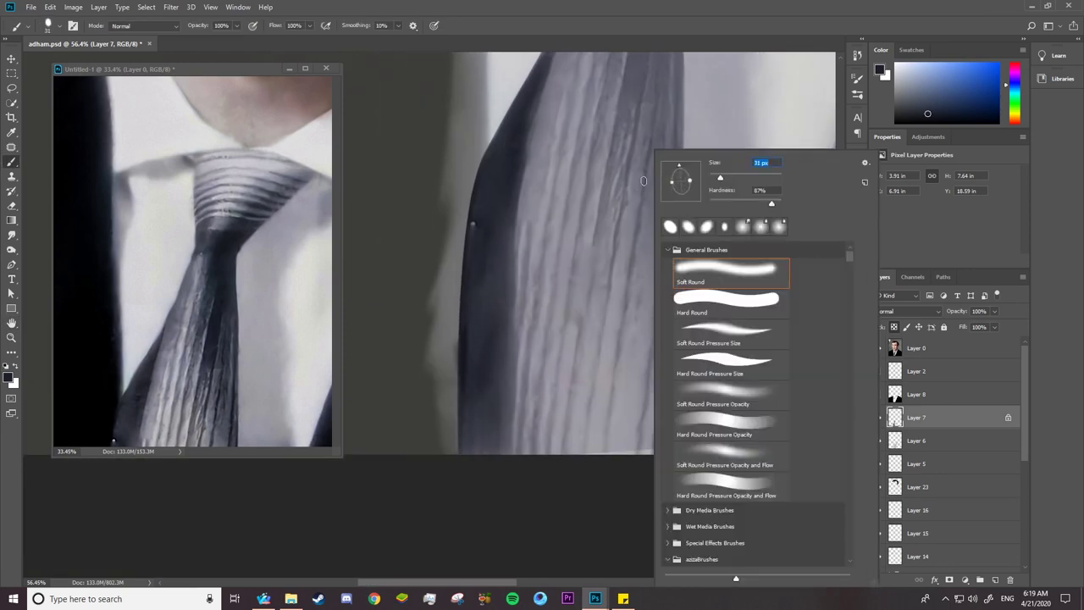
click(644, 181)
scroll(676, 229, up, 3)
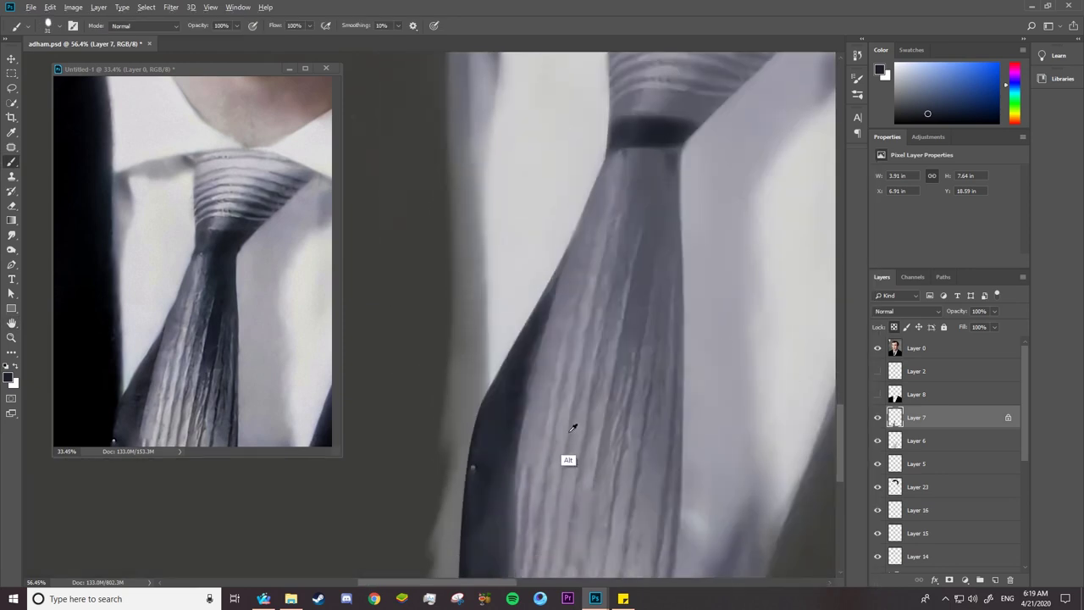
Toggle Layer 0 to compare, then rotate the view so the tie lies diagonally.
click(877, 348)
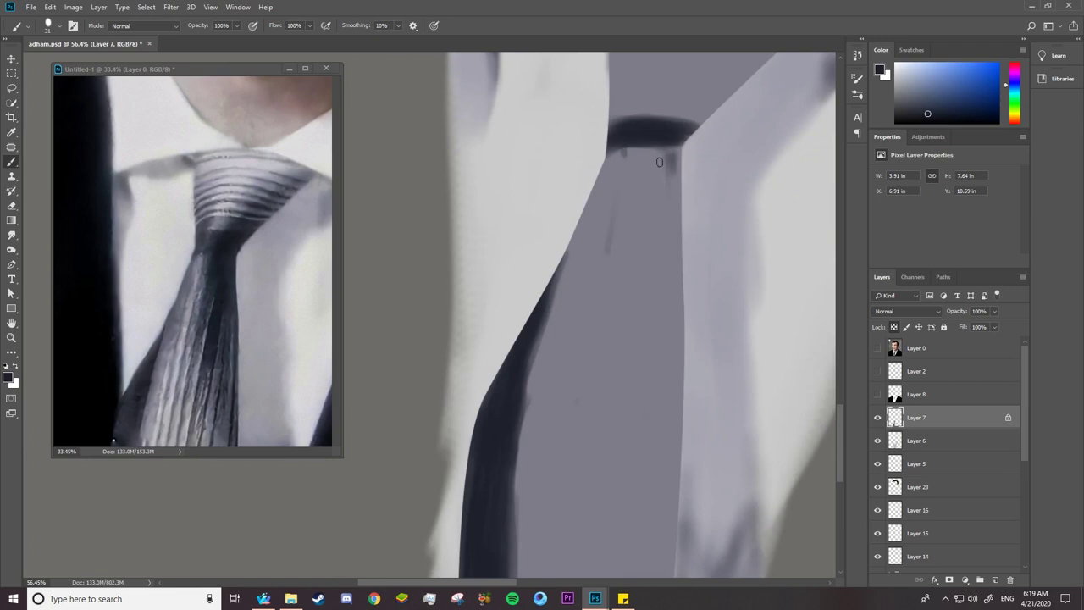
key(shift)
key(shift)
key(shift)
key(Escape)
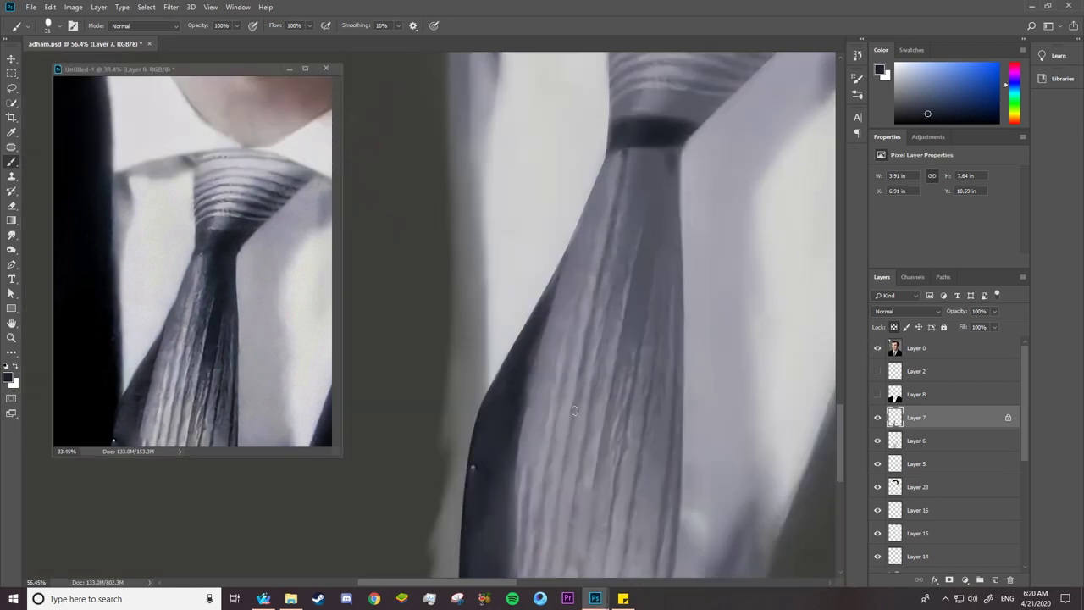
drag(574, 411, 411, 243)
right_click(398, 151)
key(Escape)
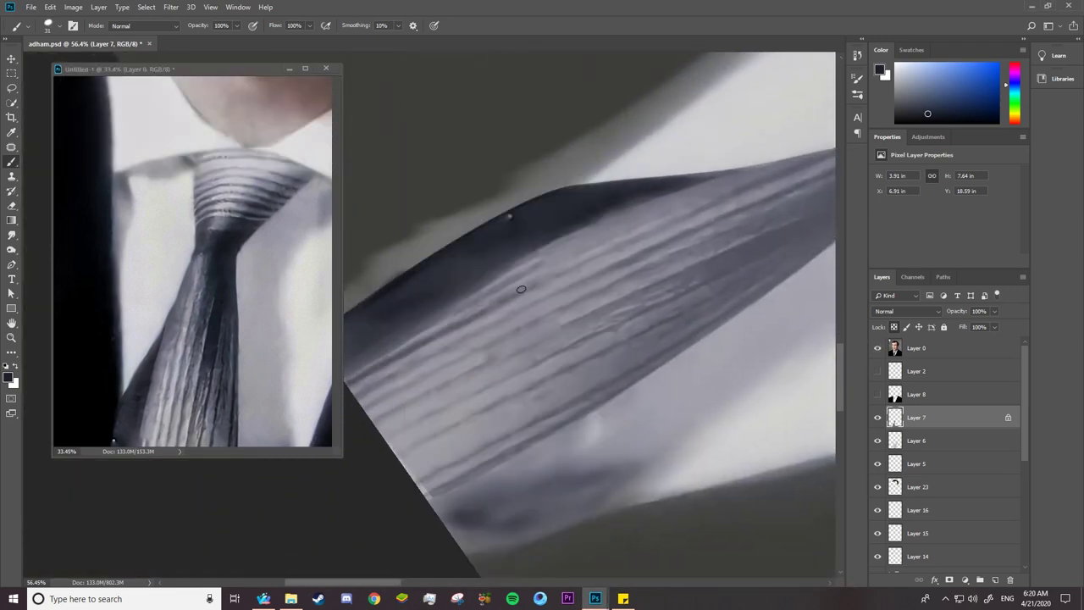
Paint dark diagonal stripe lines along the folds of the lower tie.
drag(464, 320, 627, 246)
drag(416, 320, 811, 178)
drag(360, 398, 610, 267)
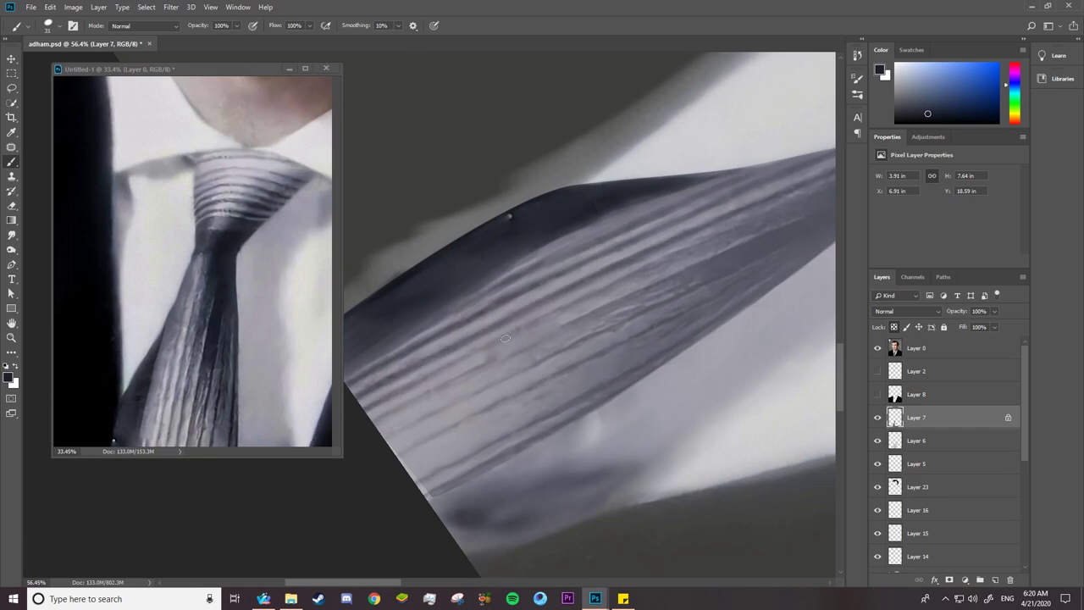
drag(397, 391, 691, 248)
drag(453, 309, 637, 220)
mouse_move(377, 424)
mouse_down()
mouse_move(788, 207)
mouse_move(613, 323)
mouse_up()
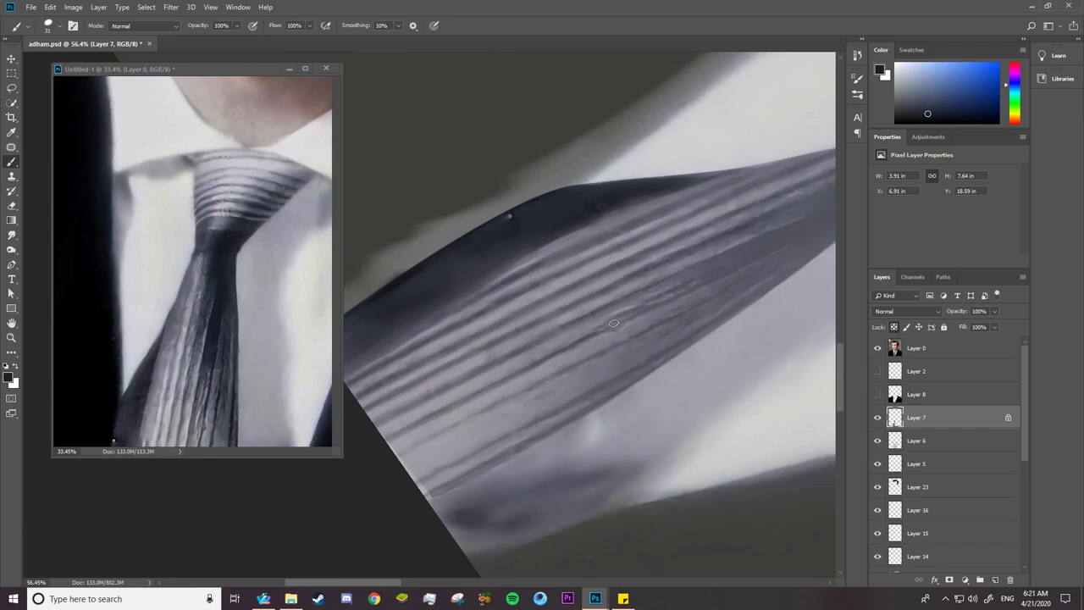
drag(745, 254, 491, 406)
drag(559, 385, 407, 475)
mouse_move(500, 440)
mouse_down()
mouse_move(737, 288)
mouse_move(568, 356)
mouse_move(720, 263)
mouse_up()
mouse_move(618, 298)
mouse_down()
mouse_move(708, 237)
mouse_move(683, 242)
mouse_move(602, 331)
mouse_up()
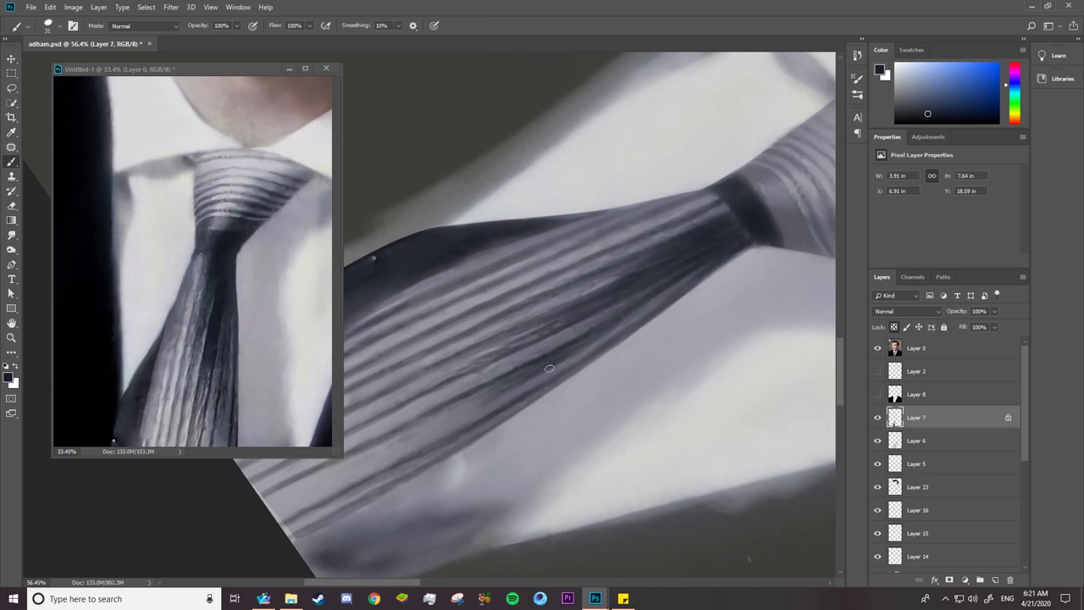
drag(677, 264, 581, 335)
drag(649, 217, 545, 257)
Sample a tie colour from the reference, paint dark stripes across the knot, and hide Layer 0.
scroll(466, 348, up, 5)
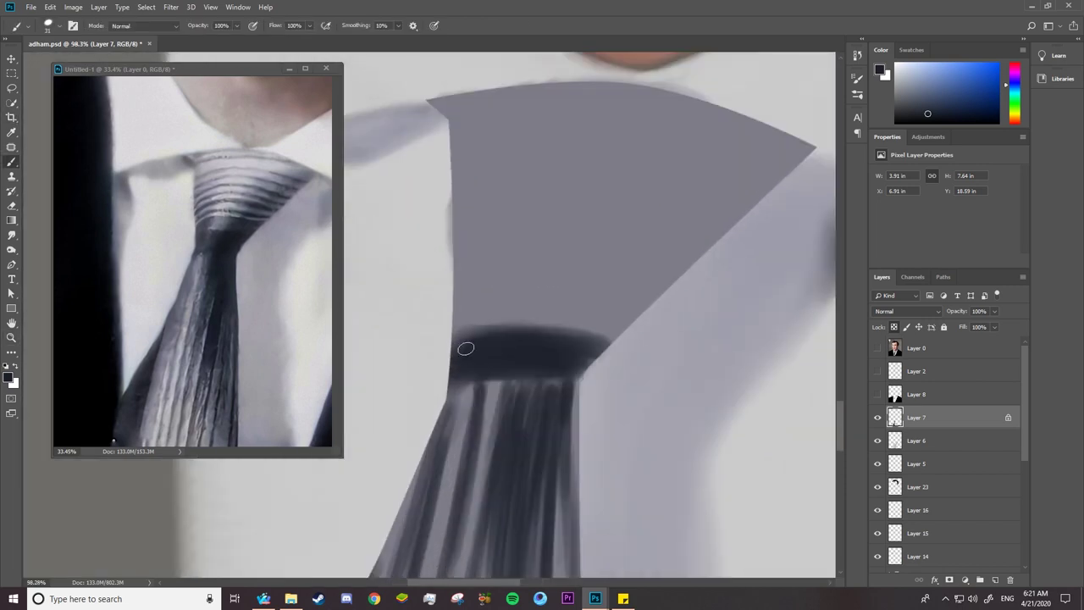
alt+click(213, 219)
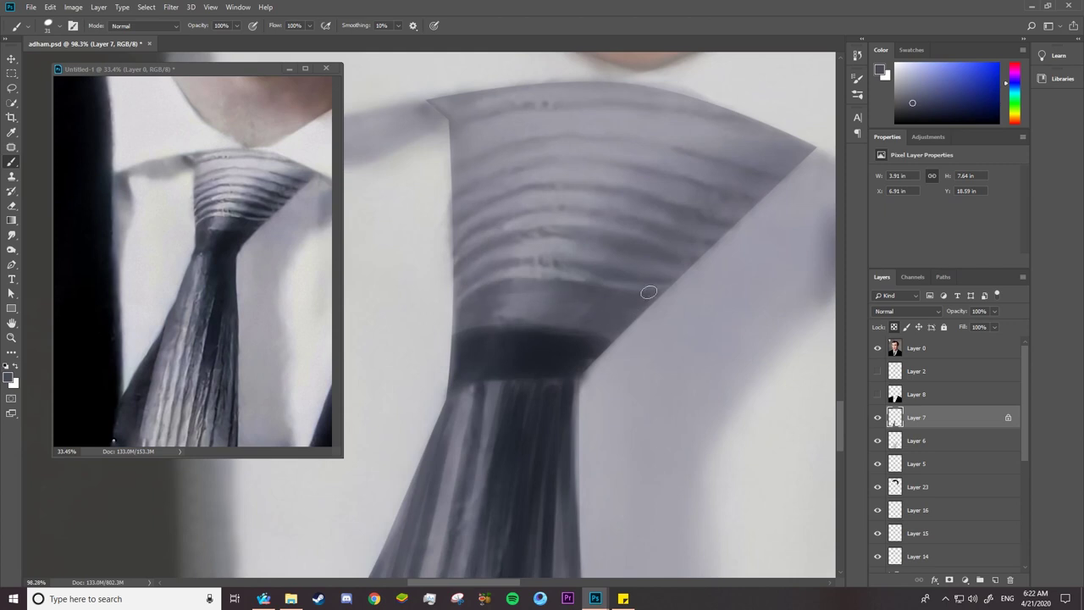
drag(448, 293, 669, 273)
drag(458, 254, 695, 253)
mouse_move(461, 227)
mouse_down()
mouse_move(720, 203)
mouse_move(457, 190)
mouse_up()
mouse_move(454, 180)
mouse_down()
mouse_move(556, 165)
mouse_move(571, 126)
mouse_move(771, 127)
mouse_up()
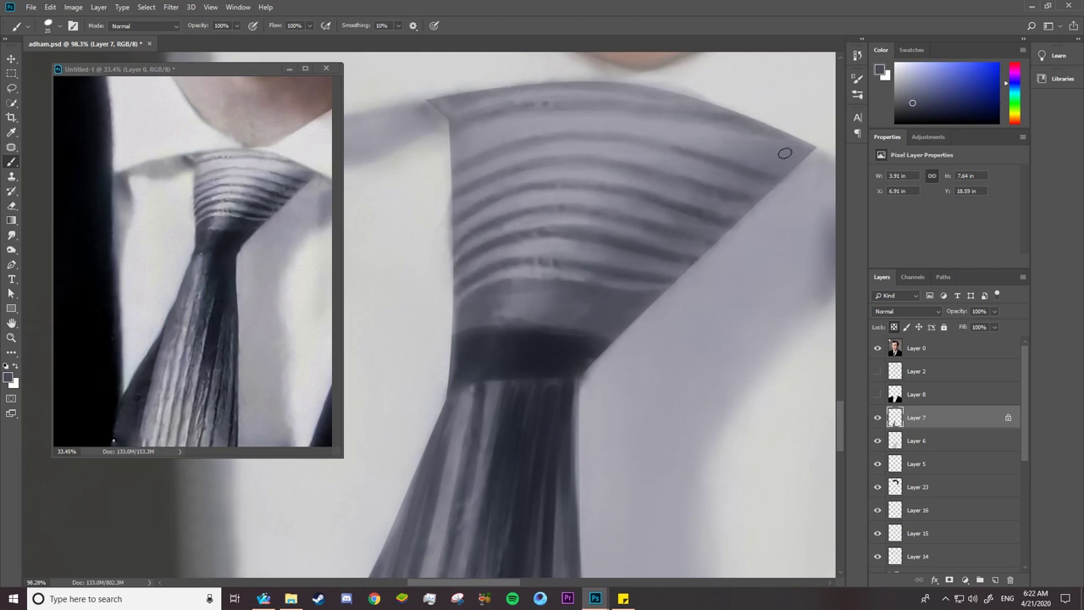
click(878, 347)
Sample a darker shade and darken the knot's lower band, stripes and edges.
right_click(510, 149)
key(Escape)
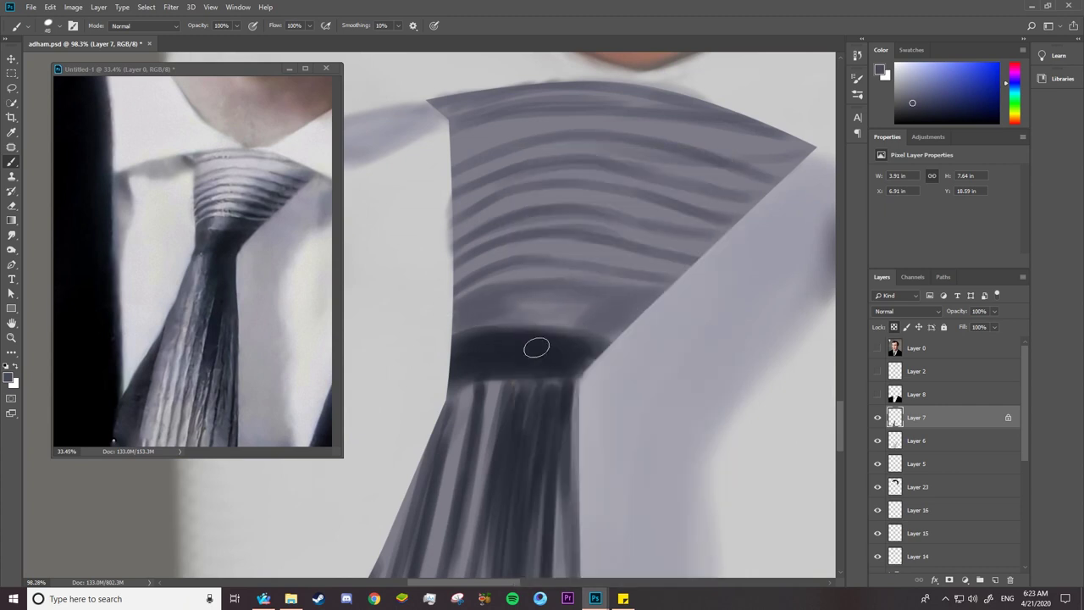
alt+click(536, 347)
drag(508, 376, 515, 418)
drag(570, 377, 568, 487)
mouse_move(464, 398)
mouse_down()
mouse_move(472, 307)
mouse_move(504, 330)
mouse_up()
mouse_move(597, 338)
mouse_down()
mouse_move(632, 317)
mouse_move(500, 292)
mouse_up()
Switch to a smaller dry-media brush and paint thin grainy stripes across the knot and its top edge.
right_click(586, 187)
key(Escape)
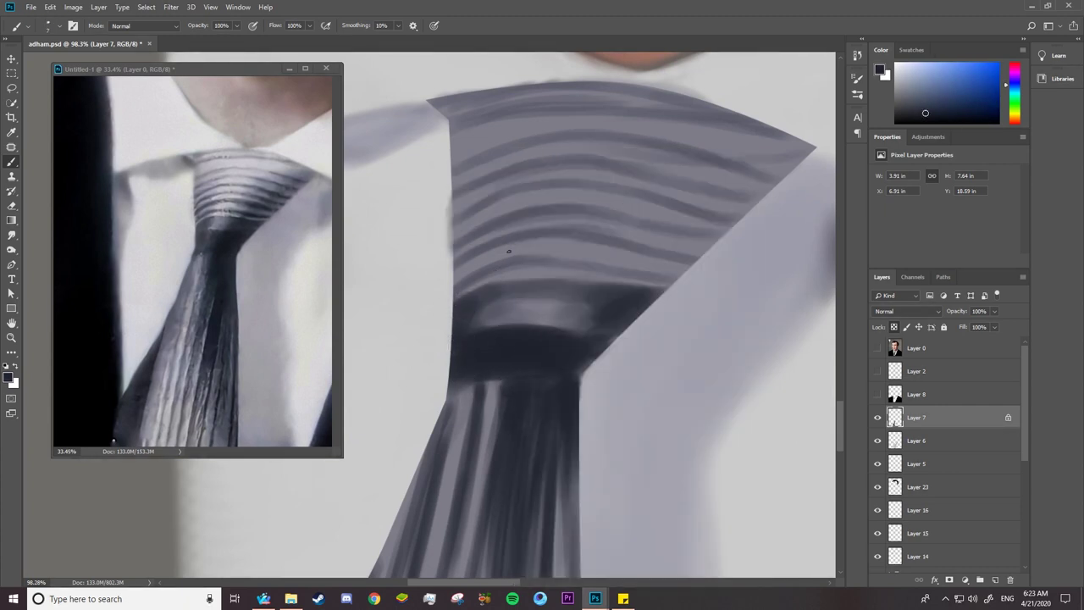
right_click(551, 154)
drag(745, 291, 742, 348)
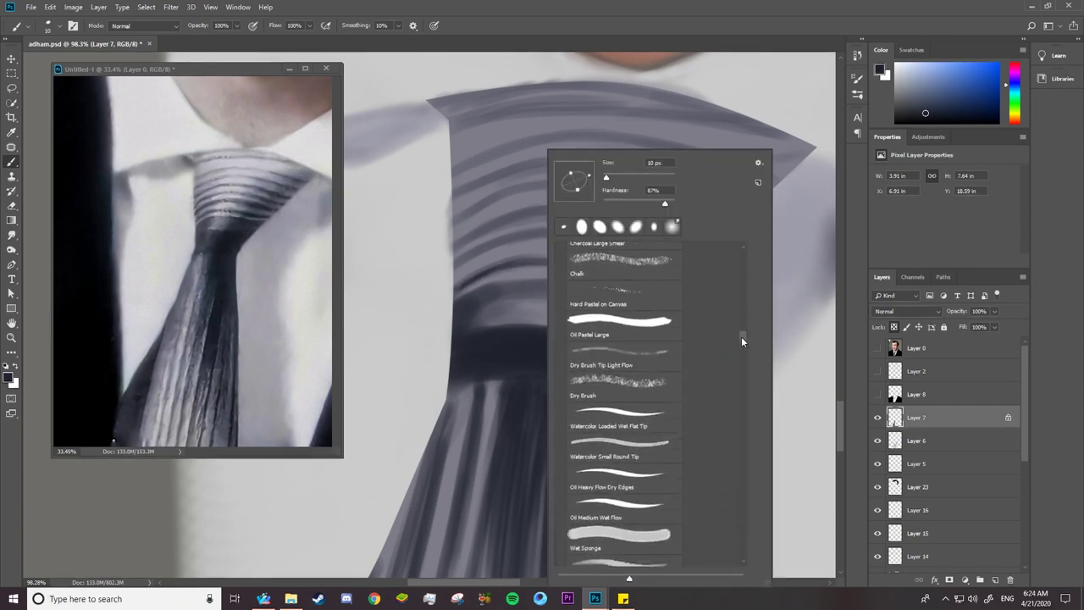
key(Return)
drag(466, 275, 644, 273)
mouse_move(461, 254)
mouse_down()
mouse_move(716, 234)
mouse_move(455, 223)
mouse_move(726, 193)
mouse_move(464, 182)
mouse_move(771, 165)
mouse_up()
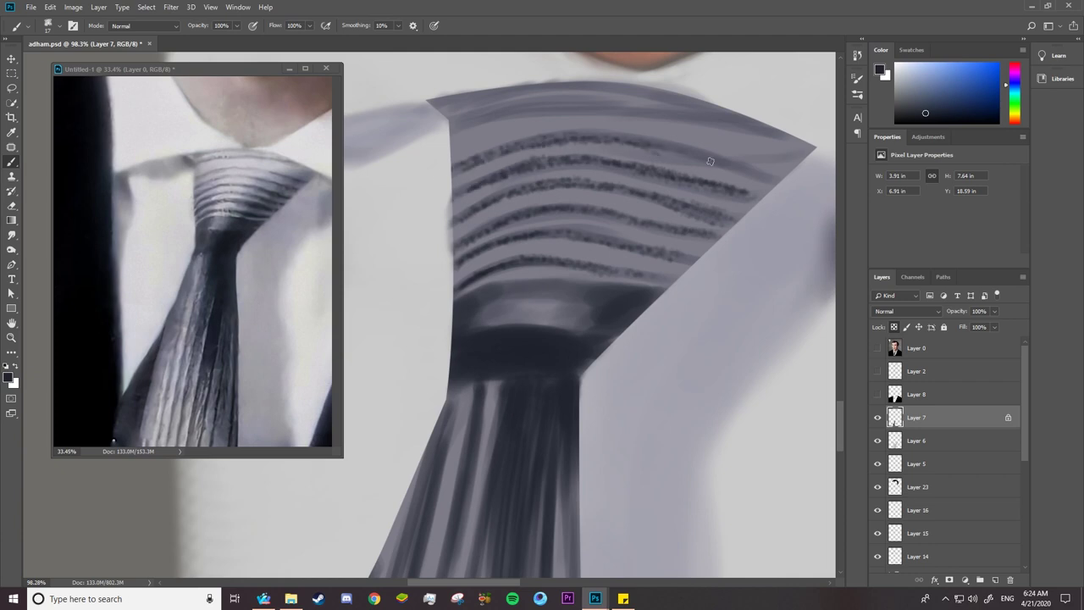
mouse_move(708, 112)
mouse_down()
mouse_move(480, 119)
mouse_move(635, 85)
mouse_up()
drag(466, 292, 606, 287)
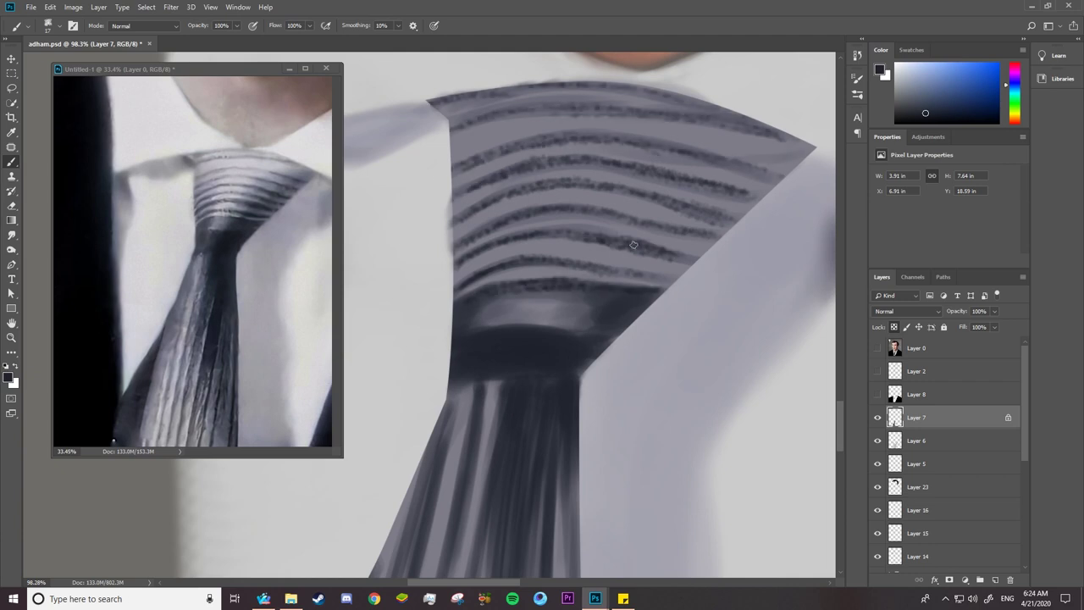
At 43% opacity, softly shade across the knot stripes, darkening its left and upper-right sides.
right_click(565, 150)
drag(203, 27, 155, 27)
drag(710, 199, 596, 224)
drag(801, 127, 593, 190)
drag(672, 259, 569, 254)
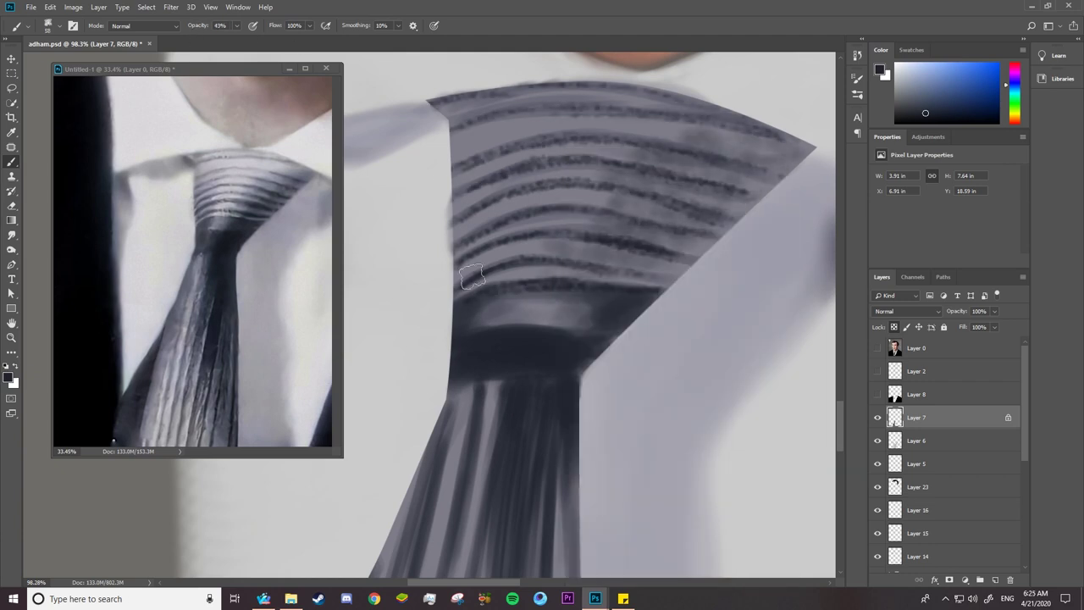
mouse_move(466, 288)
mouse_down()
mouse_move(476, 182)
mouse_move(487, 254)
mouse_up()
drag(457, 212, 499, 288)
drag(665, 273, 593, 276)
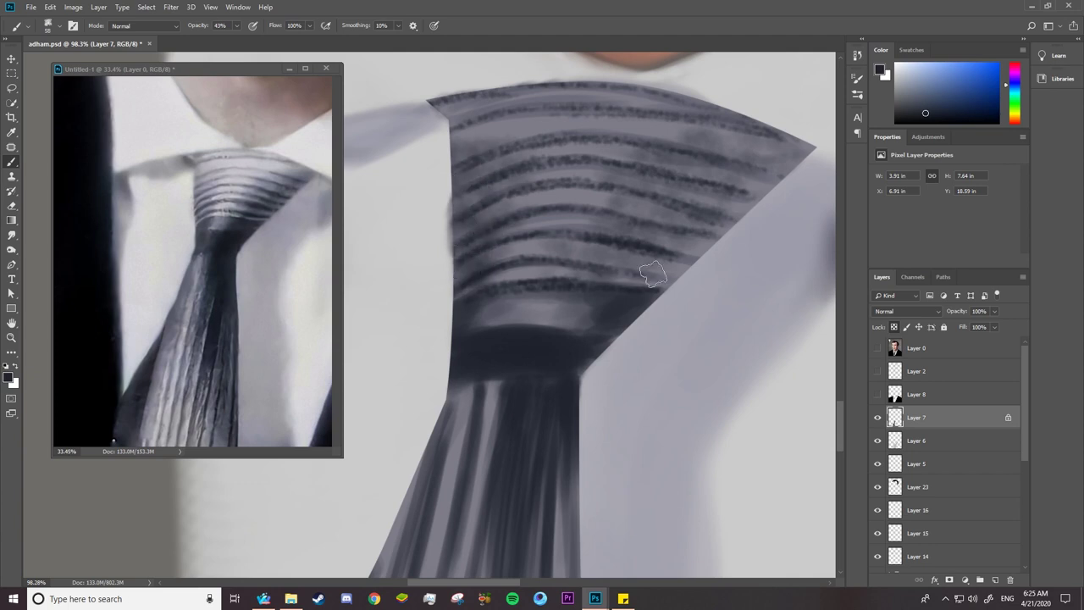
drag(703, 196, 576, 271)
mouse_move(775, 140)
mouse_down()
mouse_move(698, 123)
mouse_move(605, 308)
mouse_move(516, 300)
mouse_move(462, 281)
mouse_move(474, 118)
mouse_up()
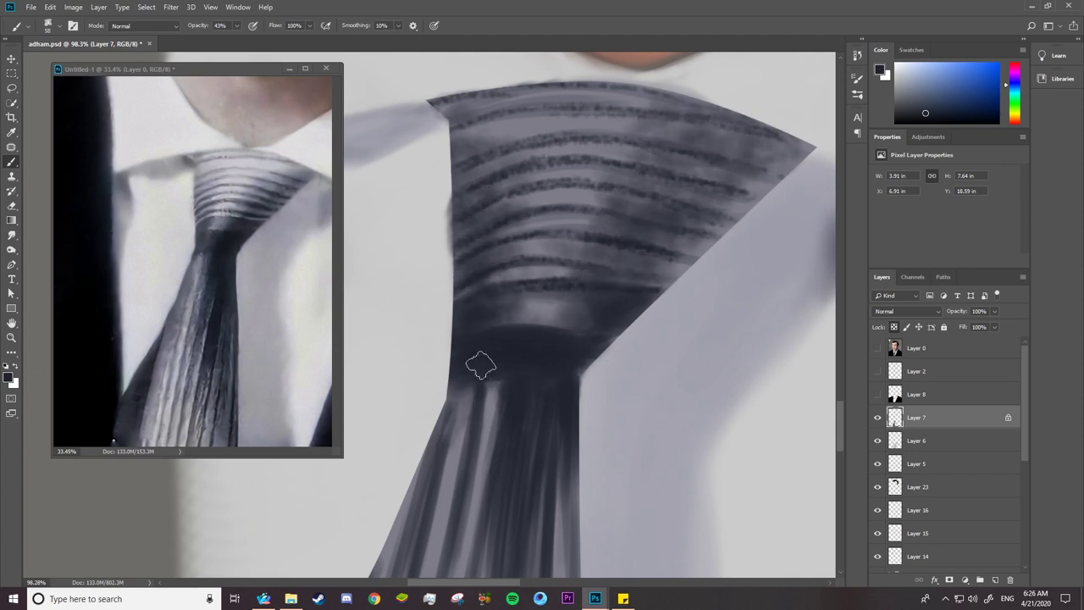
Paint dark strokes down the tie's stripes below the knot.
scroll(525, 254, down, 5)
drag(565, 178, 555, 335)
mouse_move(475, 102)
mouse_down()
mouse_move(462, 279)
mouse_move(415, 331)
mouse_up()
Darken the vertical tie stripes, including the right ones up toward the knot.
scroll(474, 254, down, 5)
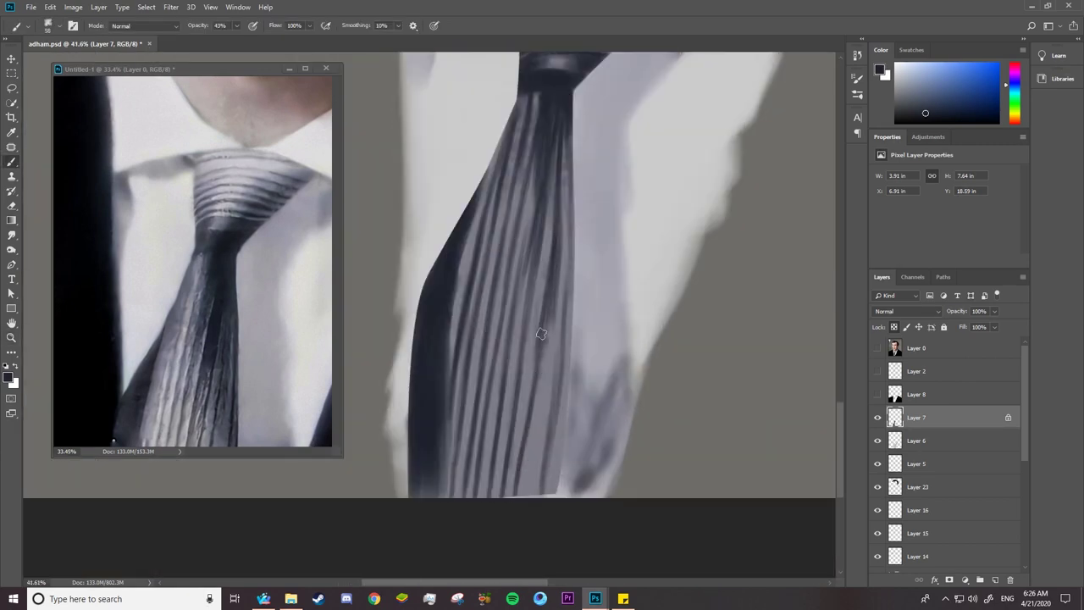
mouse_move(529, 479)
mouse_down()
mouse_move(514, 251)
mouse_move(483, 482)
mouse_up()
drag(532, 182, 520, 356)
mouse_move(561, 401)
mouse_down()
mouse_move(552, 490)
mouse_move(547, 334)
mouse_up()
drag(555, 102, 564, 222)
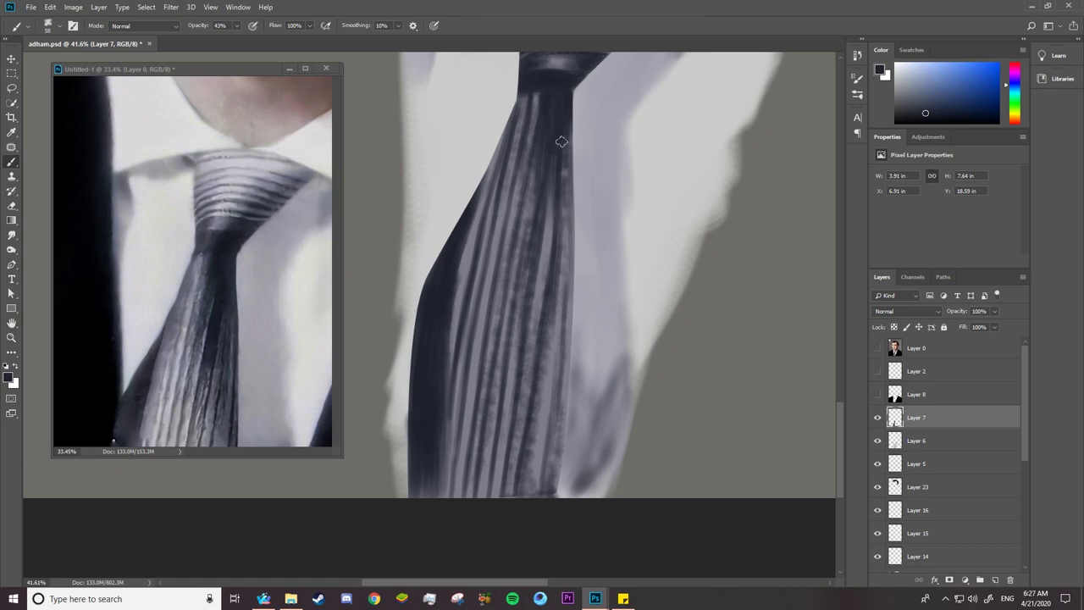
drag(560, 139, 567, 210)
Switch to the Smudge tool and look through its brush presets.
key(r)
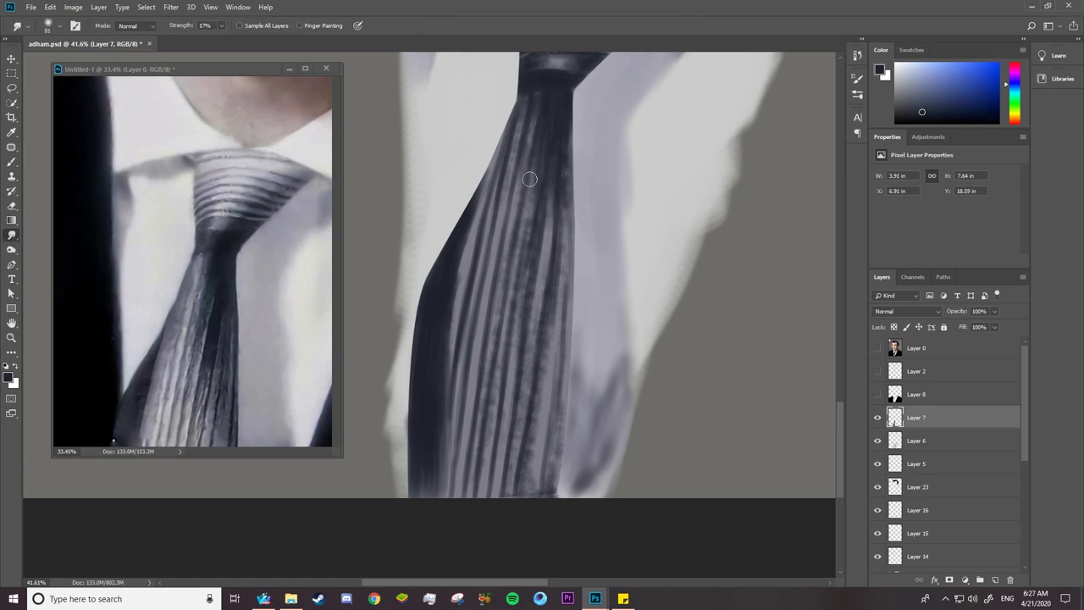
scroll(508, 152, up, 5)
right_click(511, 105)
right_click(511, 152)
key(Escape)
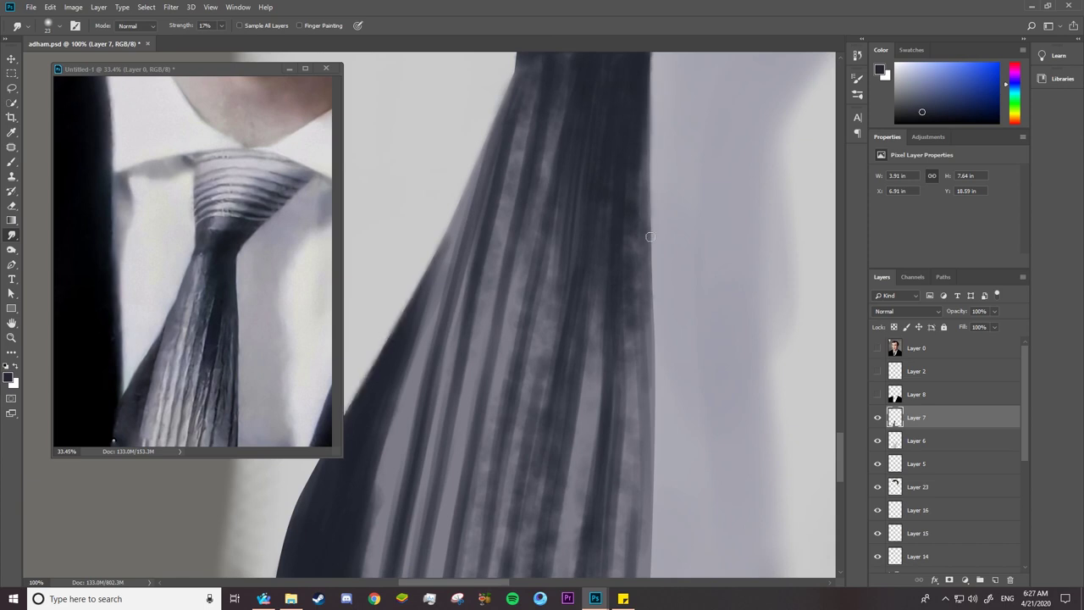
scroll(444, 504, left, 3)
scroll(440, 520, down, 5)
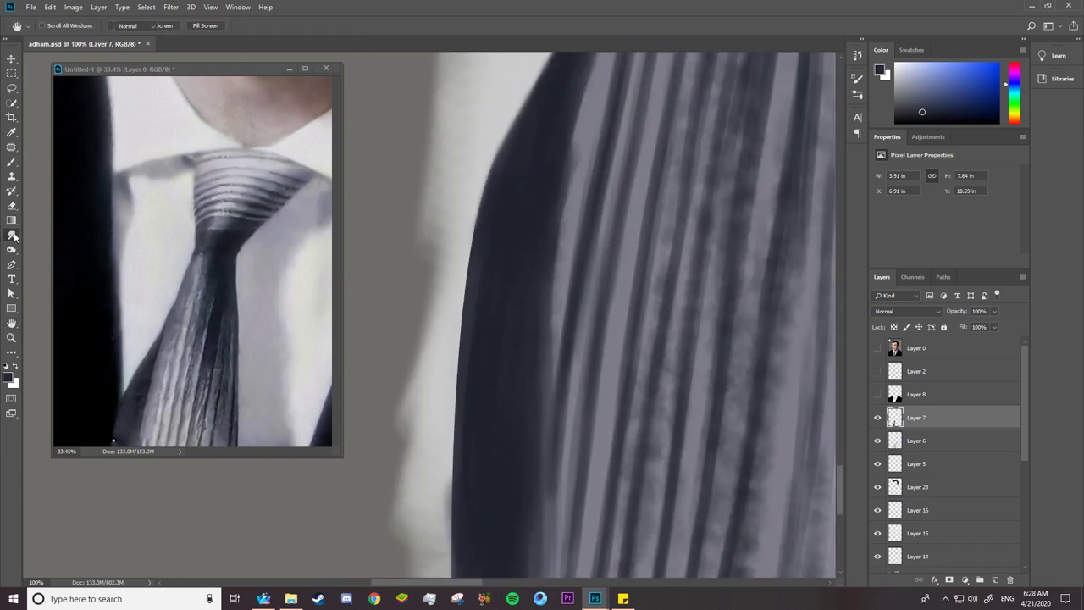
scroll(457, 436, down, 3)
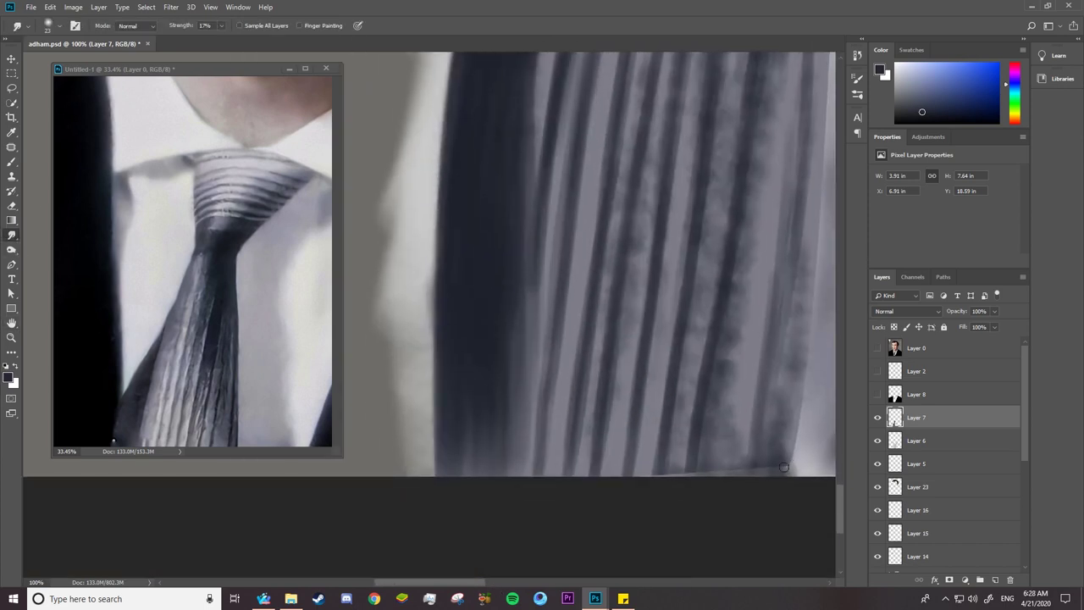
Return to the Brush and pick a darker blue-grey paint colour.
key(b)
right_click(718, 476)
key(Escape)
alt+click(762, 473)
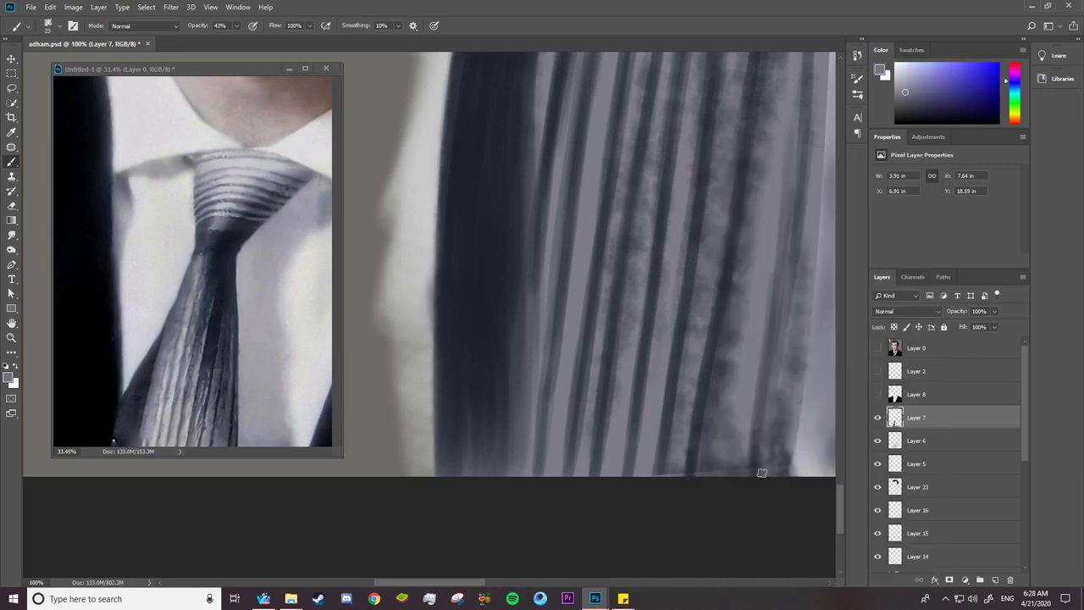
alt+click(699, 472)
alt+click(680, 487)
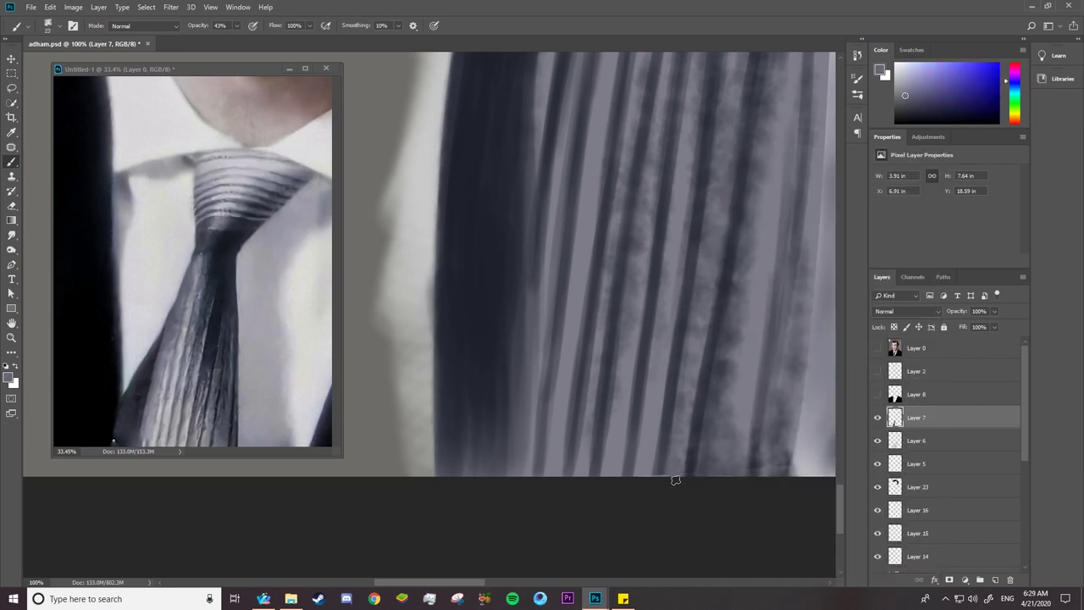
alt+click(666, 505)
Smudge the tie stripes at 17% strength, then pan to show the knot and collar.
scroll(665, 506, right, 3)
key(r)
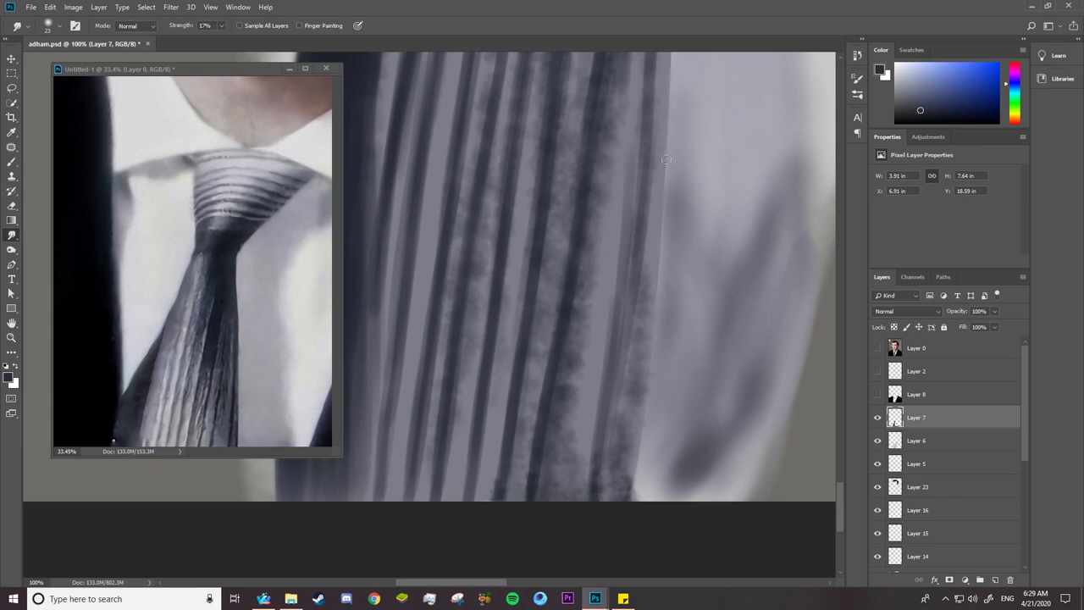
scroll(665, 159, up, 5)
drag(559, 327, 538, 85)
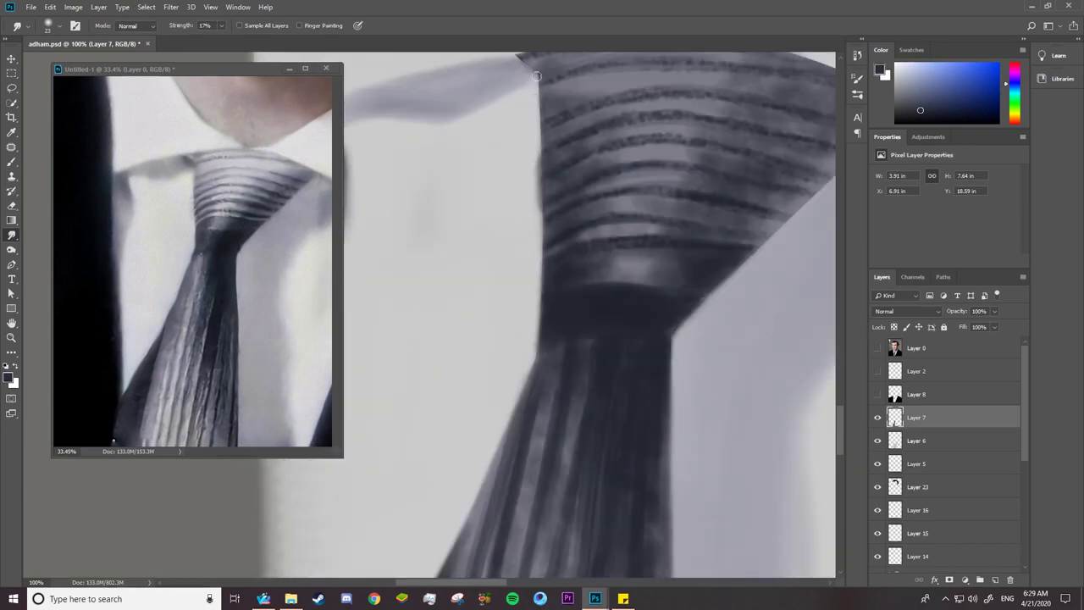
scroll(539, 127, up, 5)
key(space)
drag(563, 389, 351, 304)
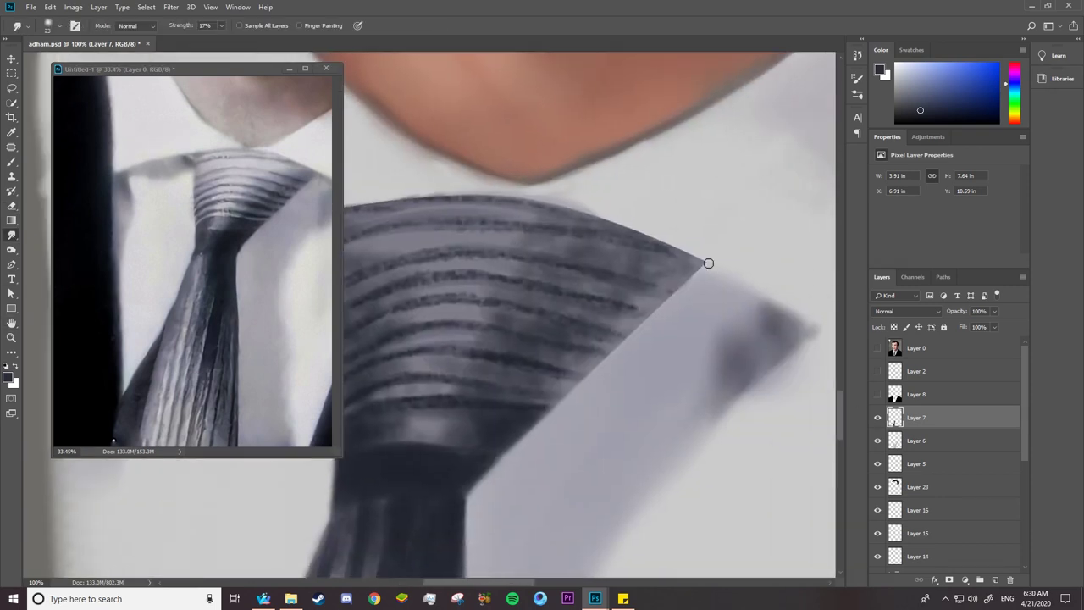
scroll(527, 412, down, 3)
On Layer 6, paint dark shadow strokes alongside the tie.
click(279, 387)
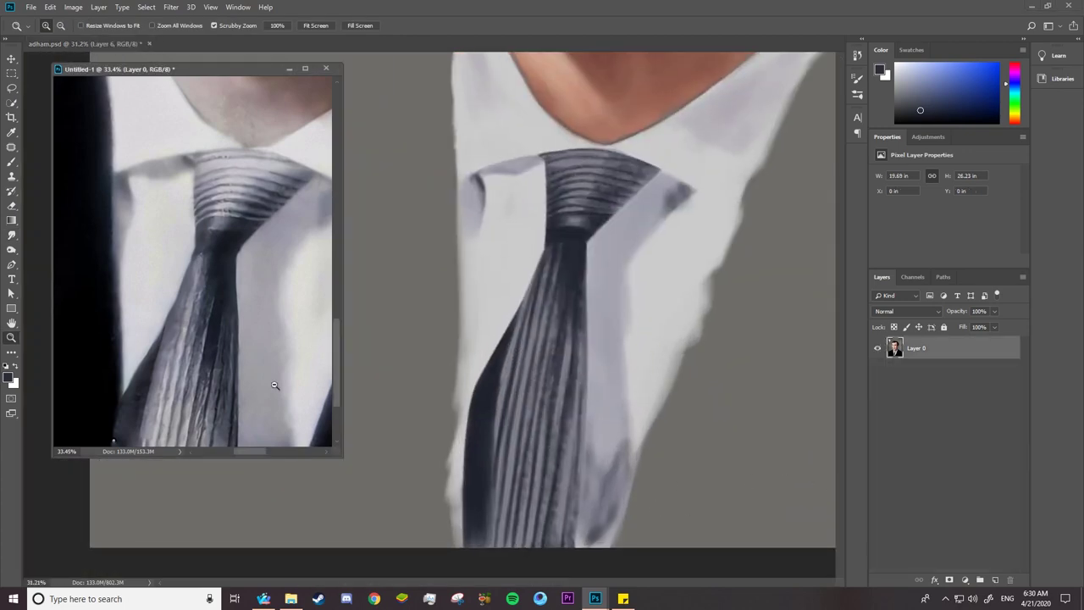
scroll(279, 387, down, 2)
key(b)
right_click(593, 484)
key(Escape)
drag(618, 475, 603, 381)
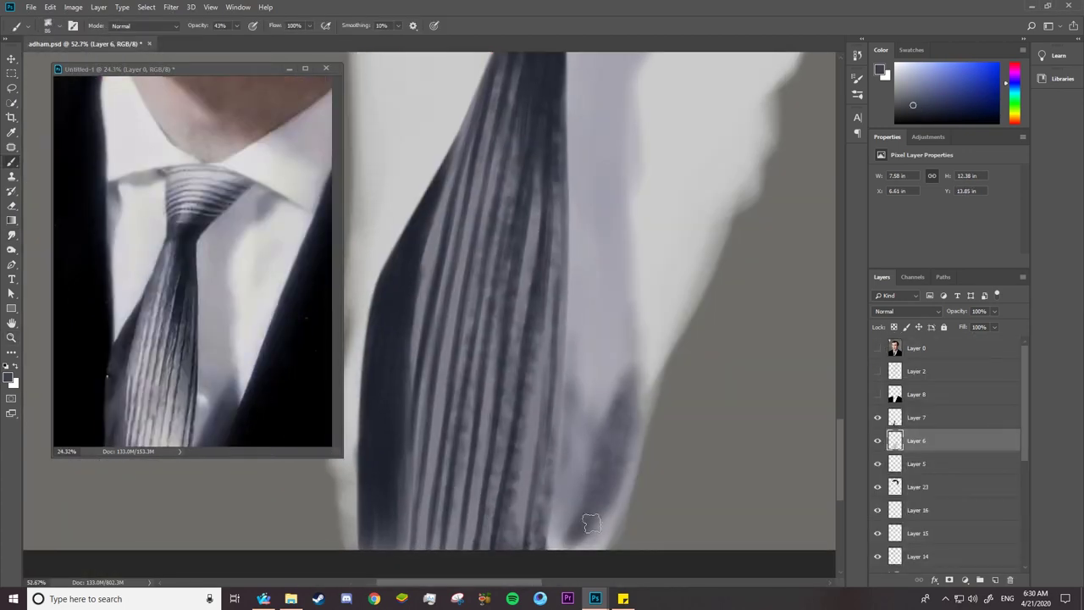
mouse_move(597, 444)
mouse_down()
mouse_move(566, 404)
mouse_move(605, 517)
mouse_up()
Select suit Layer 8, zoom in on the lapel beside the tie, and reset colours to black and white.
key(z)
scroll(593, 339, down, 4)
click(877, 393)
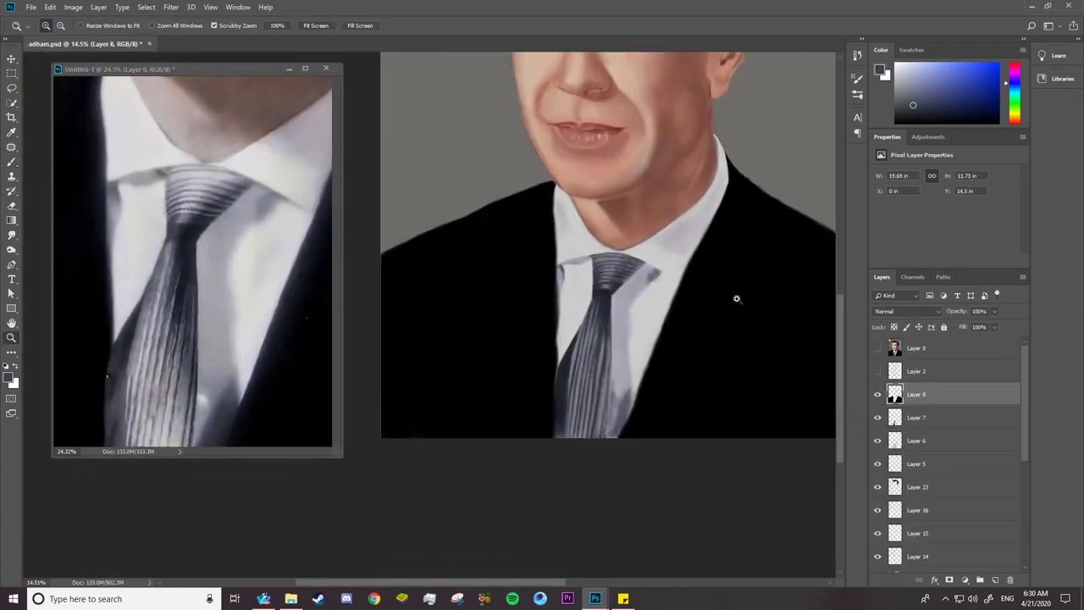
click(916, 394)
drag(477, 271, 584, 350)
key(0)
key(b)
key(d)
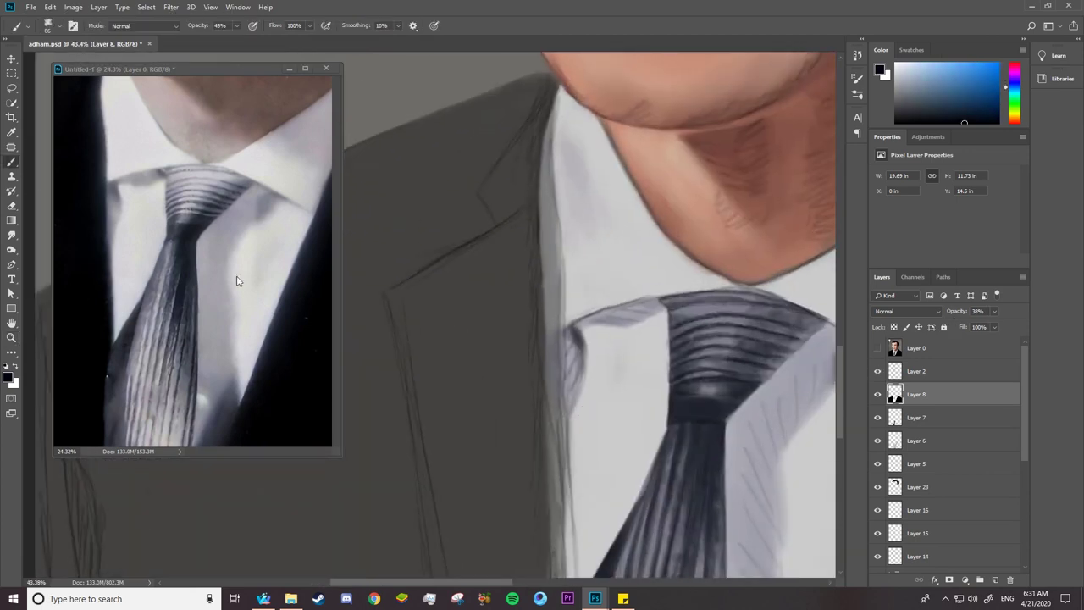
Show the Layer 2 suit sketch, drop Layer 8 to 47% opacity to check it, then restore 100%.
click(877, 371)
key(4)
key(7)
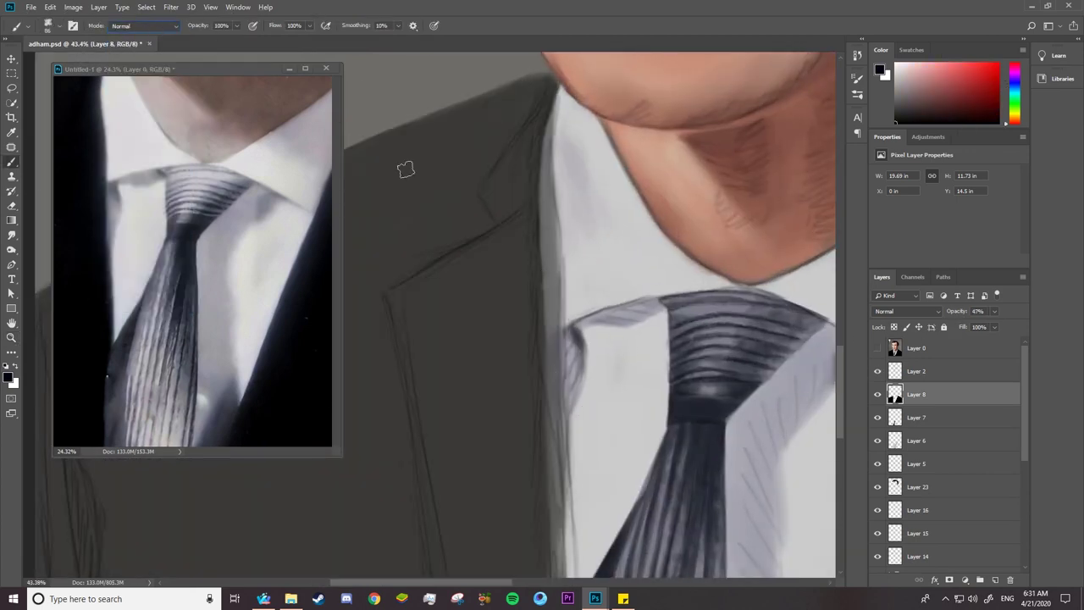
drag(995, 311, 1015, 313)
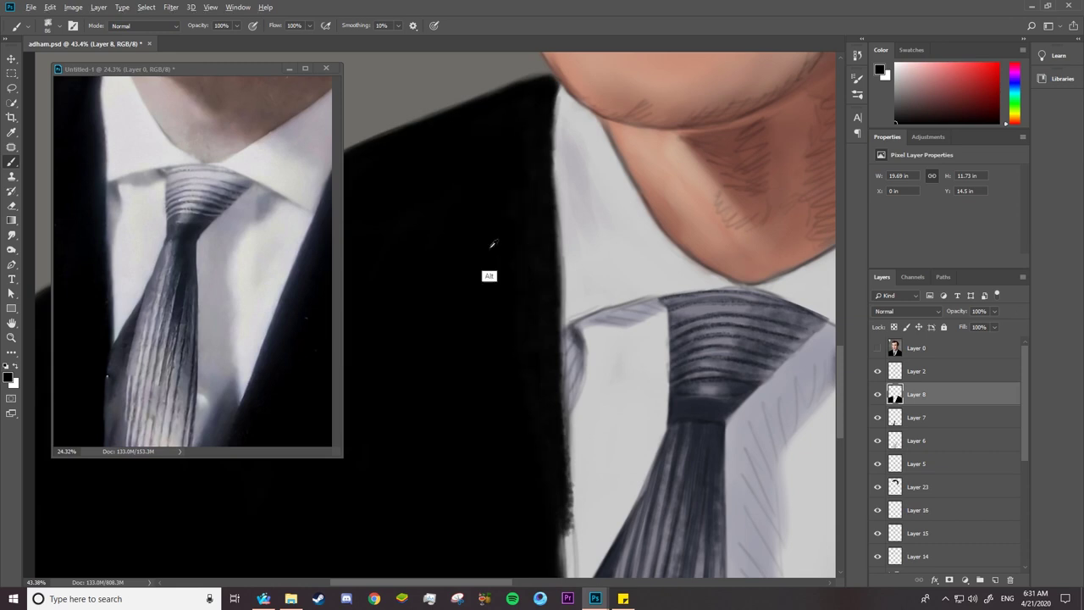
right_click(478, 298)
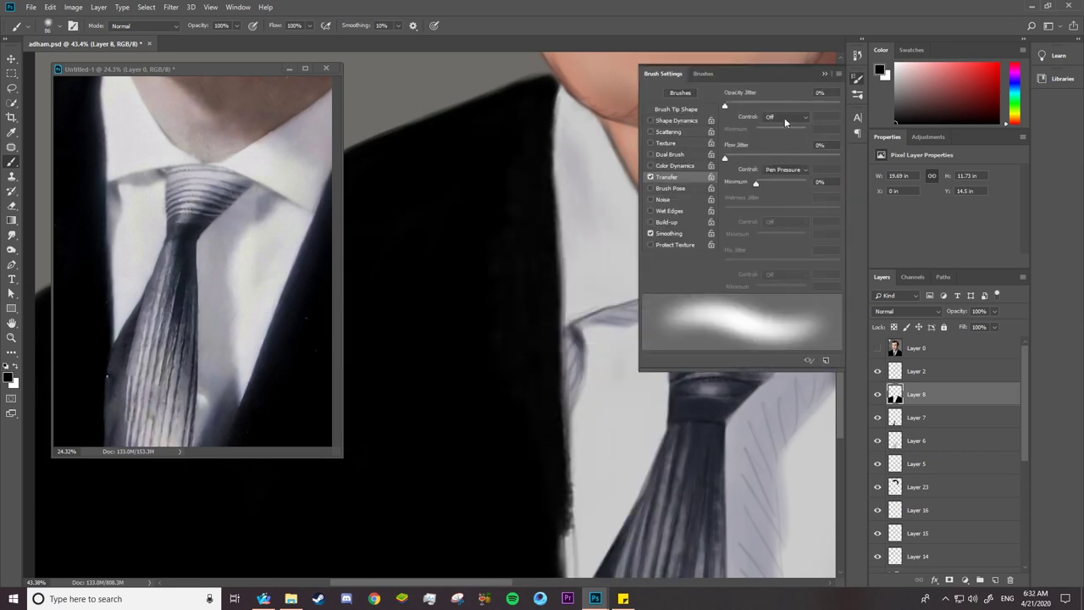
right_click(520, 147)
key(Return)
Make the black suit translucent again to compare with the sketch, undo it, and hide Layer 6.
drag(958, 311, 945, 320)
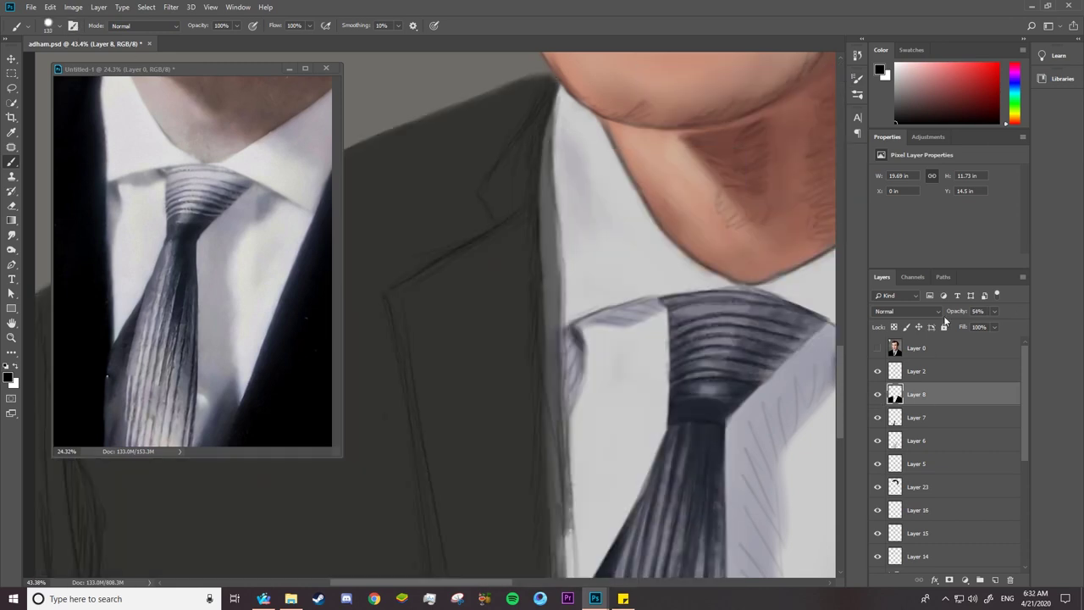
scroll(542, 381, down, 5)
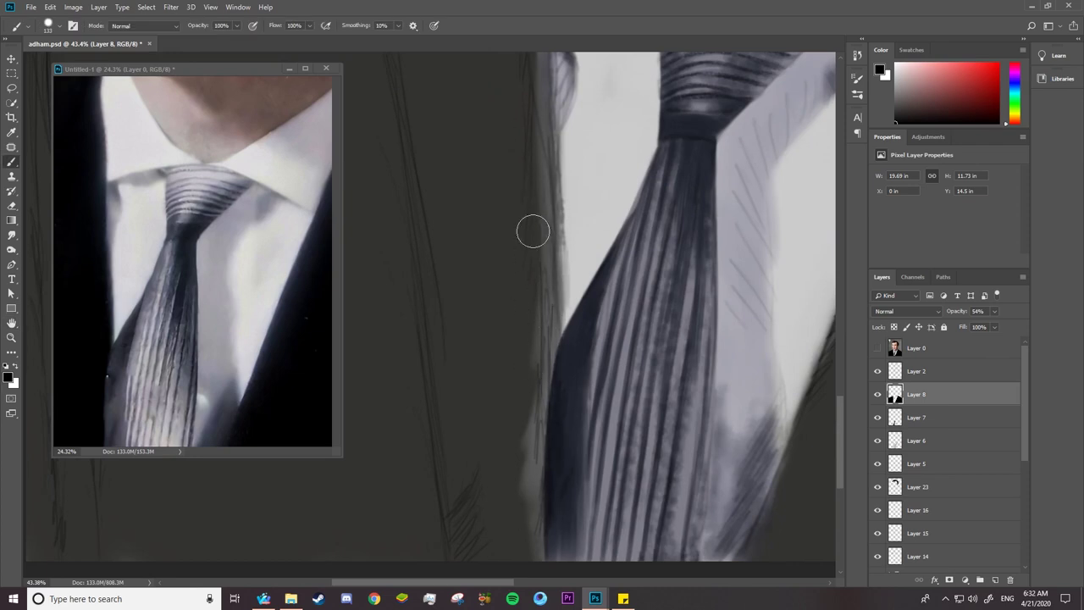
scroll(536, 339, down, 5)
key(ctrl+z)
scroll(545, 331, up, 10)
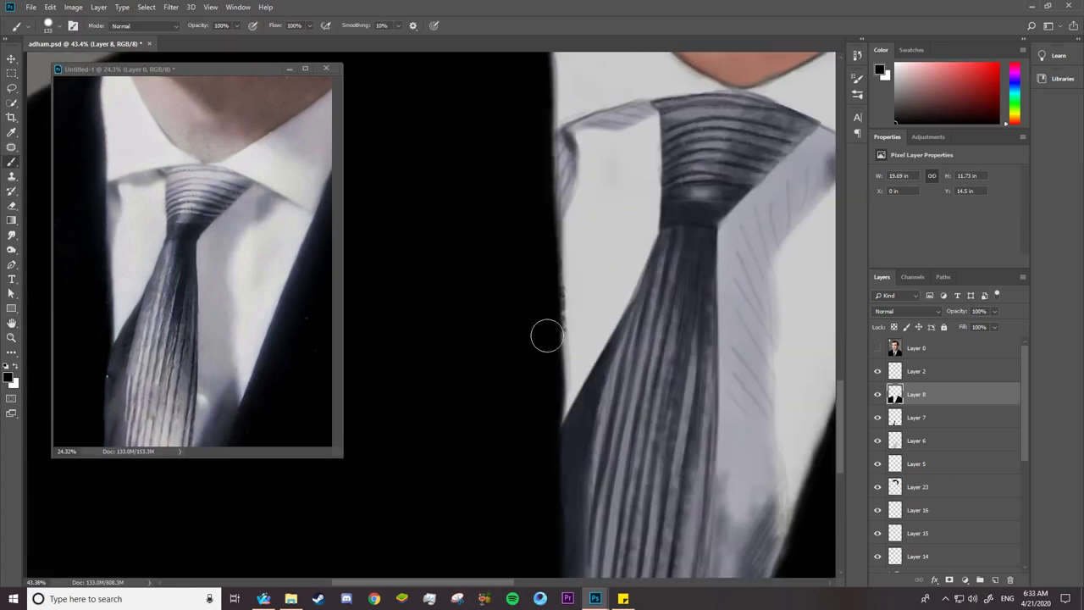
right_click(531, 153)
key(Escape)
scroll(700, 317, right, 5)
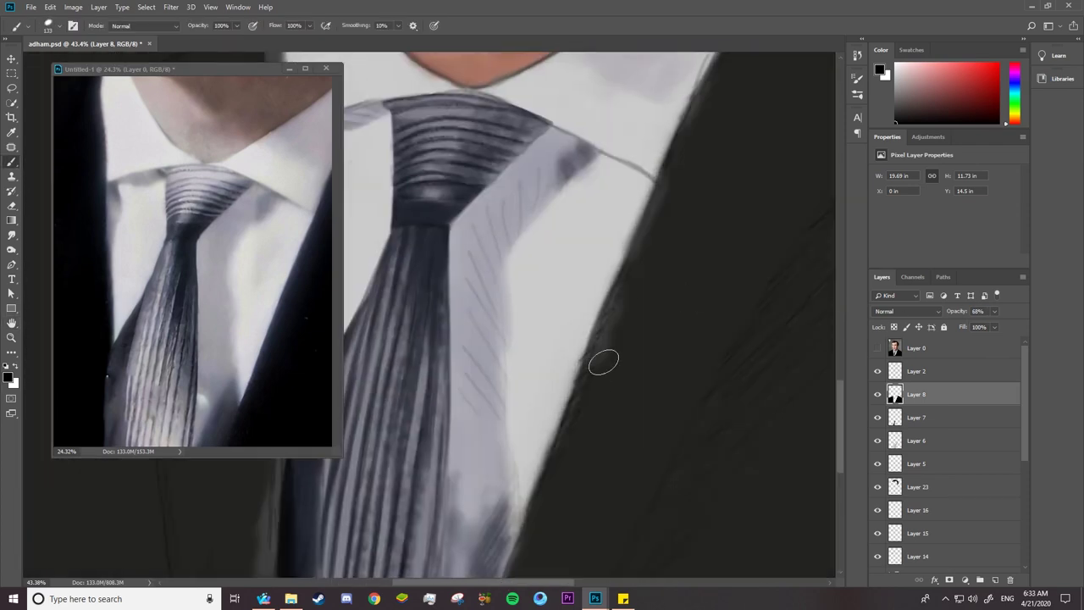
click(878, 441)
scroll(677, 297, down, 10)
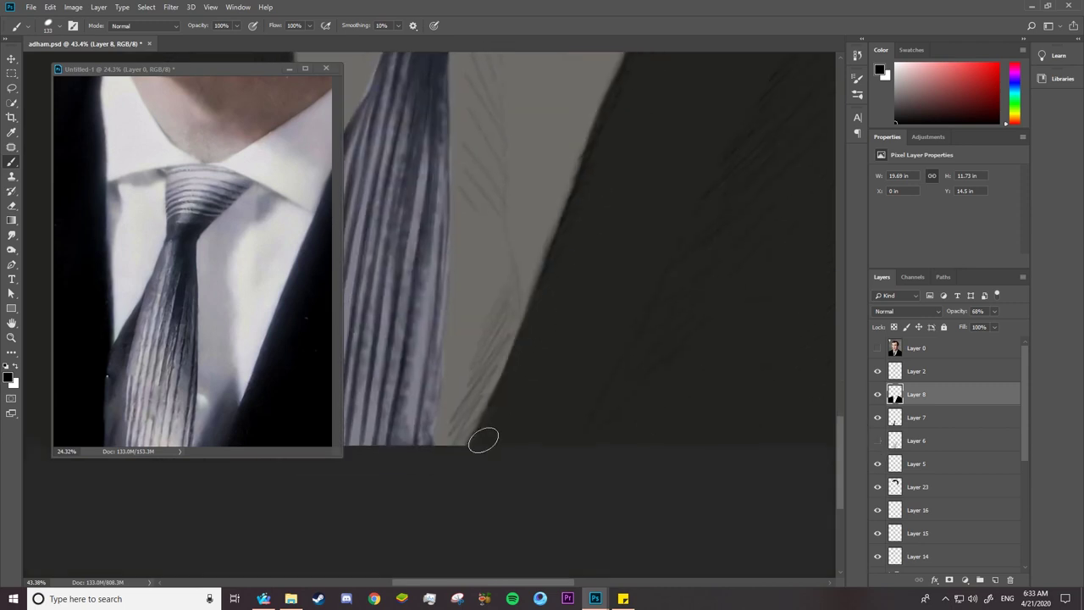
key(ctrl+z)
key(ctrl+z)
scroll(629, 367, down, 3)
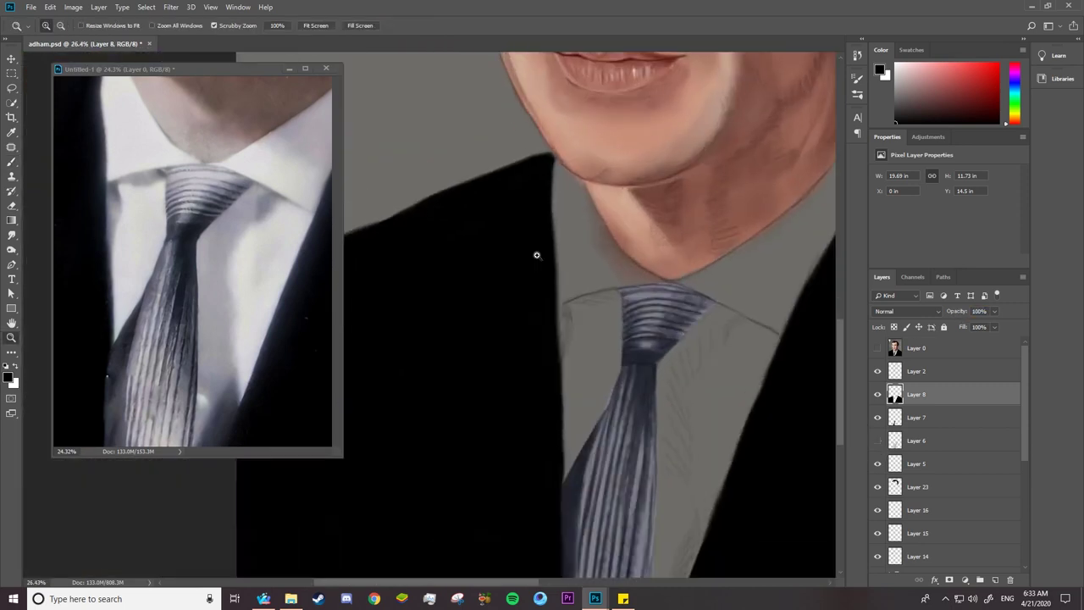
Add two new layers clipped to the black suit layer and pick a shading colour.
scroll(310, 392, down, 3)
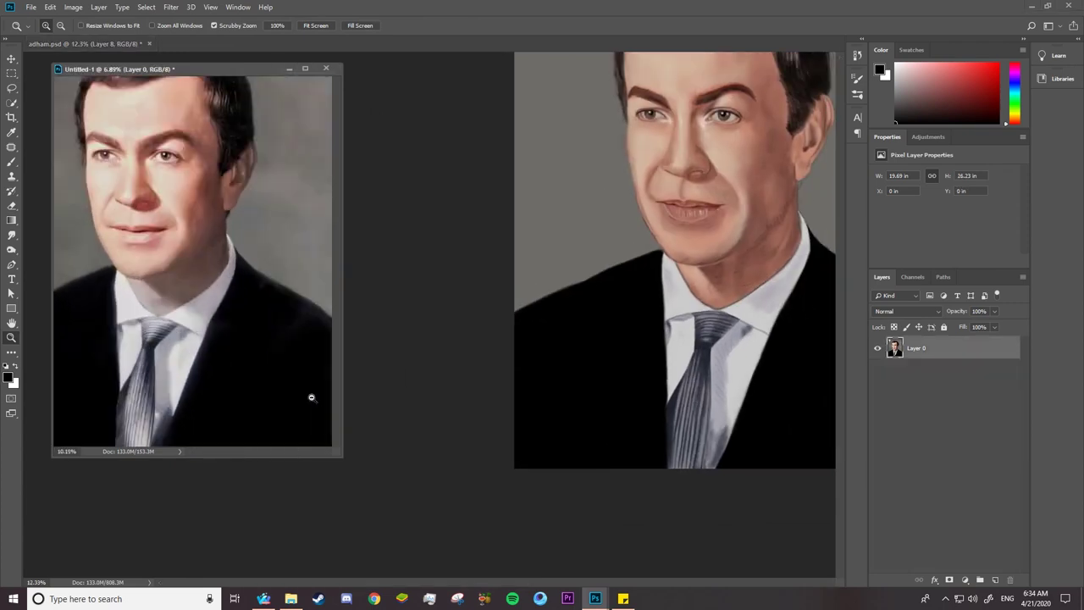
click(11, 162)
alt+click(307, 288)
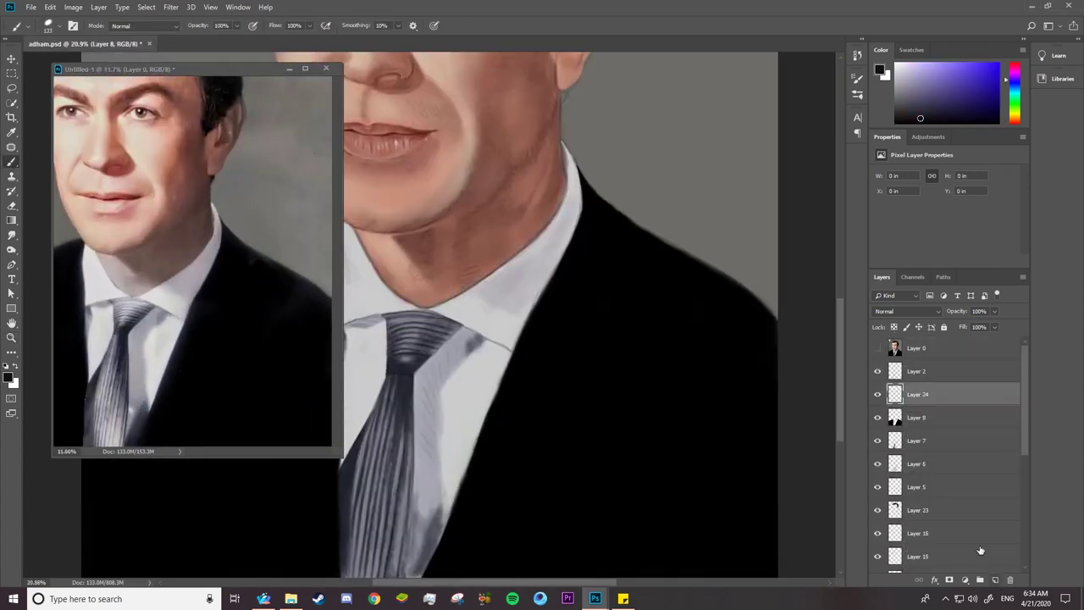
click(878, 418)
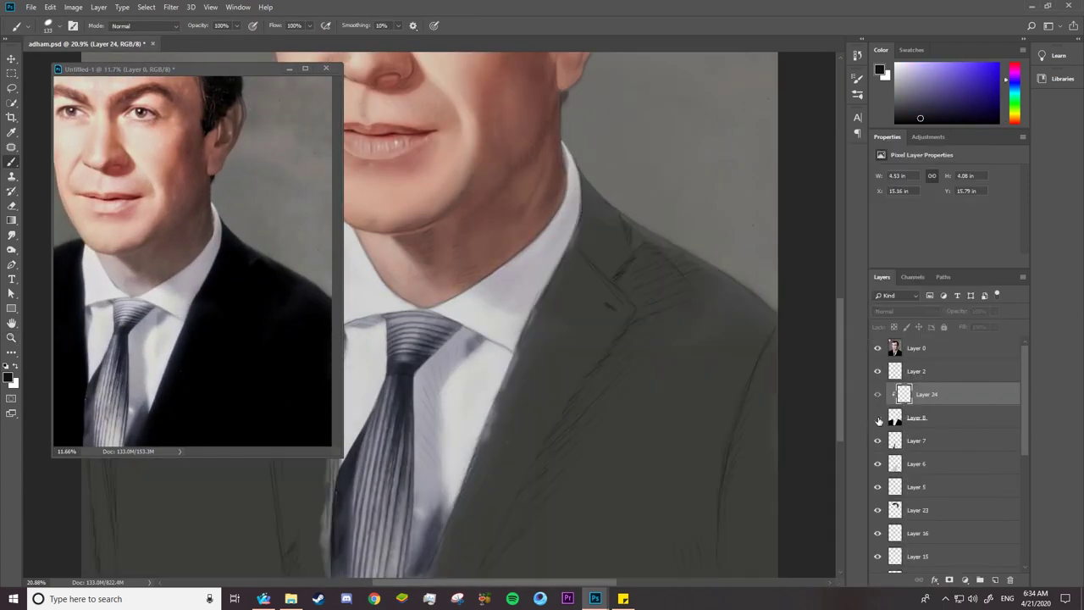
click(878, 418)
key(ctrl+shift+alt+n)
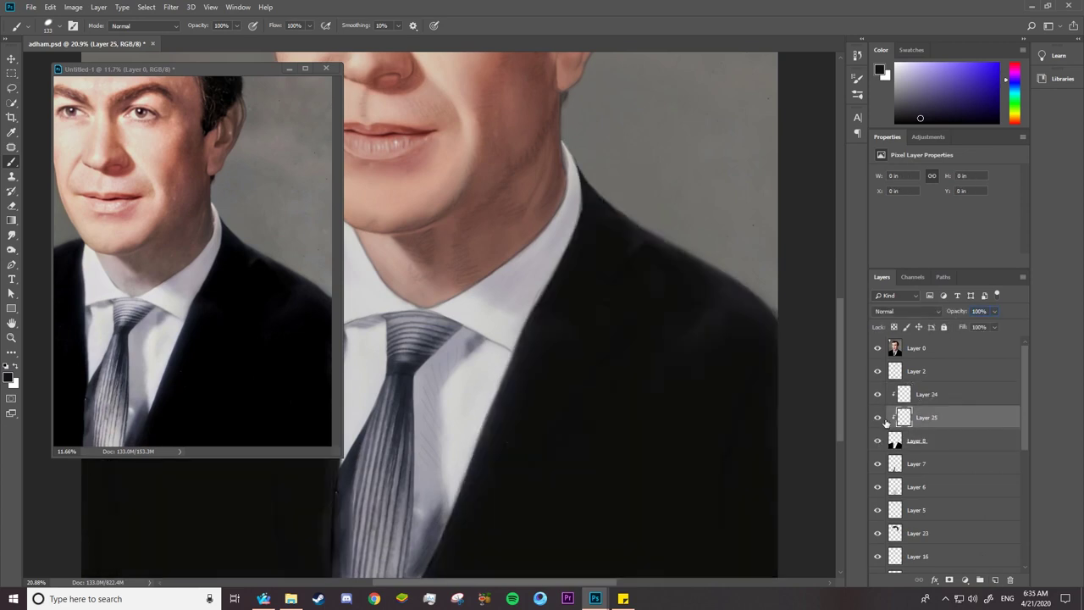
alt+click(630, 262)
click(629, 262)
scroll(623, 271, up, 3)
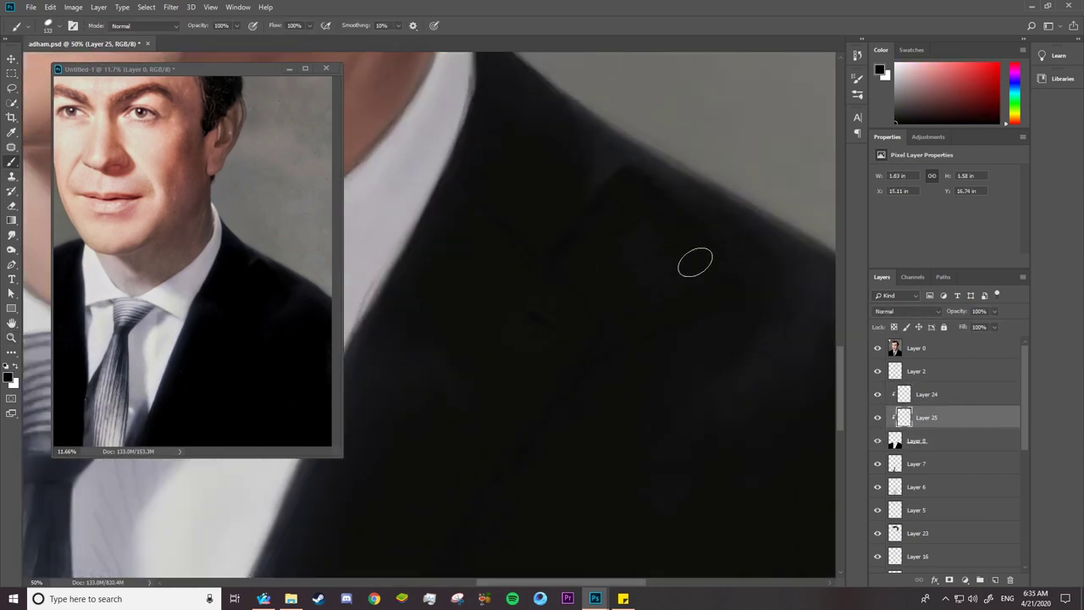
Select clipped Layer 24 above the suit, hide reference Layer 0, and enlarge the brush.
key(ctrl+z)
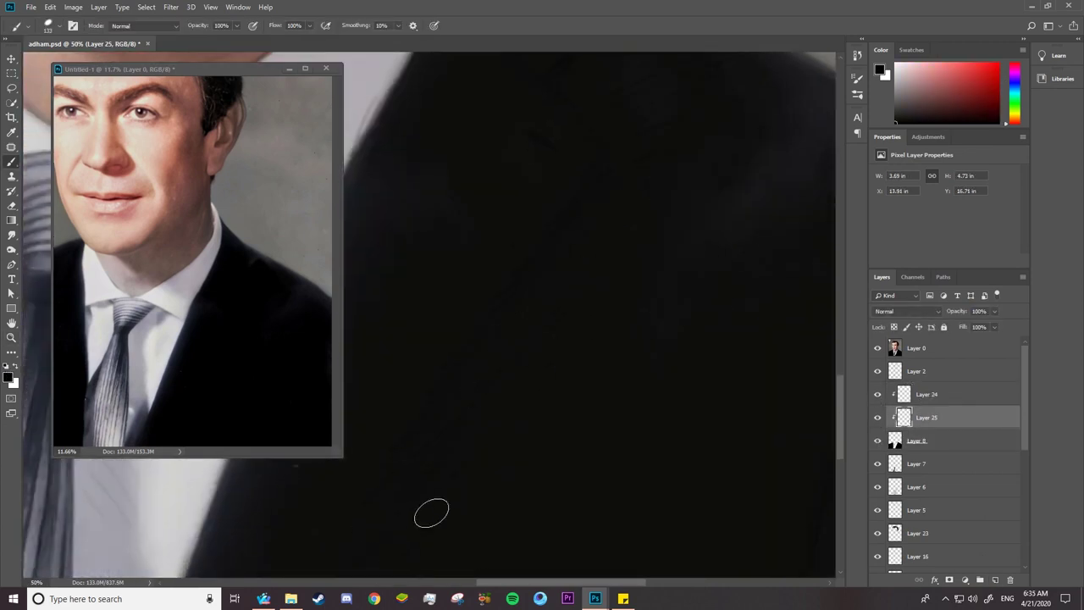
click(916, 440)
key(z)
scroll(610, 320, up, 2)
scroll(610, 320, down, 2)
key(alt+bracketright)
key(alt+bracketright)
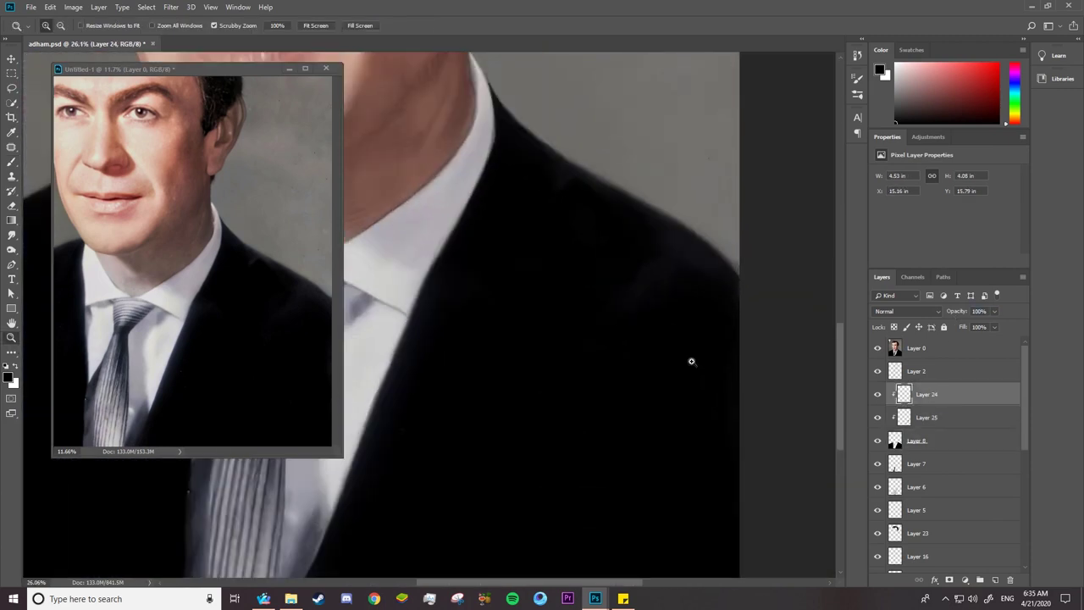
key(b)
click(878, 348)
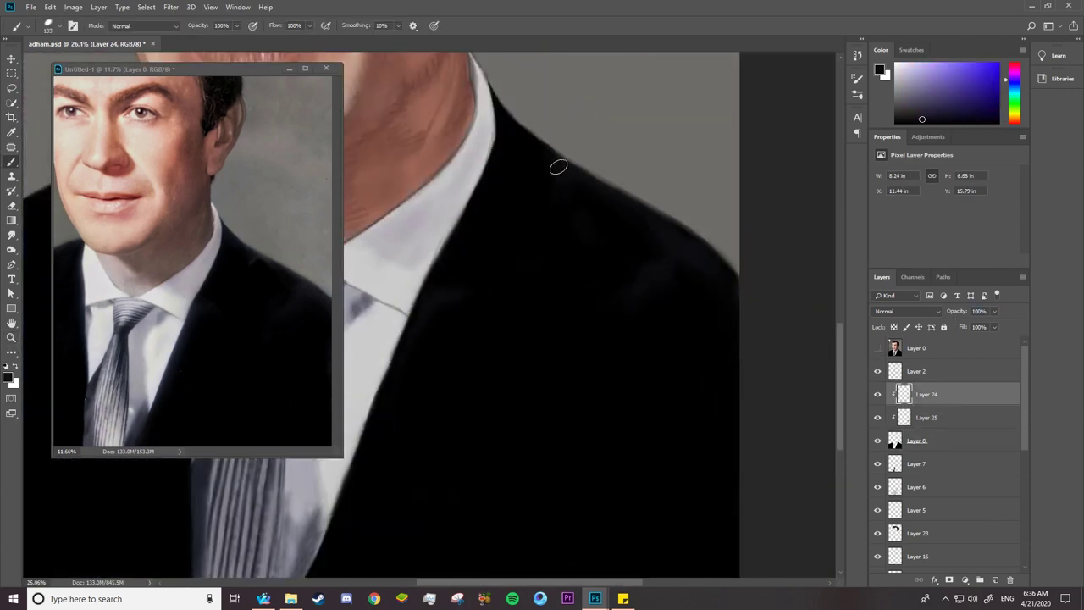
right_click(724, 272)
key(Return)
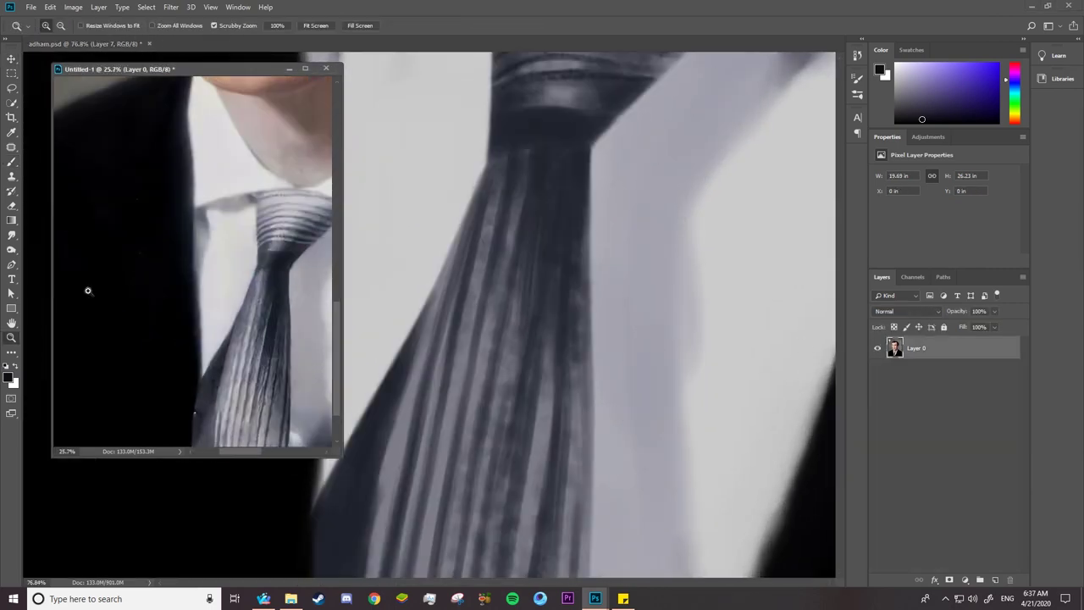
Burn the tie stripes darker on Layer 7 with a size-45 brush at Midtones, 50%.
click(511, 150)
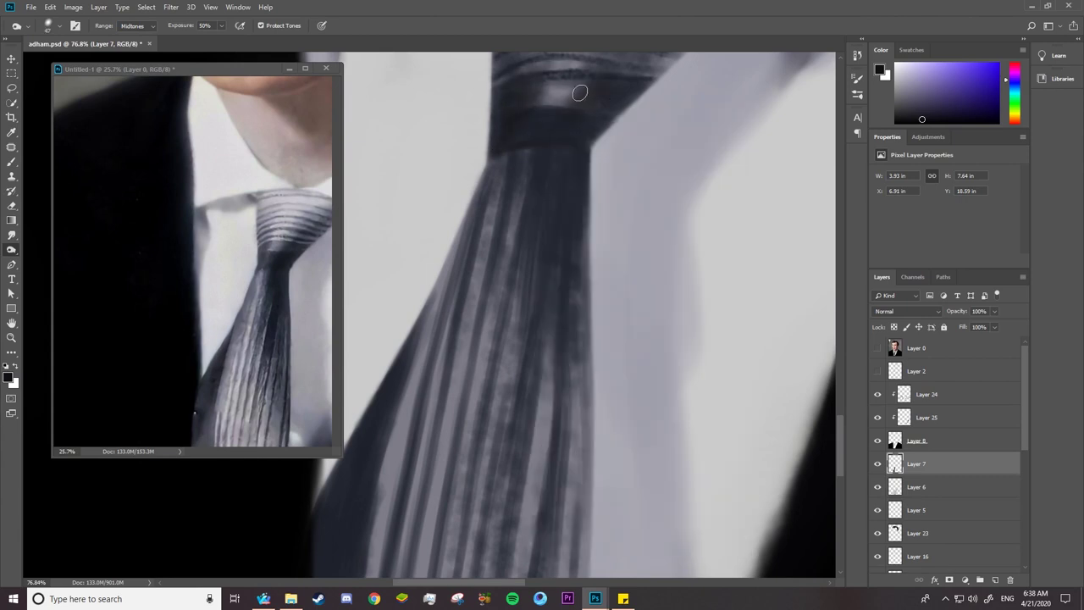
key(bracketleft)
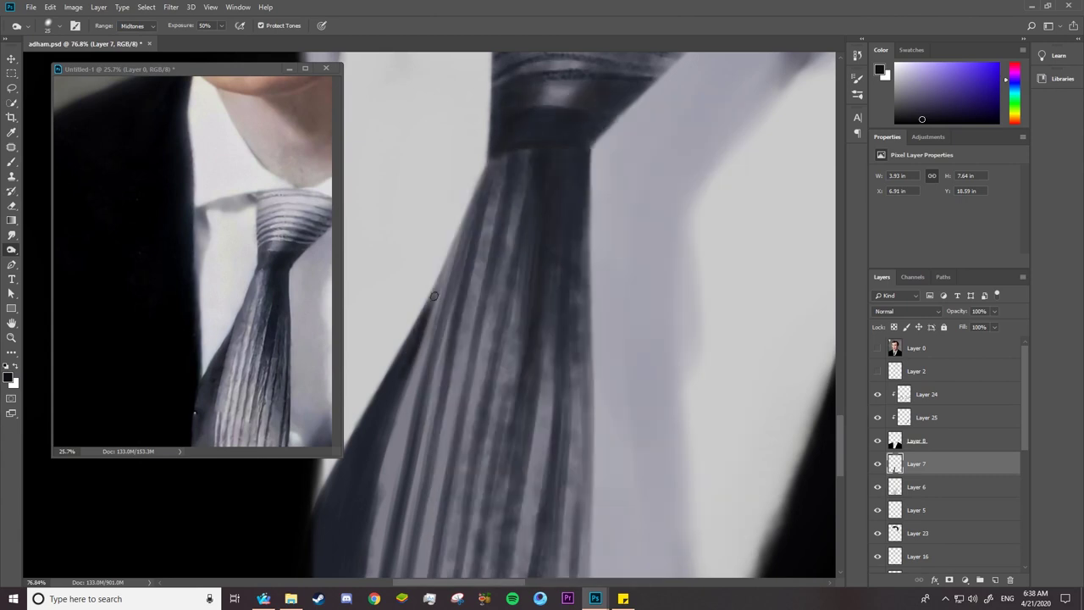
key(bracketright)
key(bracketright)
drag(457, 237, 419, 330)
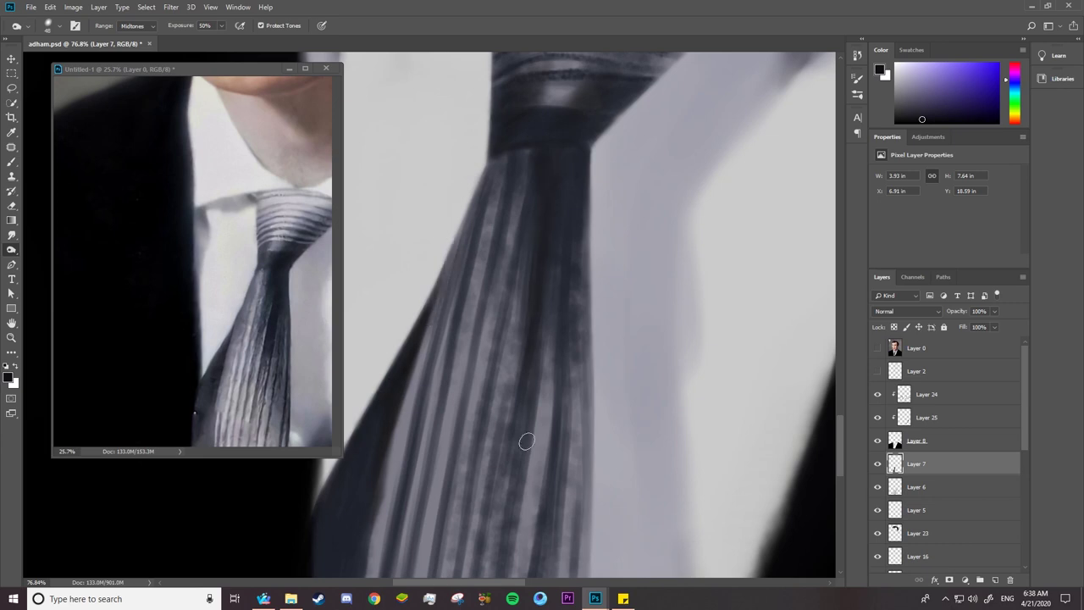
drag(508, 387, 530, 182)
drag(517, 254, 504, 406)
scroll(568, 351, down, 3)
Dodge at 50% exposure to brighten the top of the tie knot and the lower stripes.
right_click(11, 250)
click(58, 249)
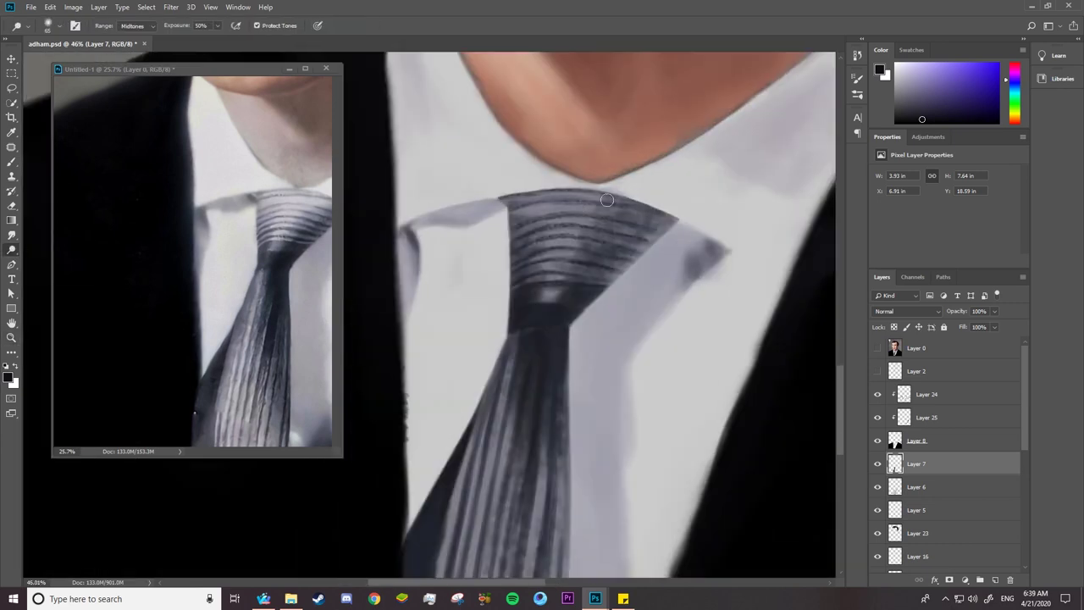
mouse_move(542, 200)
mouse_down()
mouse_move(661, 222)
mouse_move(508, 196)
mouse_move(643, 220)
mouse_move(588, 242)
mouse_move(538, 293)
mouse_move(635, 212)
mouse_up()
scroll(593, 220, down, 3)
drag(508, 173, 527, 290)
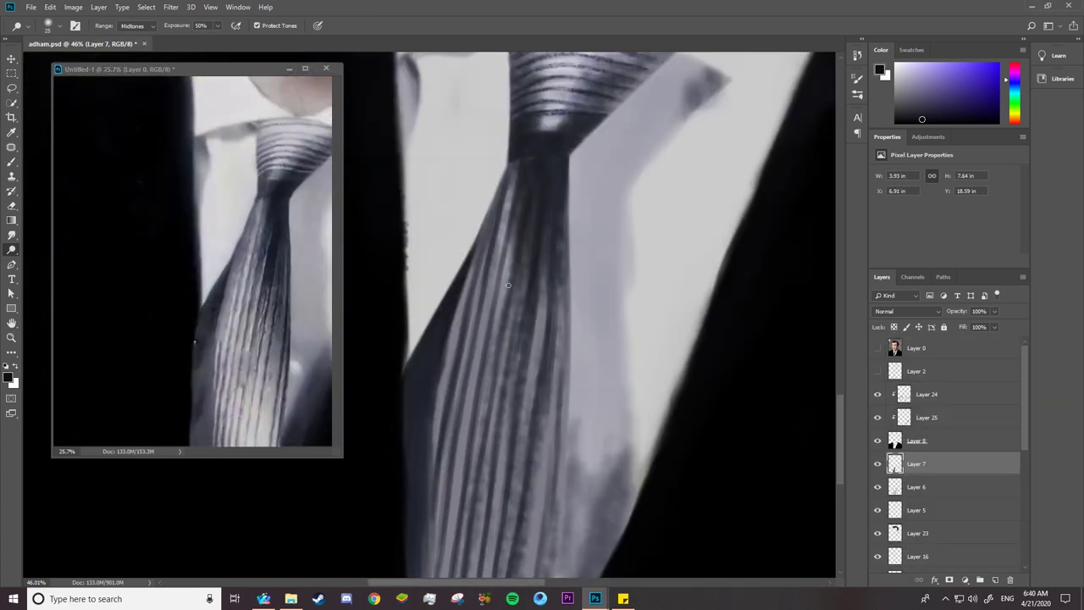
right_click(544, 280)
scroll(522, 330, down, 3)
mouse_move(521, 329)
mouse_down()
mouse_move(517, 365)
mouse_move(497, 281)
mouse_move(448, 457)
mouse_move(491, 186)
mouse_move(525, 475)
mouse_move(550, 156)
mouse_move(465, 474)
mouse_up()
key(z)
scroll(574, 310, down, 3)
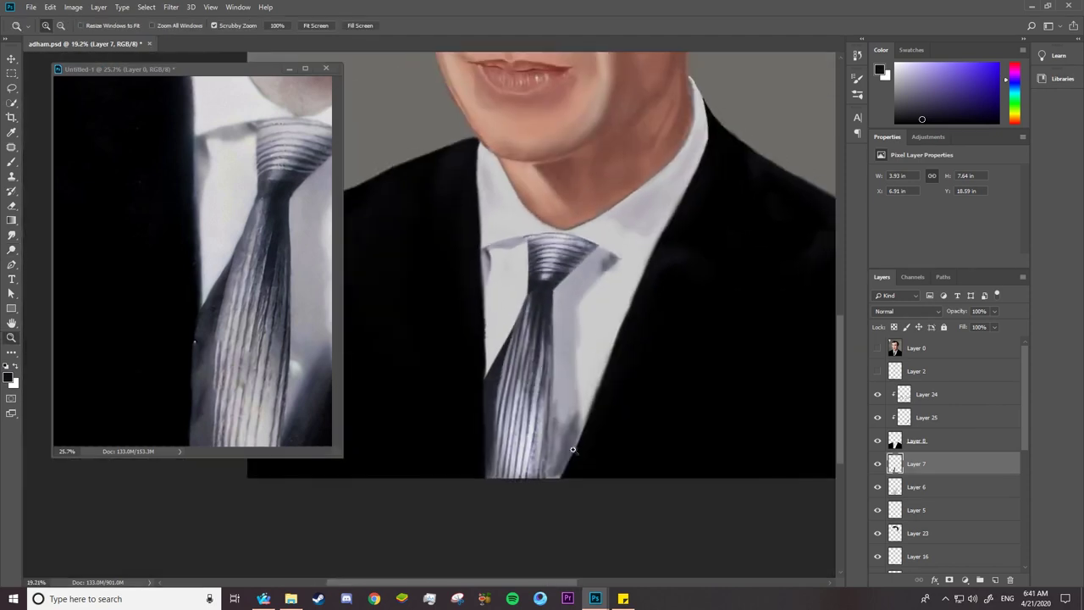
scroll(565, 473, up, 3)
key(alt+bracketleft)
Dodge the strip beside the tie's right edge, comparing against the reference photo's tie.
key(o)
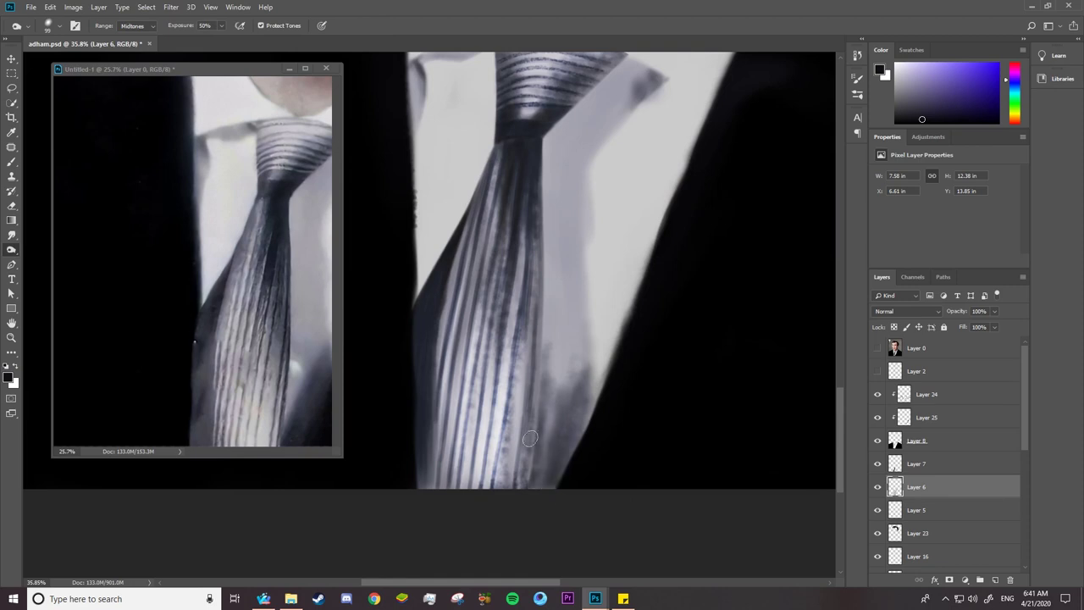
drag(271, 453, 268, 454)
click(527, 495)
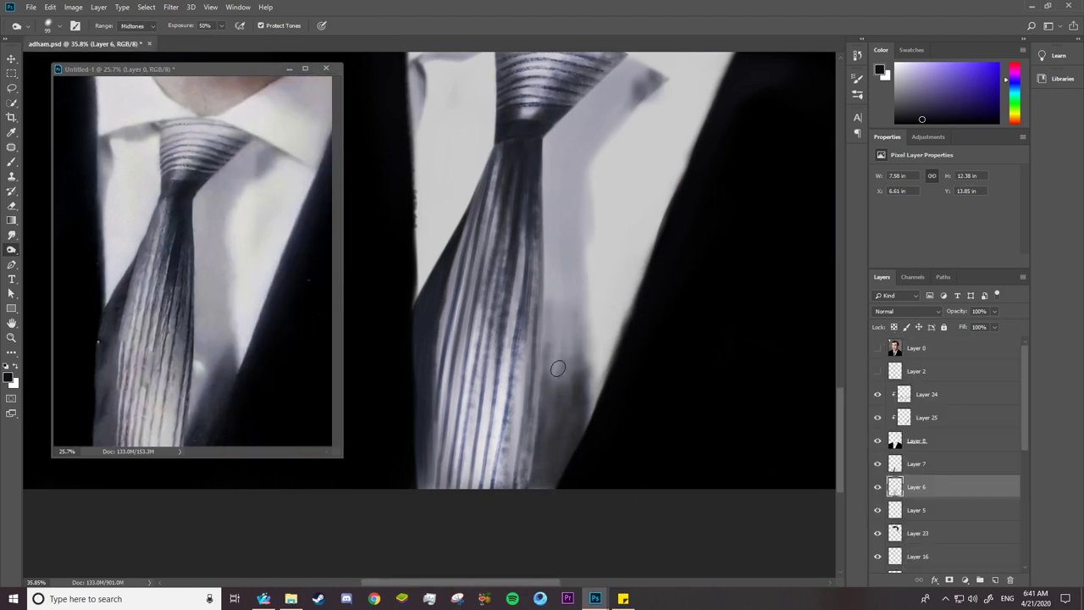
drag(582, 428, 584, 370)
scroll(525, 127, up, 3)
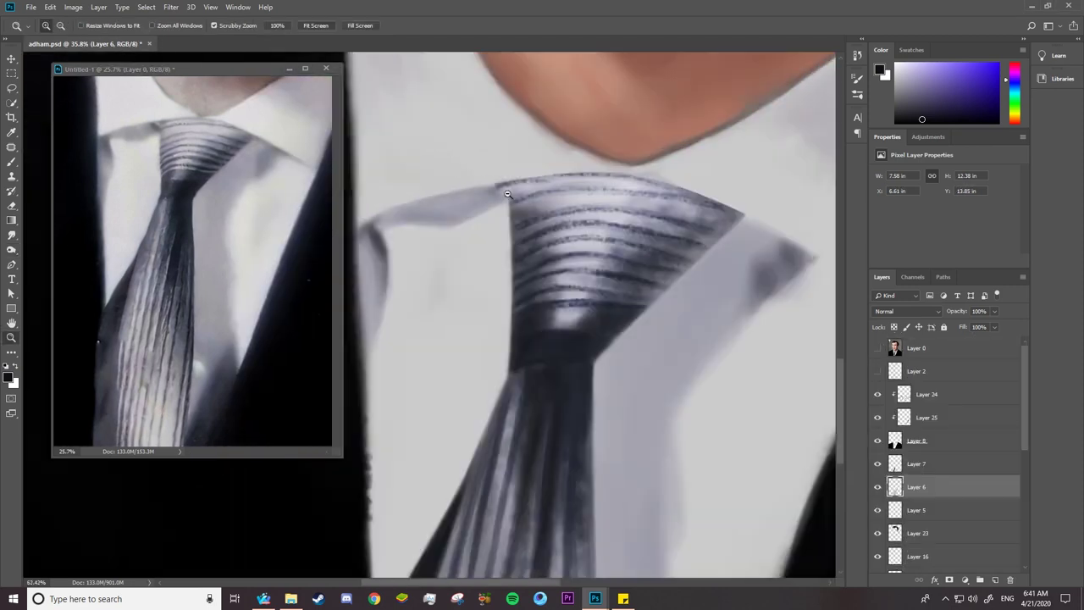
Darken the edge of the tie knot with a resized brush.
right_click(518, 151)
key(Escape)
mouse_move(501, 197)
mouse_down()
mouse_move(449, 207)
mouse_move(508, 188)
mouse_up()
key(alt+bracketright)
Paint on Layer 7 around the tie knot, then clean it up with the Eraser.
key(b)
right_click(528, 354)
key(Escape)
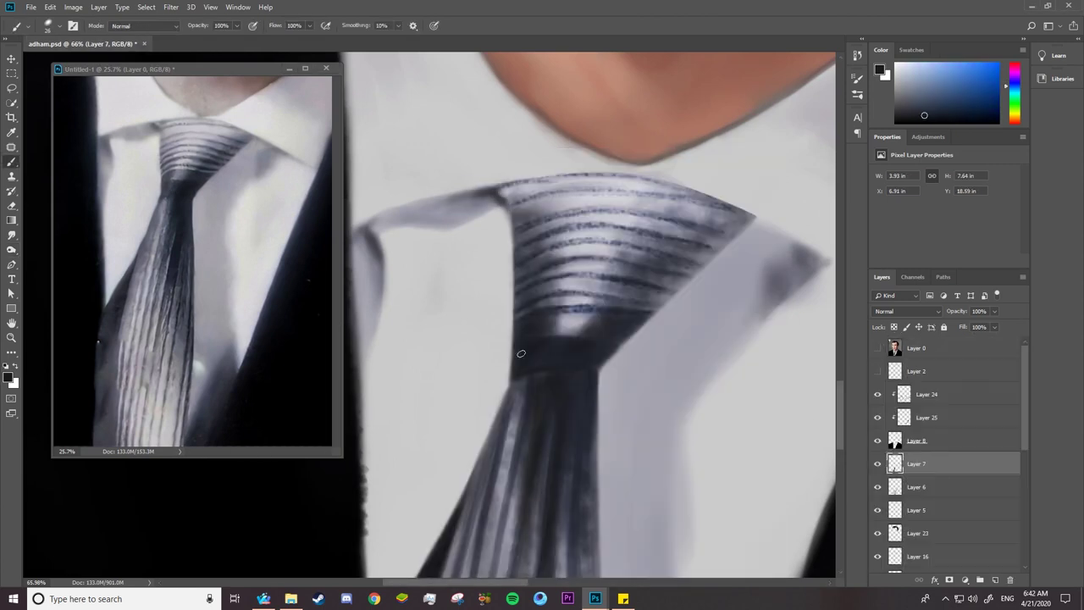
scroll(521, 339, up, 3)
right_click(508, 135)
key(Escape)
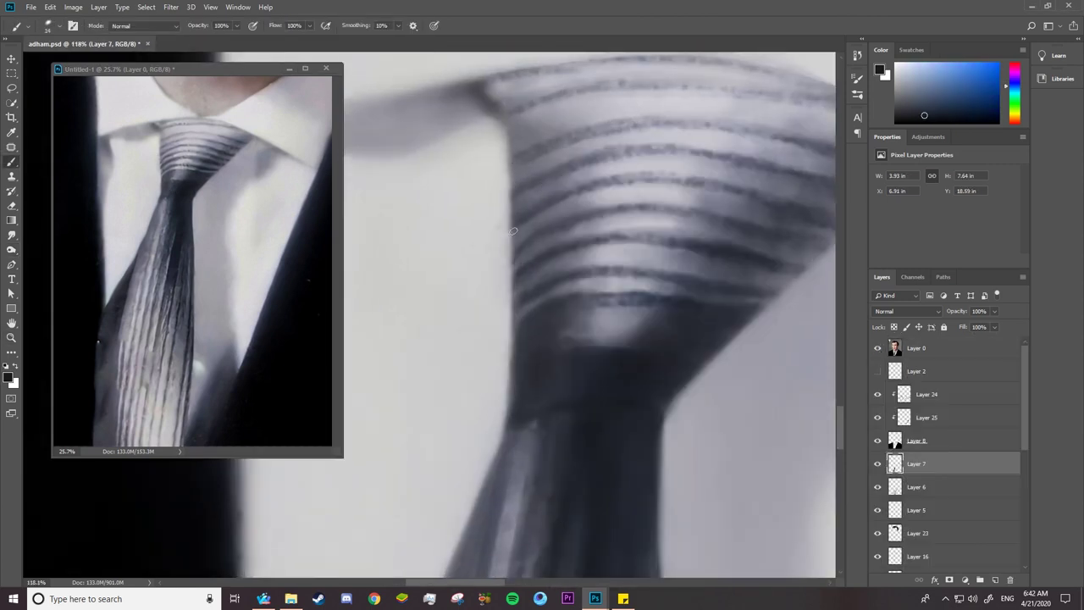
key(e)
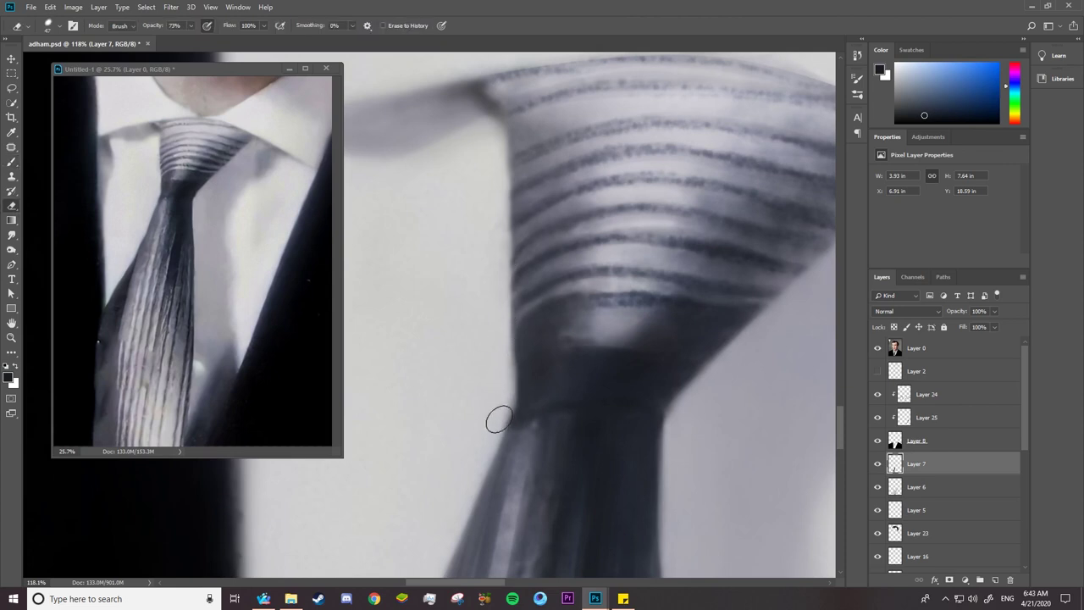
scroll(506, 381, down, 5)
key(alt+bracketleft)
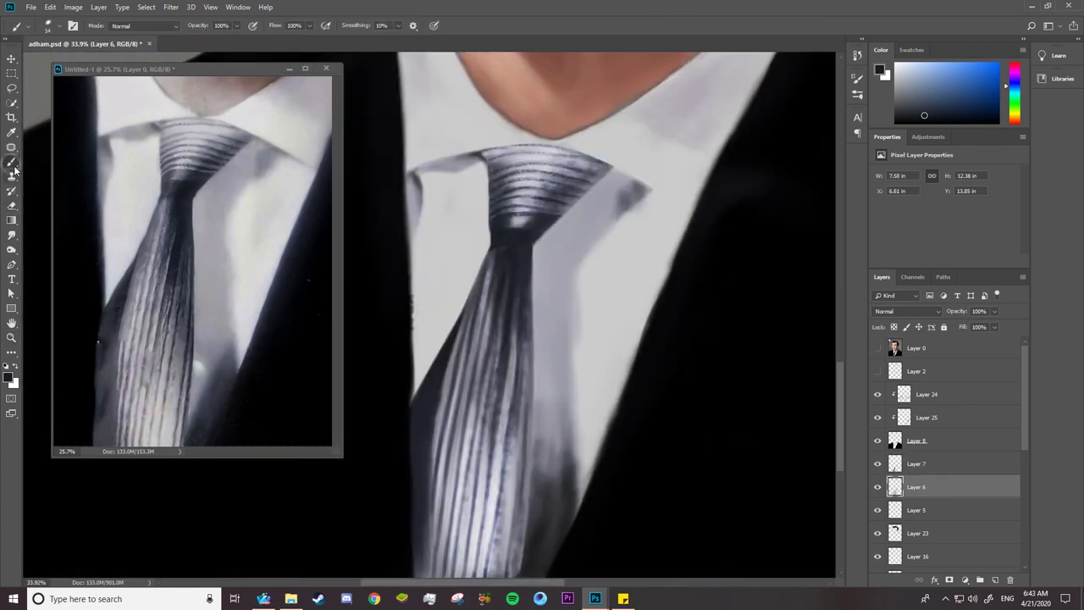
Blend the tie's right edge and the collar shadow with the Mixer Brush on Layer 6.
key(shift+b)
right_click(558, 153)
key(Escape)
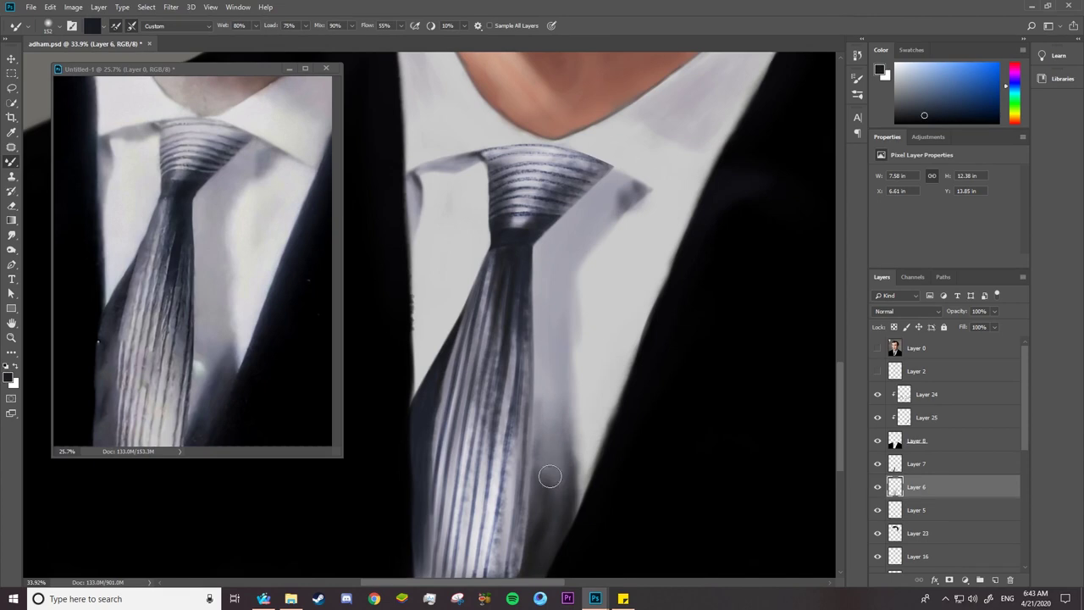
drag(534, 518, 542, 453)
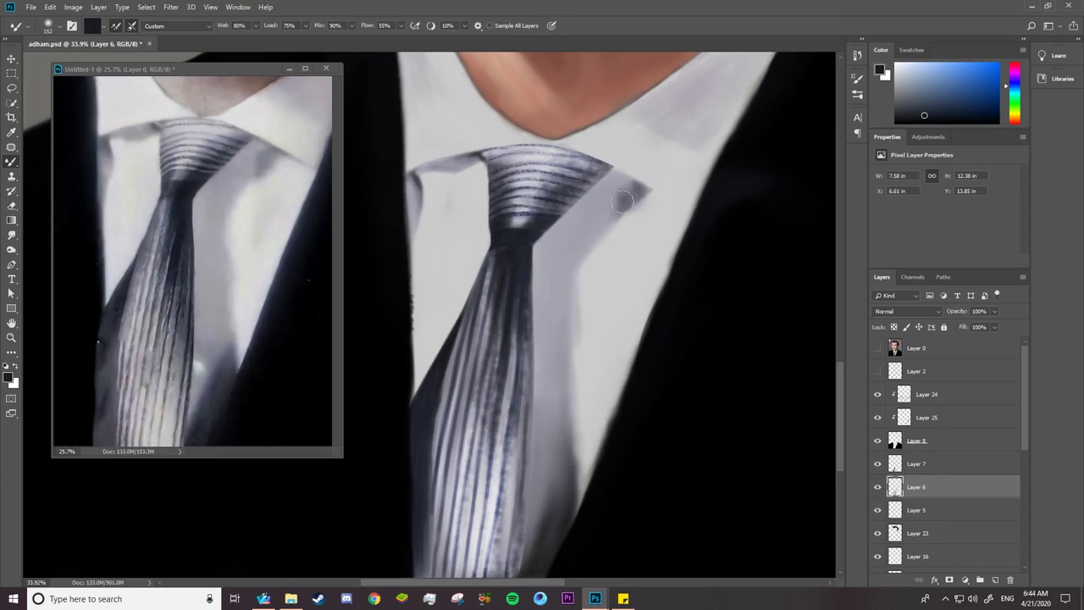
scroll(617, 161, up, 3)
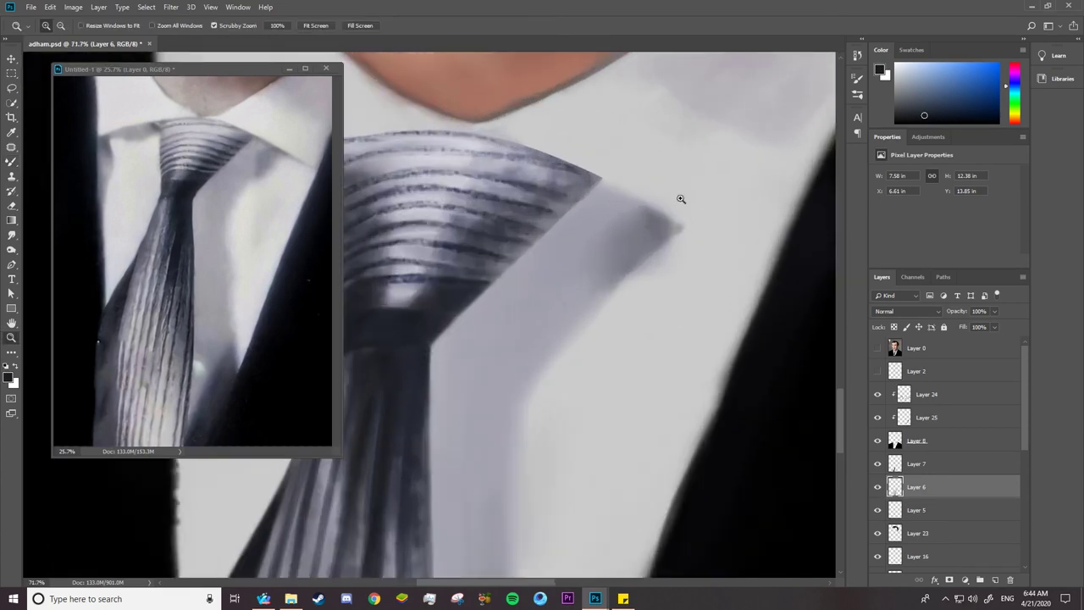
right_click(651, 266)
key(Escape)
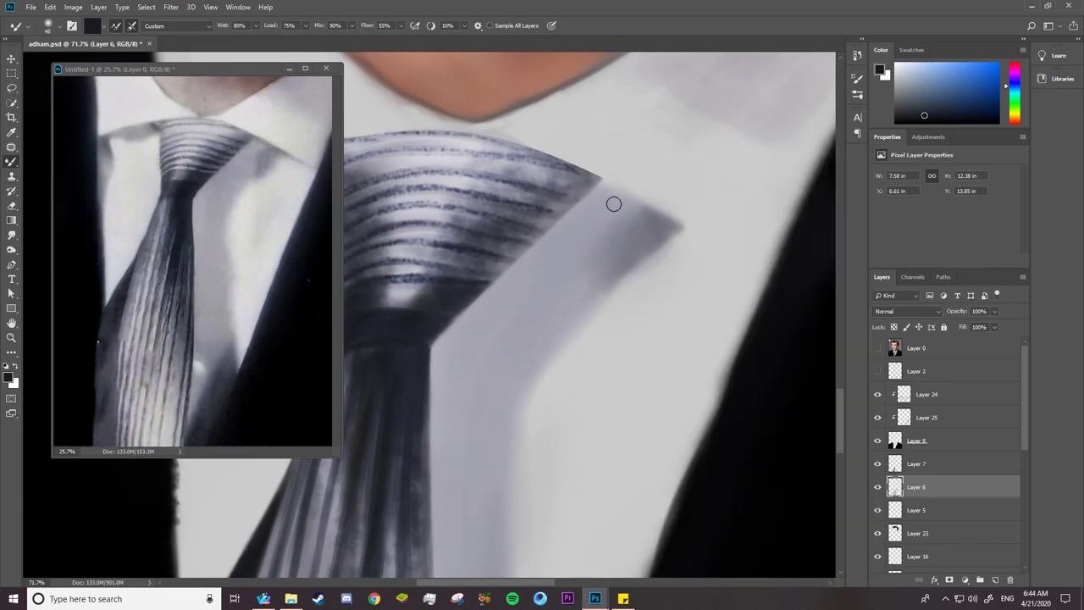
right_click(614, 204)
key(Escape)
key(z)
drag(597, 293, 550, 337)
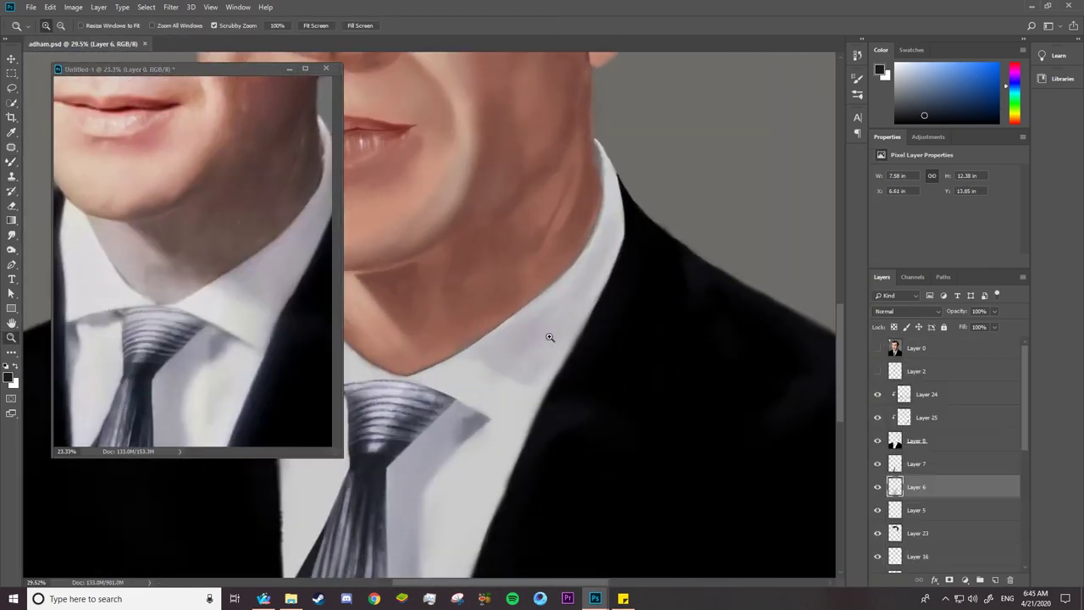
Paint dark brown Mixer Brush shadows on Layer 3 along the jaw, chin and neck above the collar.
scroll(549, 337, up, 2)
key(b)
key(Return)
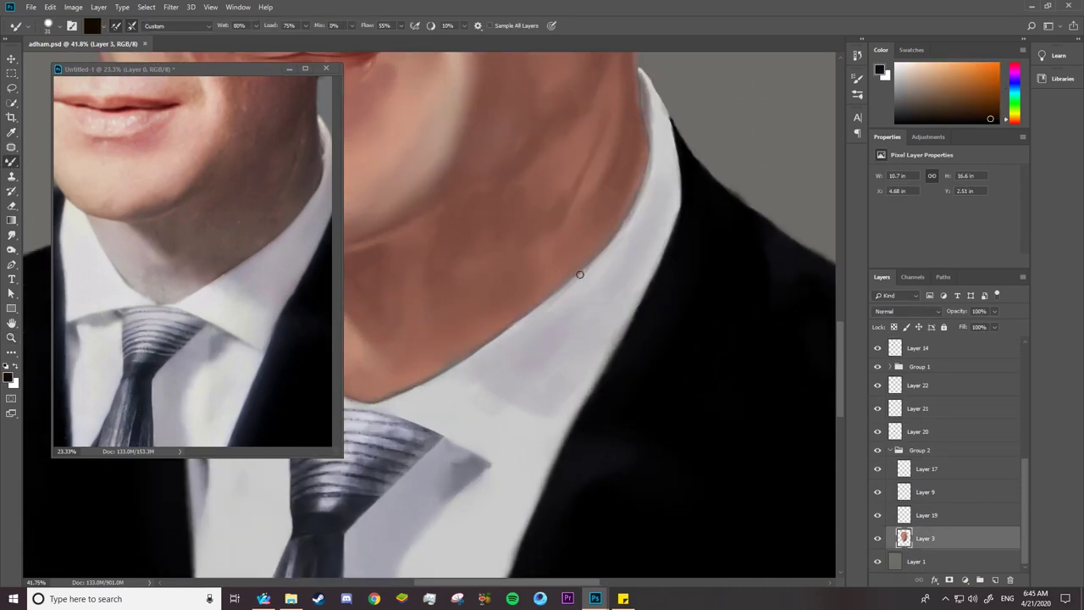
right_click(579, 275)
key(Escape)
drag(616, 234, 400, 398)
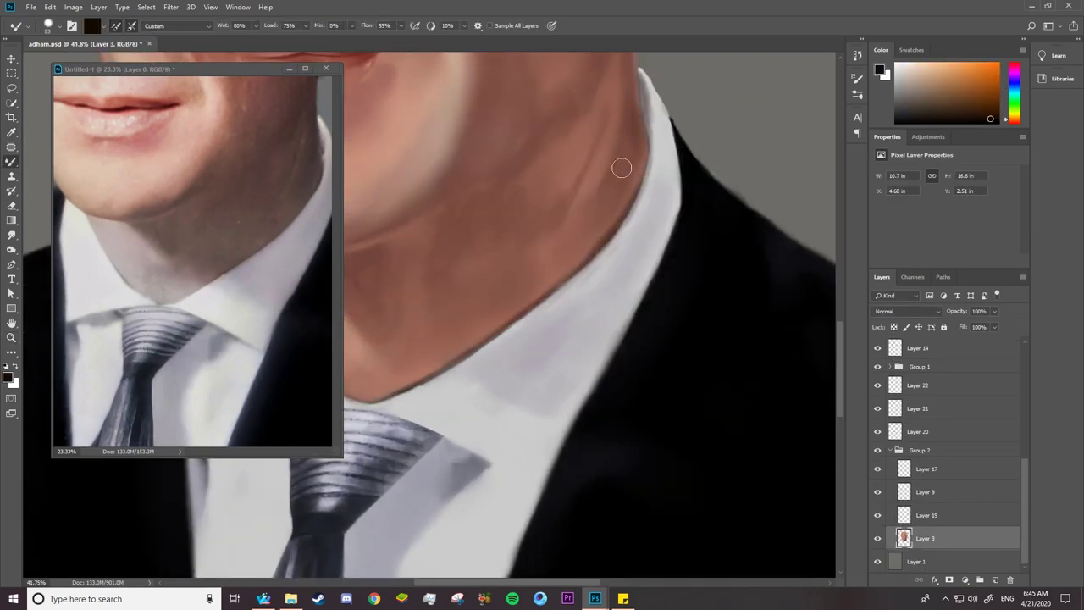
drag(621, 168, 554, 216)
drag(216, 429, 428, 455)
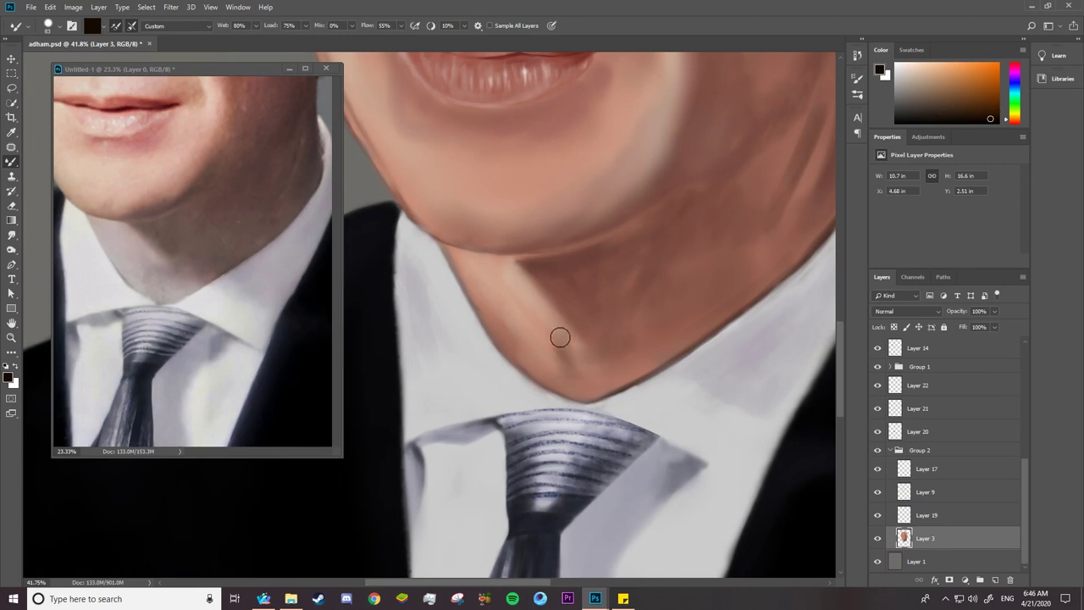
drag(631, 360, 701, 188)
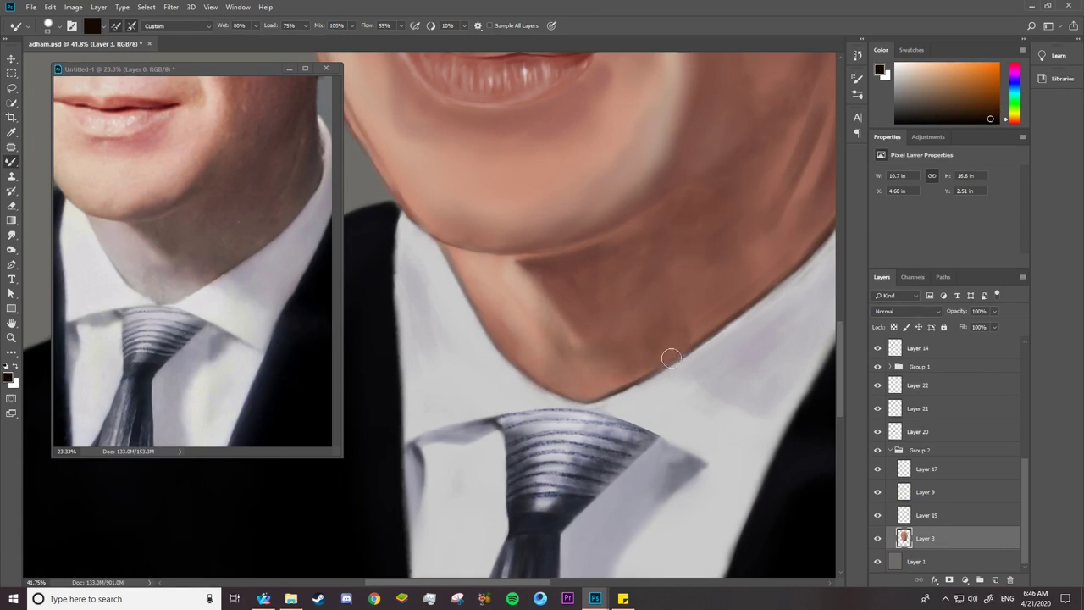
drag(634, 381, 559, 398)
drag(794, 257, 616, 324)
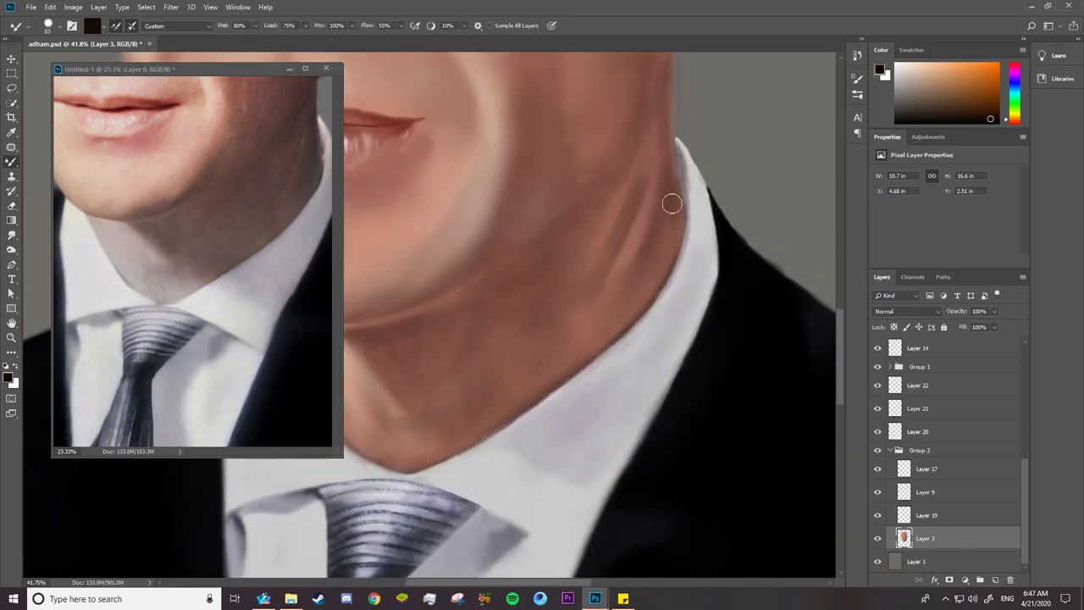
Set Mixer Brush Mix to 32%, brush size about 44 px, and change the paint loading option.
scroll(600, 300, down, 3)
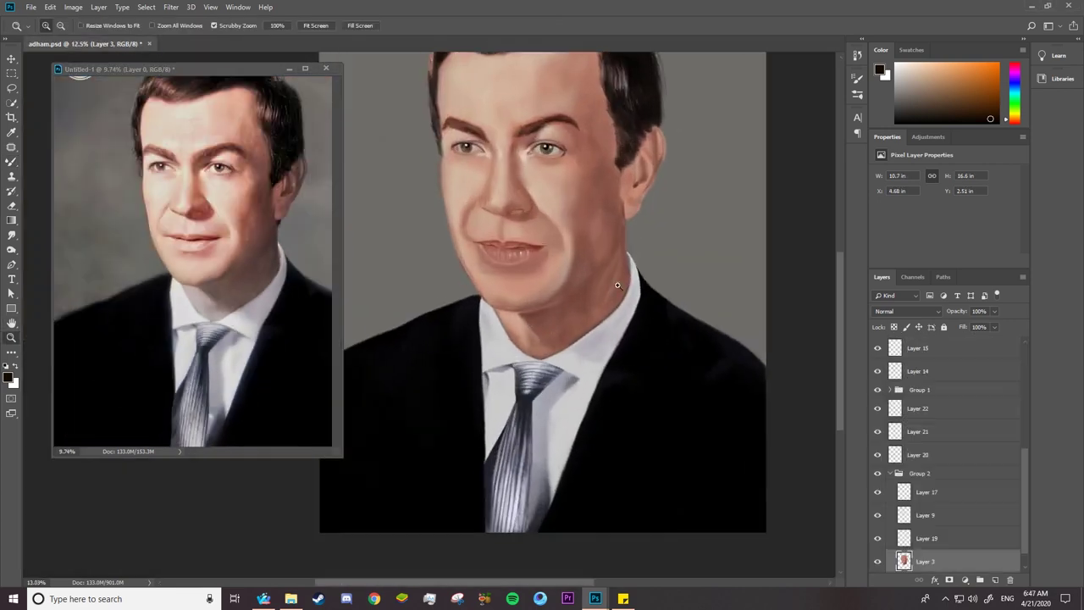
scroll(580, 288, up, 2)
drag(314, 28, 257, 28)
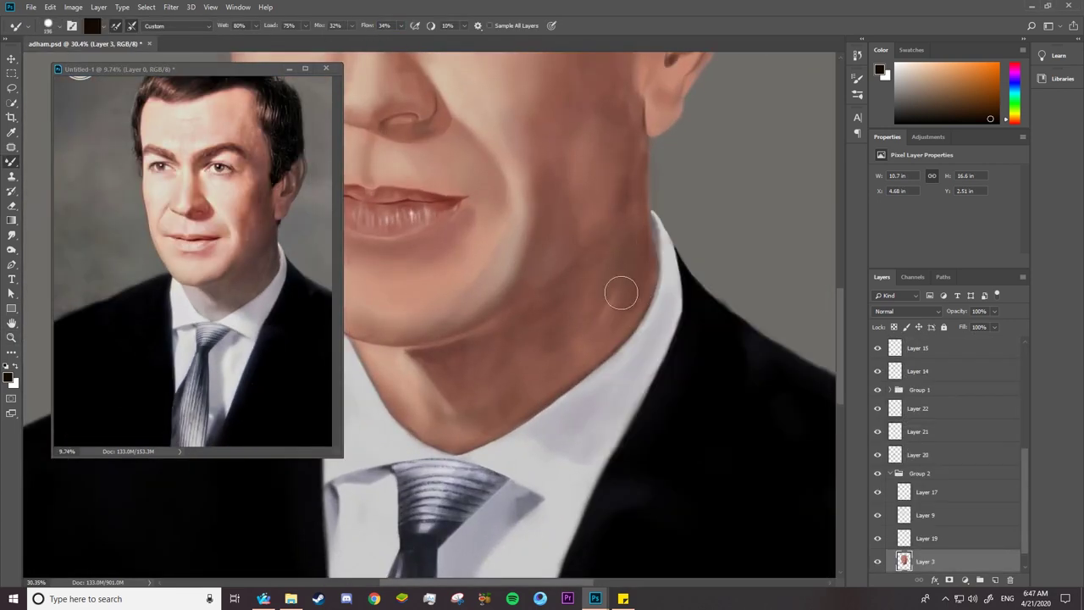
drag(625, 227, 593, 356)
scroll(564, 221, up, 2)
right_click(590, 148)
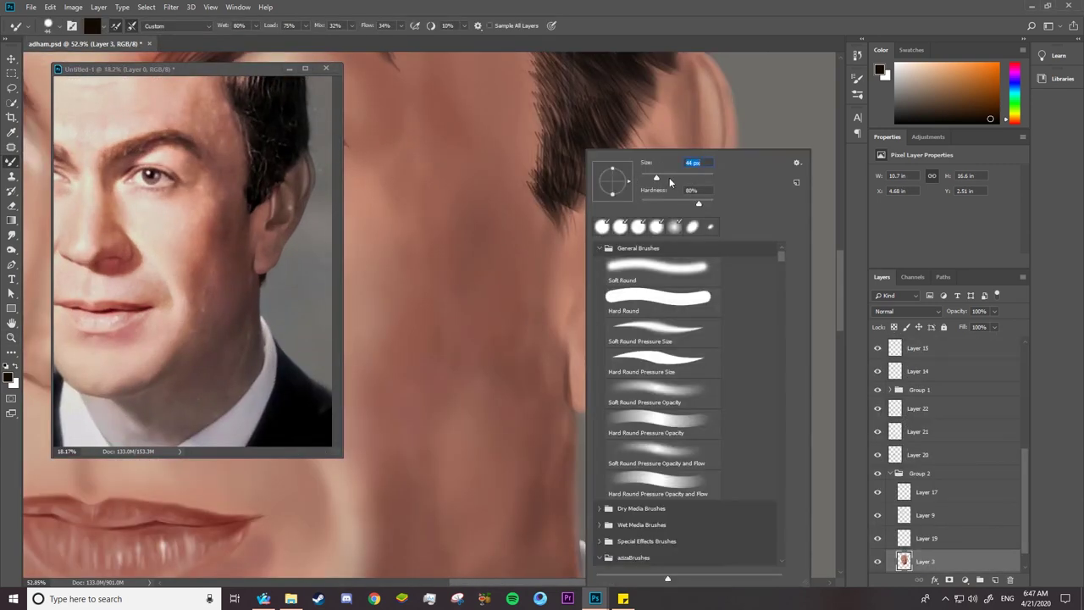
key(Escape)
click(106, 27)
click(119, 65)
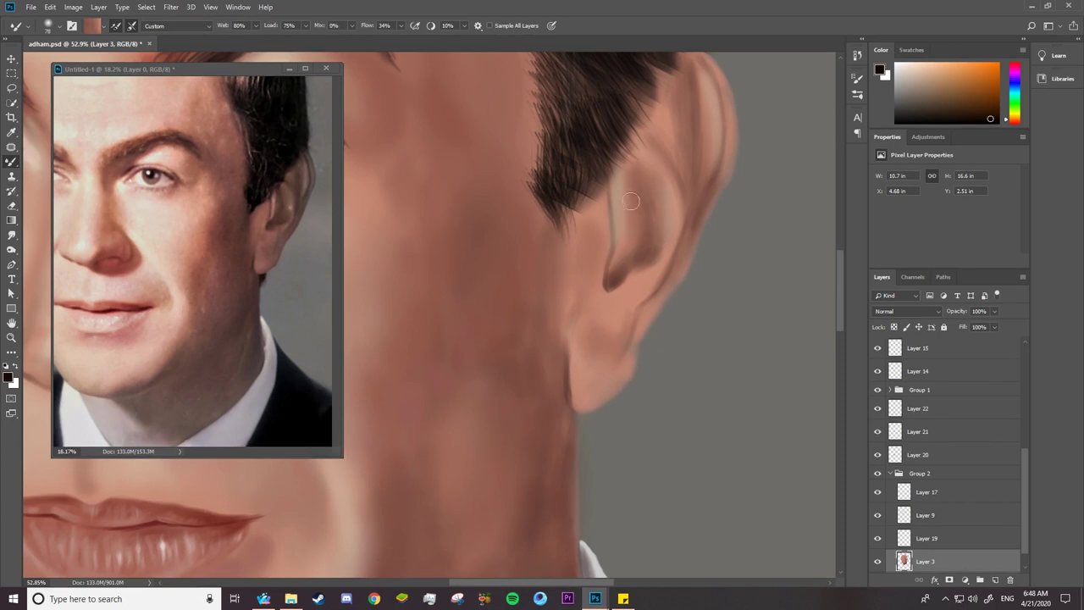
Shade the ear's rim, inner folds, bowl and earlobe with sampled darker reddish brown.
drag(635, 234, 612, 279)
mouse_move(629, 186)
mouse_down()
mouse_move(703, 106)
mouse_move(623, 187)
mouse_up()
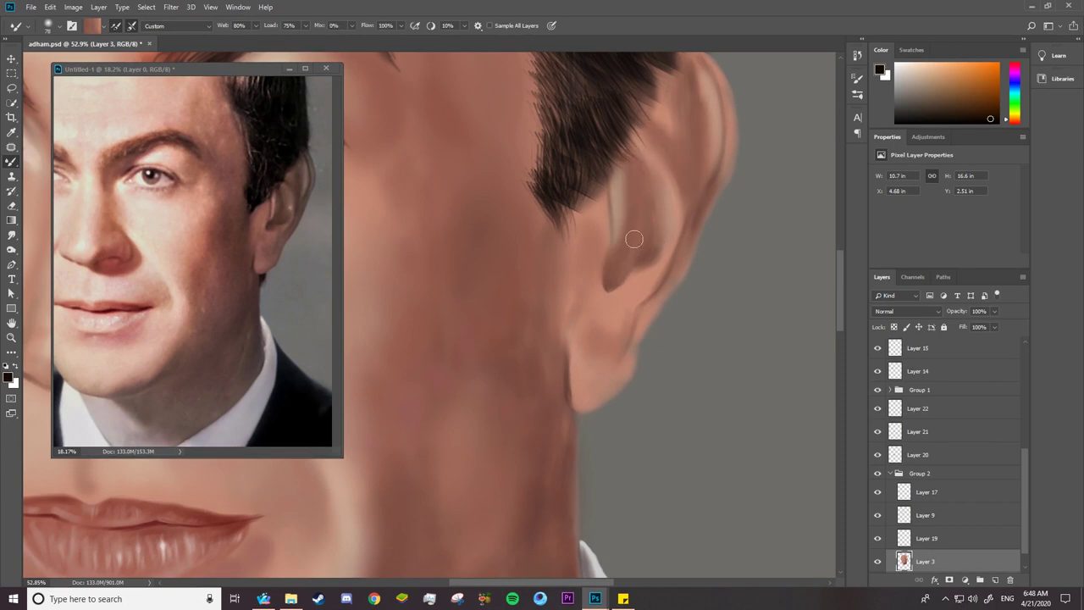
alt+click(575, 254)
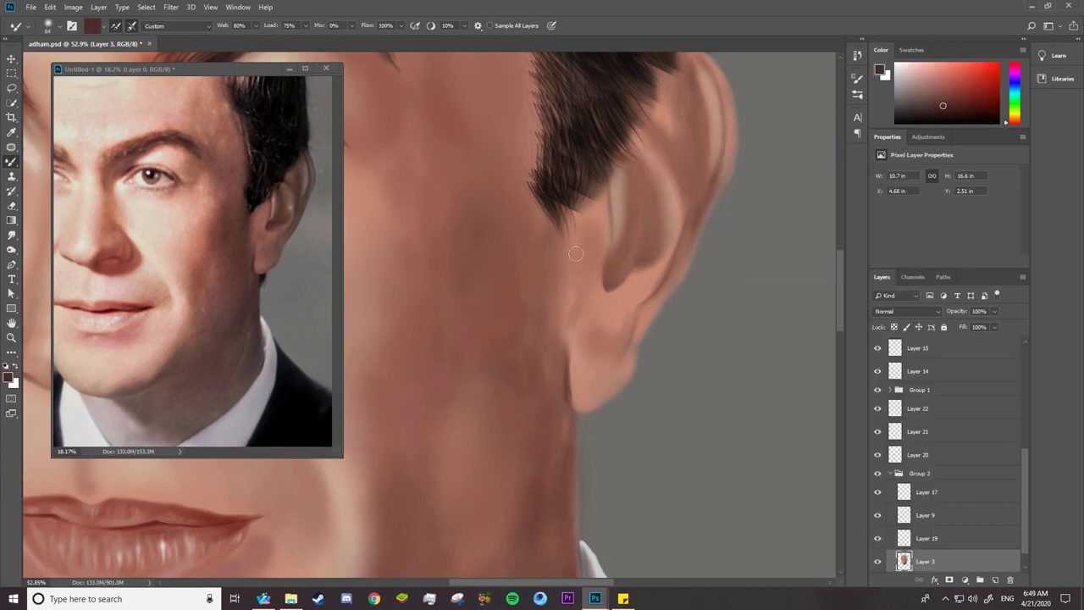
mouse_move(614, 259)
mouse_down()
mouse_move(665, 225)
mouse_move(635, 190)
mouse_up()
drag(699, 93, 679, 246)
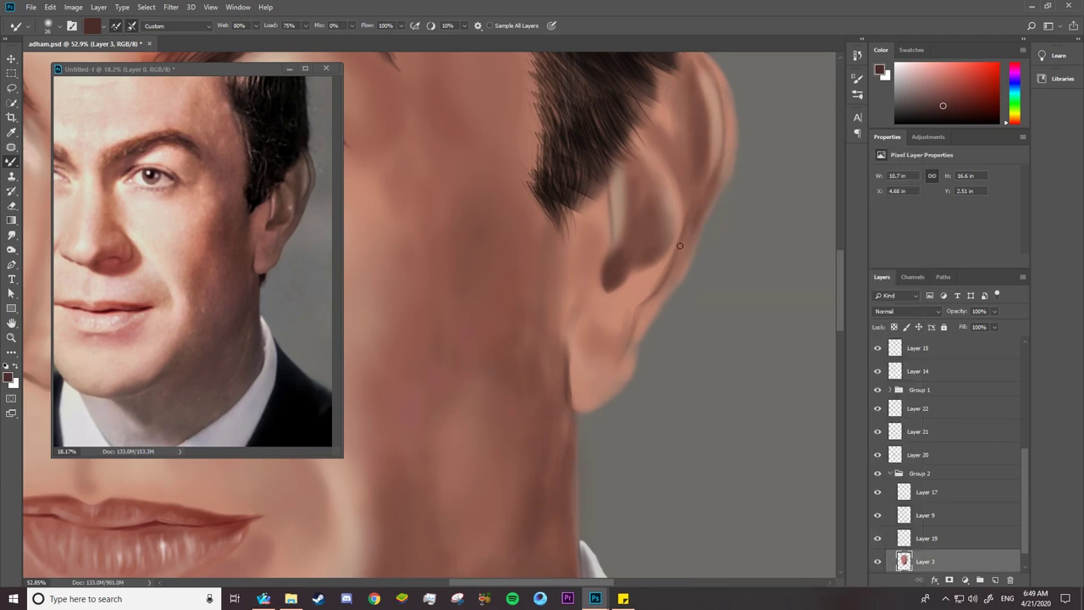
right_click(626, 204)
drag(588, 229, 599, 284)
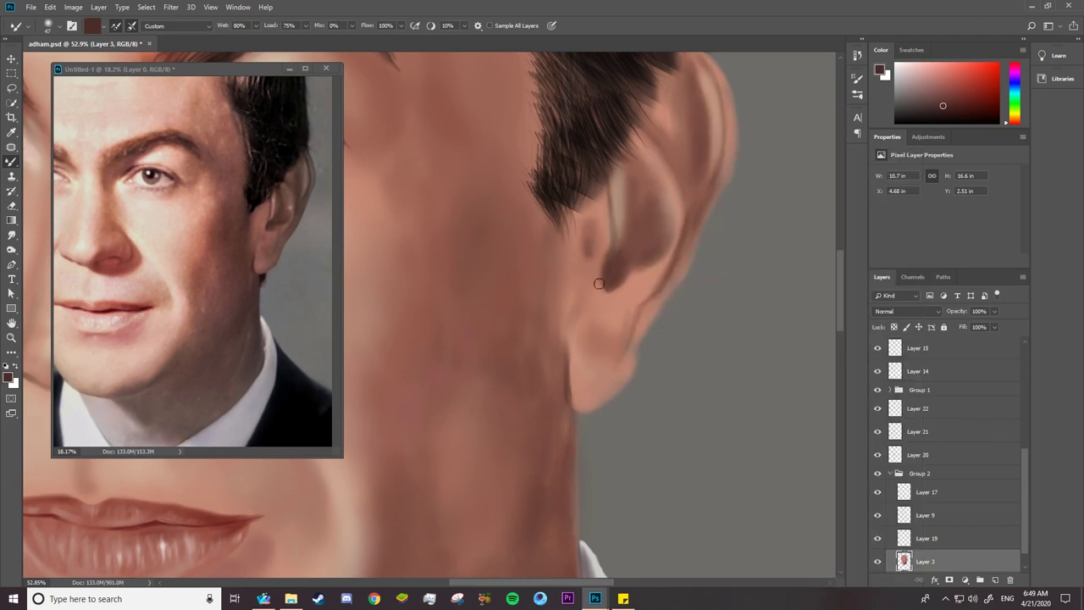
drag(610, 342, 589, 383)
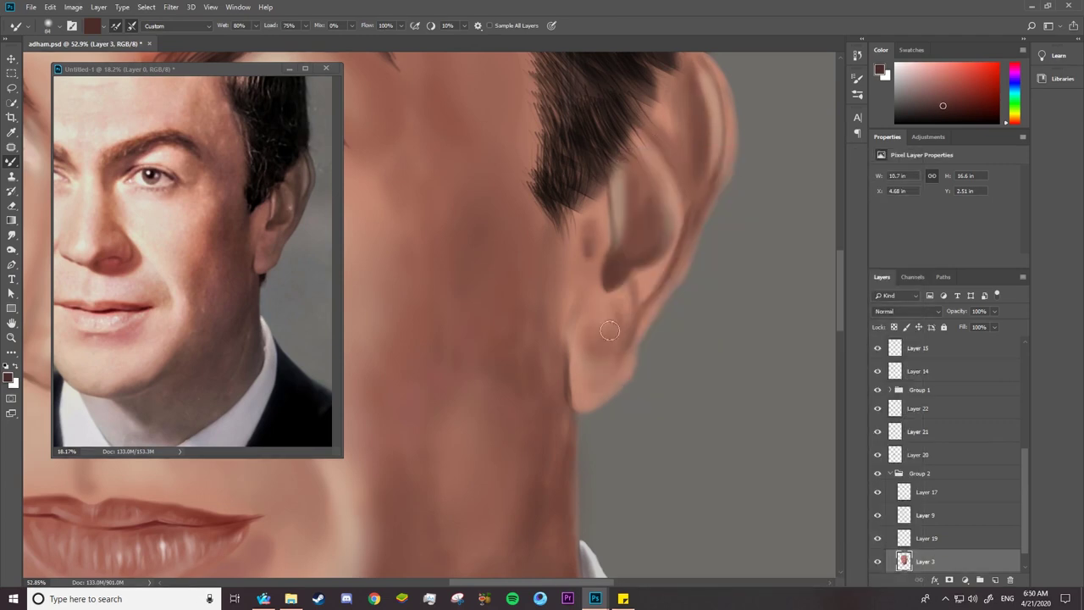
drag(616, 322, 596, 295)
Slightly adjust the paint colour, set brush size 55, and stroke shadow along the jaw and neck edge.
click(881, 71)
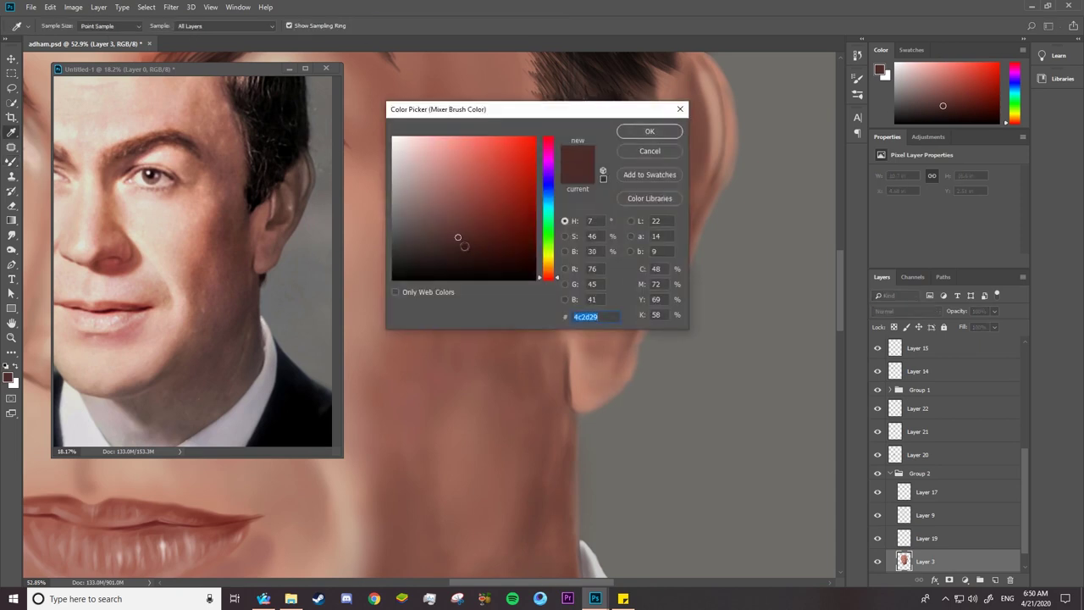
click(570, 367)
key(Return)
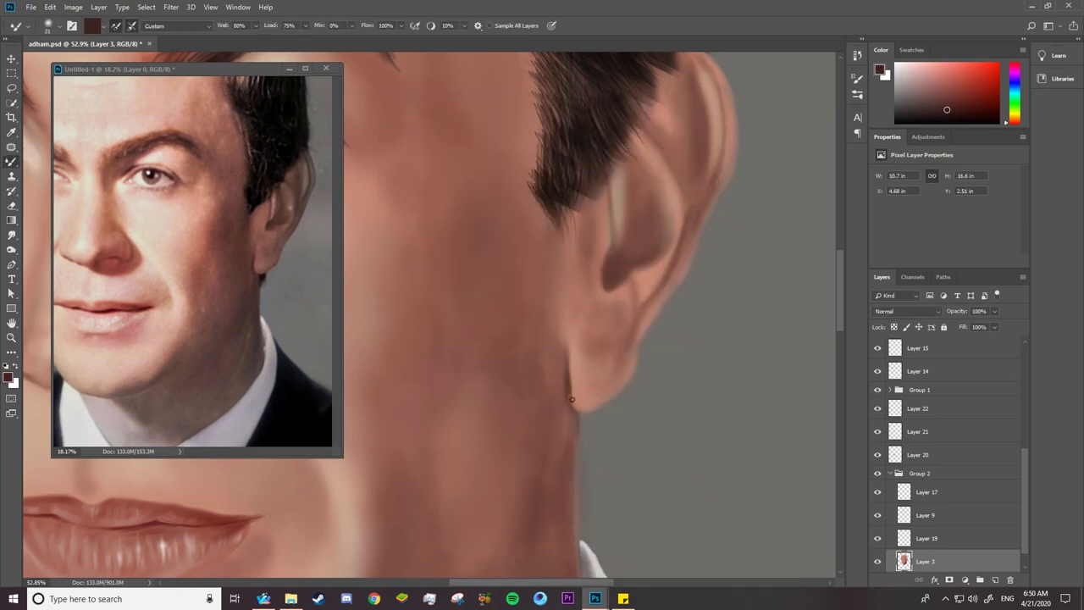
right_click(573, 475)
key(Return)
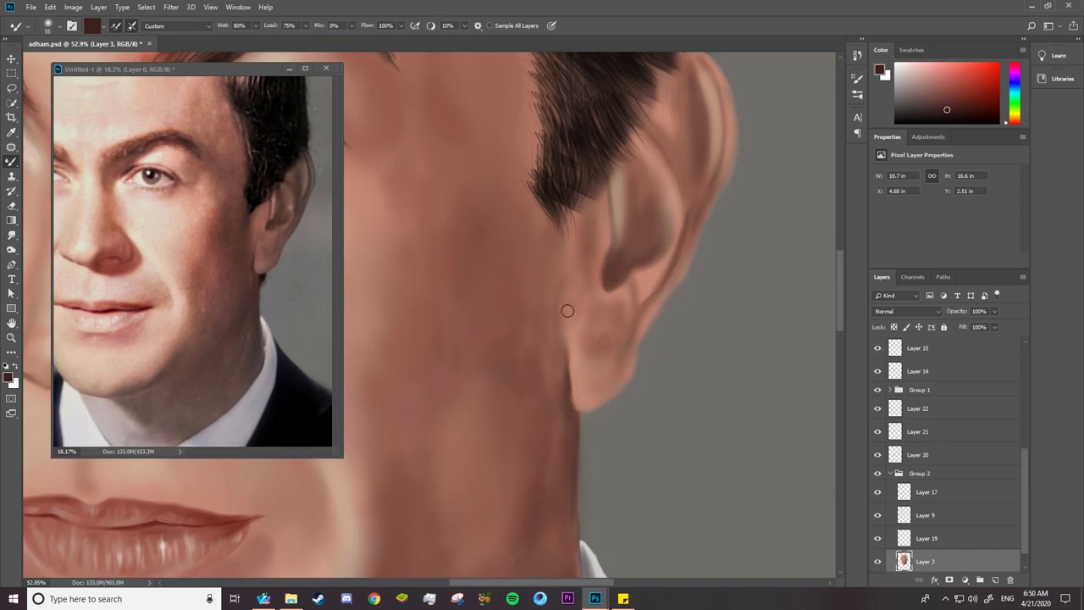
drag(567, 311, 560, 238)
Paint dark reddish-brown strokes down the neck, then shrink the brush for detail work.
alt+click(597, 305)
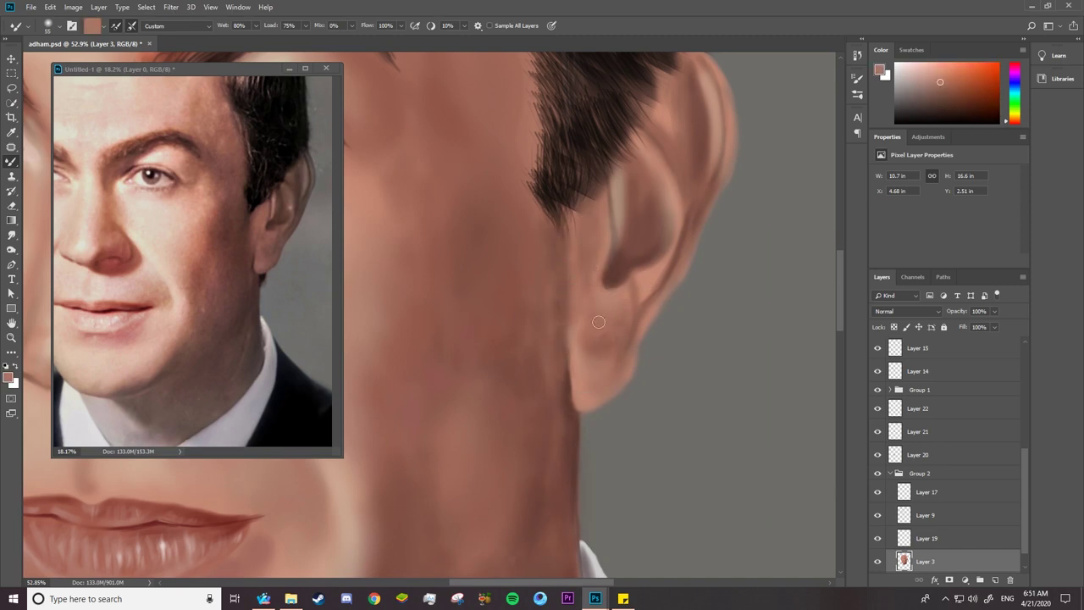
alt+click(555, 292)
mouse_move(481, 305)
mouse_down()
mouse_move(557, 411)
mouse_move(556, 460)
mouse_up()
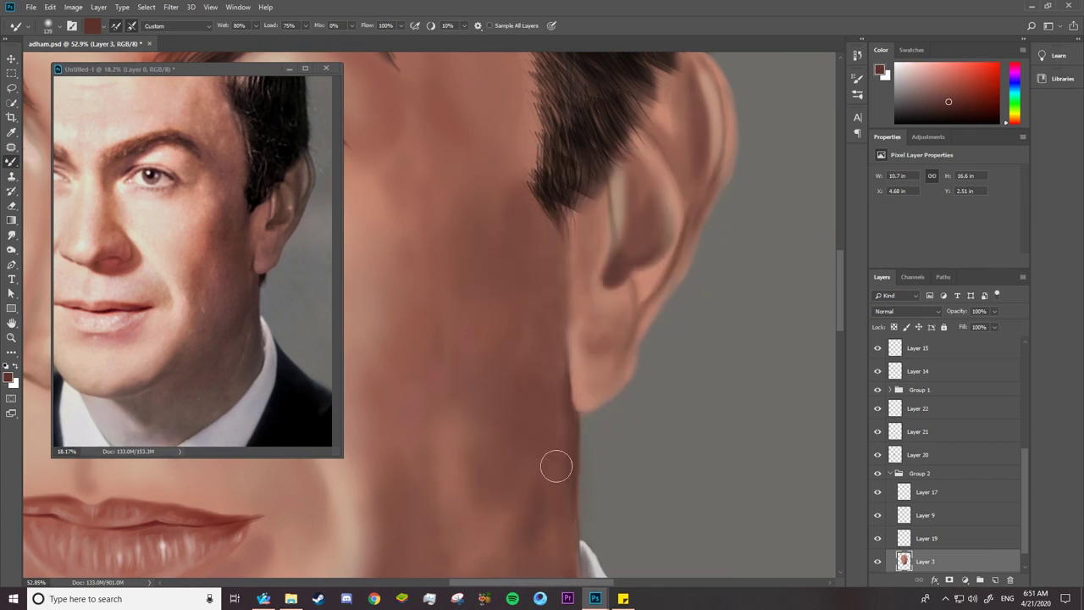
right_click(572, 398)
key(Return)
right_click(625, 384)
key(Return)
Switch to the regular Brush and enlarge it for the lower lip.
scroll(677, 152, down, 3)
scroll(661, 186, left, 1)
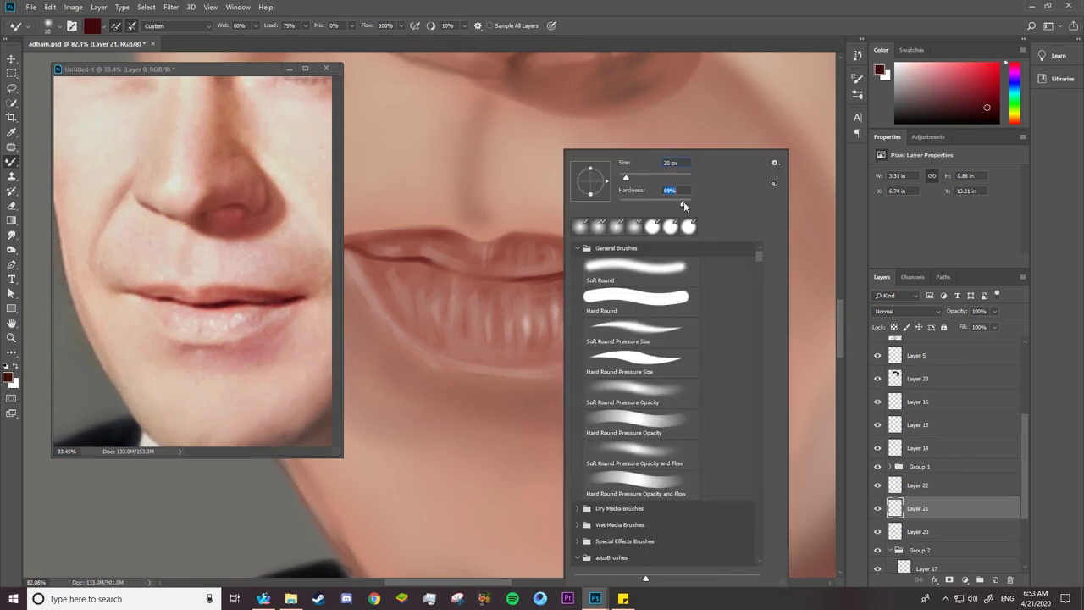
key(Return)
key(shift+b)
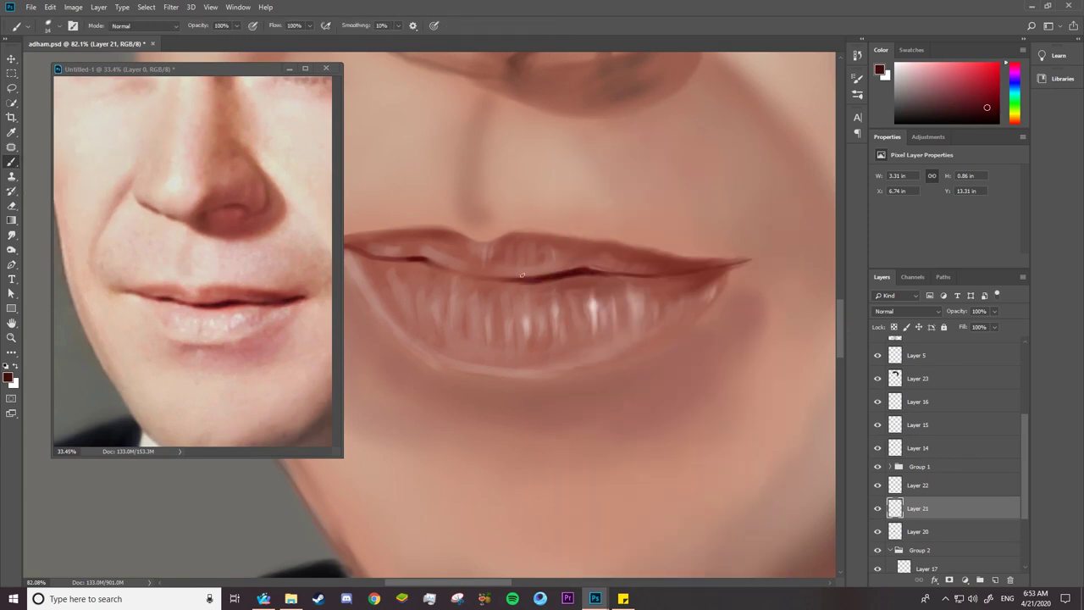
right_click(671, 273)
key(Return)
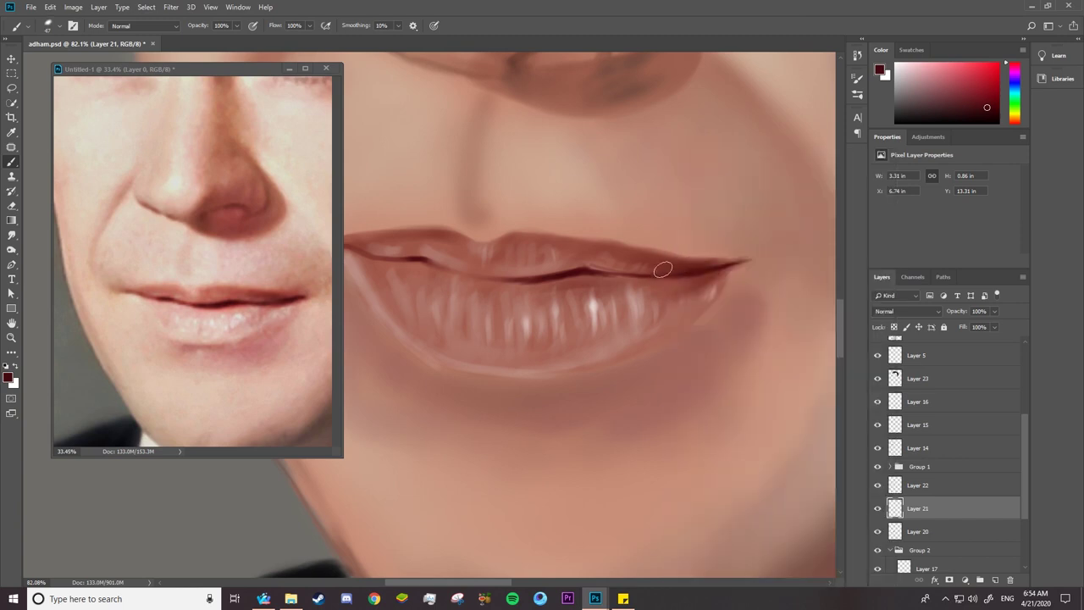
scroll(669, 300, down, 2)
scroll(643, 280, up, 2)
Sample light pink for lip highlights on Layer 22 and blend them with the Smudge tool.
key(alt+bracketright)
alt+click(627, 273)
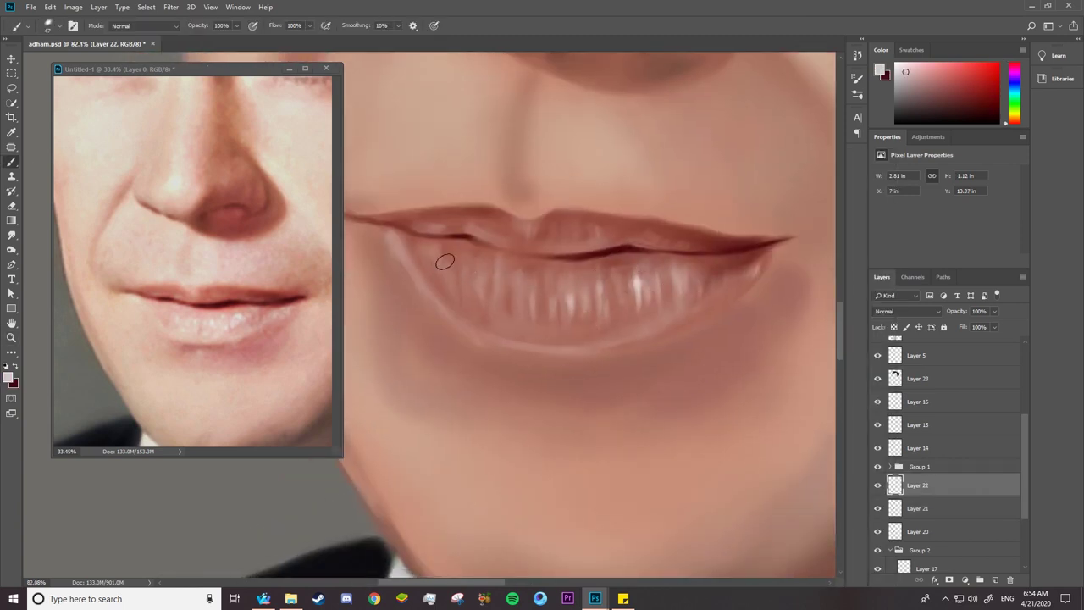
key(r)
right_click(542, 305)
key(Return)
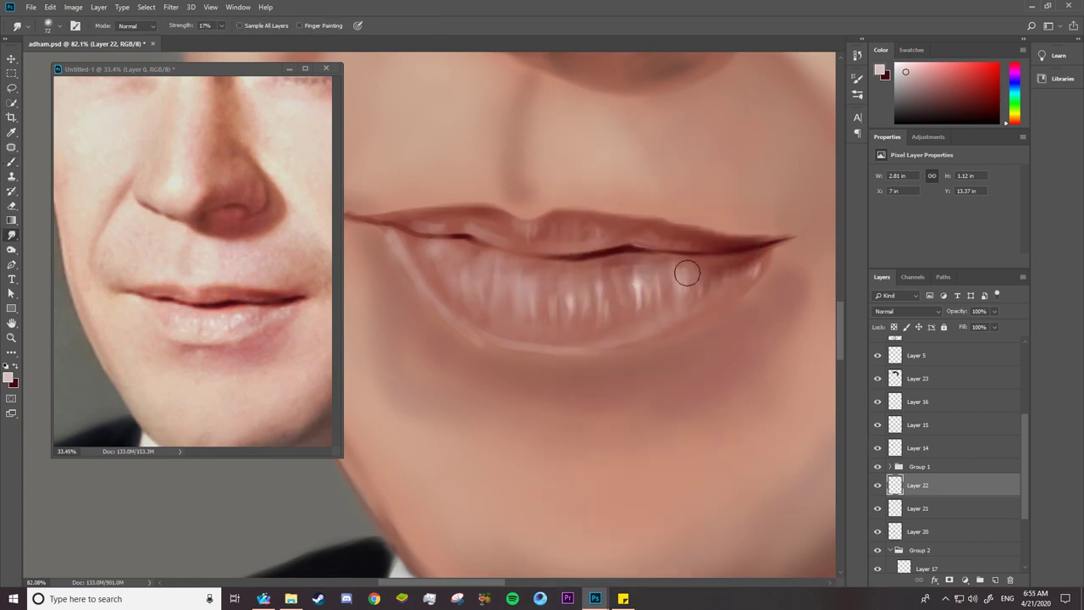
key(b)
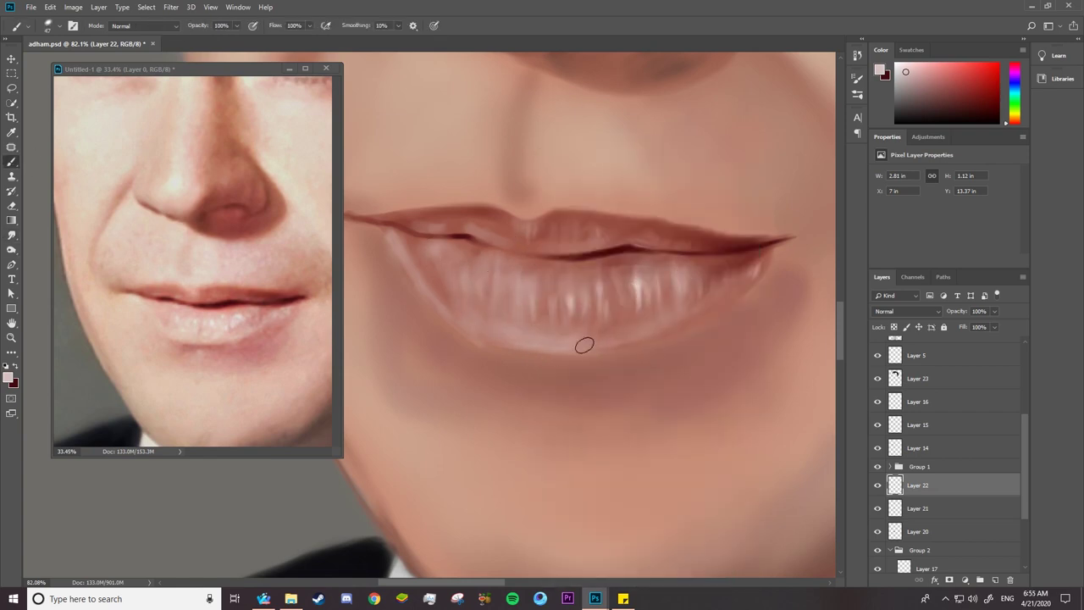
Select the hair's Layer 23 from the canvas with the Move tool.
key(e)
key(v)
scroll(508, 387, down, 3)
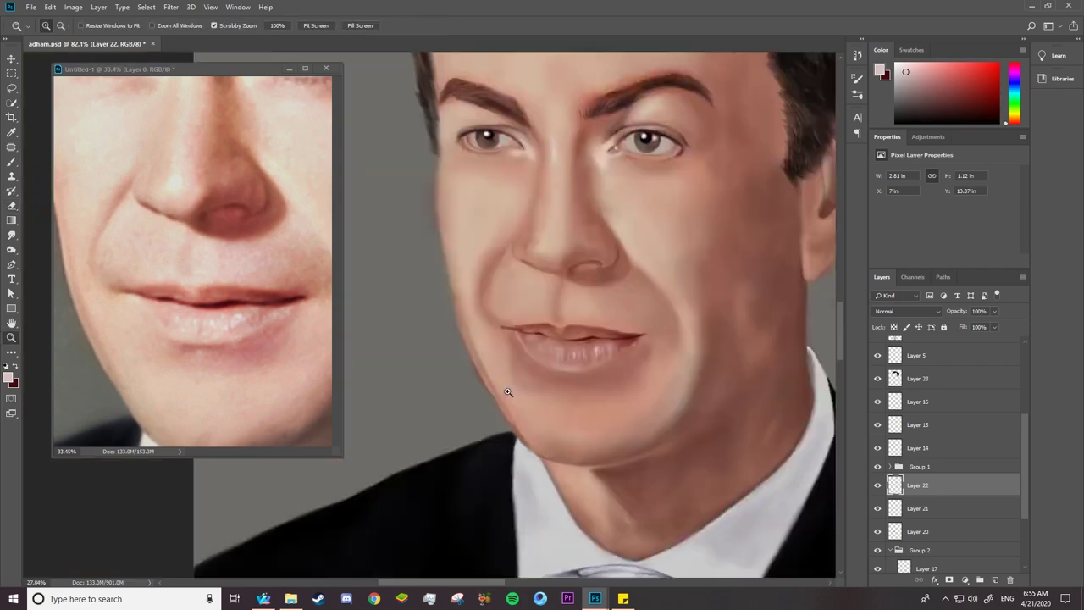
scroll(617, 249, up, 3)
right_click(672, 186)
click(677, 181)
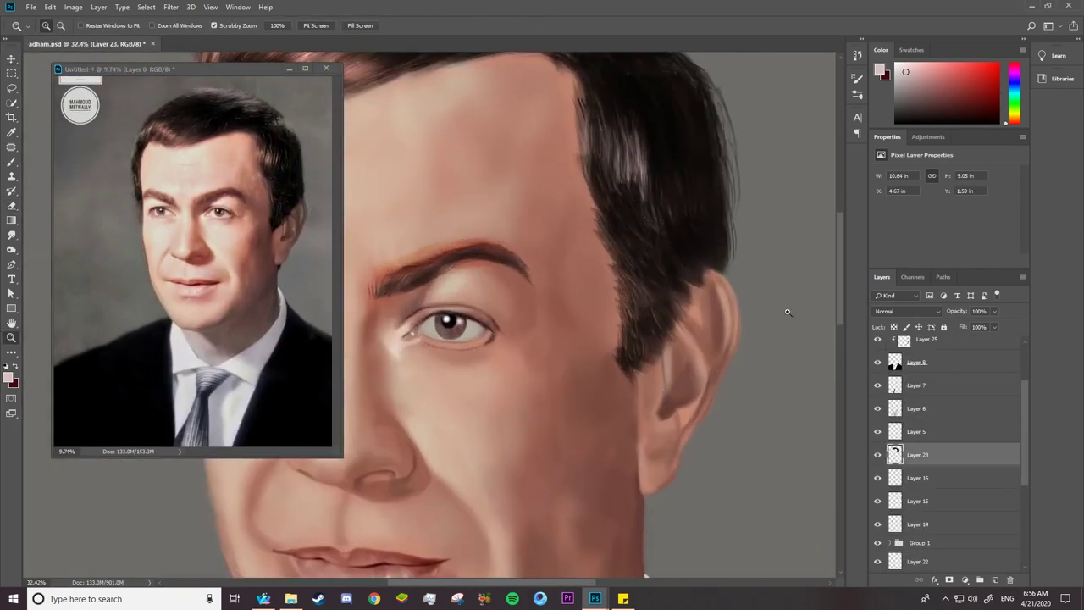
scroll(593, 254, up, 3)
Erase the ragged hair edge at the temple with a resized Eraser.
key(e)
right_click(625, 176)
key(Escape)
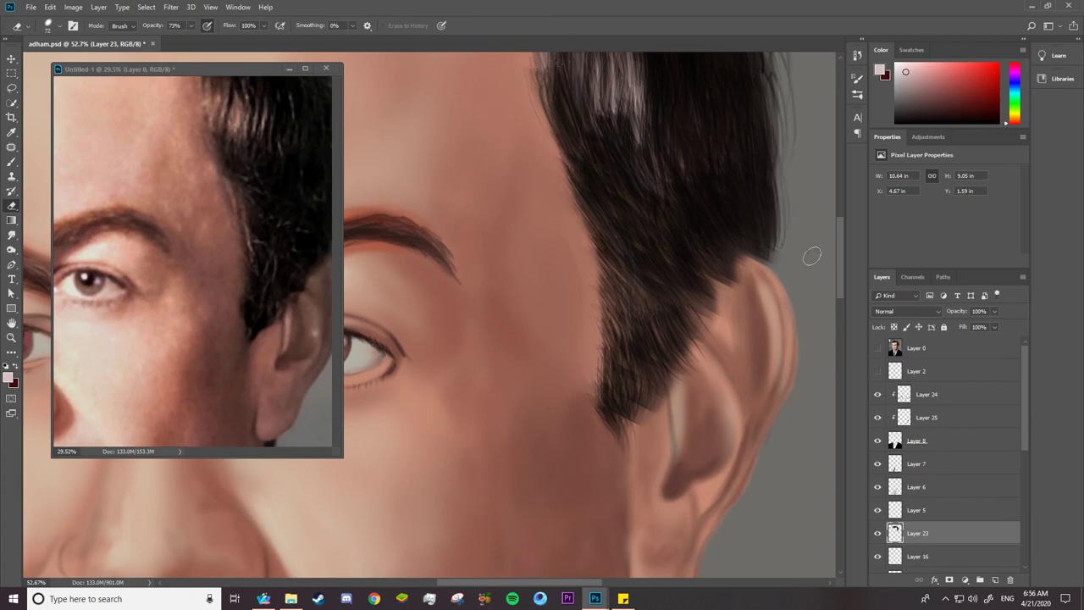
scroll(753, 188, up, 3)
drag(525, 232, 521, 223)
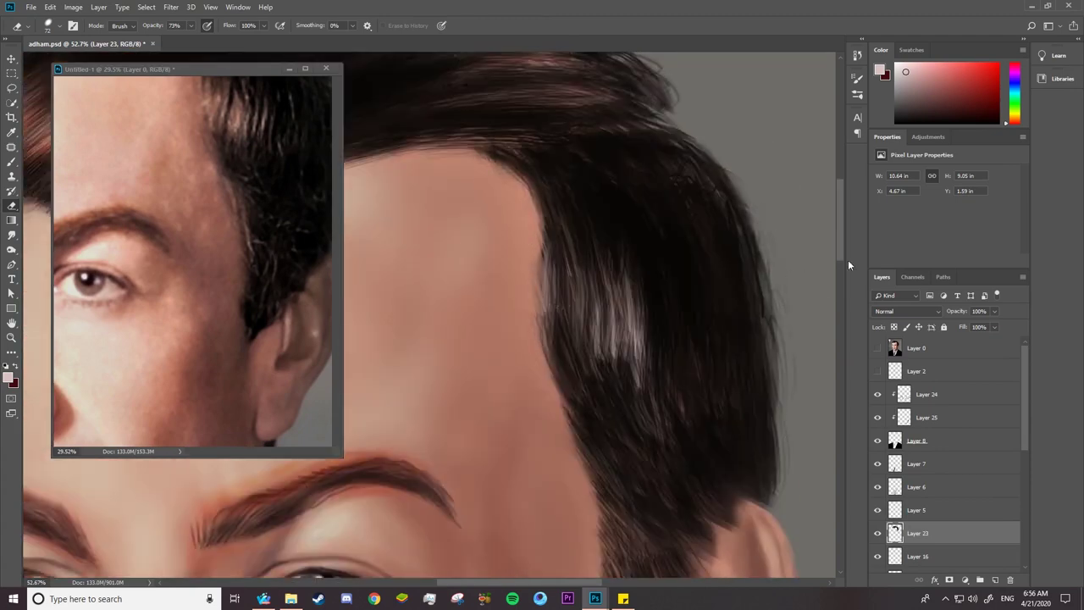
Sample a dark brown from the hair and resize the Brush for repainting strands.
key(b)
scroll(550, 254, down, 3)
scroll(550, 212, up, 3)
right_click(581, 149)
alt+click(548, 151)
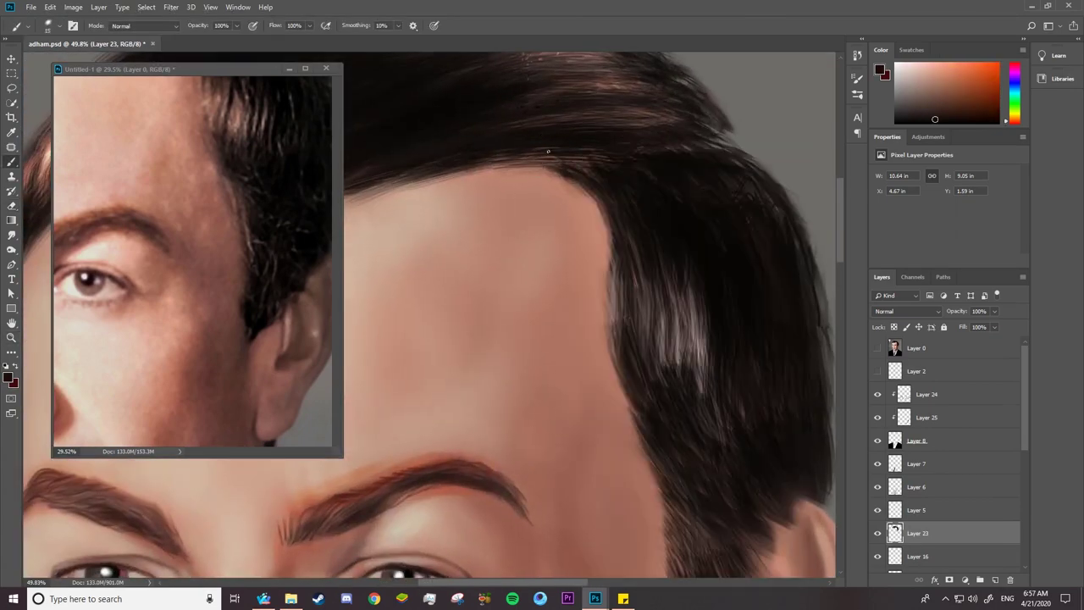
right_click(702, 394)
key(Escape)
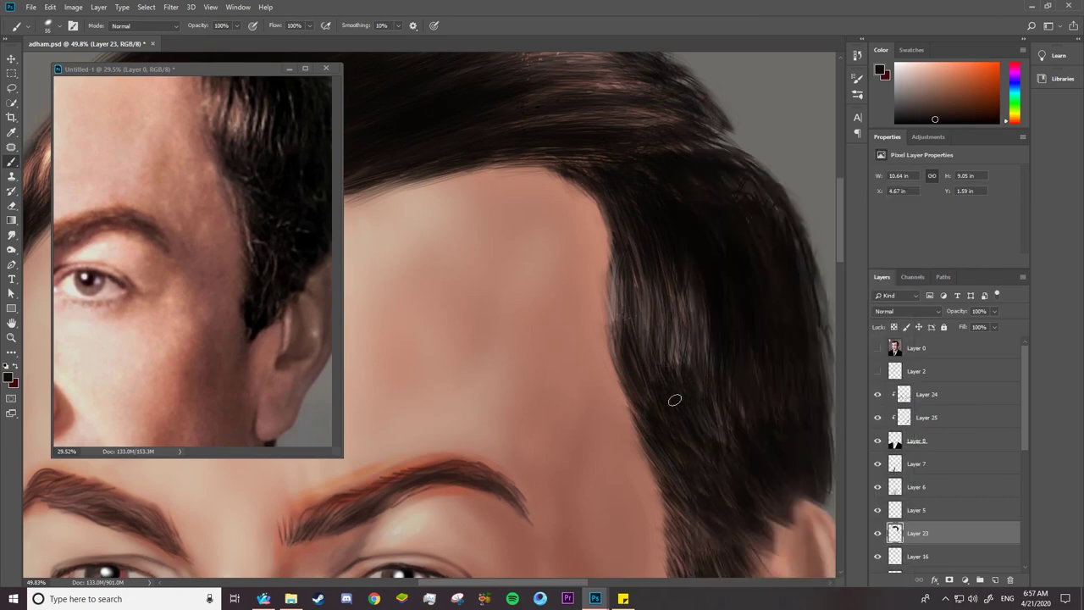
scroll(672, 394, down, 3)
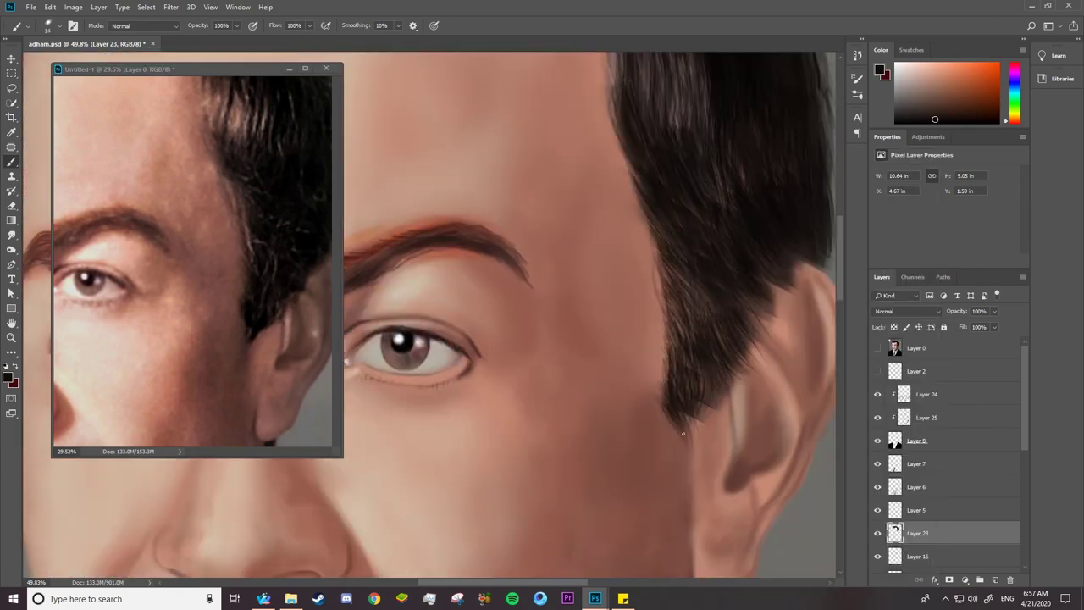
Set white as the paint colour, Brush mode to Color Dodge, and the Dodge brush to size 21.
scroll(641, 375, down, 3)
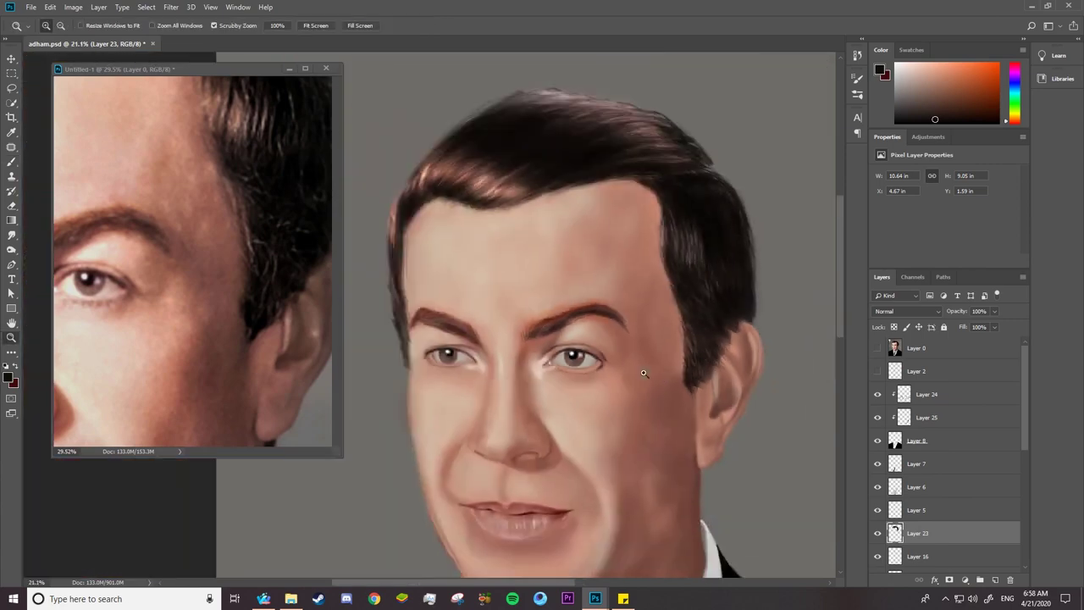
scroll(509, 186, up, 3)
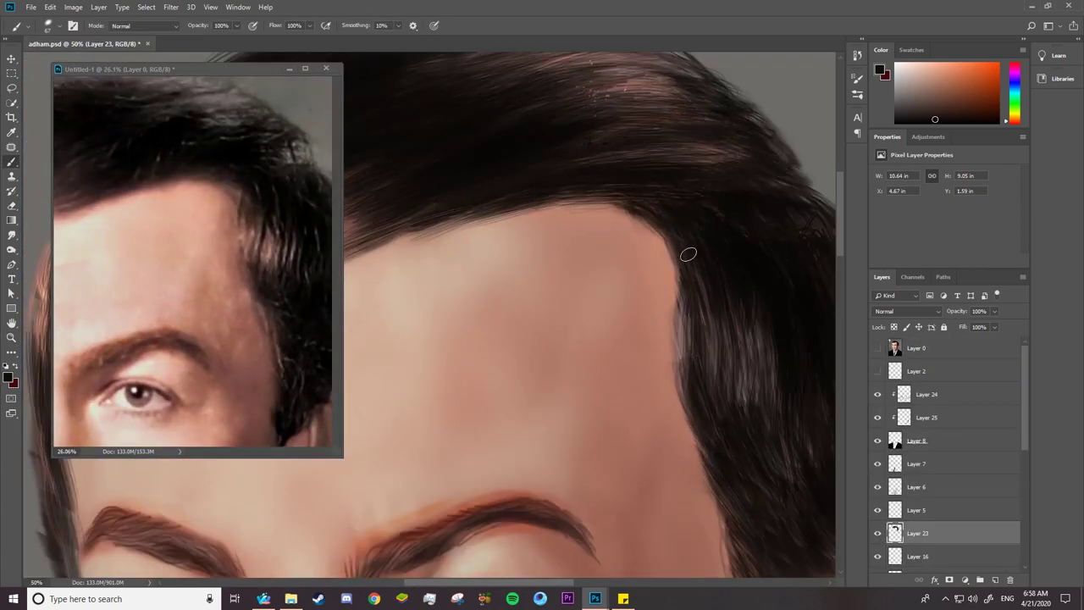
key(d)
key(x)
click(127, 25)
right_click(780, 174)
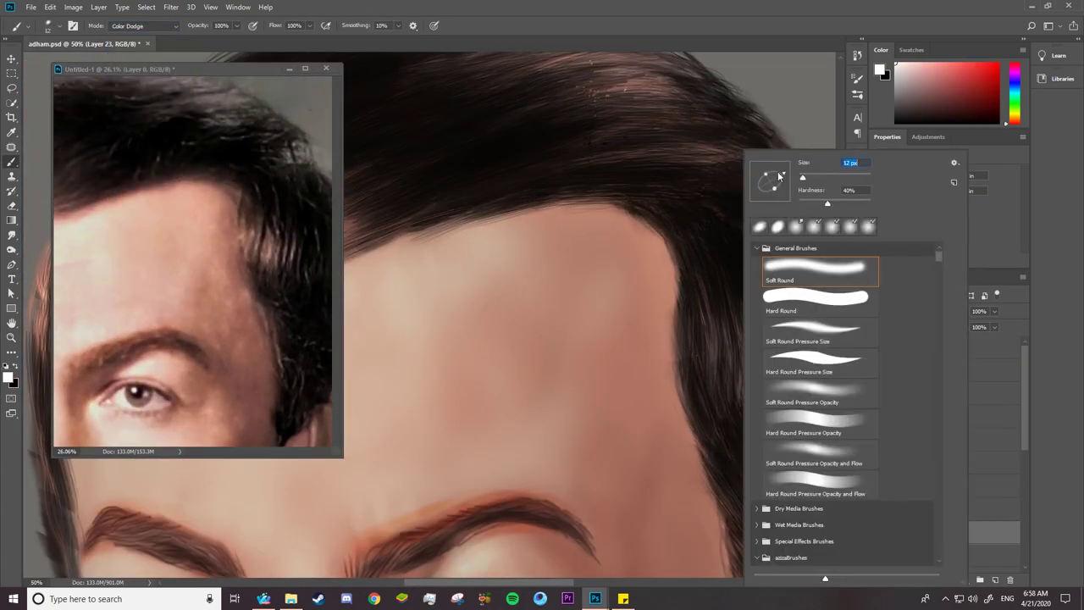
key(o)
right_click(794, 182)
drag(793, 182, 797, 182)
key(Return)
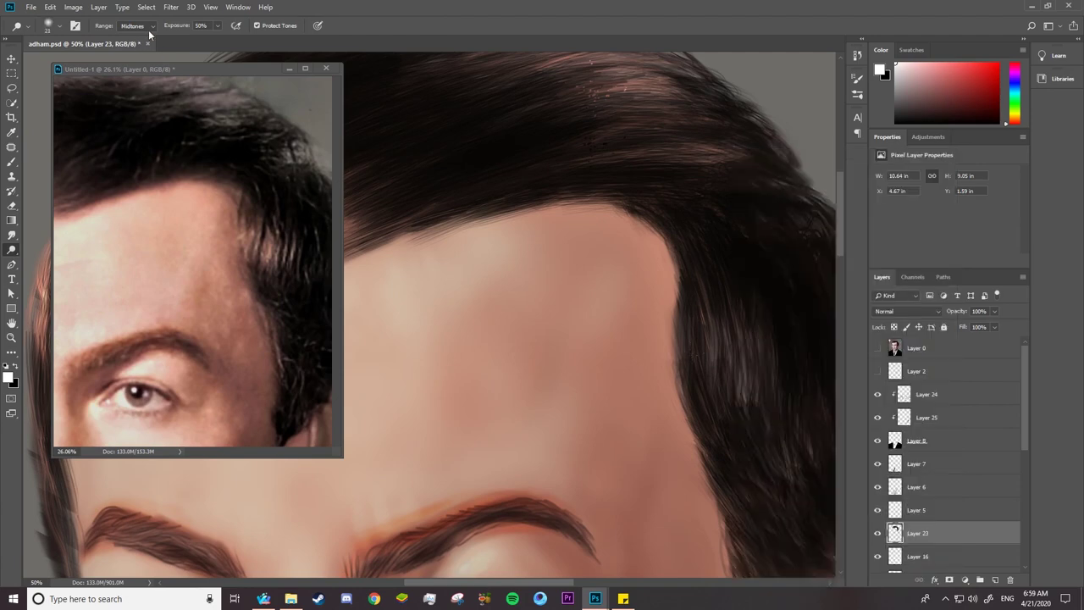
Paint bright Color Dodge highlight strands through the dark hair on the right side.
drag(686, 288, 684, 355)
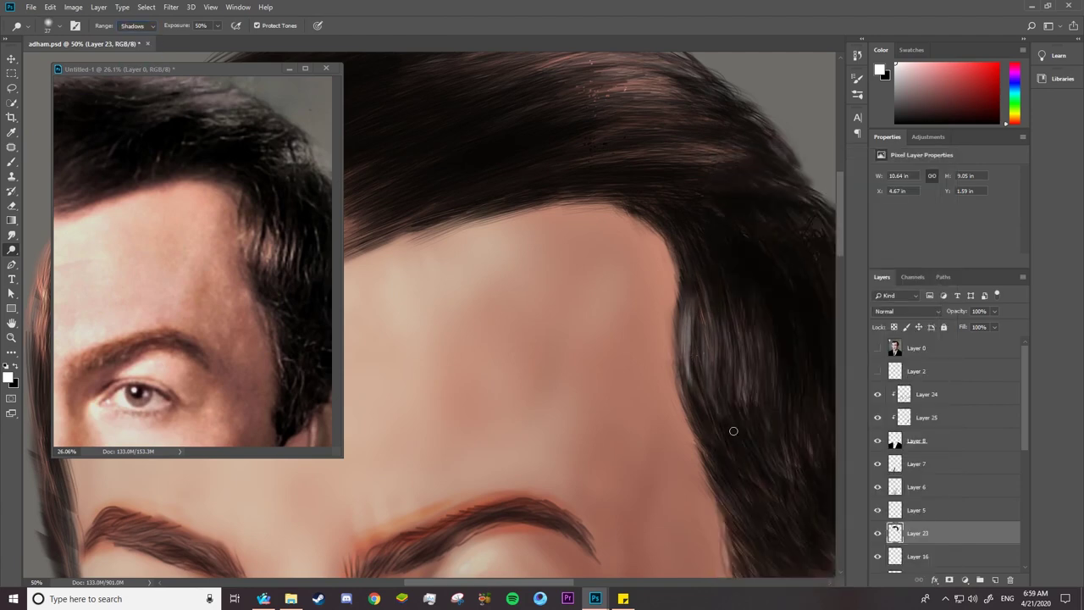
key(b)
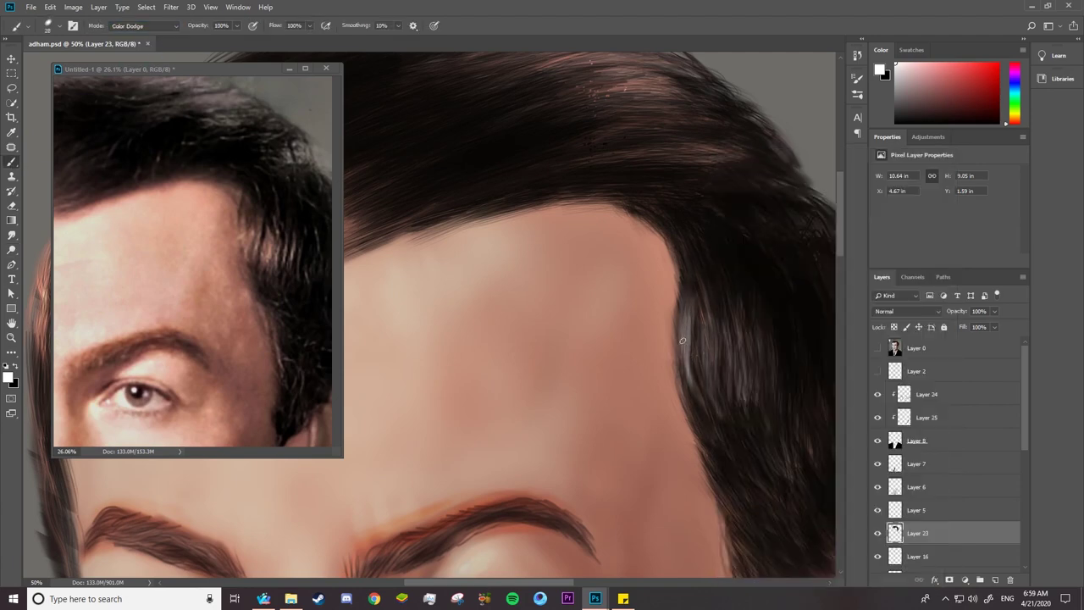
drag(699, 292, 719, 410)
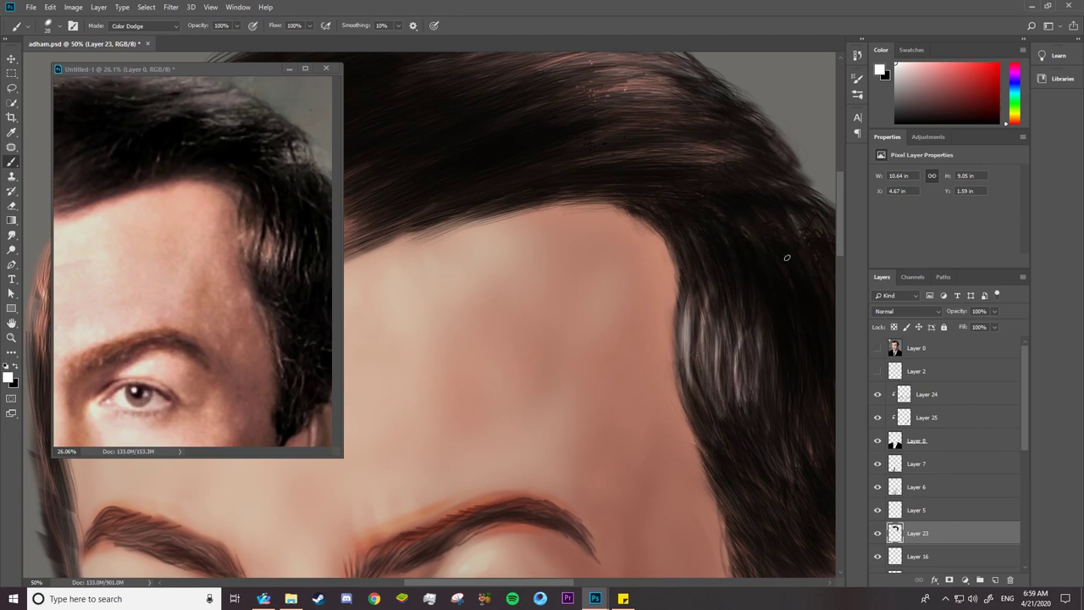
drag(787, 258, 680, 262)
drag(682, 339, 673, 458)
drag(645, 337, 627, 449)
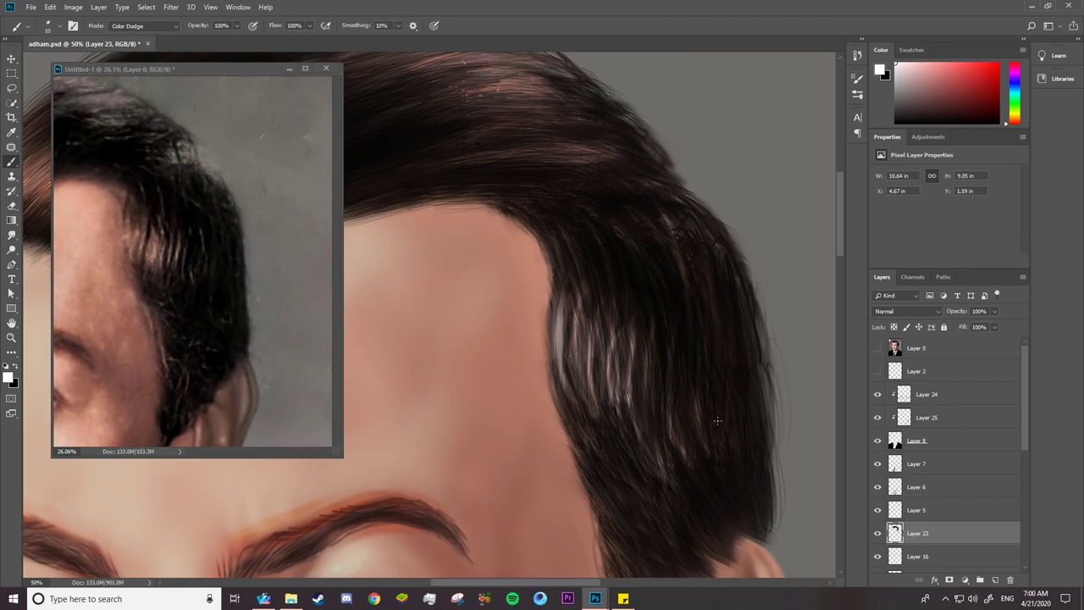
Zoom out to view the whole portrait.
scroll(607, 355, down, 3)
scroll(678, 297, up, 6)
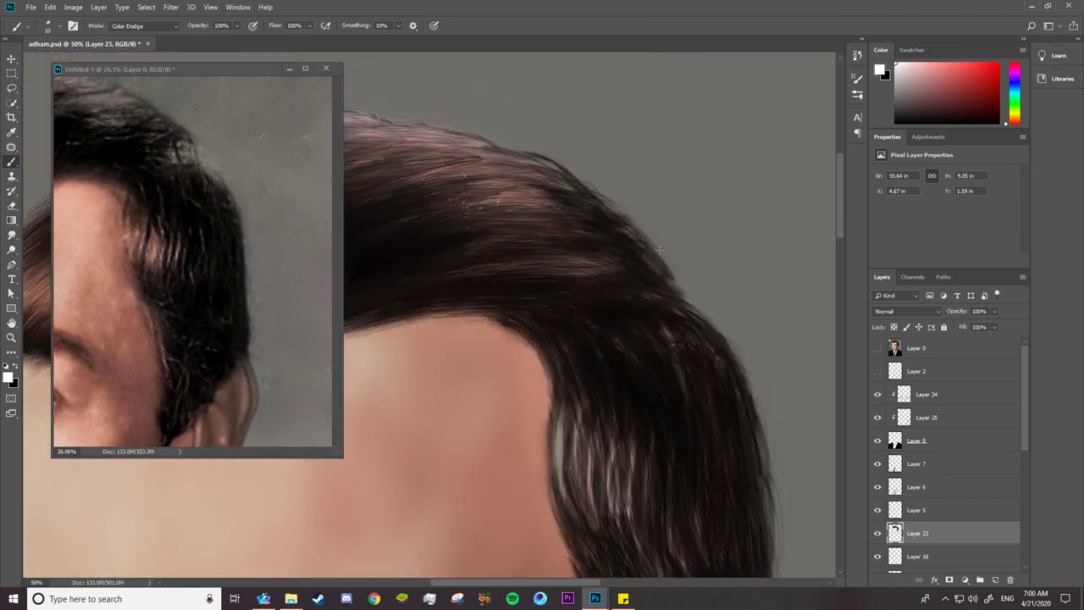
key(z)
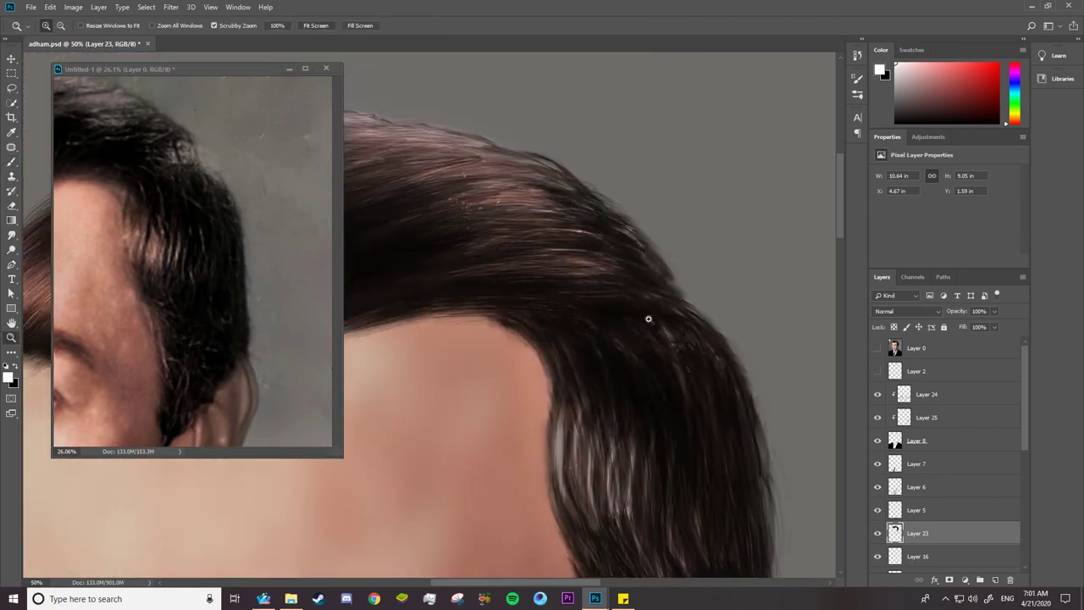
drag(648, 315, 459, 272)
scroll(987, 567, down, 5)
Add a new layer and load a large textured brush with dark grey 5e5d59.
click(995, 580)
key(b)
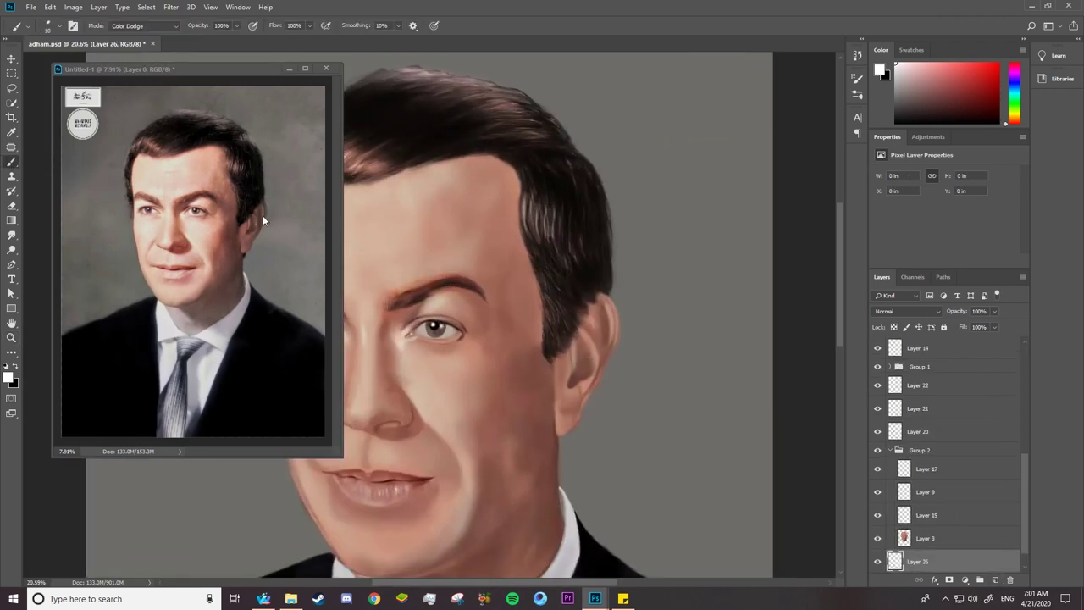
right_click(673, 280)
scroll(868, 338, down, 5)
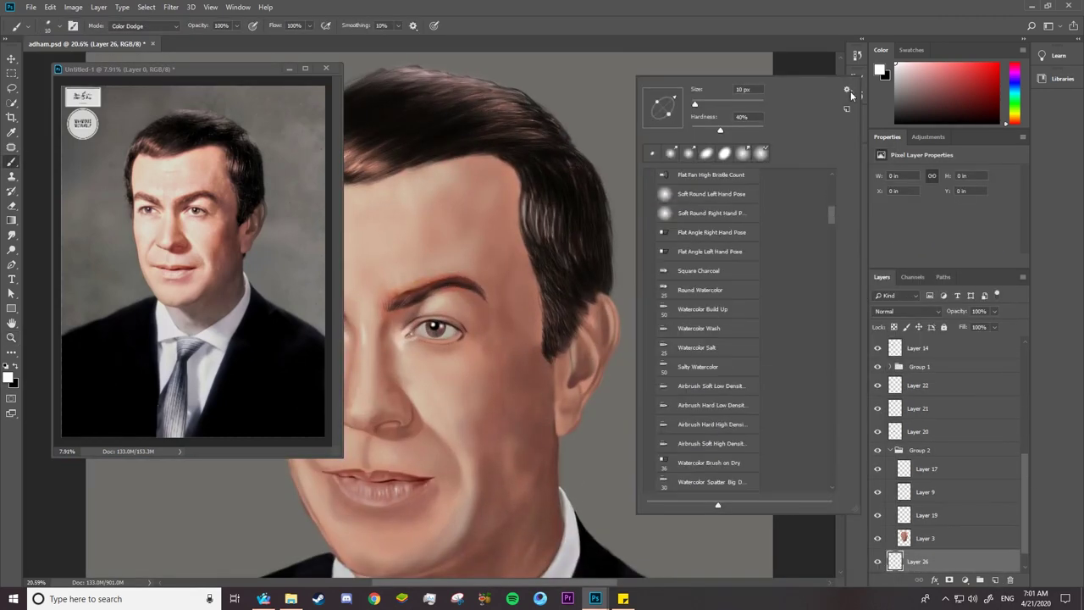
click(847, 89)
click(881, 166)
click(780, 268)
click(880, 71)
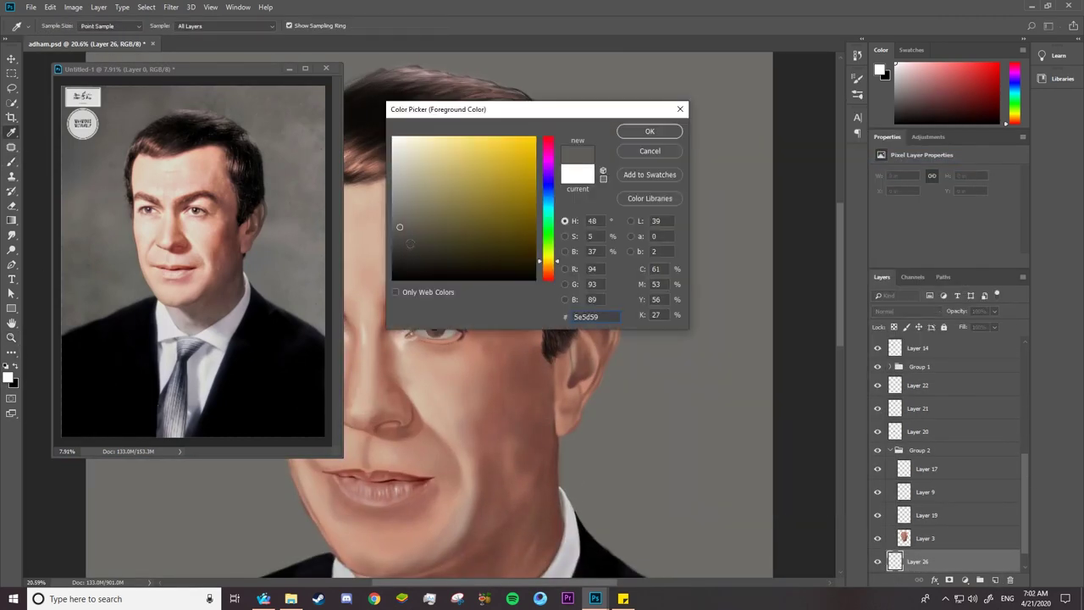
click(641, 133)
Paint mottled grey over the background with the 130 px textured brush.
right_click(677, 152)
key(Escape)
right_click(690, 152)
click(775, 341)
key(Return)
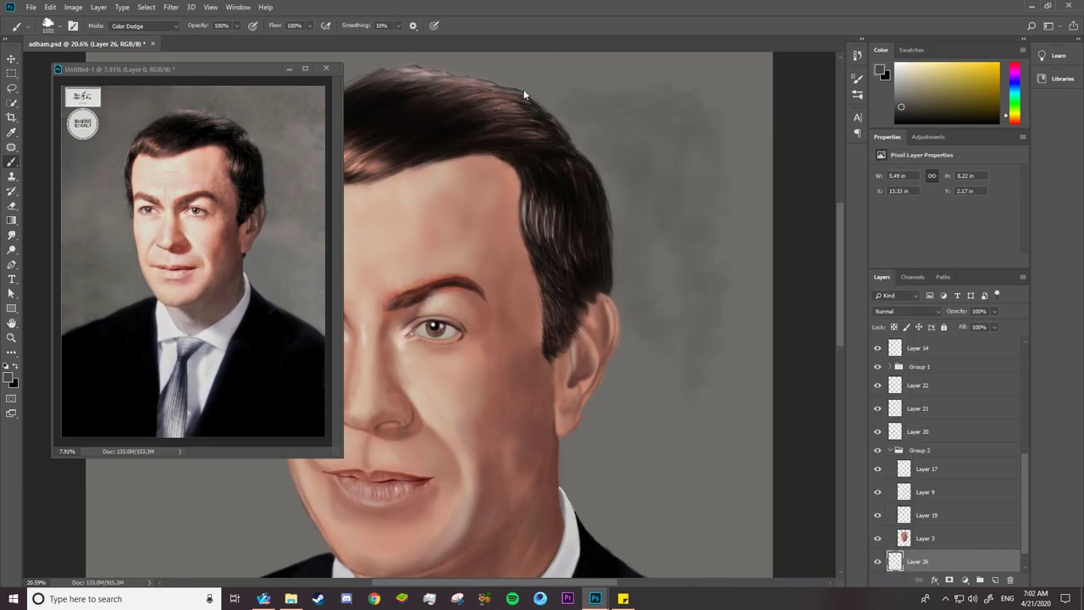
drag(661, 127, 677, 254)
mouse_move(593, 339)
mouse_down()
mouse_move(647, 141)
mouse_move(415, 588)
mouse_up()
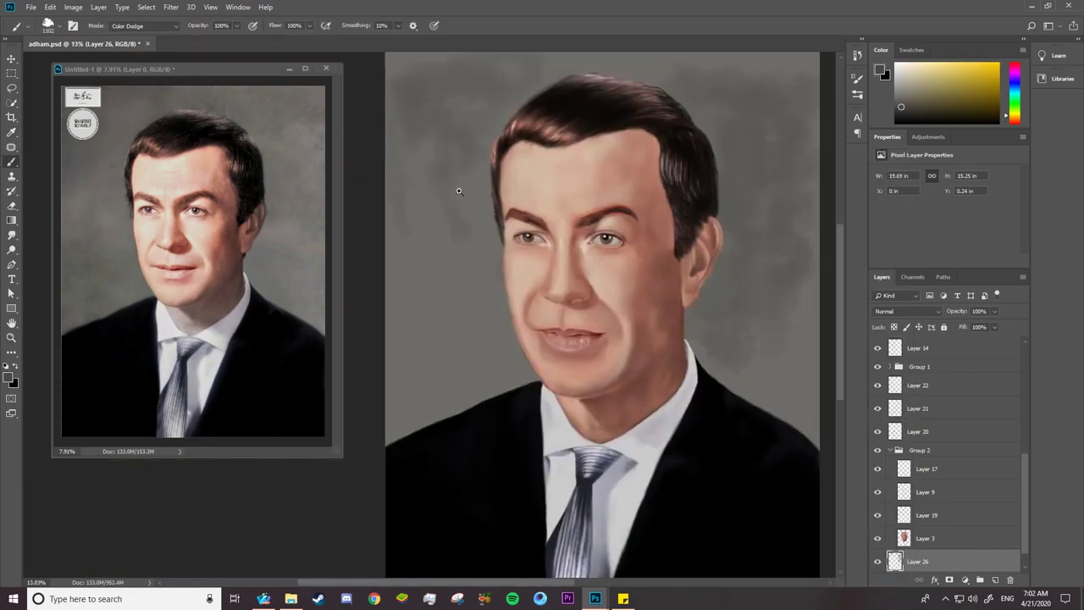
Switch to an enlarged Burn tool on Layer 1 and hide Layer 26.
right_click(11, 249)
click(47, 260)
right_click(457, 154)
click(576, 177)
key(Return)
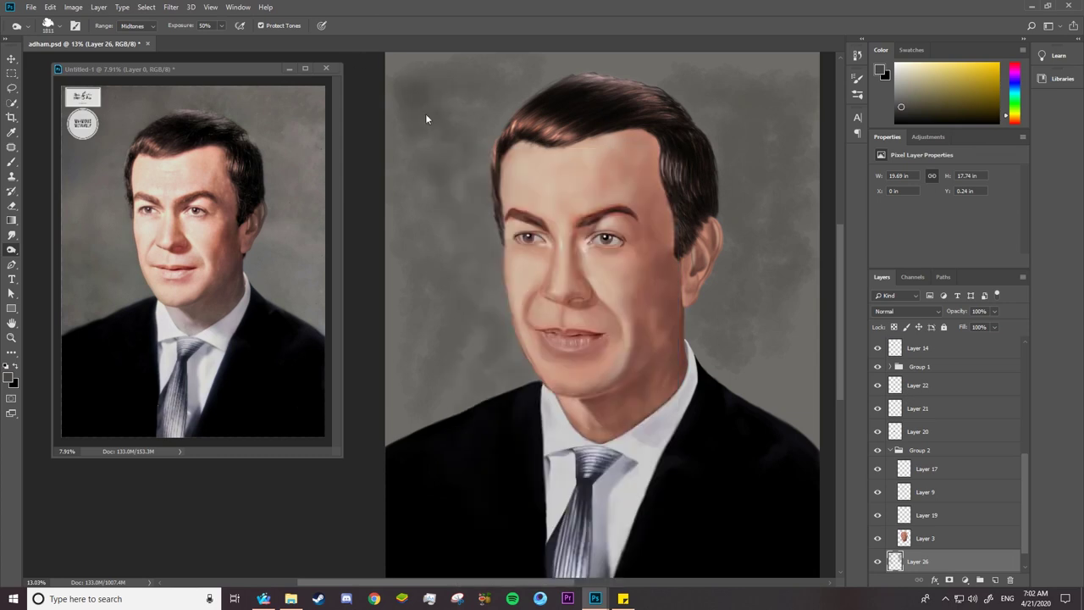
scroll(1024, 529, down, 1)
click(877, 538)
click(915, 561)
Burn darker patches into the upper-left background and above and right of the head.
mouse_move(338, 156)
mouse_down()
mouse_move(584, 295)
mouse_move(456, 52)
mouse_move(316, 99)
mouse_up()
right_click(446, 149)
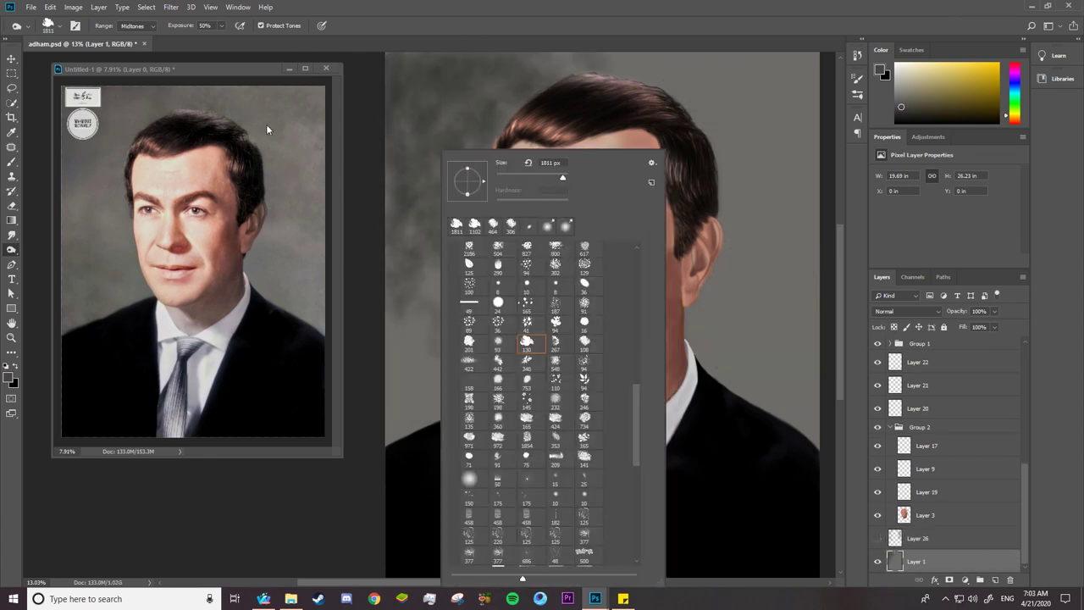
drag(458, 347, 331, 261)
scroll(840, 300, up, 3)
mouse_move(539, 81)
mouse_down()
mouse_move(668, 92)
mouse_move(628, 383)
mouse_move(376, 331)
mouse_move(426, 364)
mouse_move(412, 331)
mouse_move(666, 157)
mouse_move(291, 319)
mouse_up()
Set the Burn tool to Shadows, then try a smoothing filter and undo it.
click(11, 251)
right_click(560, 176)
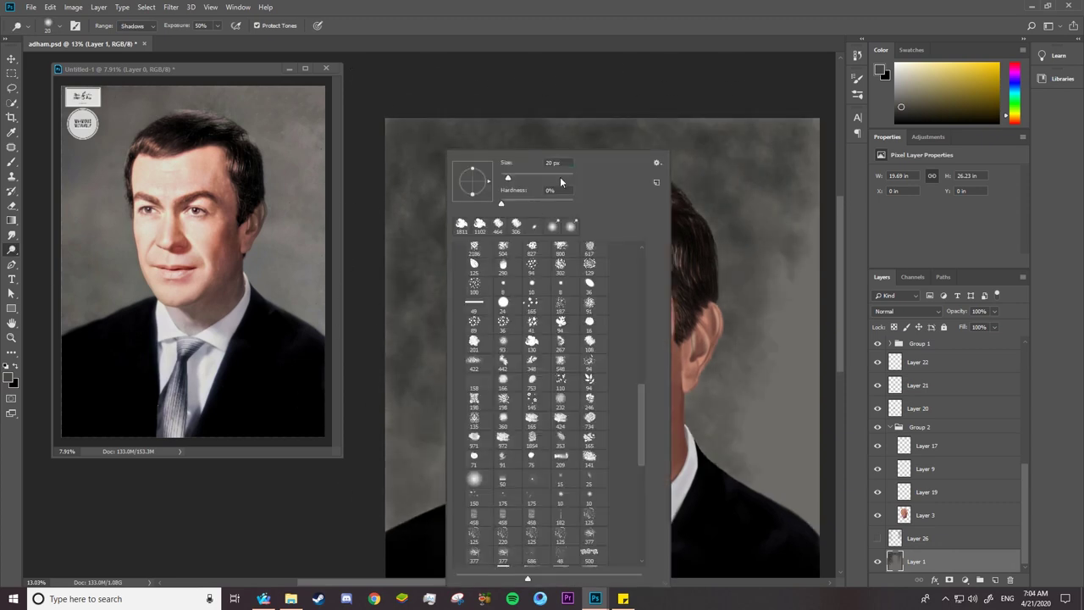
key(Escape)
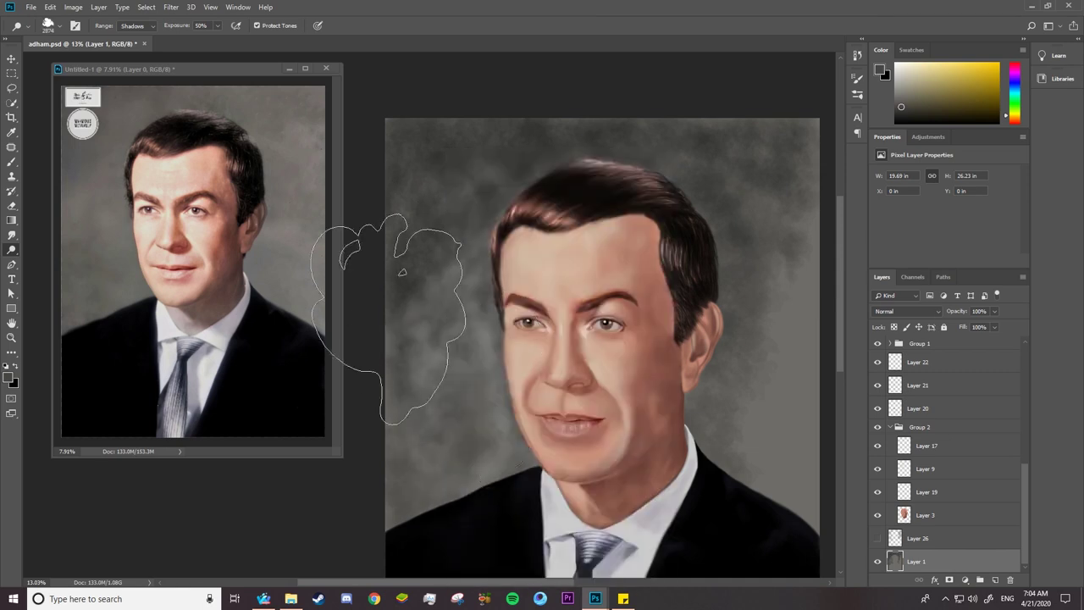
click(171, 6)
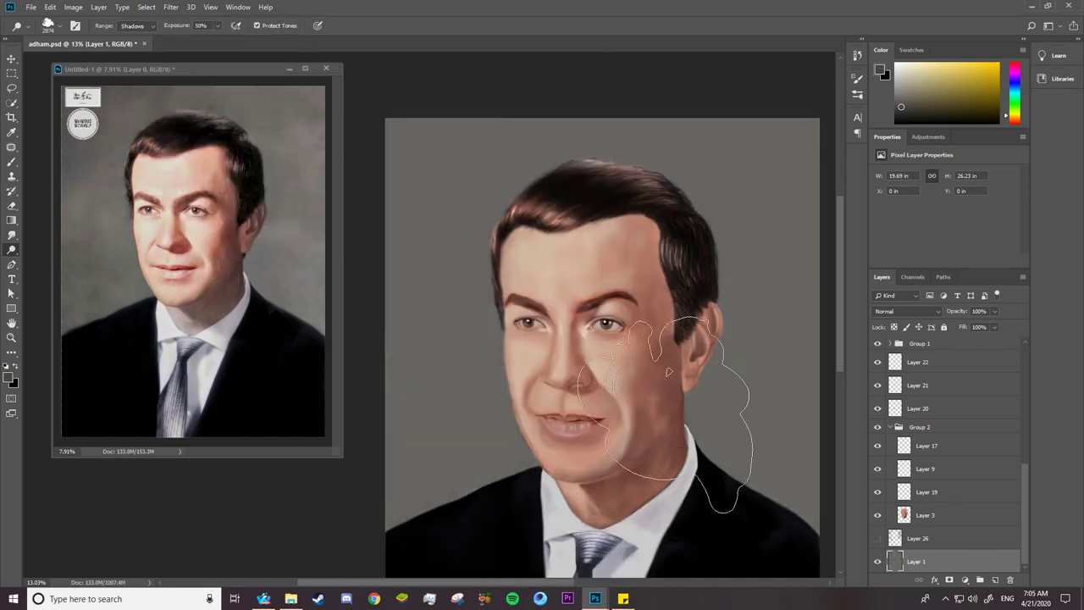
key(ctrl+z)
click(171, 7)
mouse_move(188, 145)
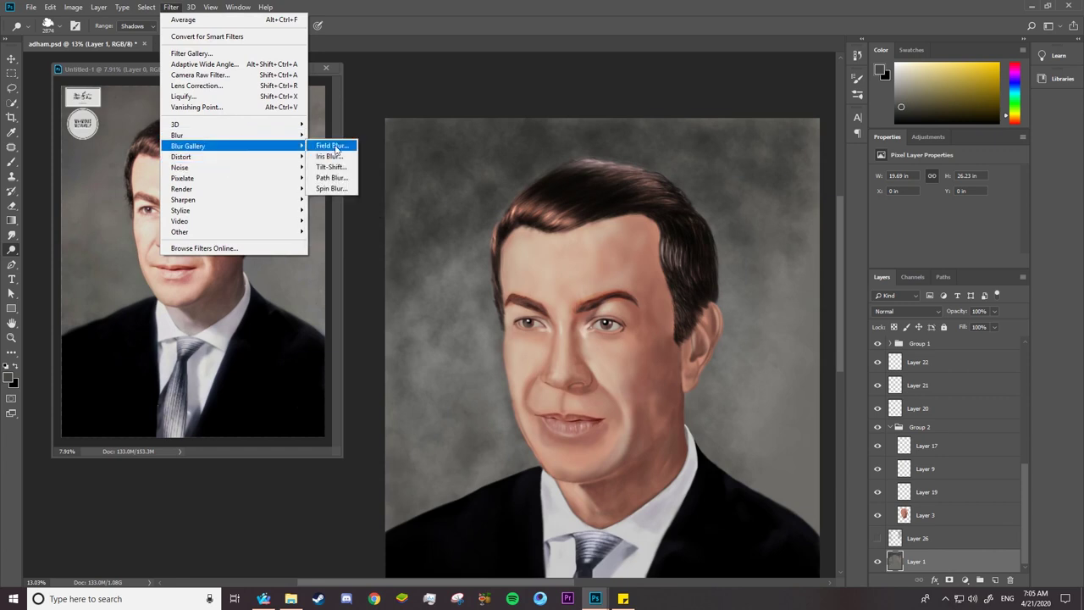
Apply a Field Blur from the Blur Gallery to the portrait layer.
click(334, 145)
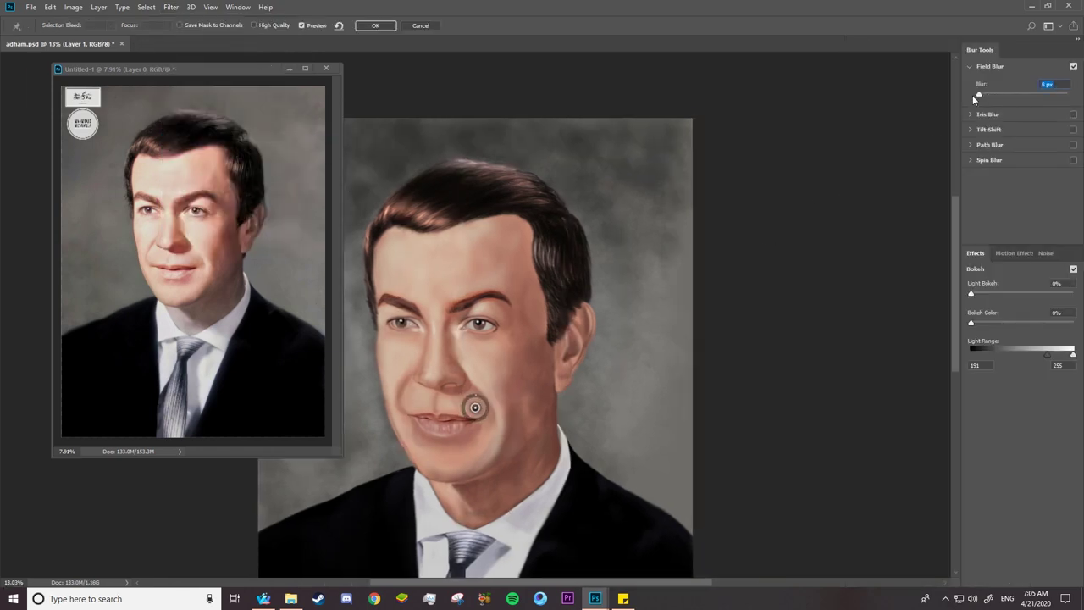
key(Return)
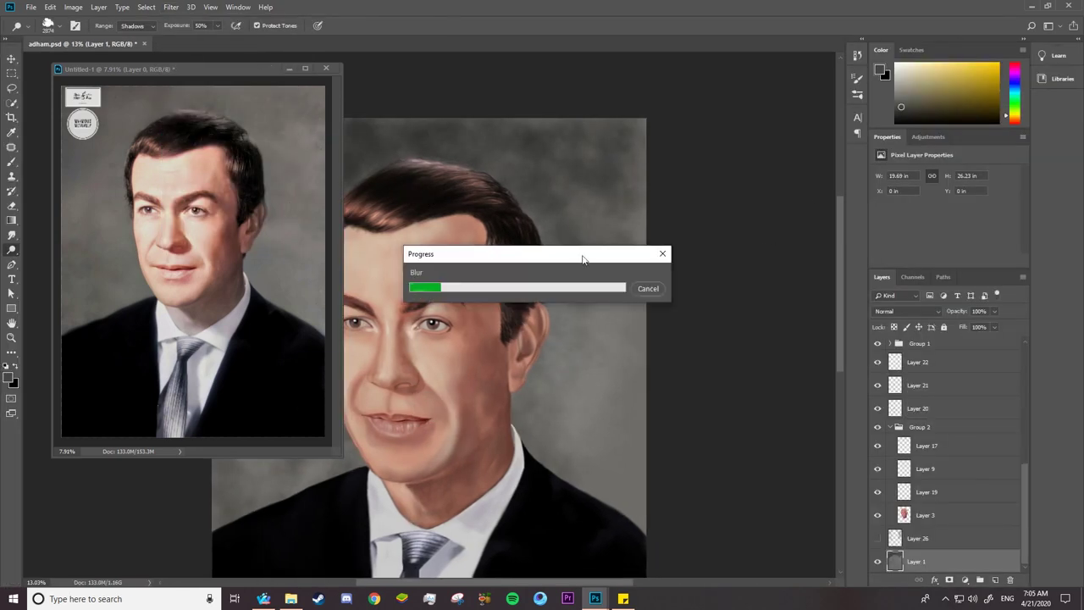
scroll(610, 313, up, 2)
Switch to the Mixer Brush at 511 px and pan over the left side of the face.
click(11, 161)
right_click(690, 174)
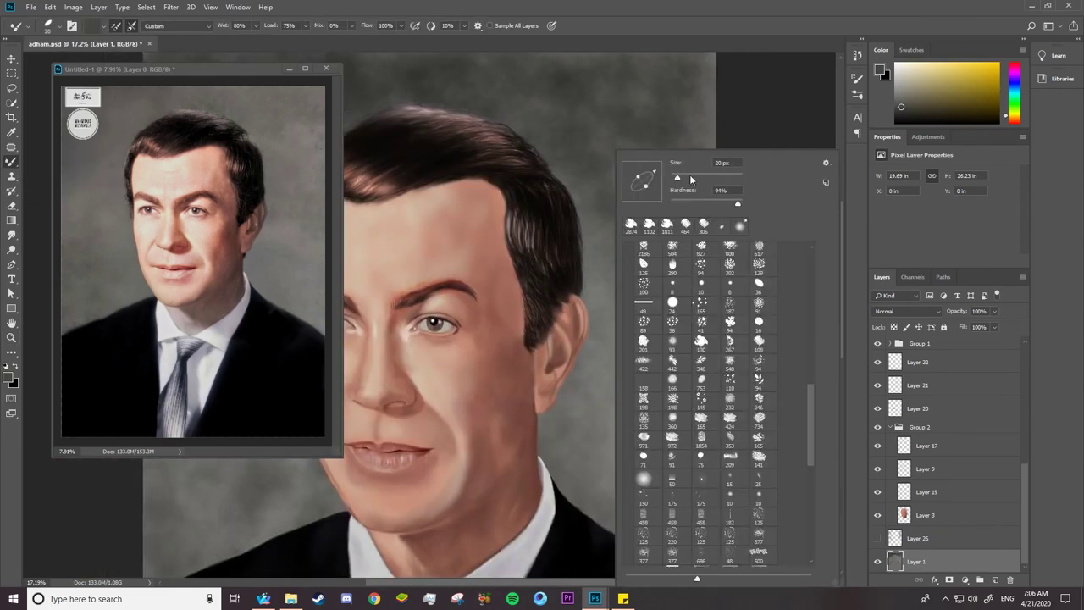
text(511)
key(Return)
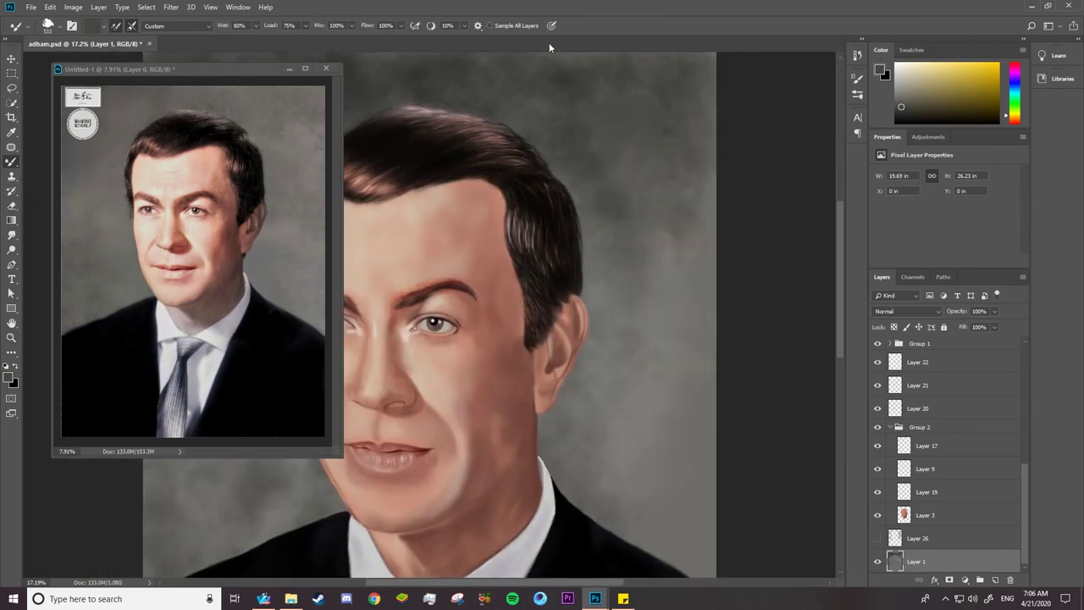
drag(594, 295, 782, 405)
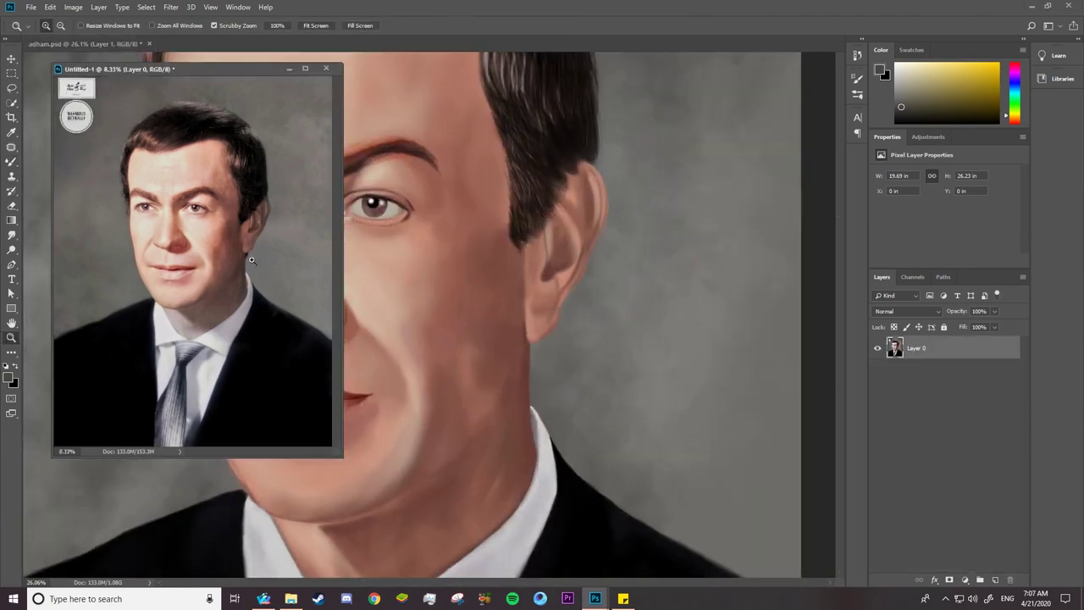
Switch from the Mixer Brush back to the plain Brush with a small tip.
right_click(552, 152)
right_click(12, 161)
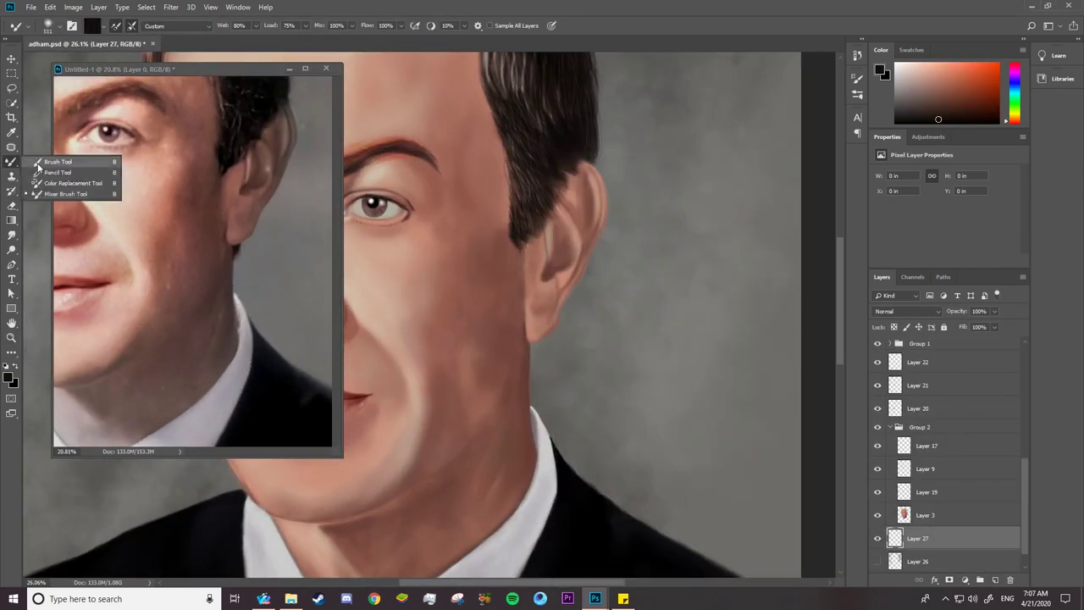
click(50, 157)
right_click(612, 153)
click(737, 226)
key(Return)
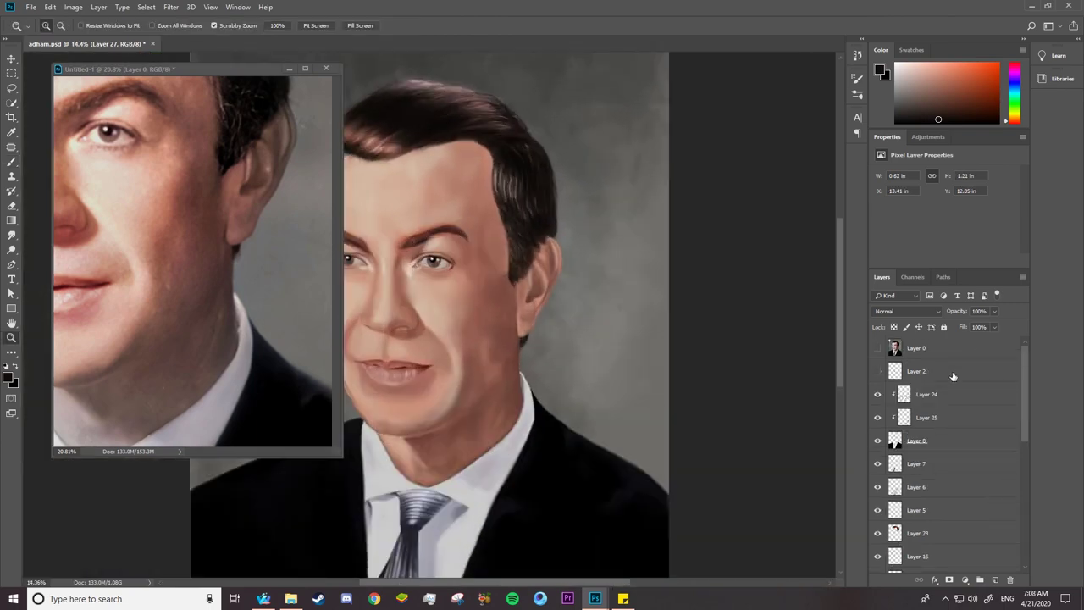
click(99, 6)
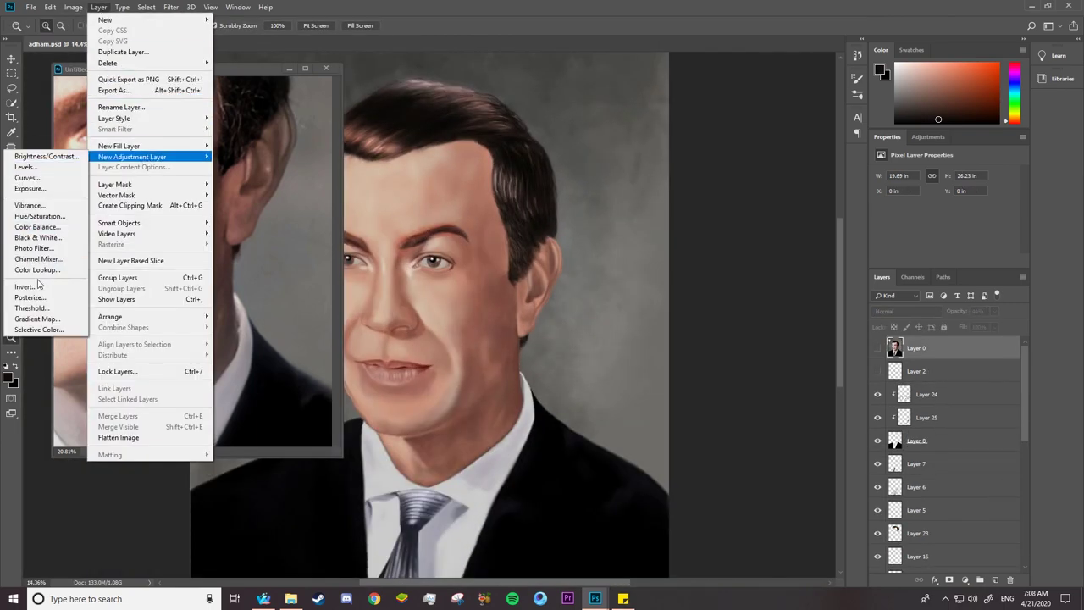
Add a Color Lookup adjustment layer and zoom in slightly on the face.
click(39, 258)
key(Return)
scroll(962, 180, down, 1)
scroll(962, 180, down, 1)
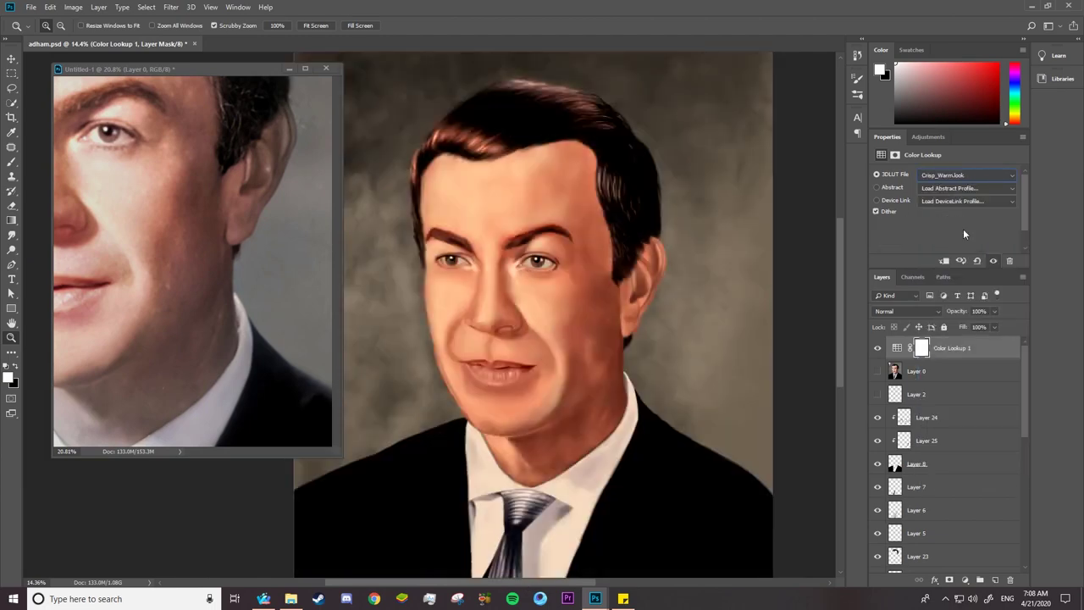
scroll(962, 181, down, 1)
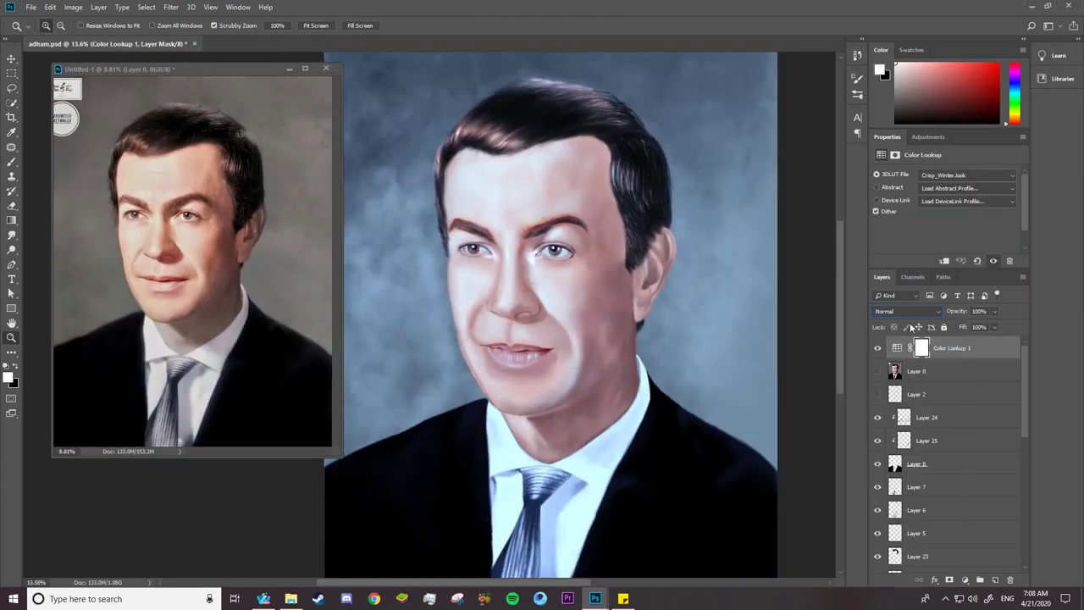
drag(506, 347, 598, 382)
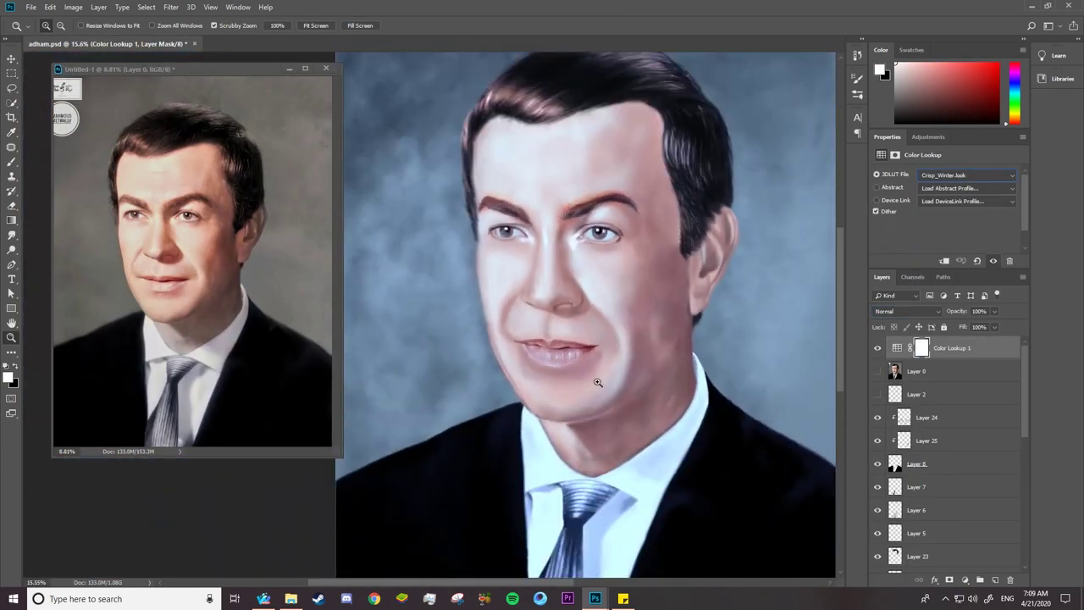
Set the Color Lookup 3DLUT to the Crisp_Warm look, comparing close-up and full view.
key(Up)
drag(542, 298, 572, 297)
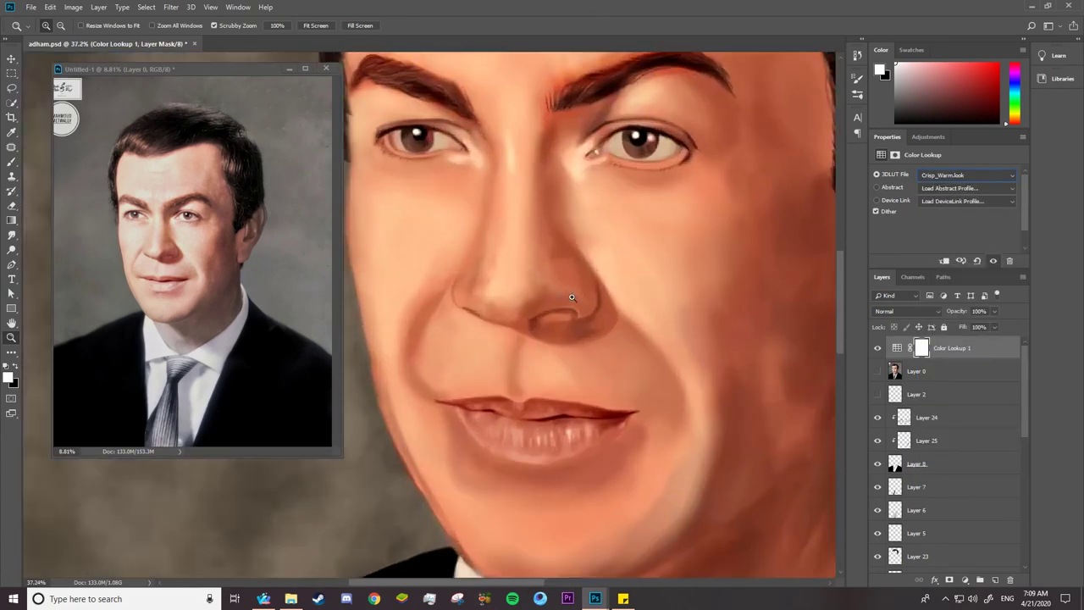
key(ctrl+0)
click(966, 174)
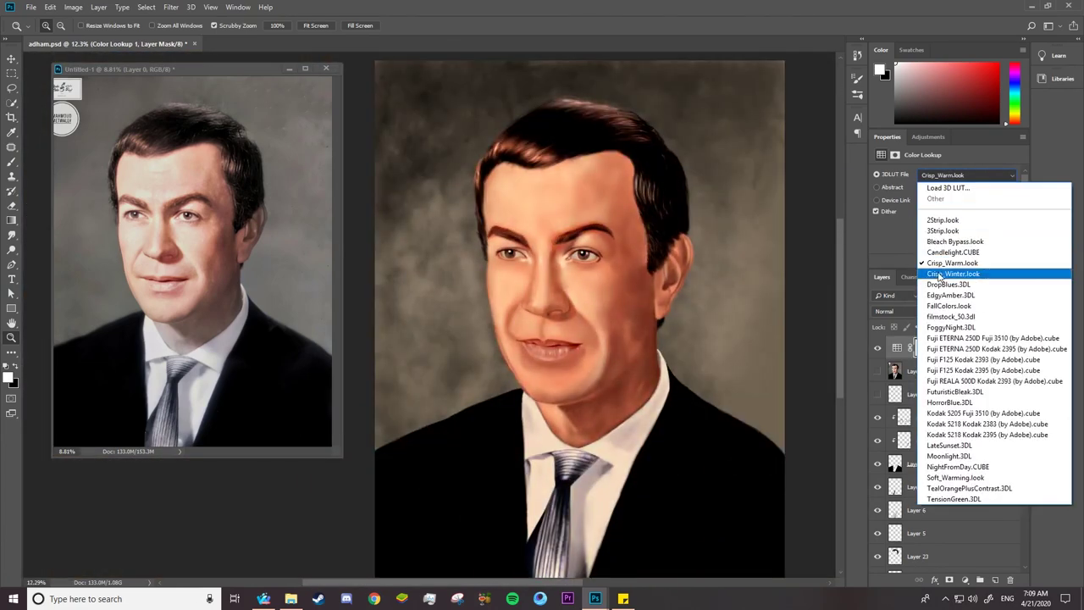
key(Return)
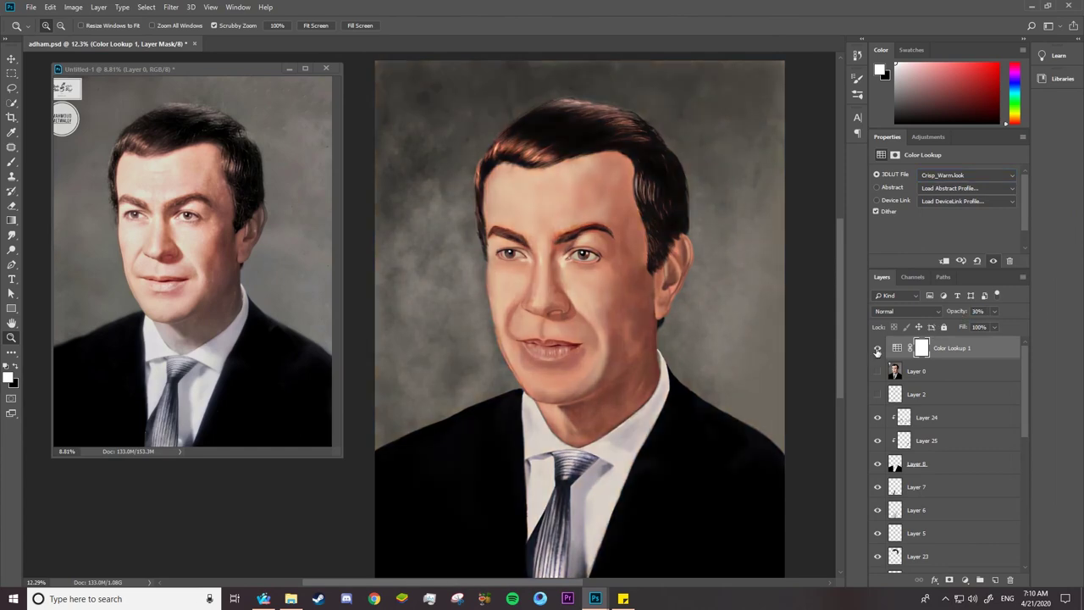
Toggle the Color Lookup 1 adjustment off to compare, leaving it hidden.
click(877, 348)
click(878, 348)
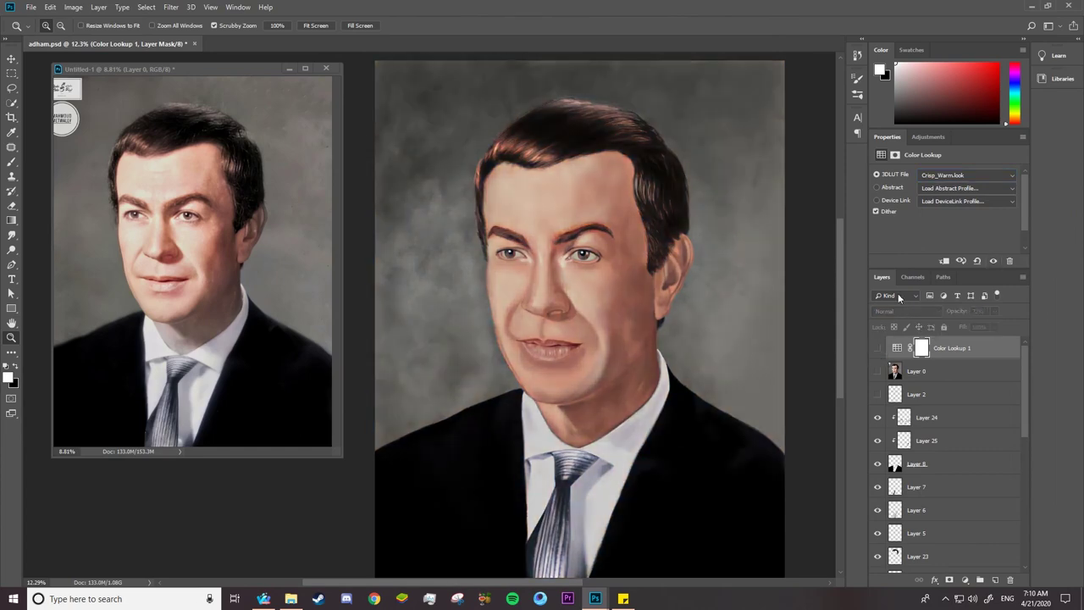
key(Down)
key(ctrl+comma)
key(ctrl+comma)
key(ctrl+comma)
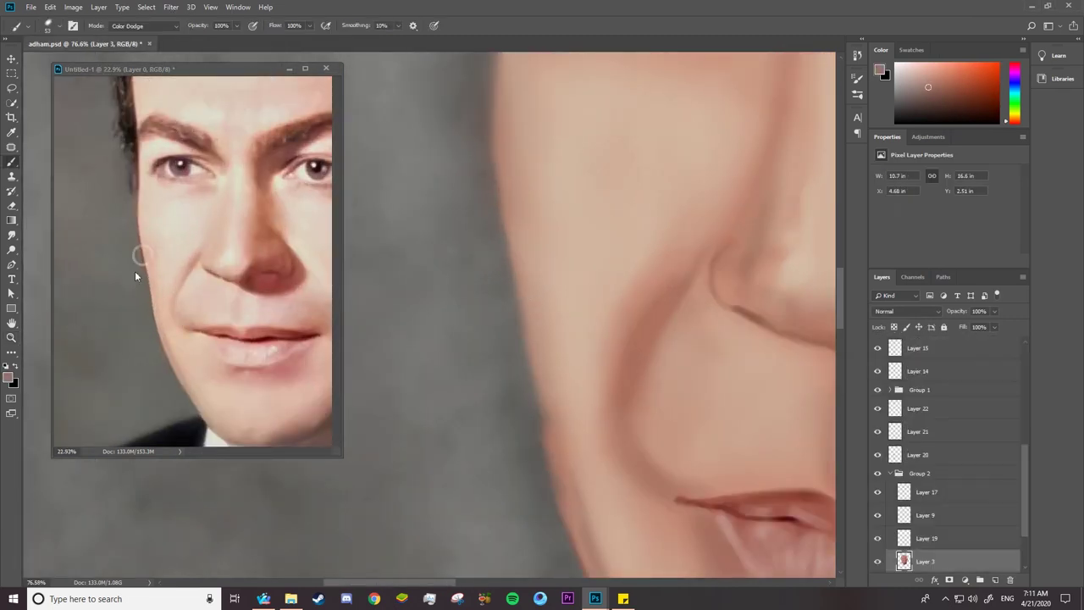
Hide the Layer 0 reference photo and inspect the painted cheek and jaw edge.
right_click(571, 186)
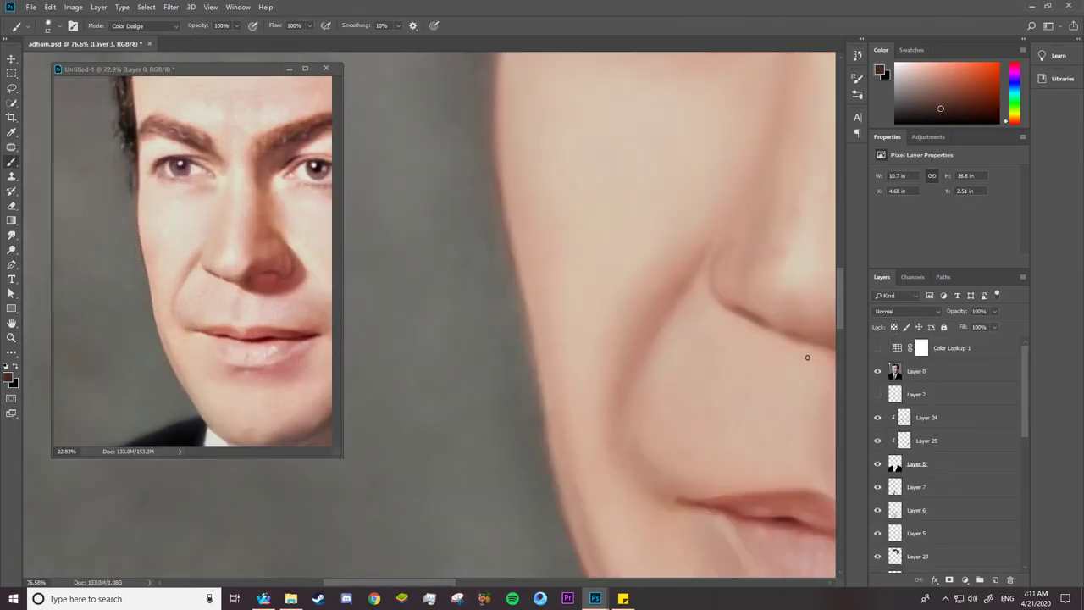
scroll(603, 424, down, 3)
click(878, 371)
scroll(765, 334, down, 3)
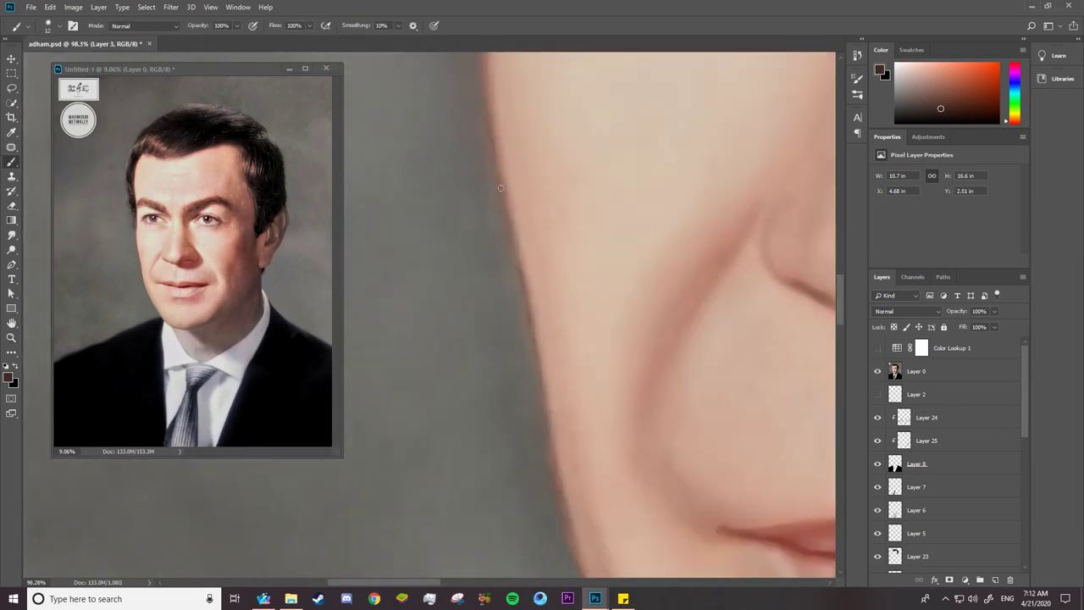
scroll(500, 188, up, 5)
scroll(485, 271, down, 5)
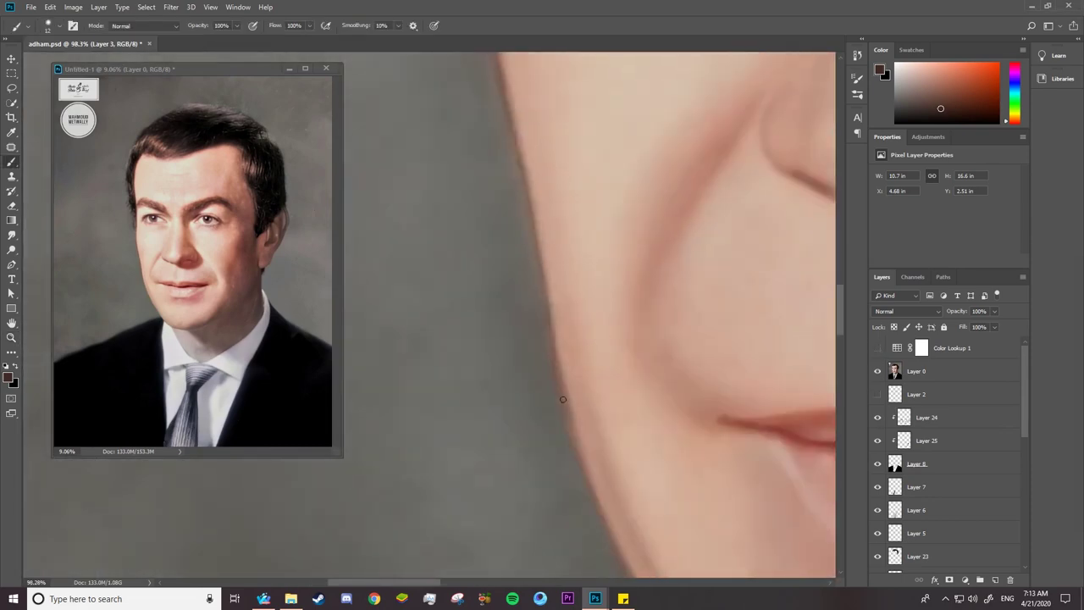
scroll(609, 278, down, 4)
scroll(618, 369, down, 4)
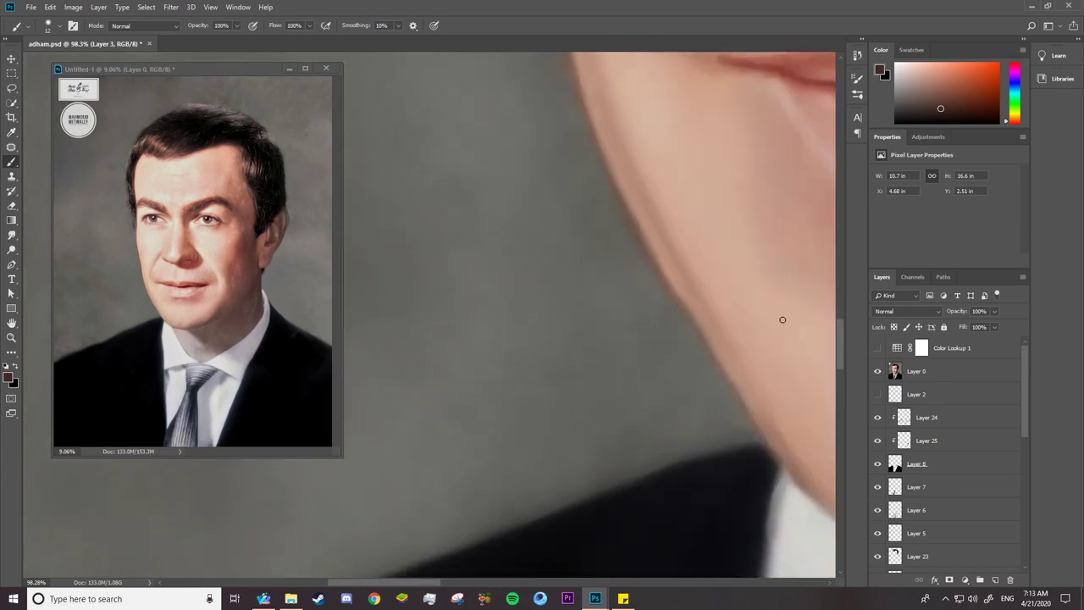
scroll(574, 310, up, 5)
Switch to the Eraser tool and move along the jaw edge.
key(e)
scroll(517, 379, up, 3)
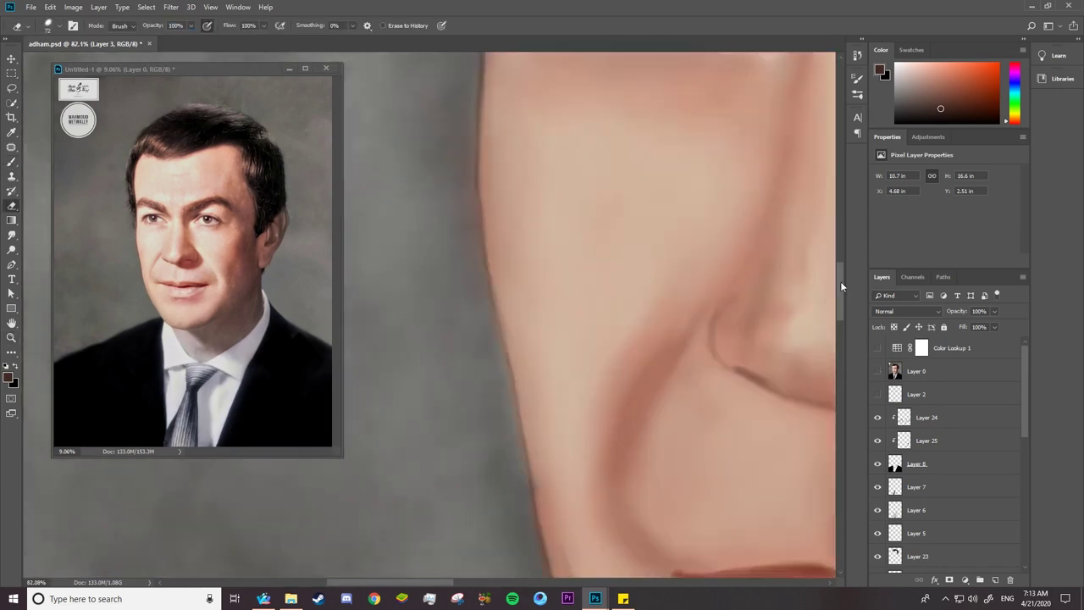
scroll(469, 363, up, 3)
scroll(550, 339, down, 7)
scroll(646, 522, down, 4)
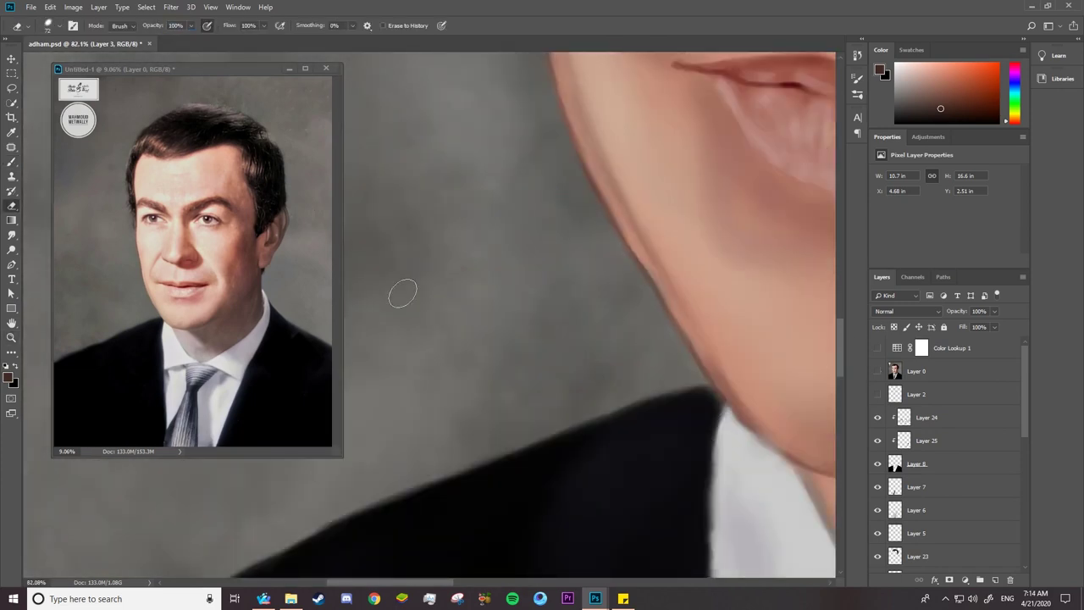